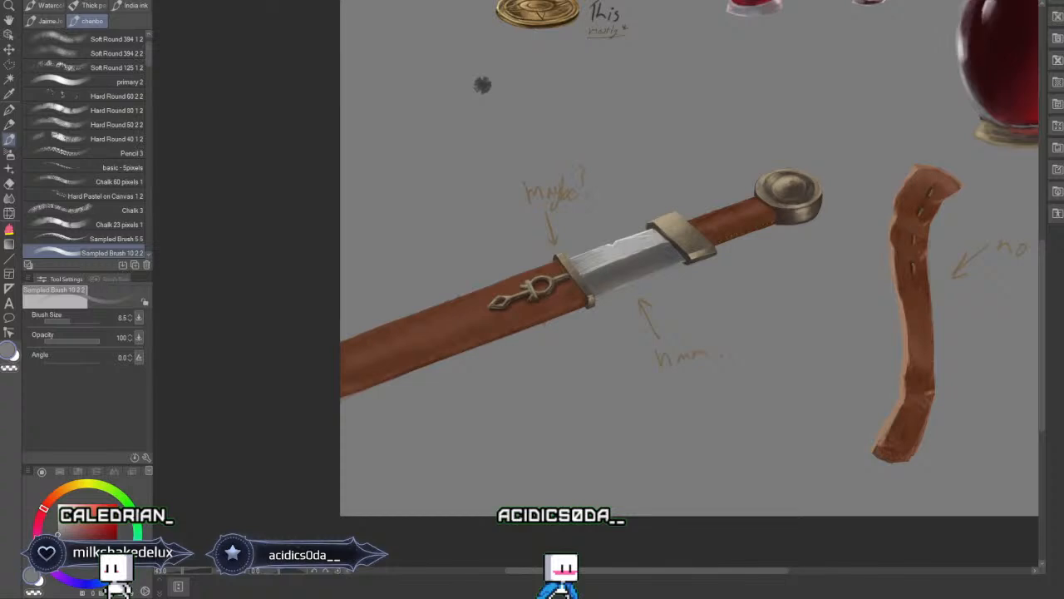
Examine the whole prop sheet and the sword and leather strap sketches up close.
key("ctrl+minus")
key("ctrl+minus")
key("ctrl+minus")
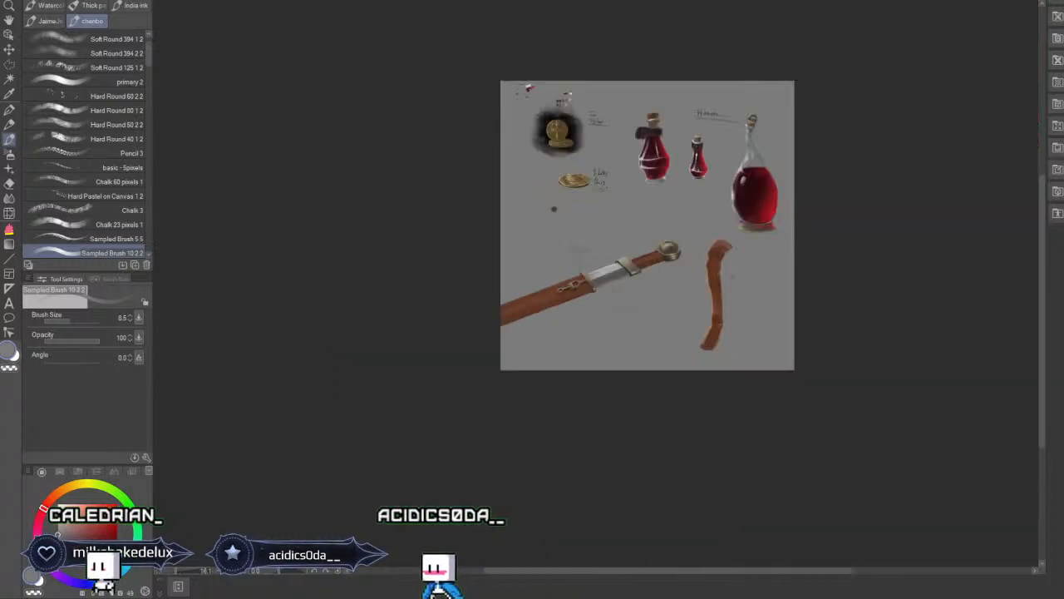
left_click_drag(647, 224, 540, 272)
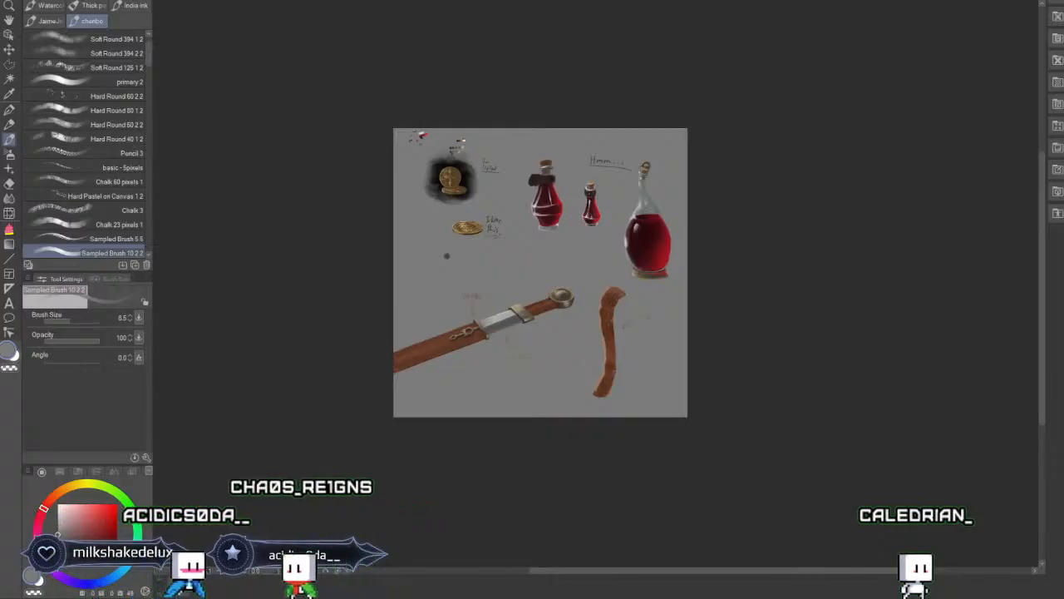
key("ctrl+plus")
key("ctrl+plus")
key("ctrl+plus")
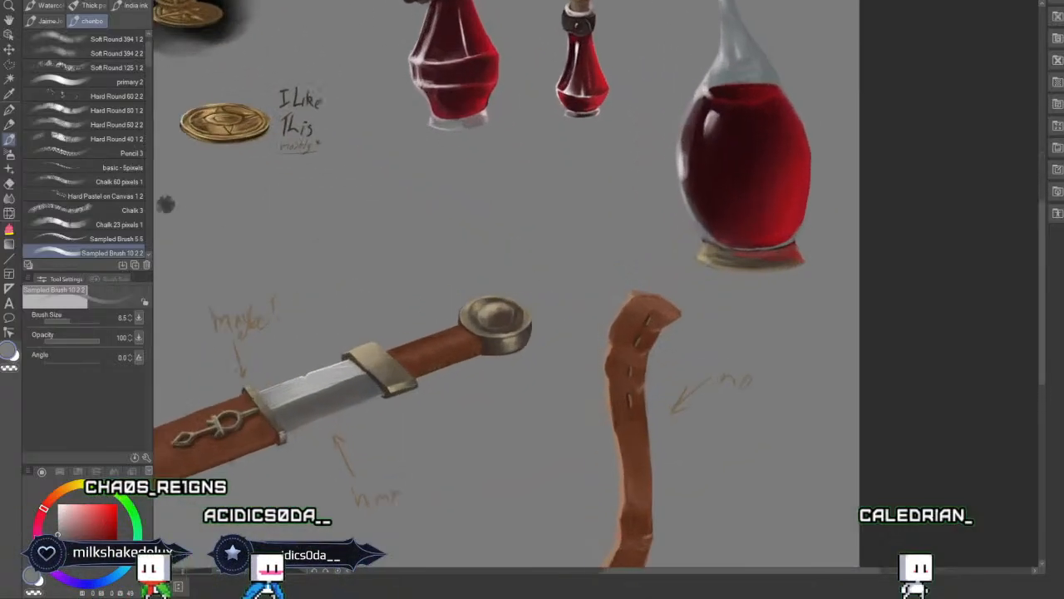
left_click_drag(837, 202, 1046, 112)
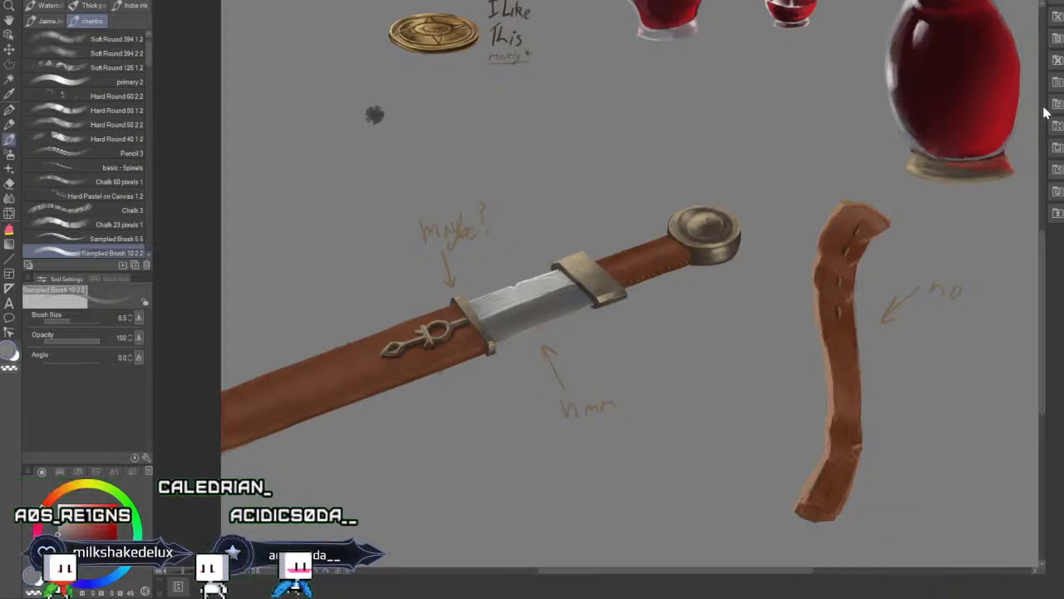
left_click(737, 221, "alt")
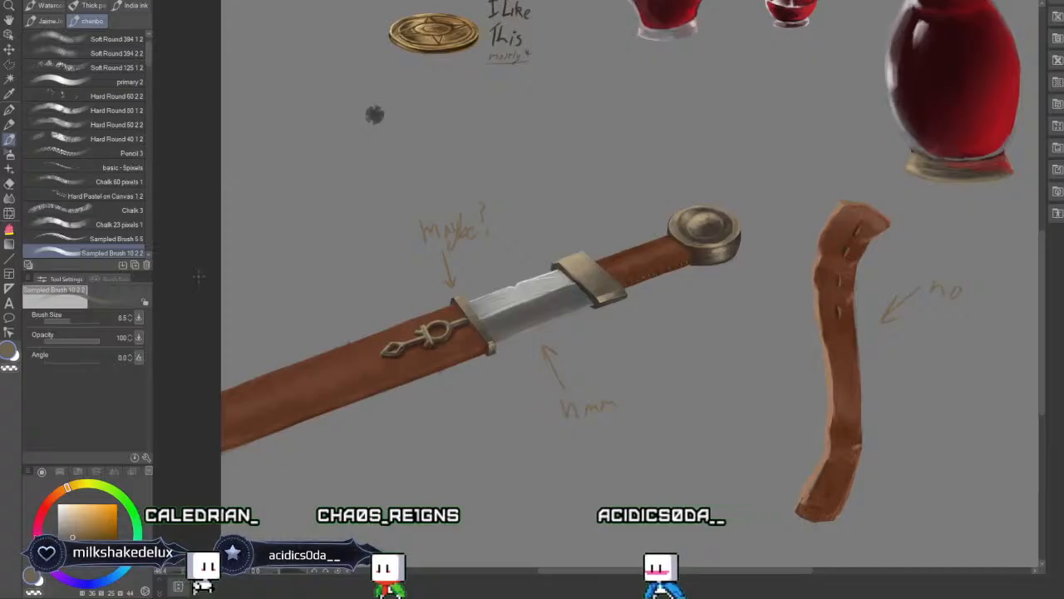
scroll(607, 278, "down", 8)
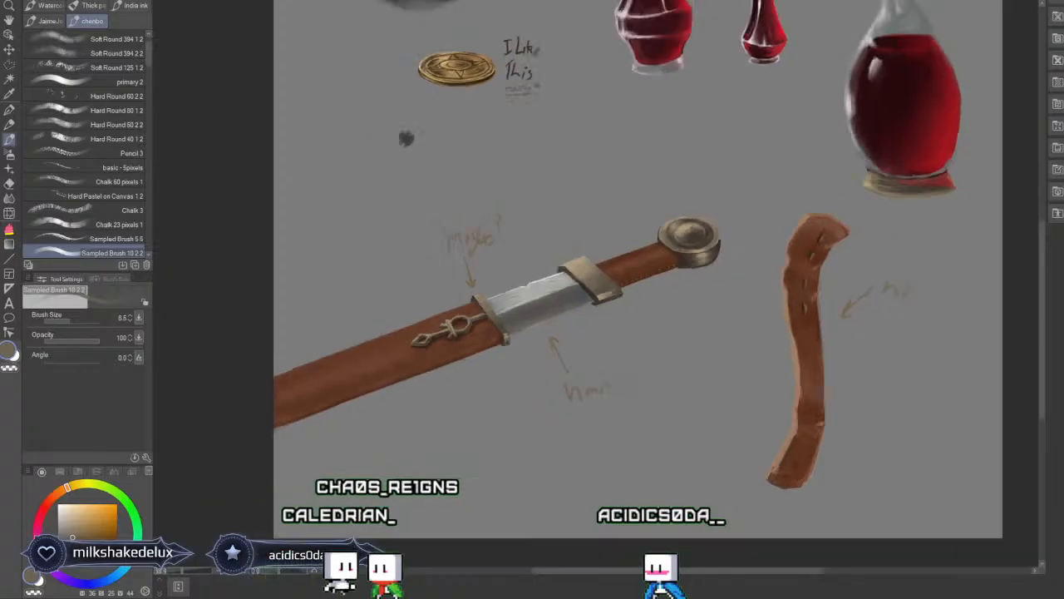
left_click_drag(624, 241, 708, 214)
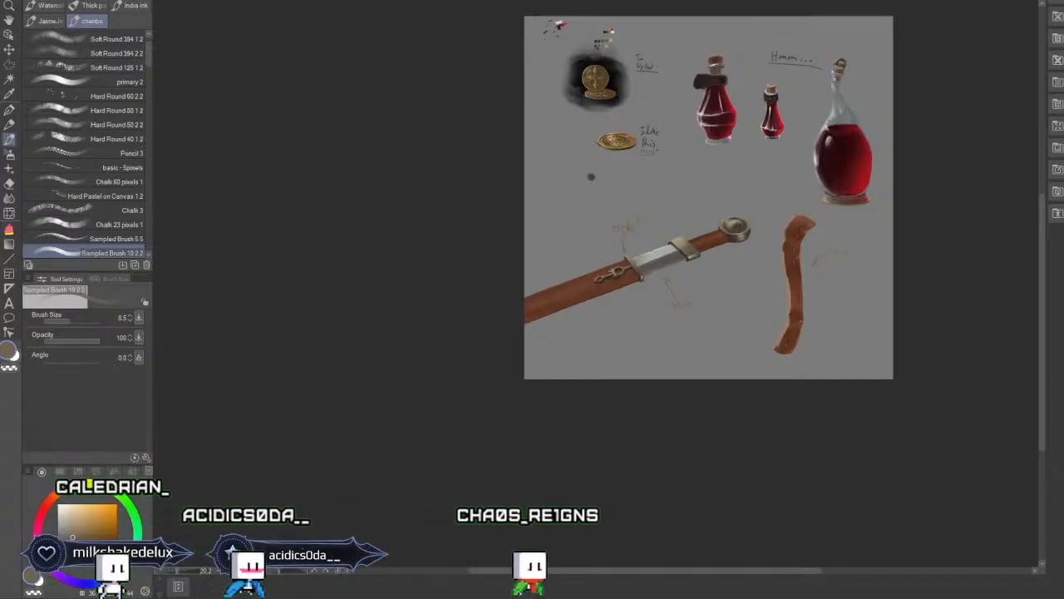
key("ctrl+z")
key("ctrl+y")
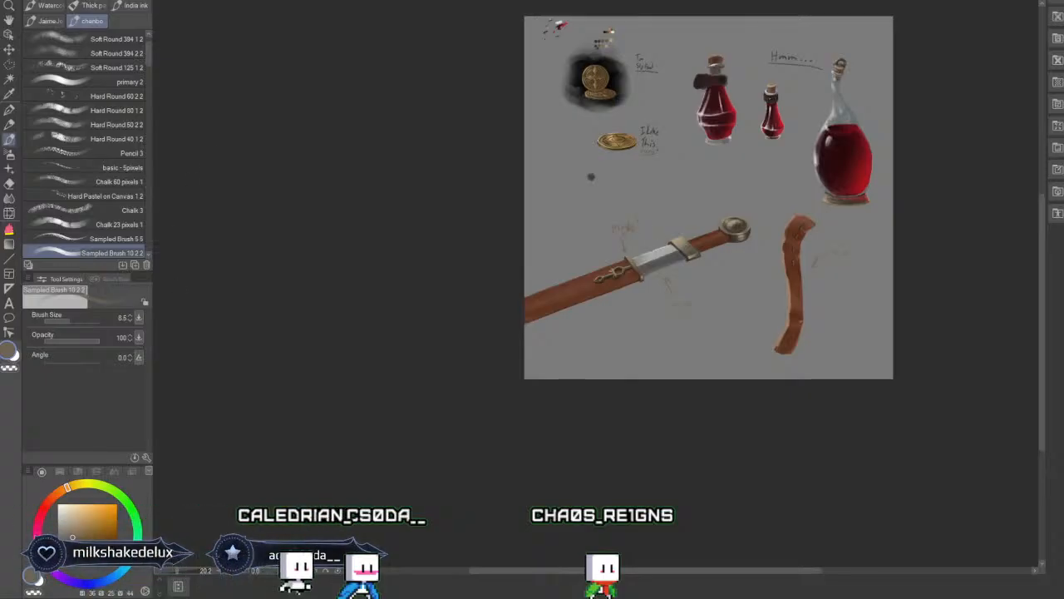
Extend the canvas to the right to about twice its width and apply the new canvas size.
key("ctrl+t")
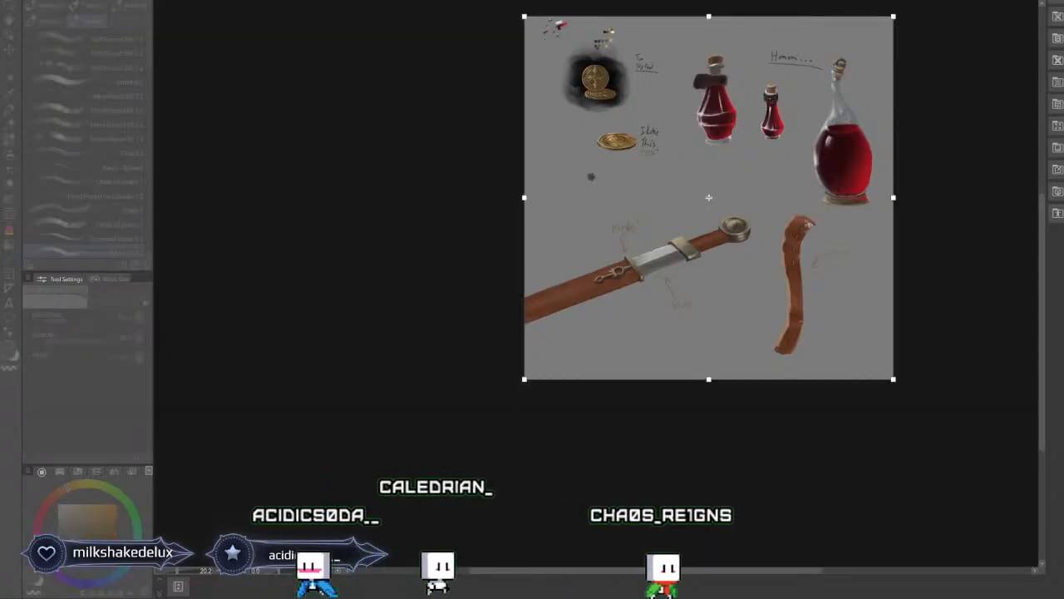
left_click_drag(892, 197, 1063, 197)
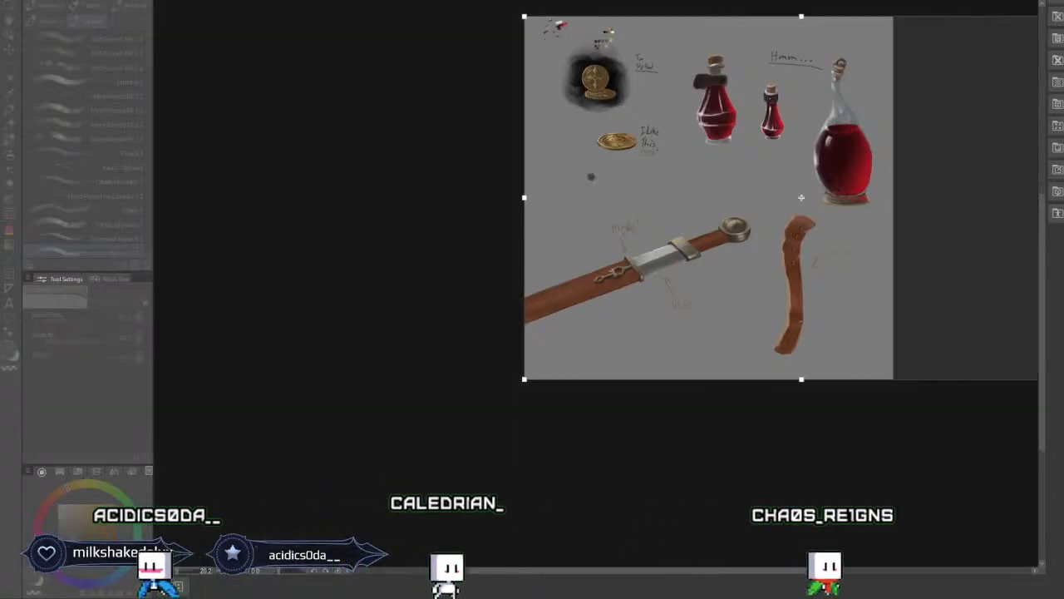
key("ctrl+minus")
key("ctrl+minus")
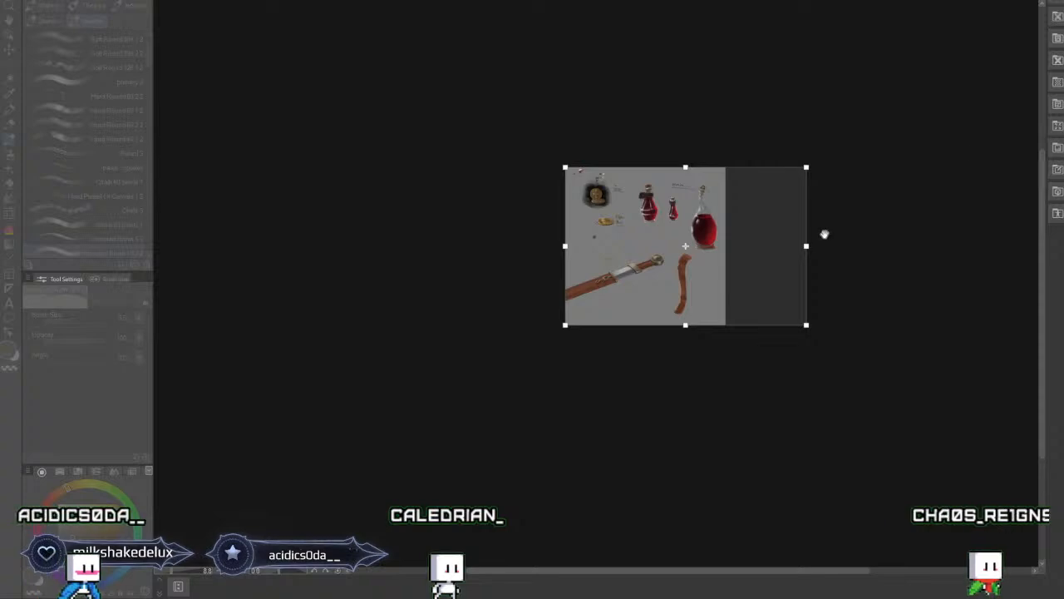
left_click_drag(817, 248, 892, 248)
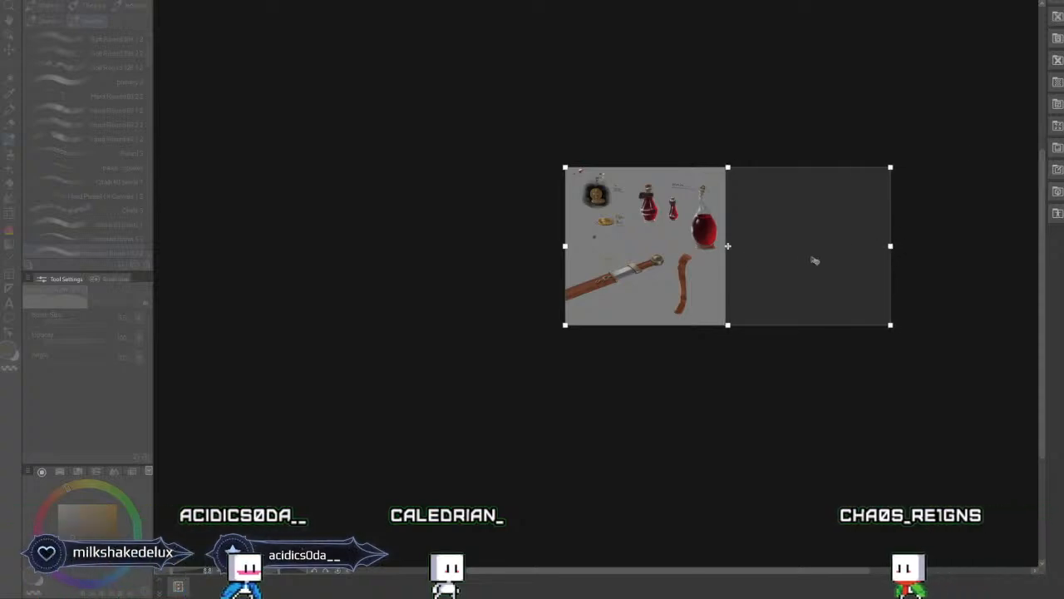
left_click(711, 253)
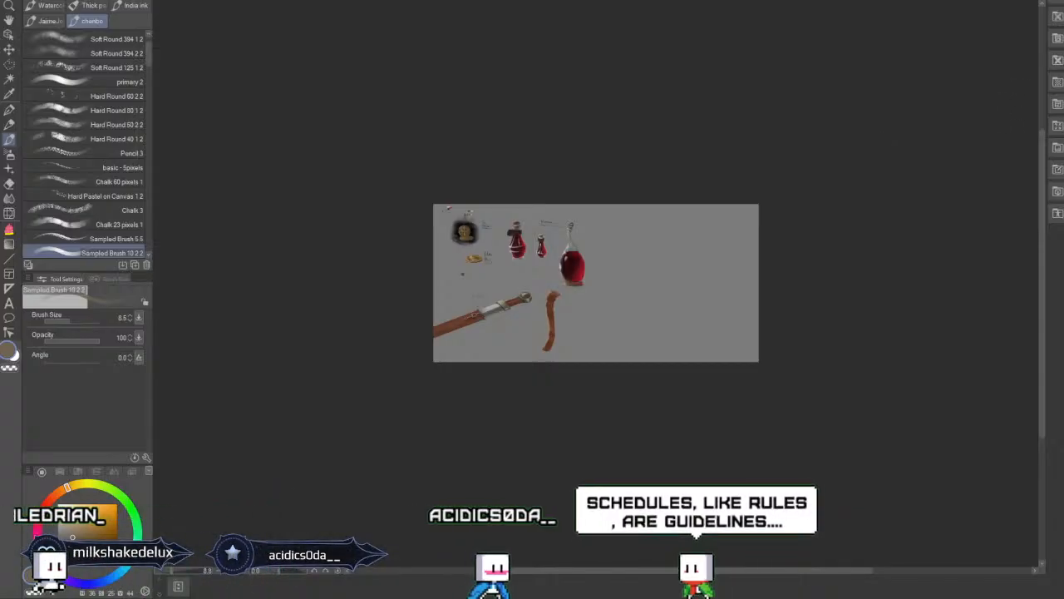
Paint a large pink teardrop shape with pale pink strokes and reddish streaks on the empty right half, using a 60.4 brush.
key("ctrl+plus")
key("ctrl+plus")
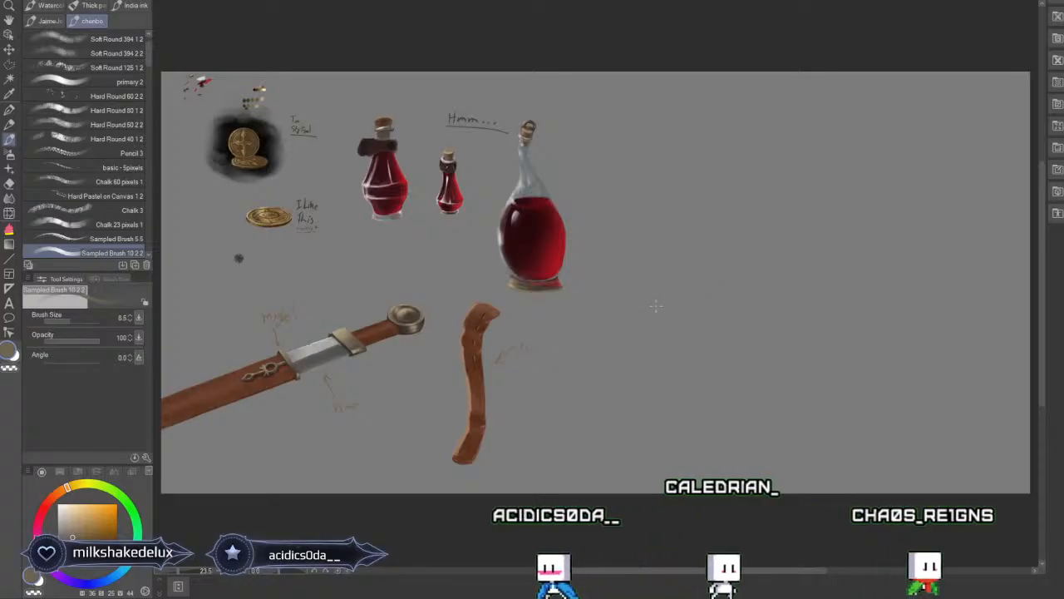
left_click(58, 492)
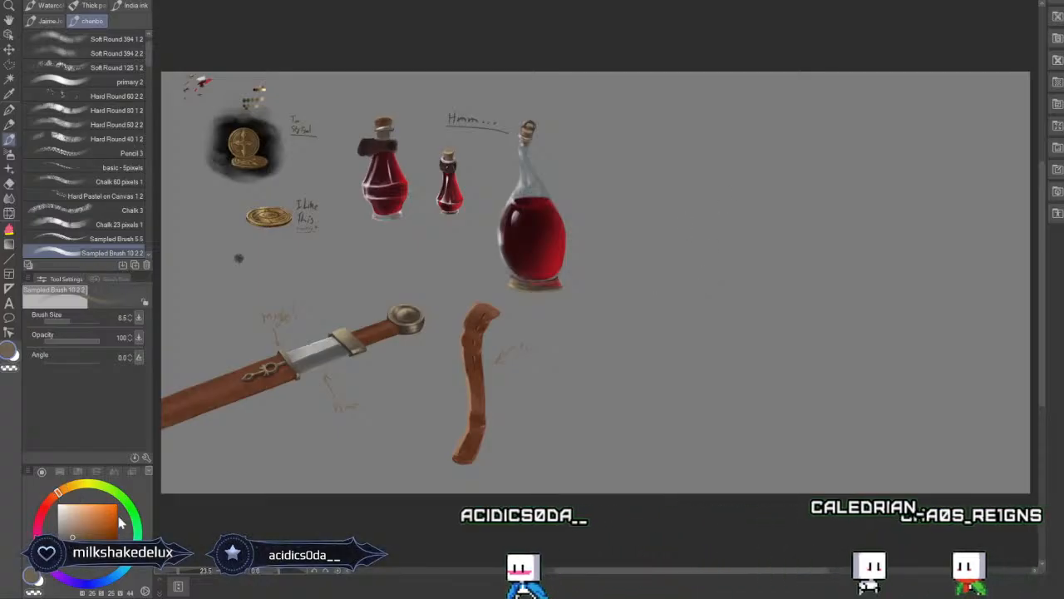
left_click(80, 523)
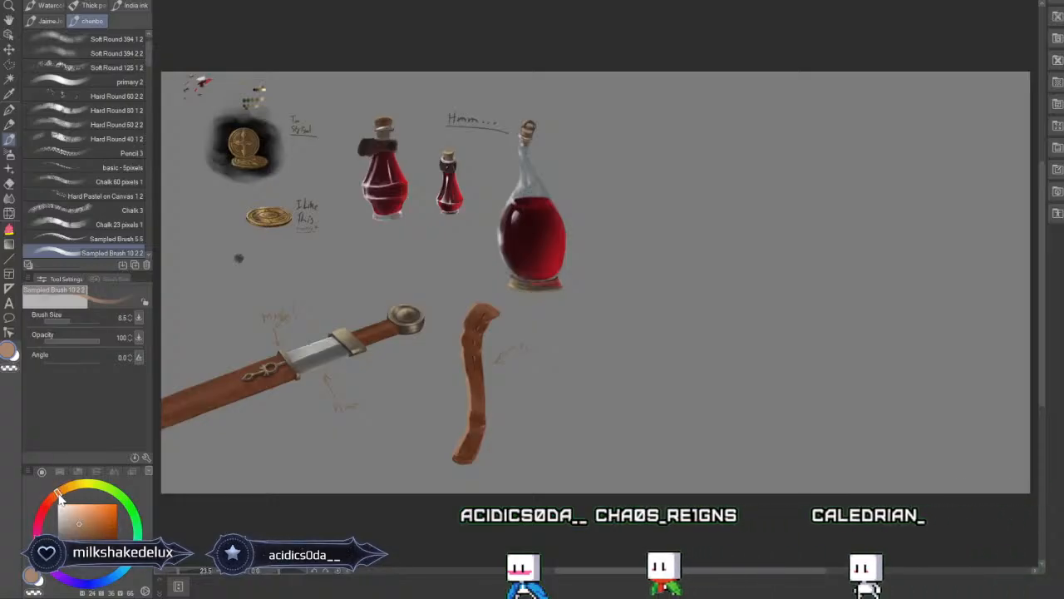
left_click_drag(63, 496, 43, 516)
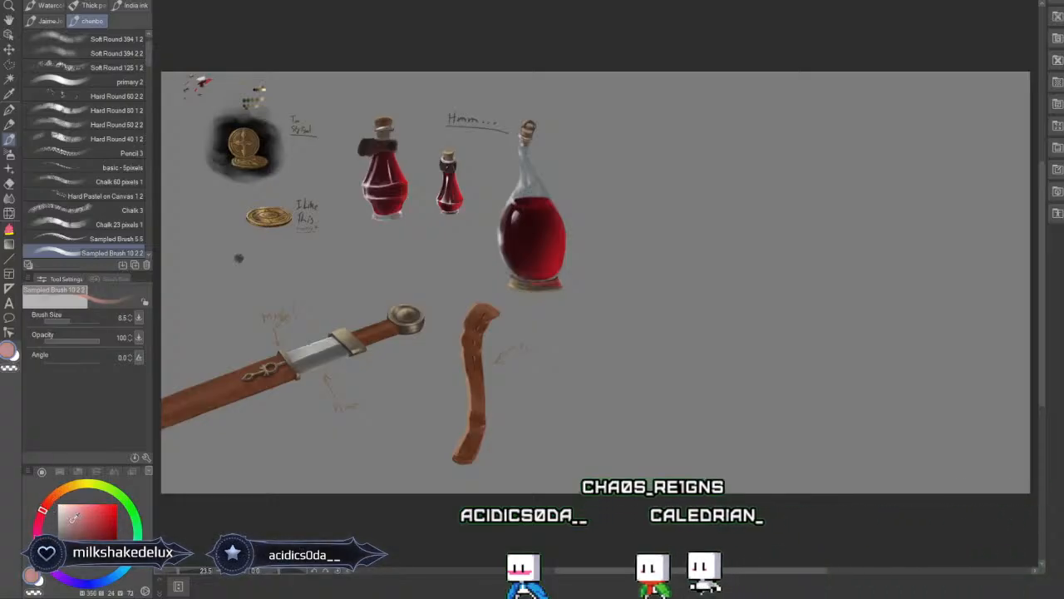
left_click_drag(37, 319, 87, 326)
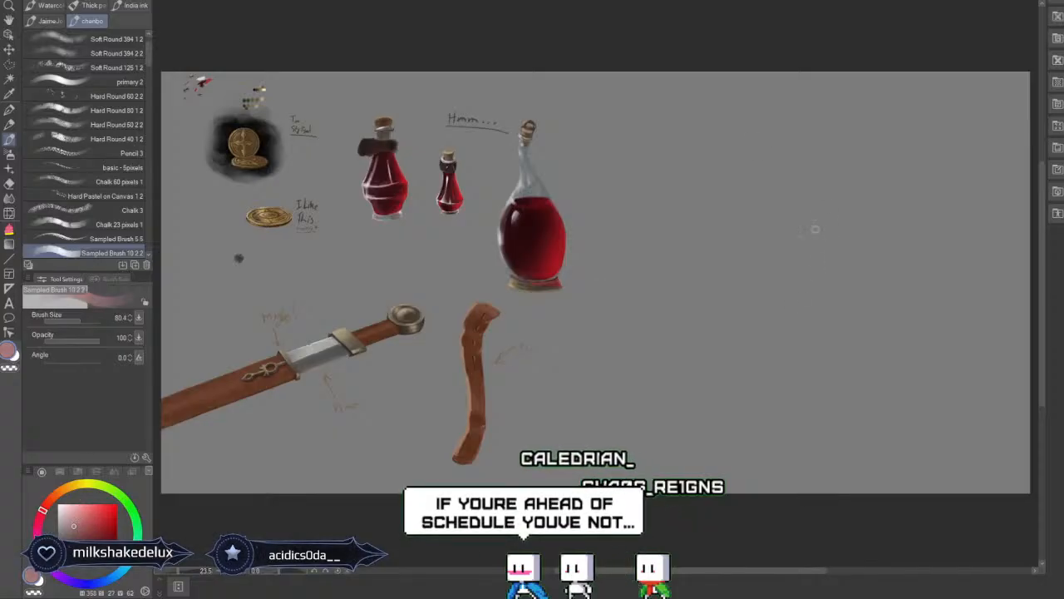
mouse_move(819, 212)
left_mouse_down()
mouse_move(774, 331)
mouse_move(816, 216)
mouse_move(789, 315)
mouse_move(822, 223)
mouse_move(794, 303)
mouse_move(843, 249)
mouse_move(872, 240)
mouse_move(797, 316)
mouse_move(837, 216)
mouse_move(797, 245)
mouse_move(789, 268)
mouse_move(822, 199)
mouse_move(800, 295)
mouse_move(818, 207)
mouse_move(808, 329)
mouse_move(793, 284)
mouse_move(824, 368)
mouse_move(816, 227)
mouse_move(845, 379)
left_mouse_up()
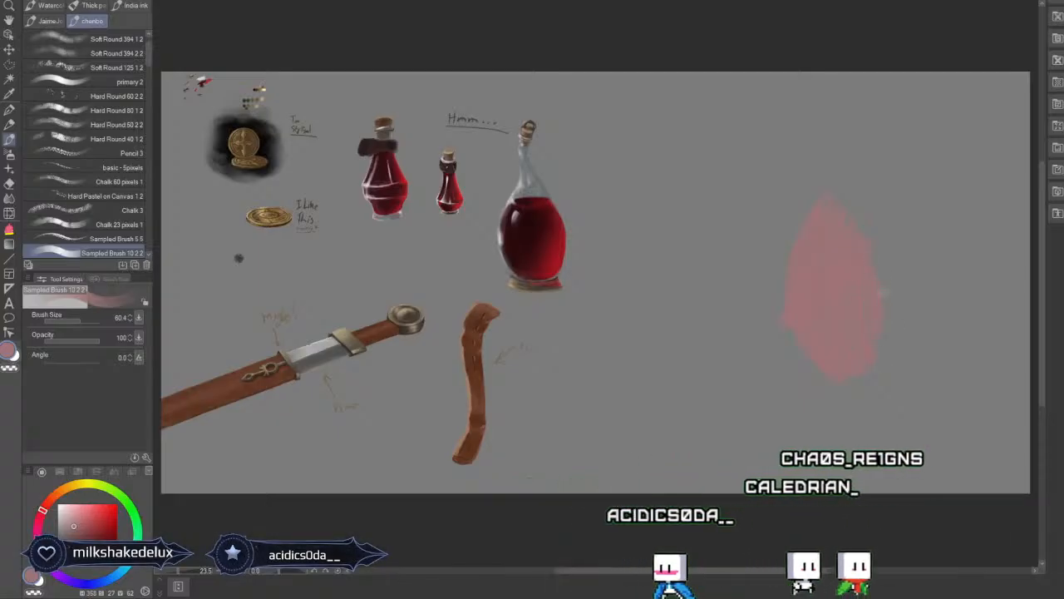
left_click_drag(873, 262, 883, 313)
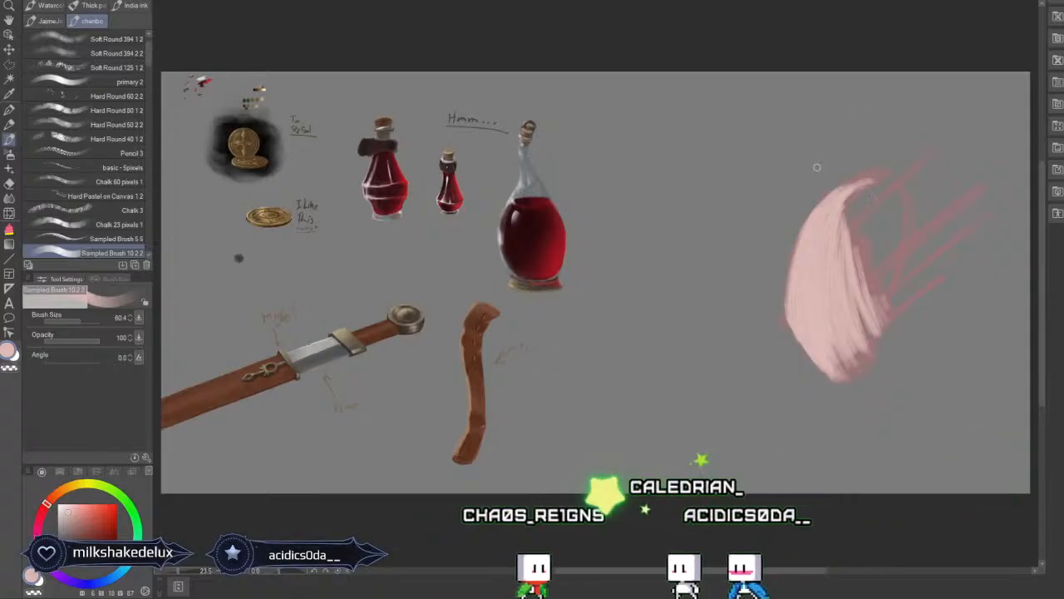
Delete the pink painted shape and its streaks using a polyline selection around them, and clear the selection.
key("m")
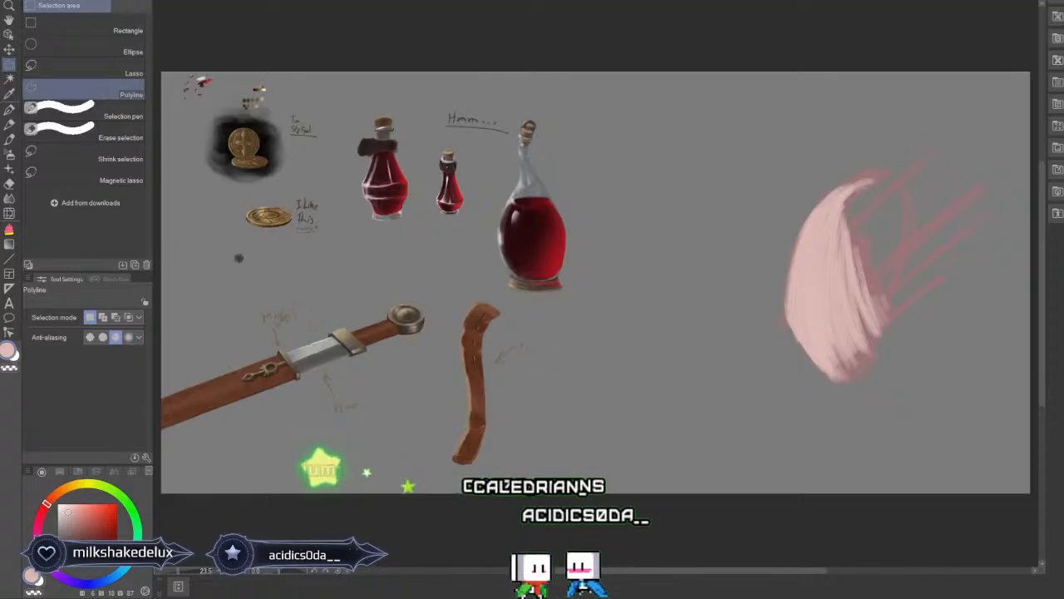
left_click(800, 139)
left_click(727, 293)
left_click(771, 389)
left_click(865, 437)
left_click(935, 401)
left_click(1020, 202)
left_click(985, 131)
left_click(848, 110)
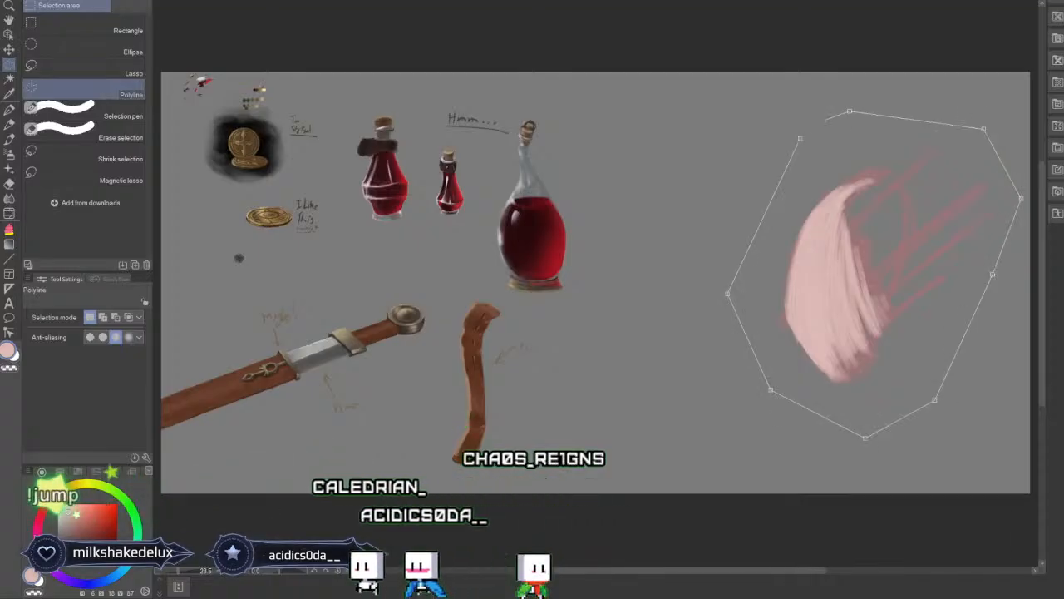
left_click(800, 139)
left_click(851, 460)
key("ctrl+d")
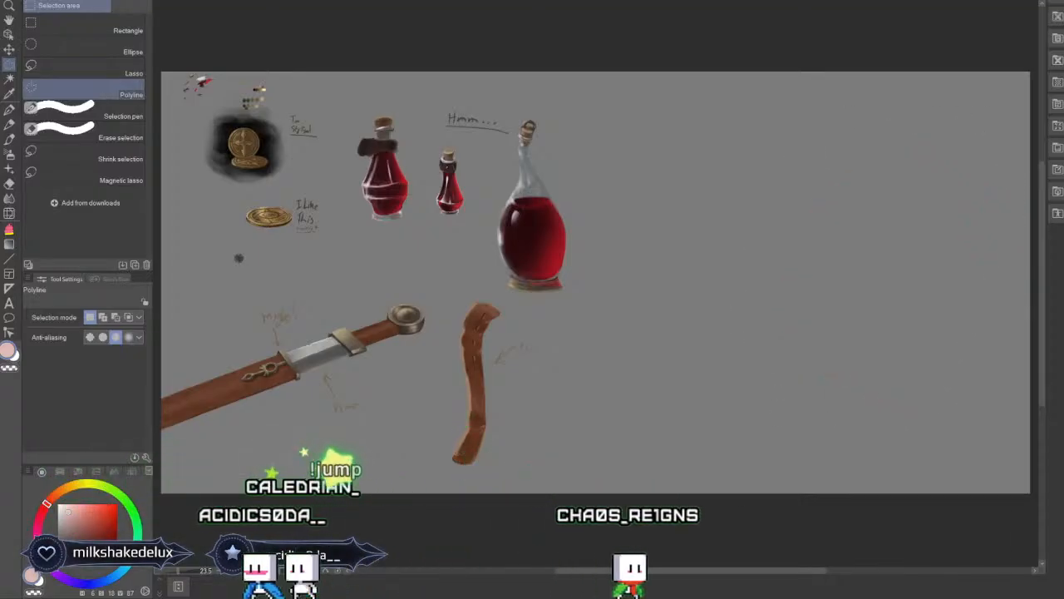
Draw a dark olive-brown looping outline with a curled lower end on the empty right half, and undo its last strokes.
left_click(8, 143)
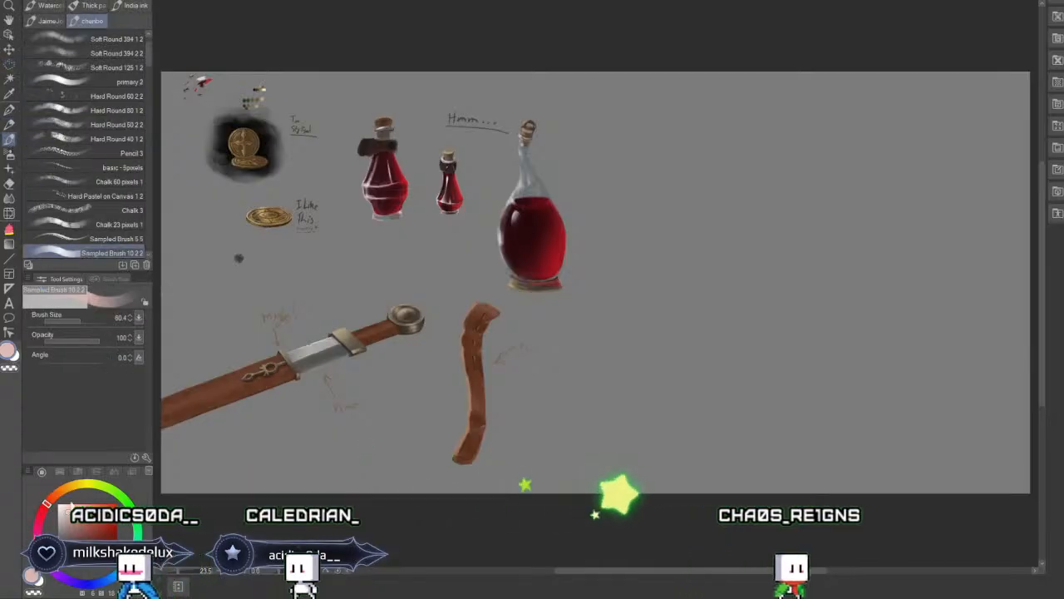
left_click(86, 548)
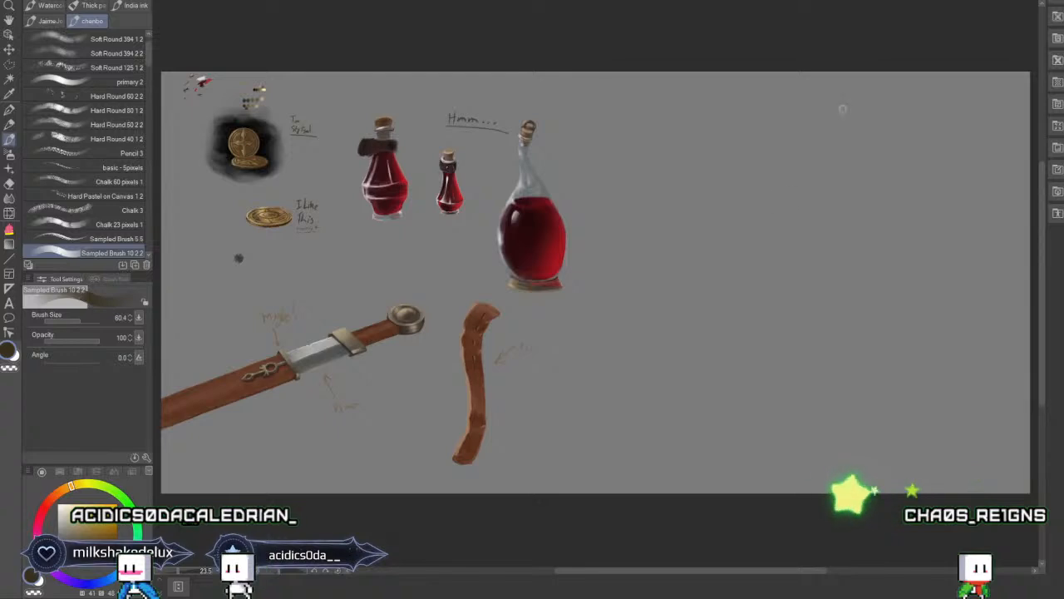
left_click_drag(723, 276, 775, 174)
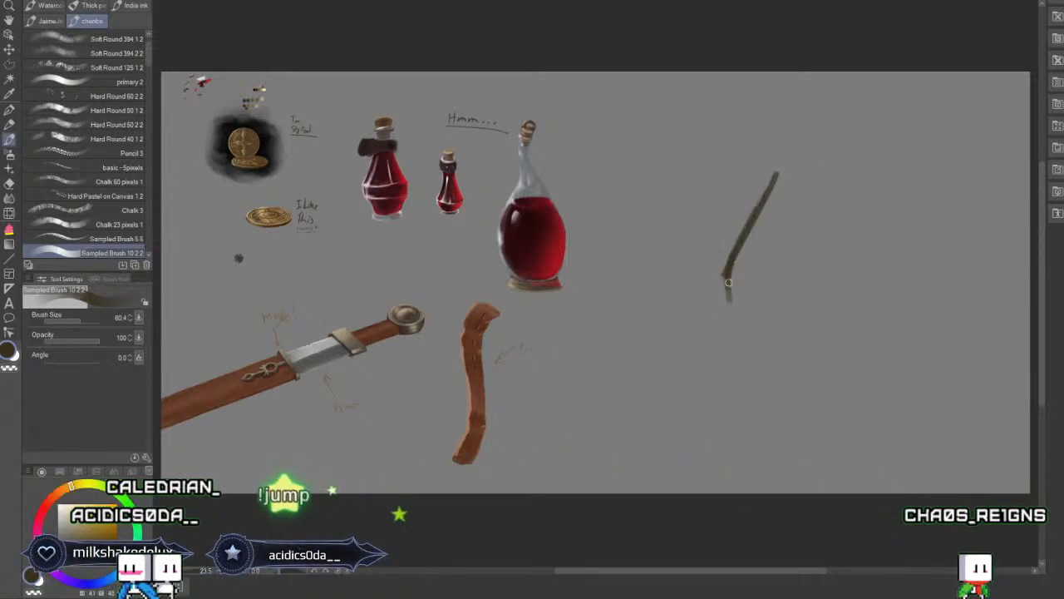
mouse_move(725, 273)
left_mouse_down()
mouse_move(749, 325)
mouse_move(764, 327)
mouse_move(805, 284)
mouse_move(797, 310)
mouse_move(801, 278)
mouse_move(773, 285)
mouse_move(806, 284)
mouse_move(791, 315)
mouse_move(767, 308)
left_mouse_up()
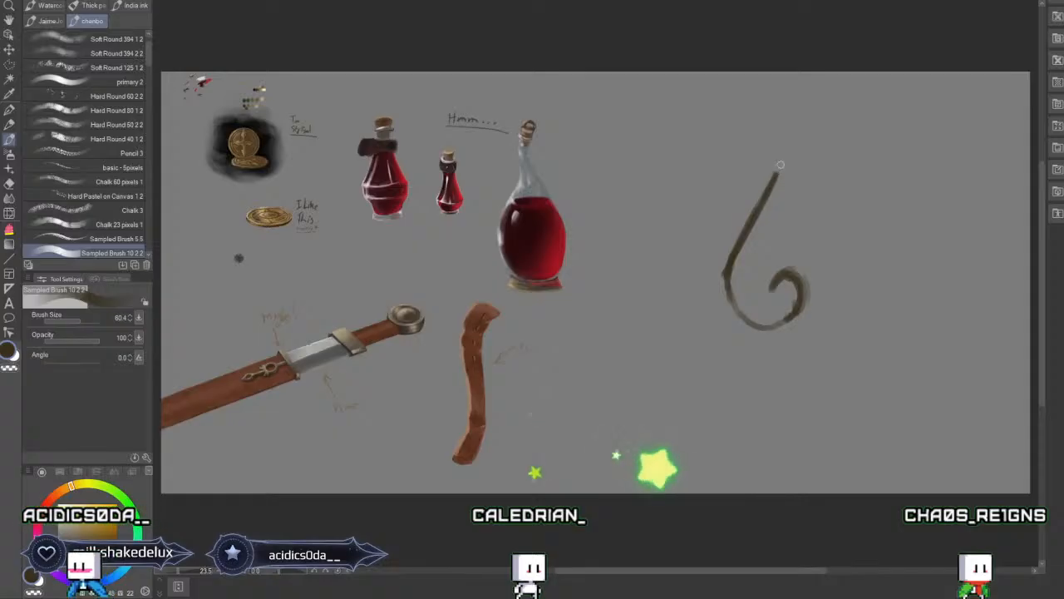
mouse_move(779, 153)
left_mouse_down()
mouse_move(830, 147)
mouse_move(844, 179)
mouse_move(848, 169)
mouse_move(792, 253)
mouse_move(772, 312)
mouse_move(819, 313)
left_mouse_up()
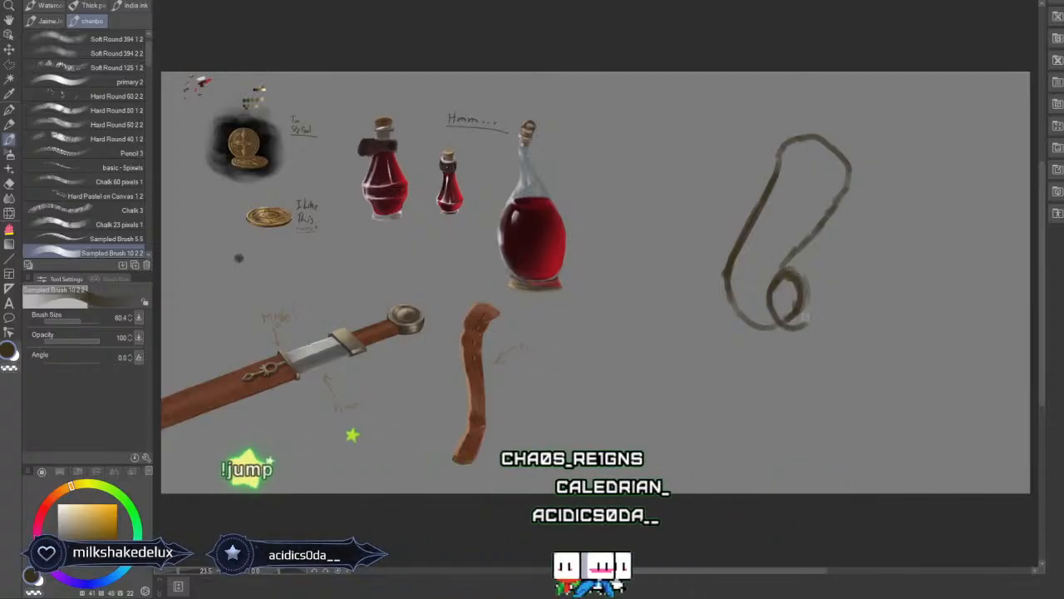
key("ctrl+z")
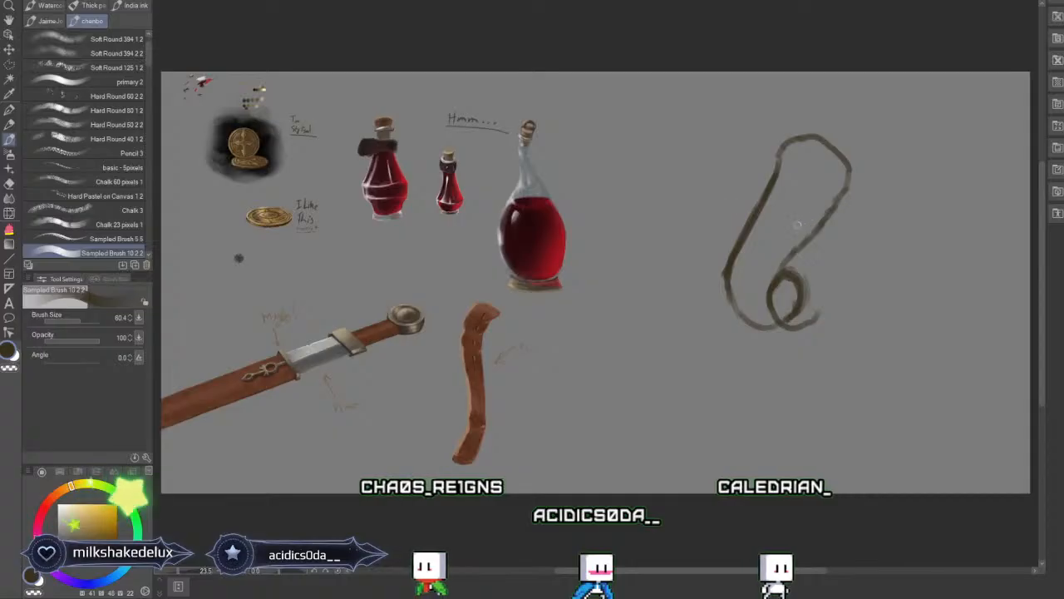
key("ctrl+z")
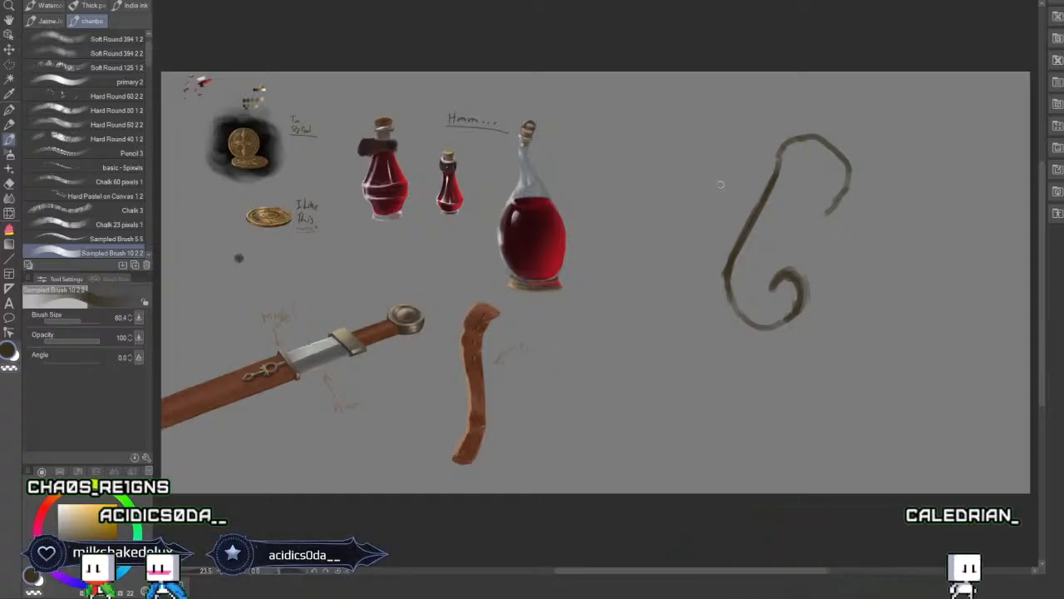
Enclose the outline's upper arc and lower curl in a polyline selection and delete them, keeping the straight diagonal stroke.
left_click(12, 65)
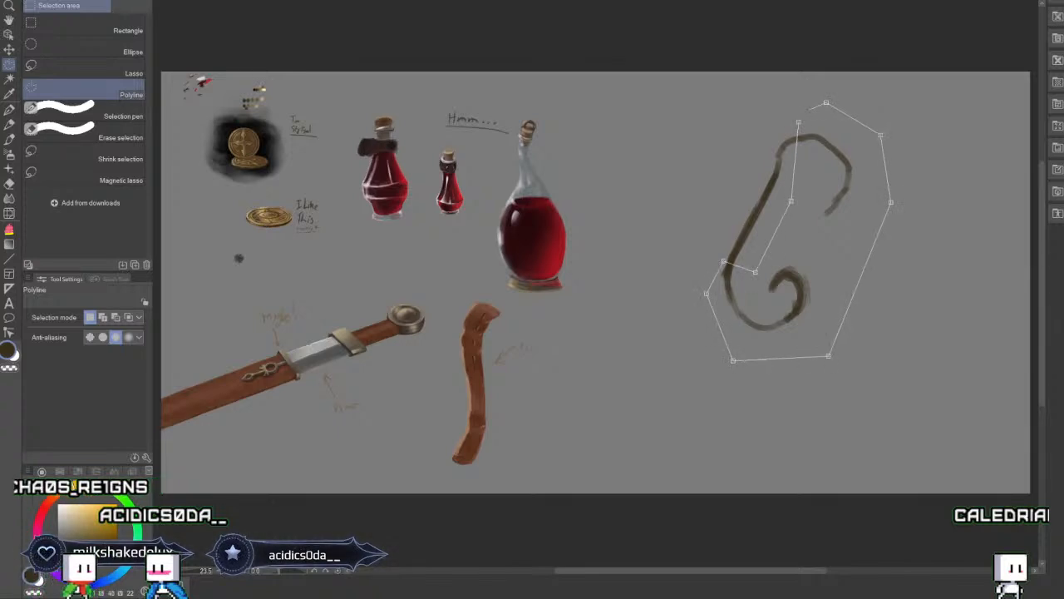
double_click(798, 122)
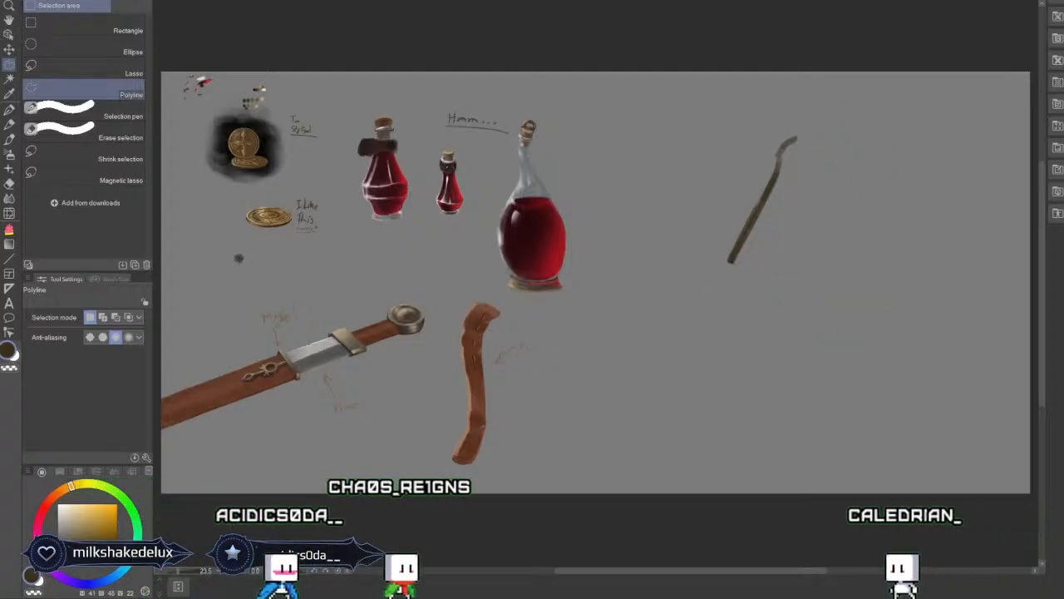
Cut off the hooked upper end of the diagonal stroke and trim its edge into a thin tapered line with polyline selections.
left_click(798, 132)
left_click(771, 143)
left_click(771, 161)
left_click(786, 176)
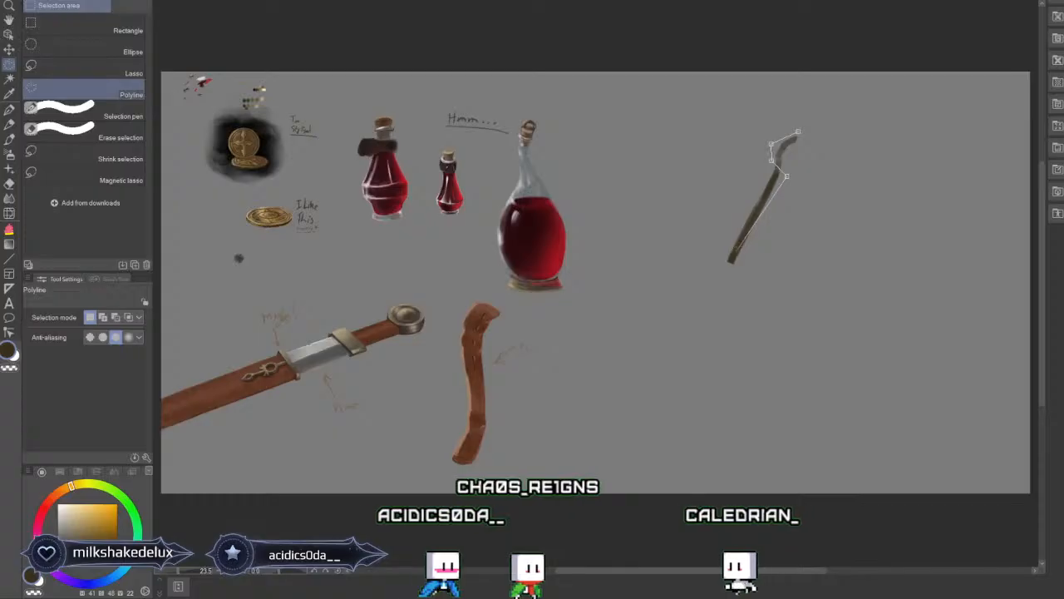
left_click(730, 263)
left_click(747, 293)
left_click(819, 193)
left_click(822, 151)
double_click(798, 132)
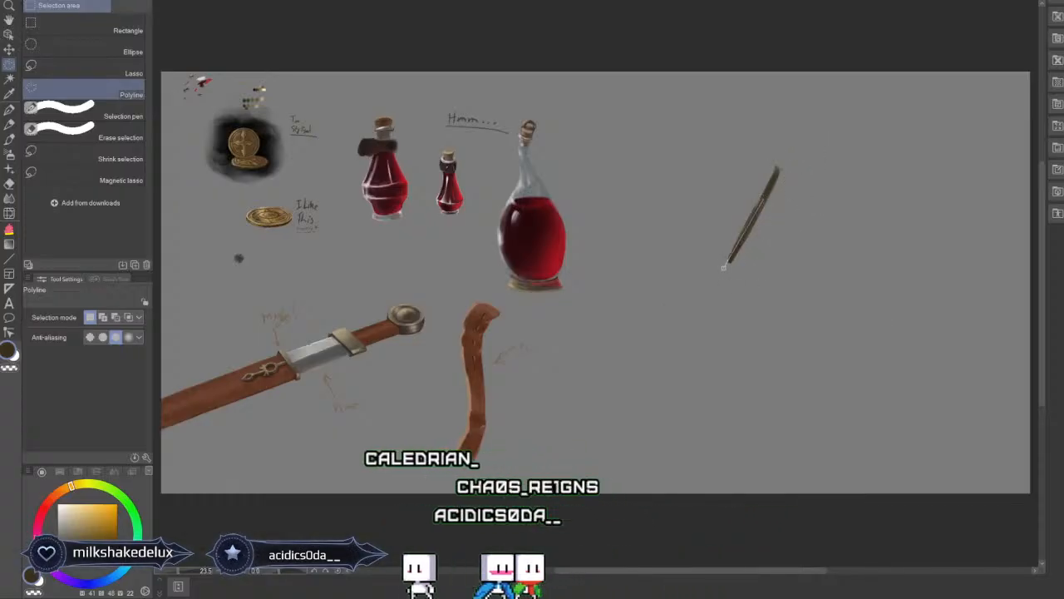
left_click(809, 208)
double_click(759, 277)
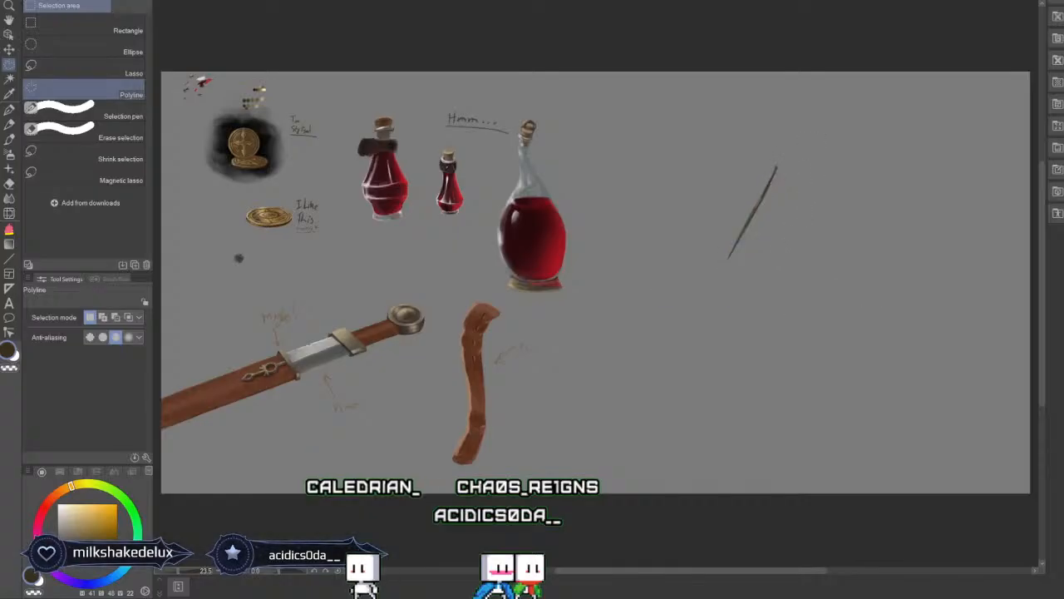
Paint a dark olive-brown feather silhouette along the thin diagonal line with the Sampled Brush, outlining both curved sides and filling them in.
left_click(10, 139)
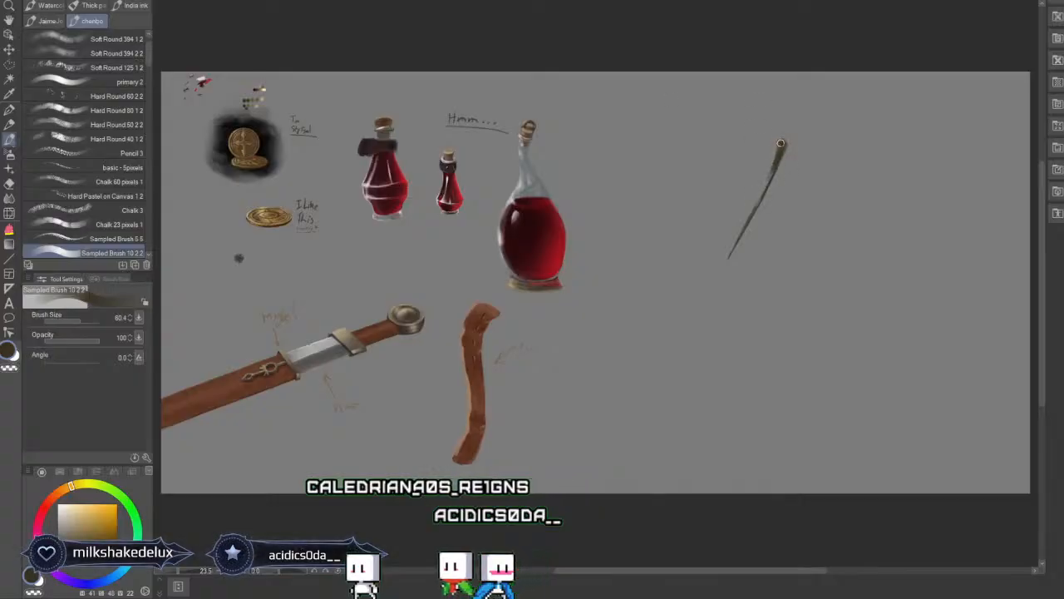
left_click_drag(781, 144, 682, 370)
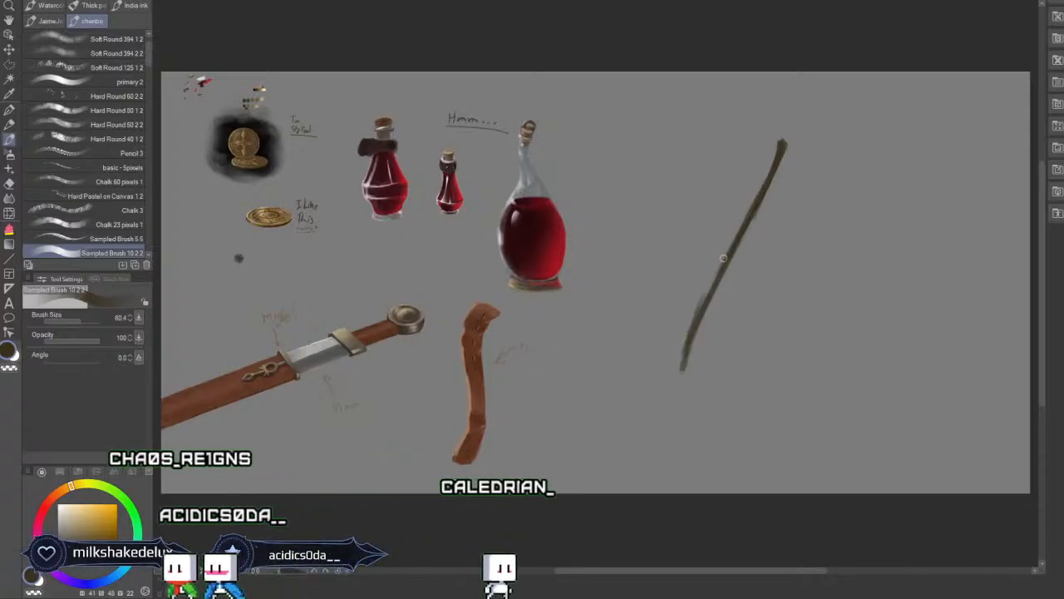
mouse_move(775, 172)
left_mouse_down()
mouse_move(778, 222)
mouse_move(743, 285)
left_mouse_up()
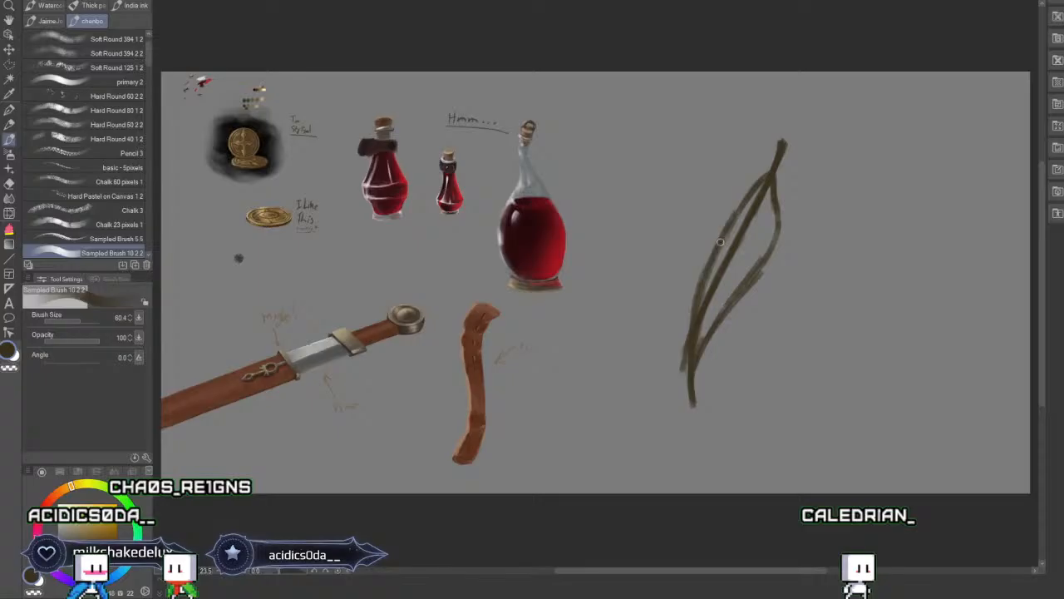
left_click_drag(716, 258, 748, 207)
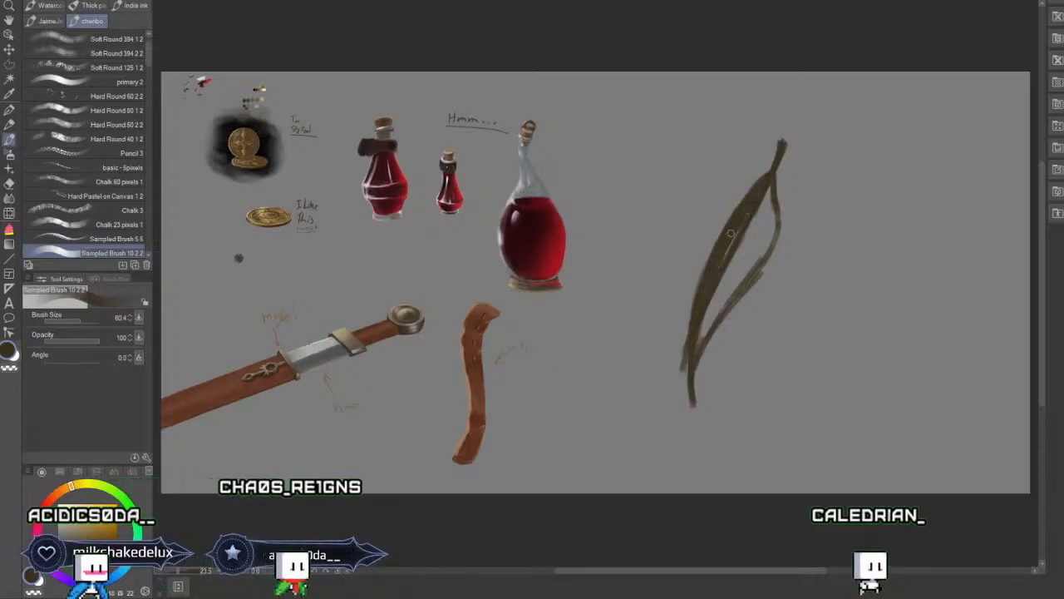
left_click_drag(710, 326, 737, 286)
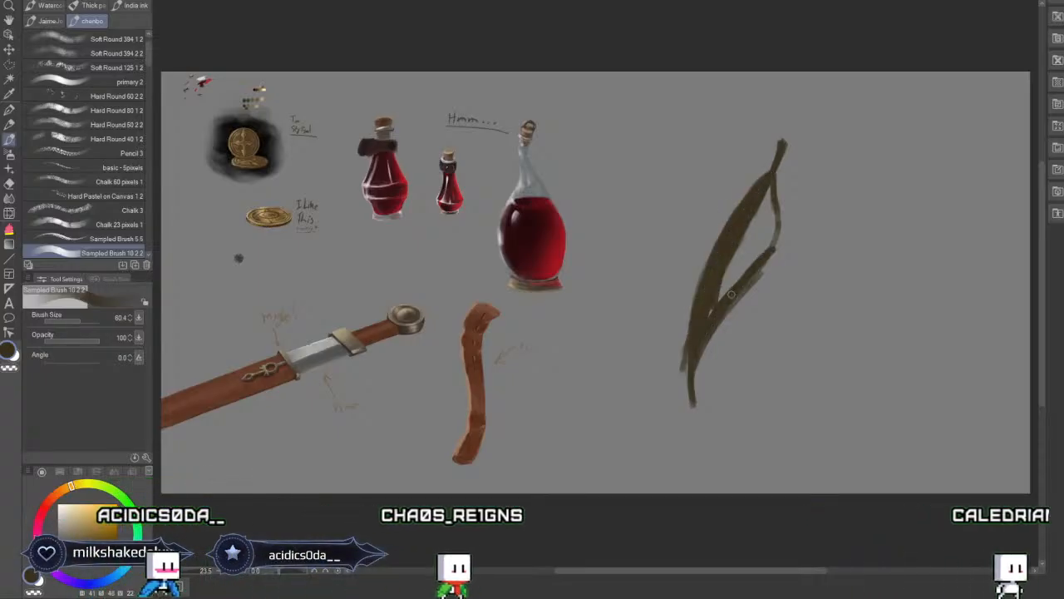
mouse_move(709, 320)
left_mouse_down()
mouse_move(764, 201)
mouse_move(725, 284)
left_mouse_up()
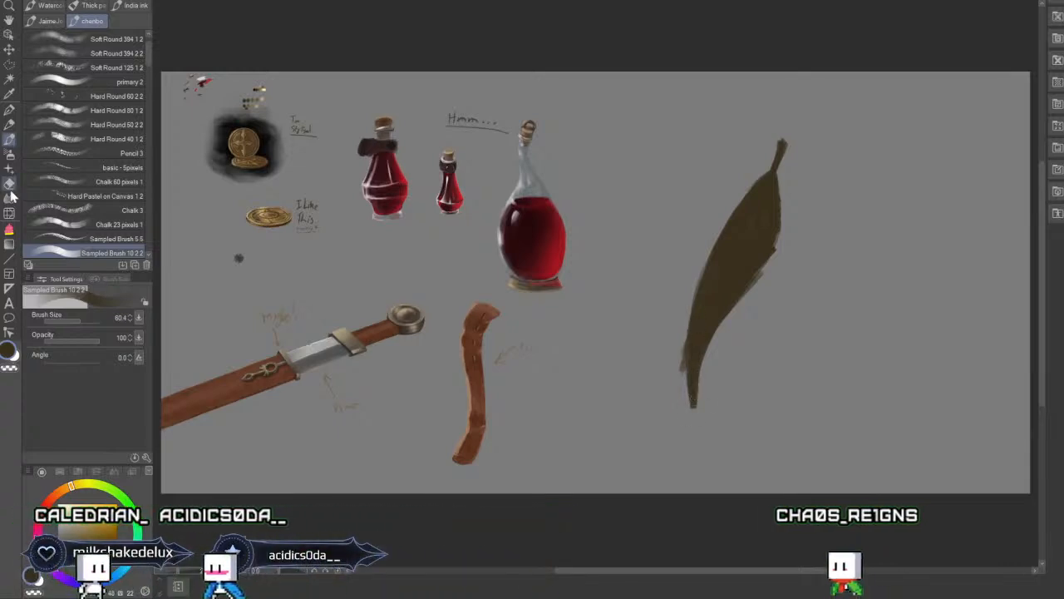
Trim the silhouette's left edge into a clean curve with a polyline selection, and clear the selection.
key("m")
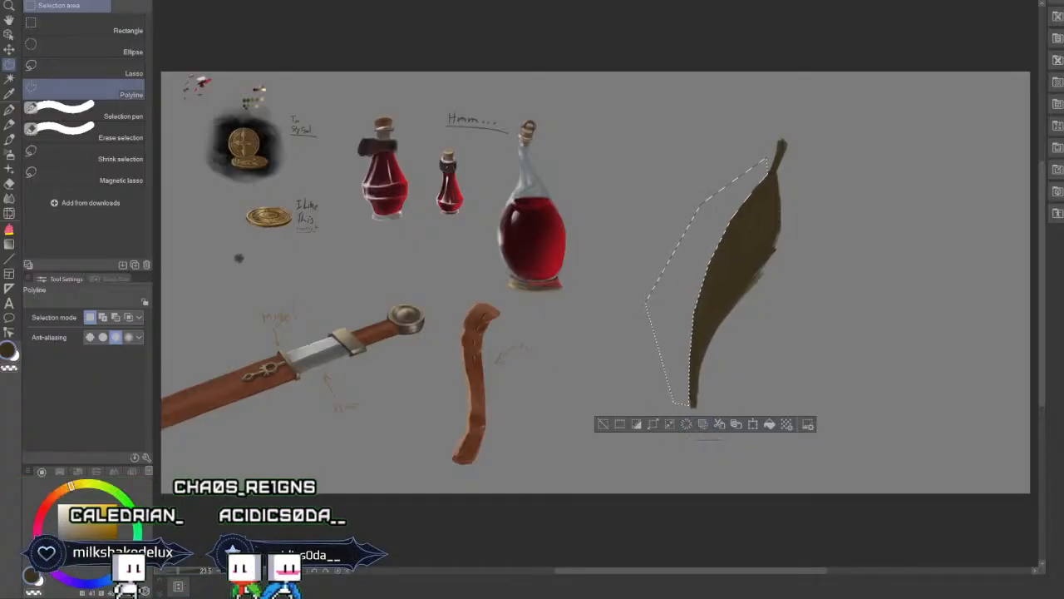
left_click(602, 424)
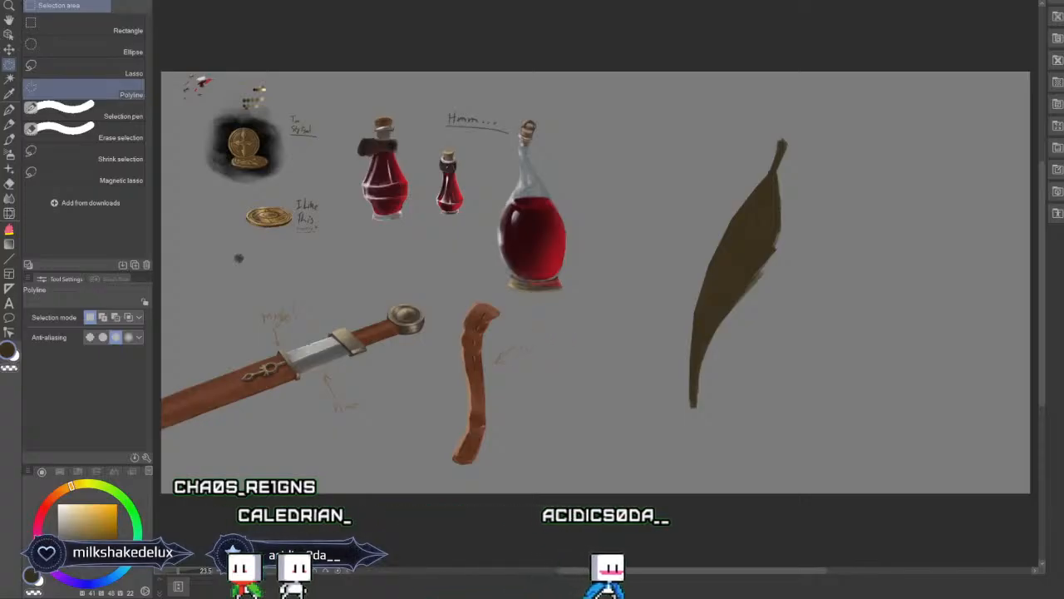
left_click_drag(628, 401, 619, 399)
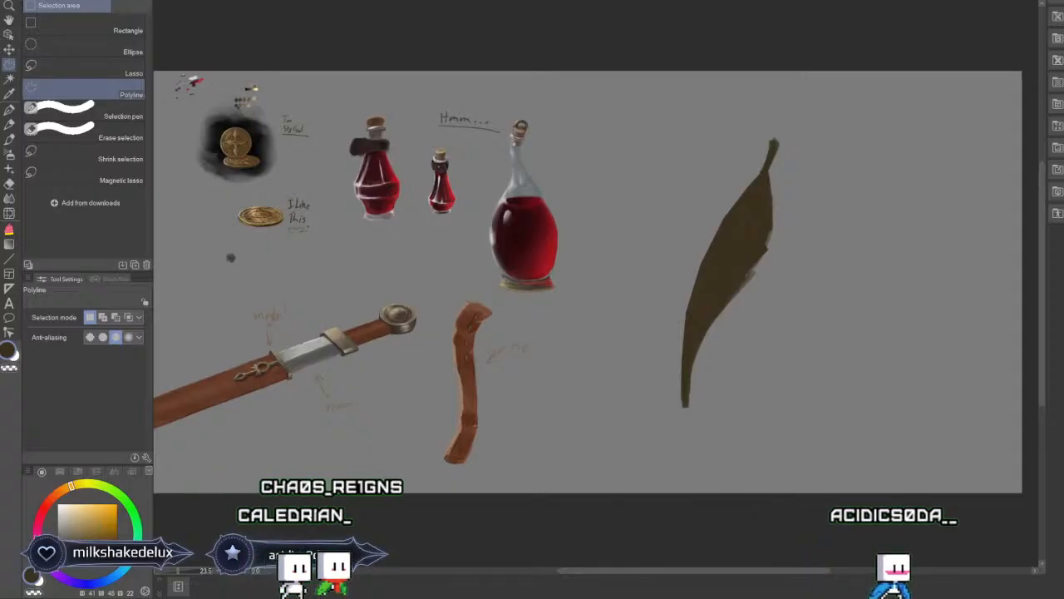
left_click(593, 391)
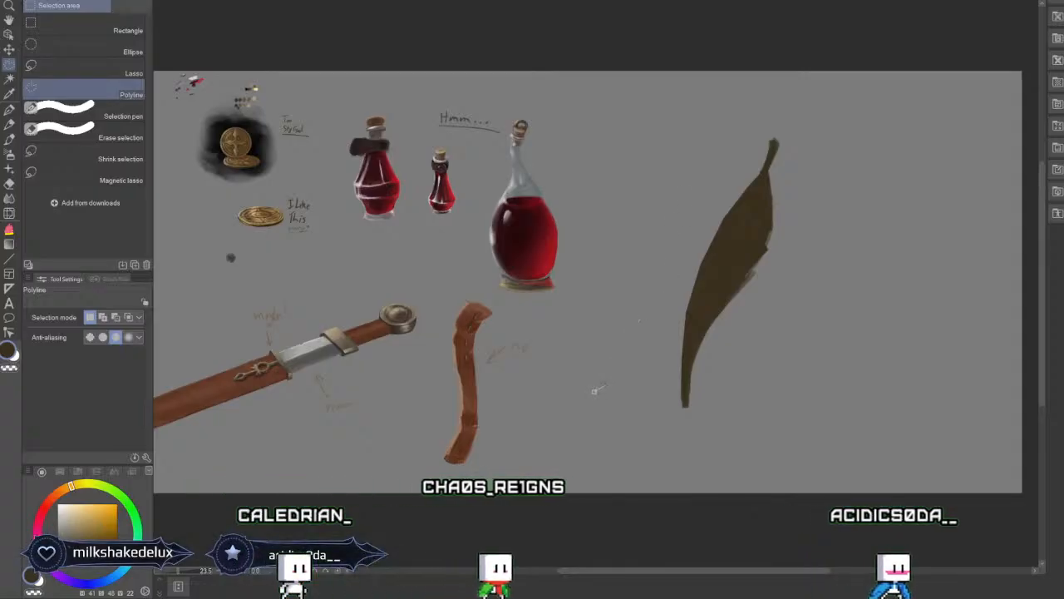
left_click(618, 364)
double_click(632, 407)
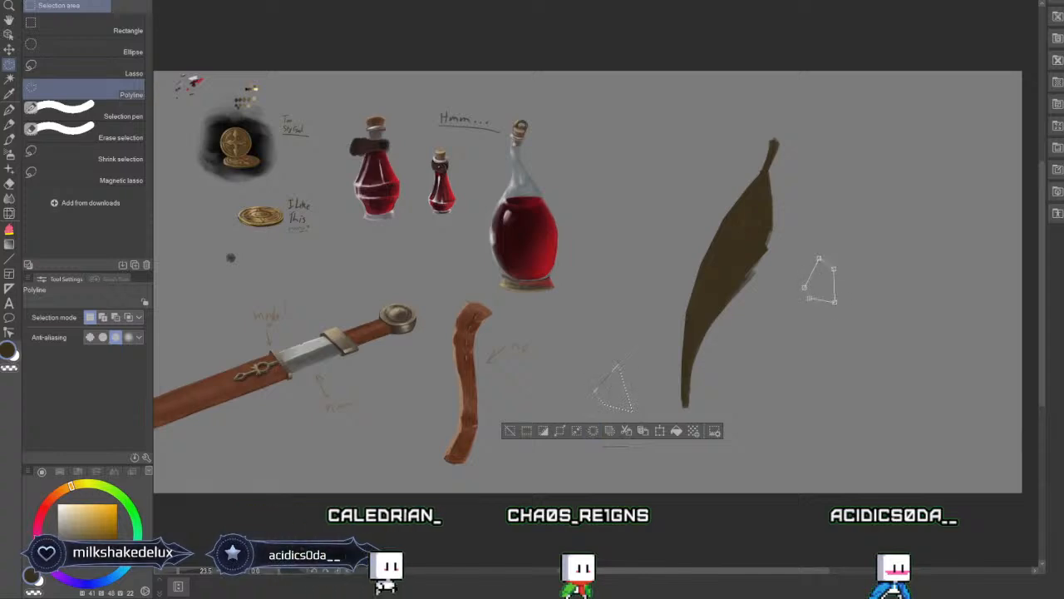
double_click(803, 287)
left_click(725, 320)
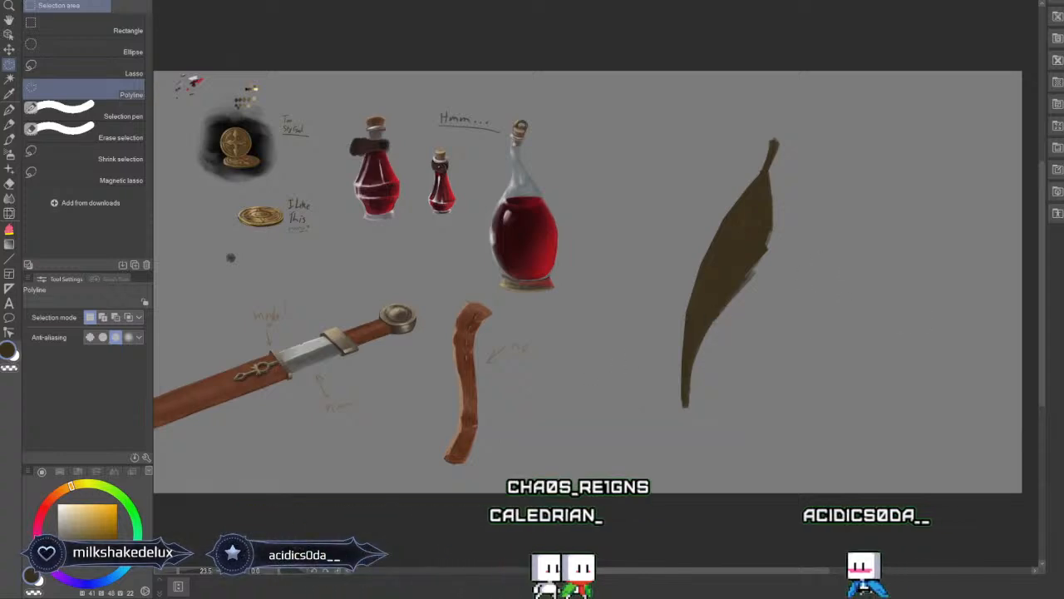
Reshape the feather's edges with the brush and a hard eraser at size 60.4, tapering the lower tip and flaring the stem's end.
left_click(10, 184)
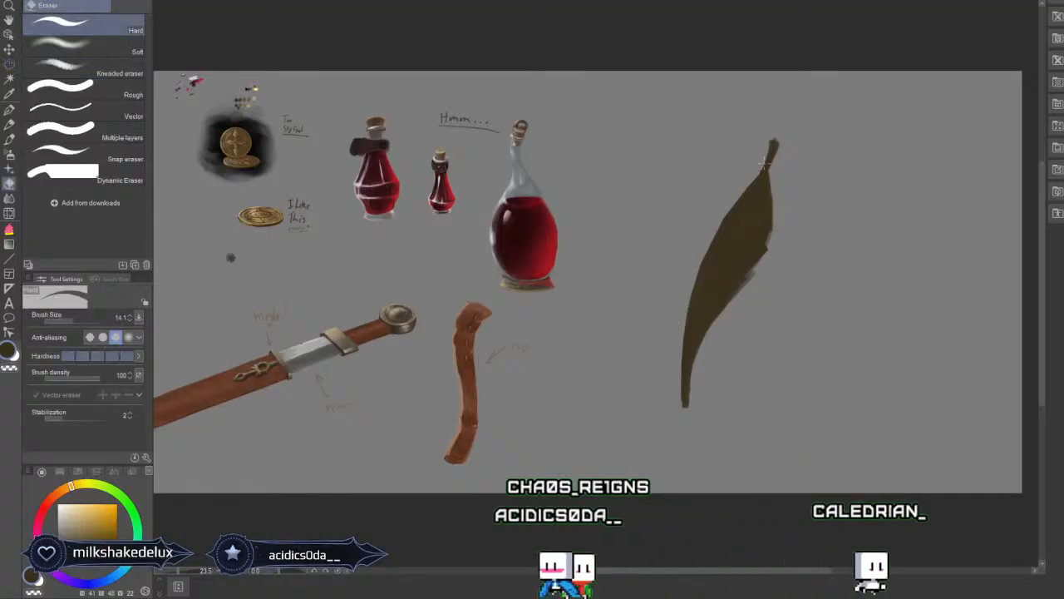
left_click(10, 140)
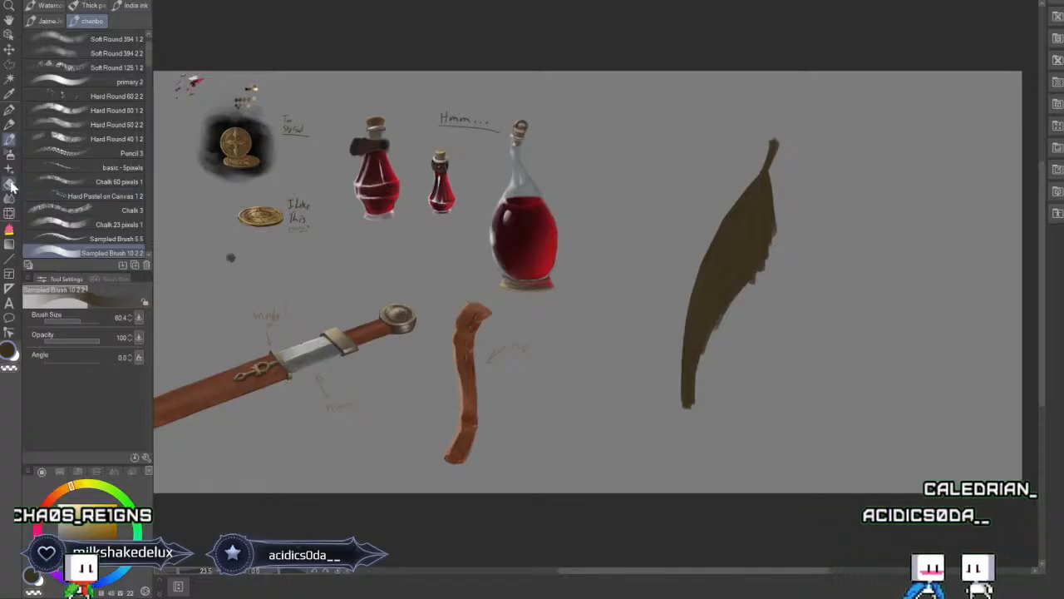
key("e")
left_click(83, 321)
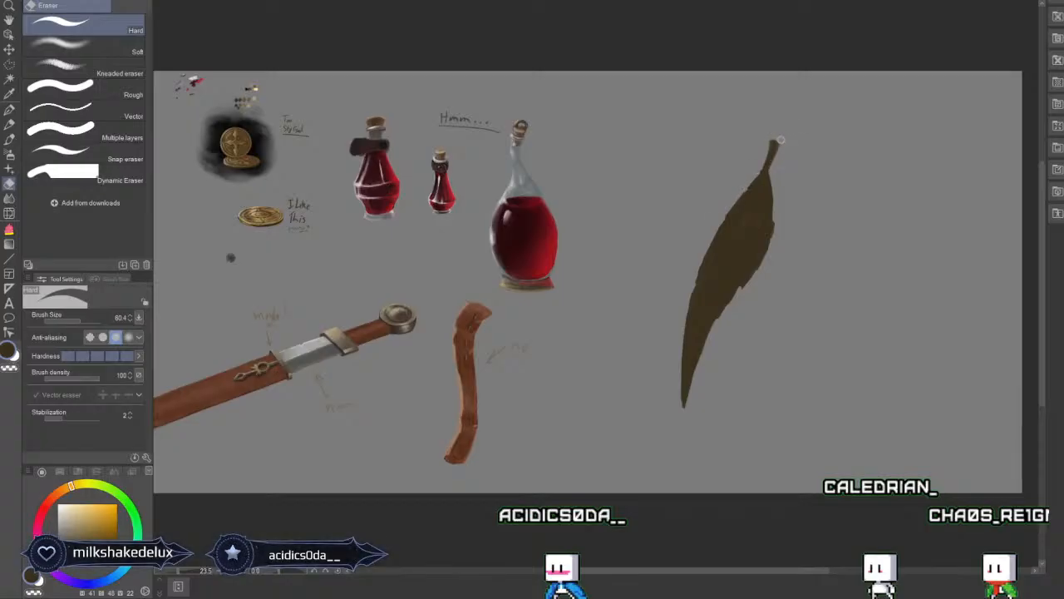
left_click(10, 140)
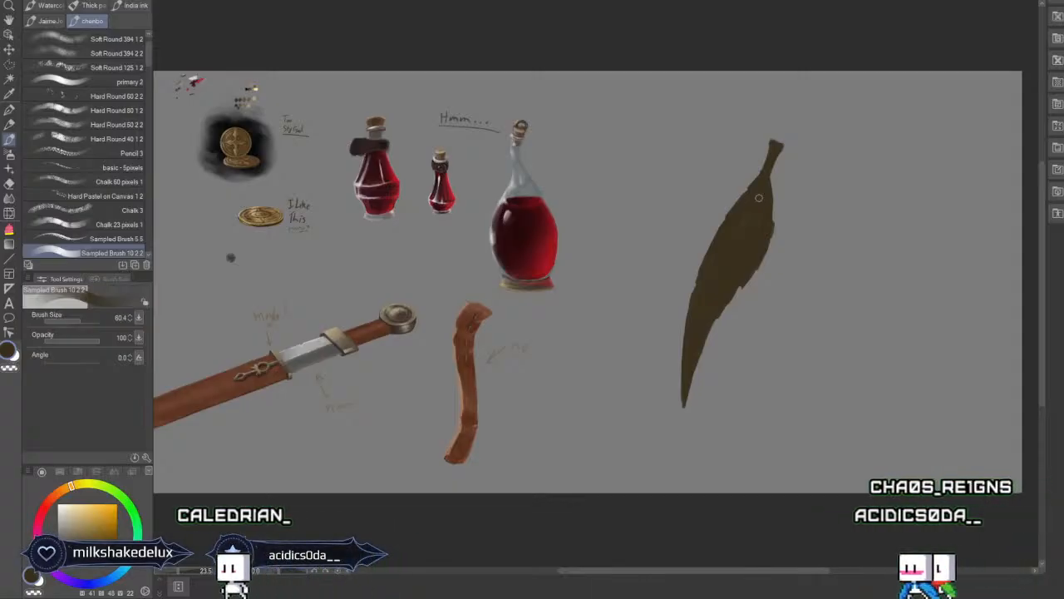
Paint light tan over the dark feather silhouette, keeping darker edges, and undo the last stroke on the stem.
left_click(75, 525)
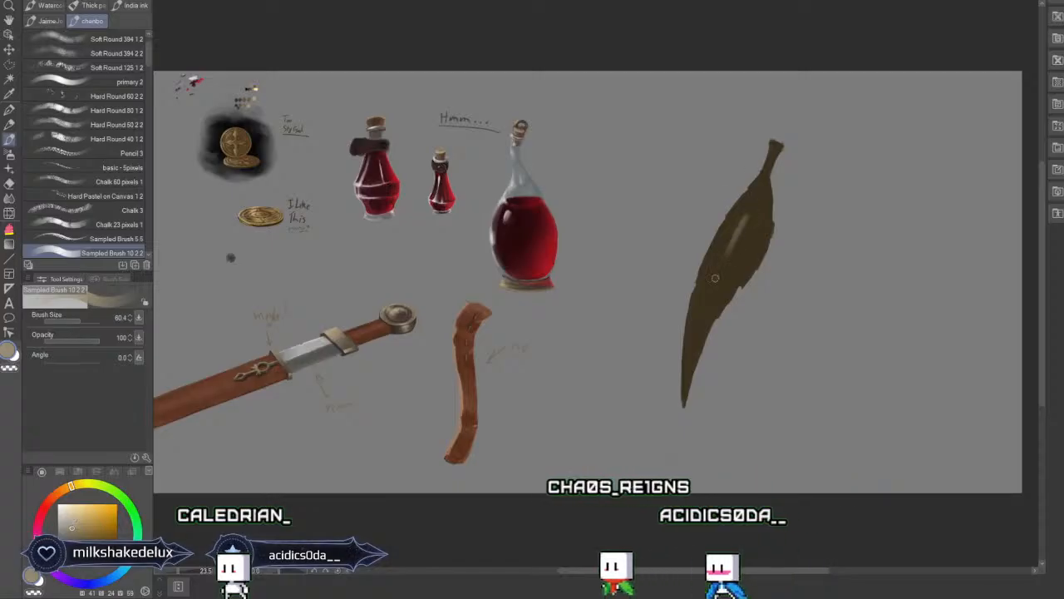
left_click_drag(744, 220, 735, 246)
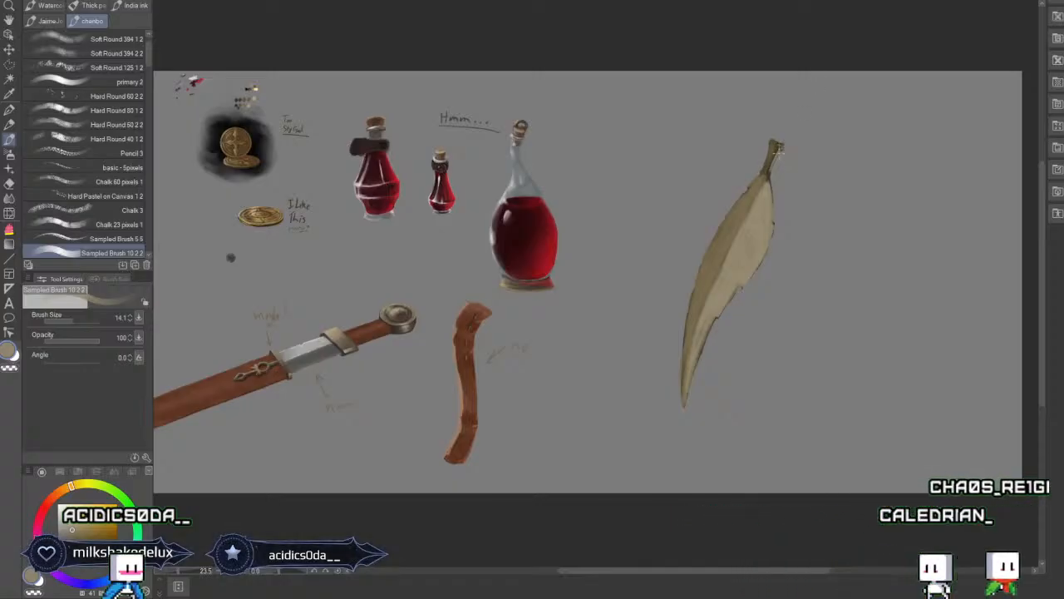
key("ctrl+z")
Restore the stem's end with sampled dark brown, and blend the feather's body and stem with sampled tan tones at brush size 36.2.
left_click(773, 152, "alt")
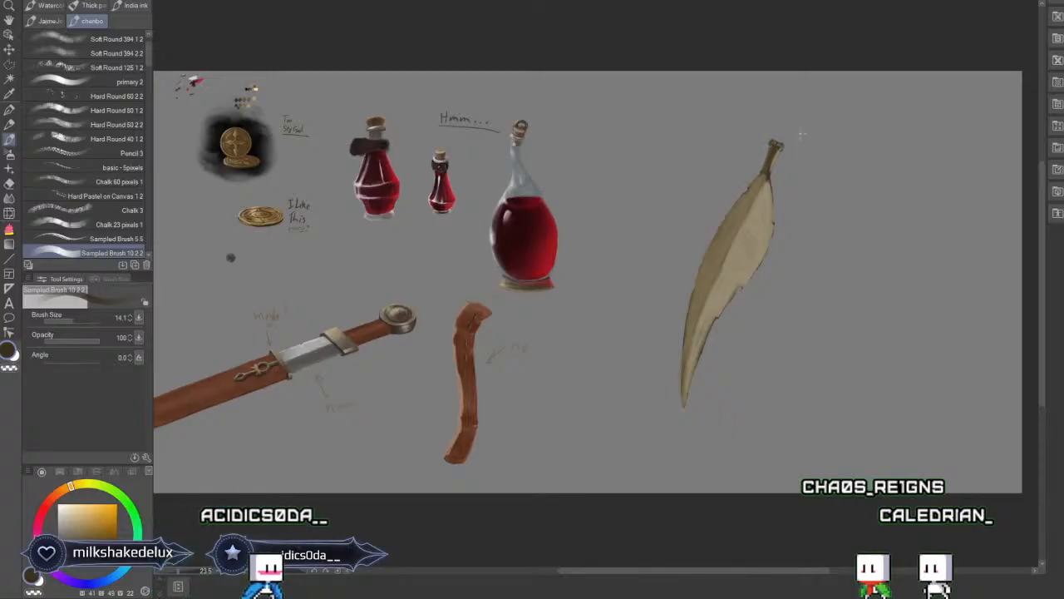
left_click(740, 211, "alt")
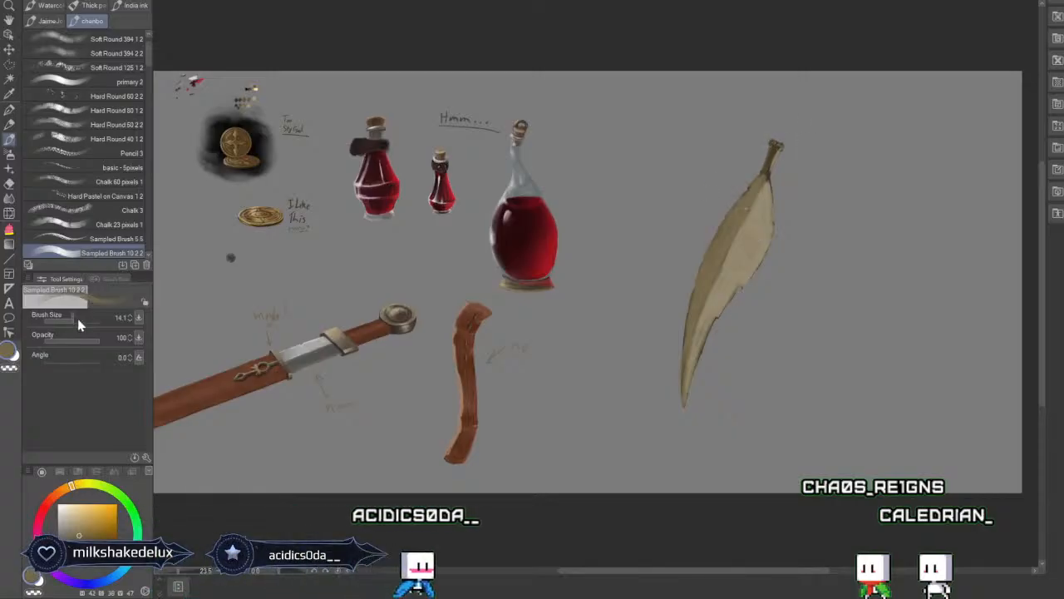
left_click_drag(778, 144, 769, 157)
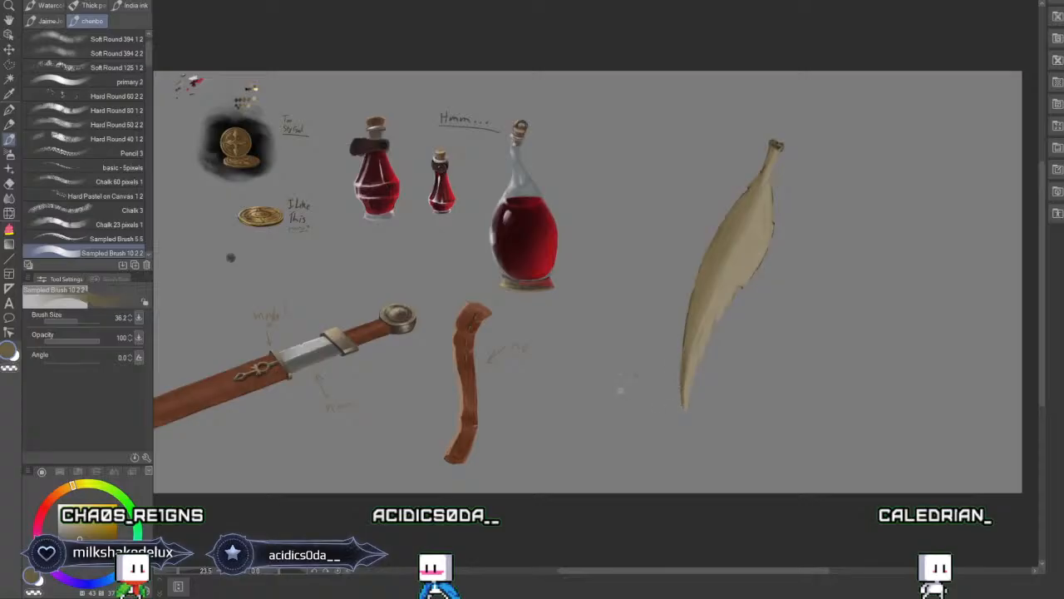
Smooth the feather's right edge with the hard eraser, shade its left half darker and define a light central shaft using sampled browns.
left_click(10, 182)
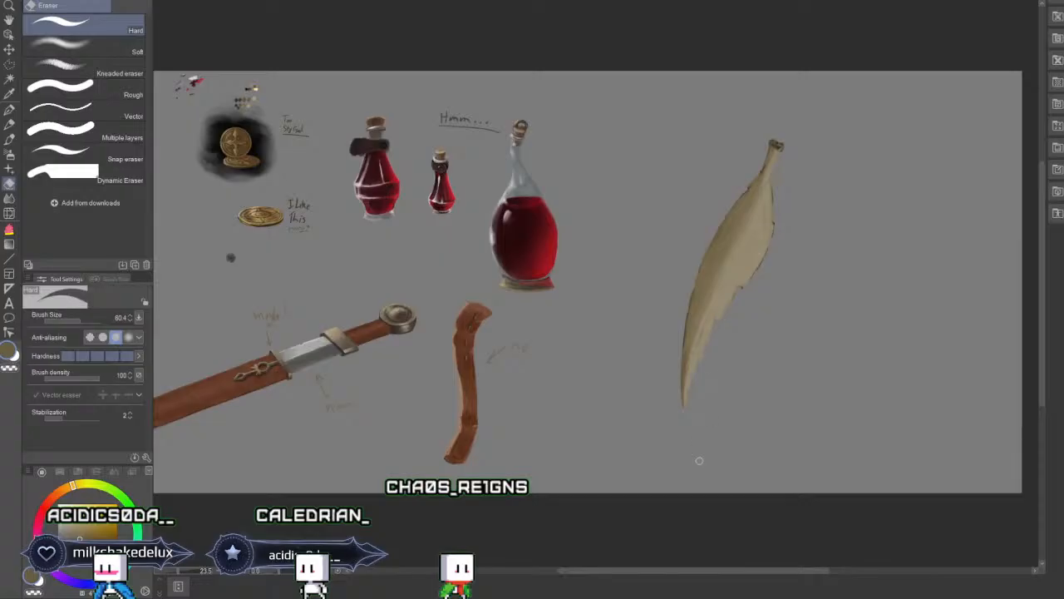
left_click(9, 141)
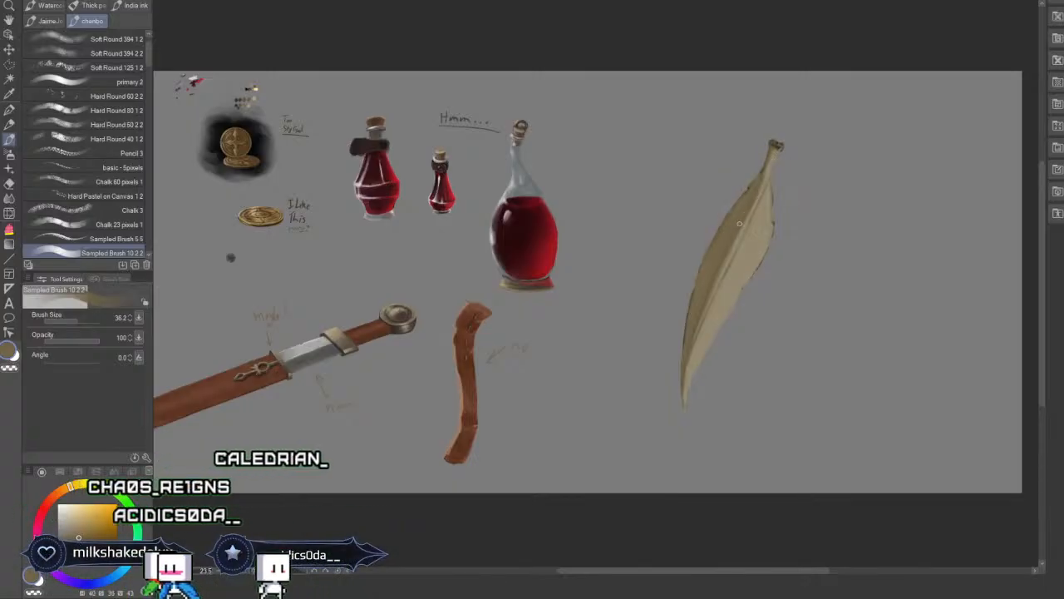
left_click(728, 254, "alt")
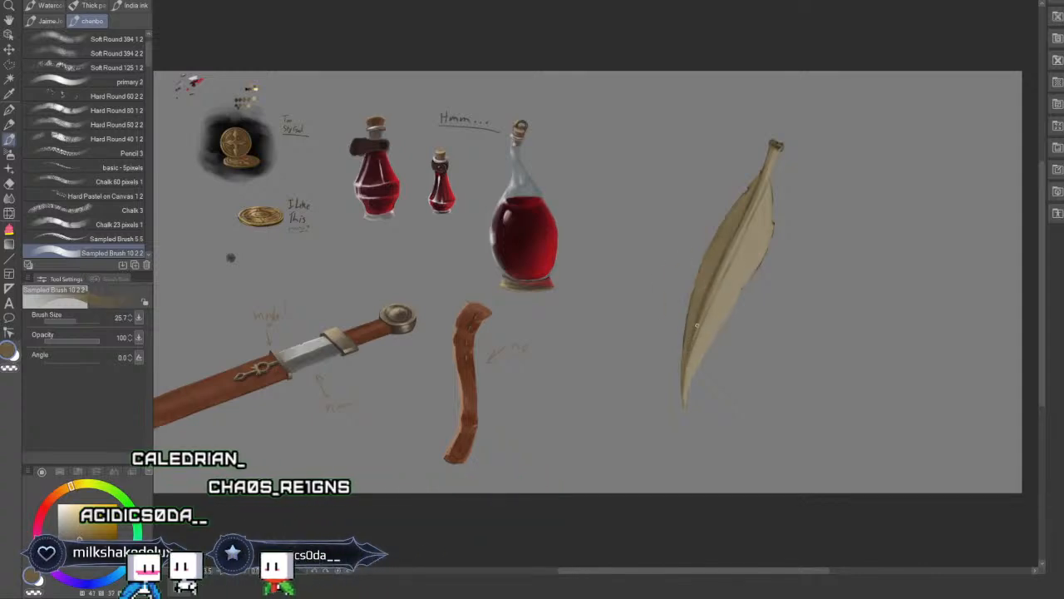
left_click(703, 318, "alt")
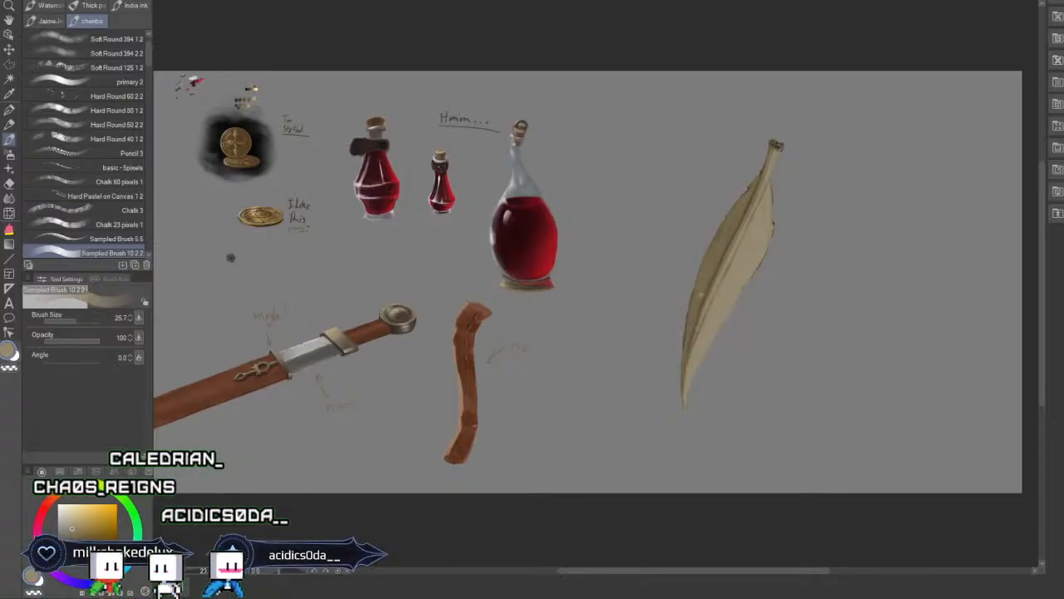
left_click(701, 299, "alt")
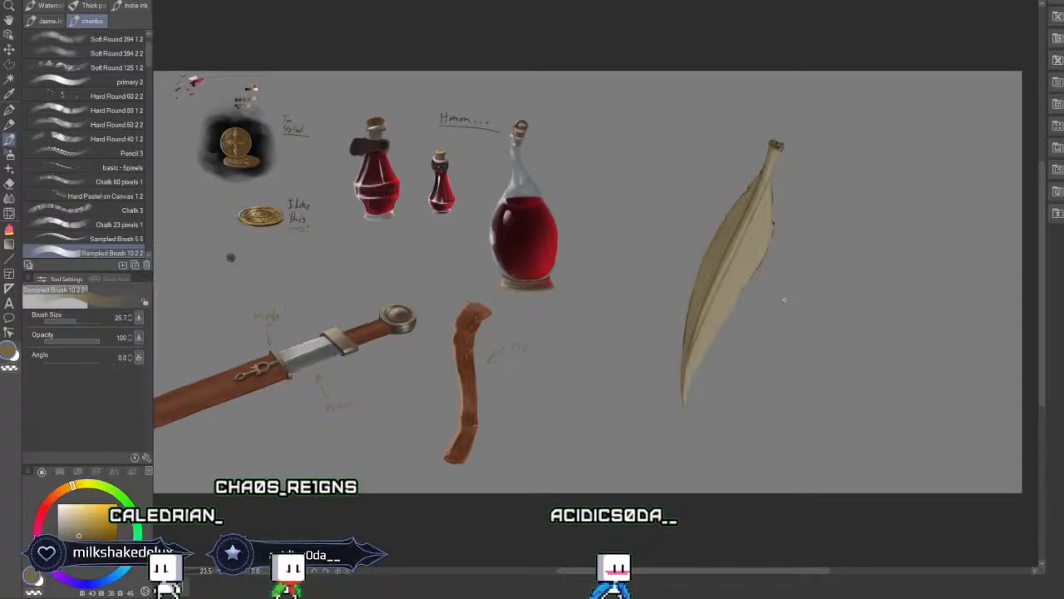
Cut small notches into both edges of the feather with the hard eraser at reduced sizes of 15.4 and 21.7.
left_click(10, 183)
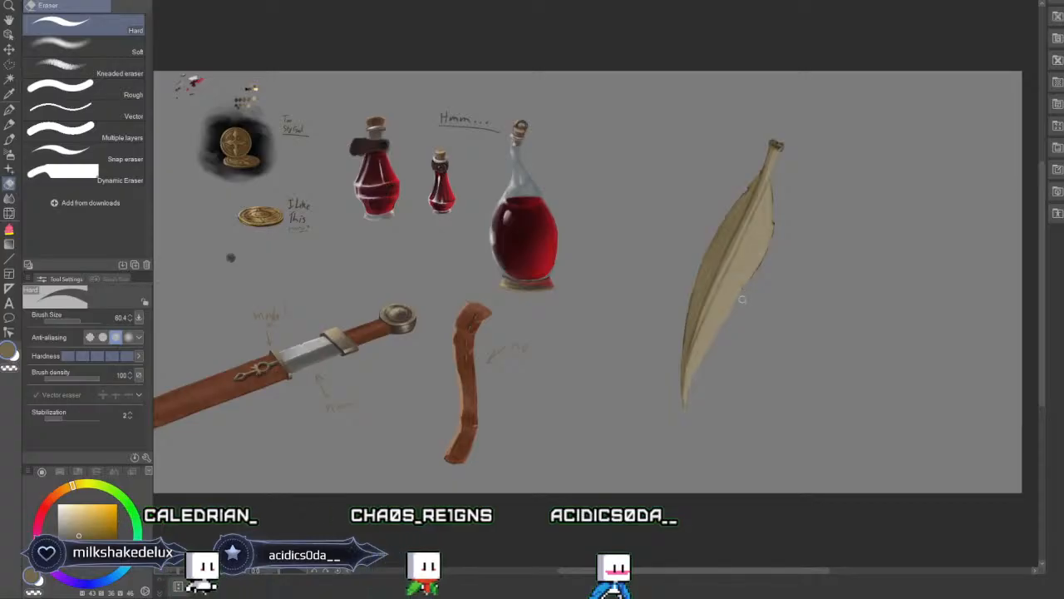
left_click(74, 321)
left_click(69, 318)
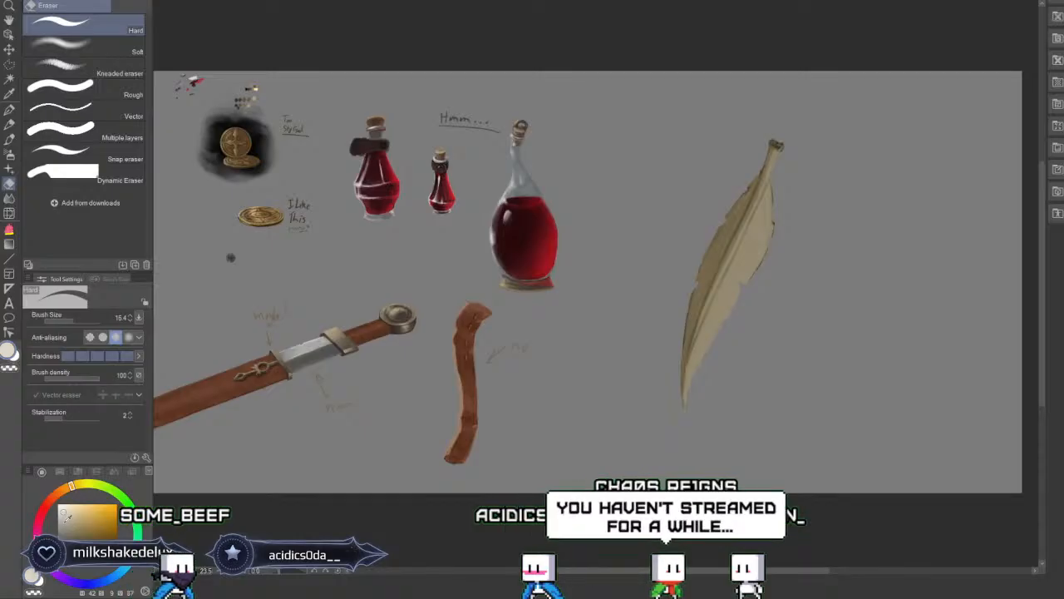
left_click(74, 318)
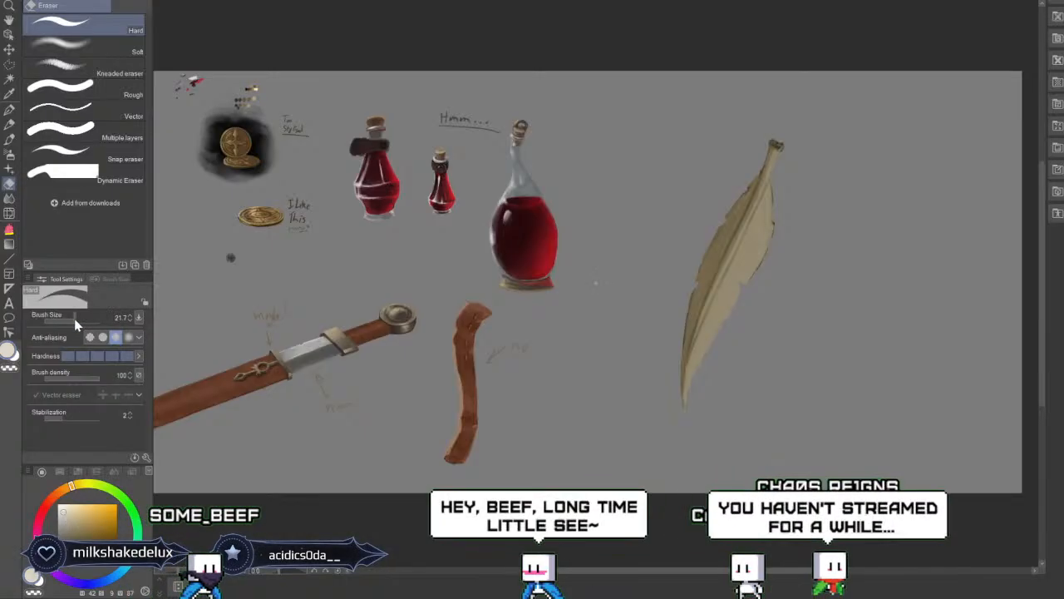
Try off-white hatching strokes across the feather's right half with the brush at size 25.7, and undo them.
key("b")
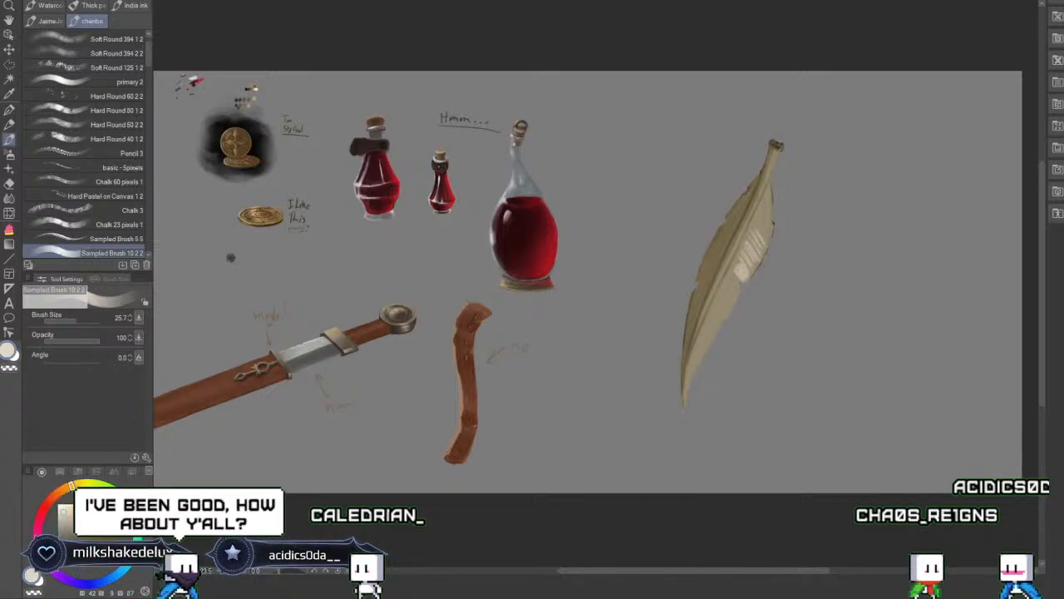
key("ctrl+z")
key("ctrl+z")
key("ctrl+z")
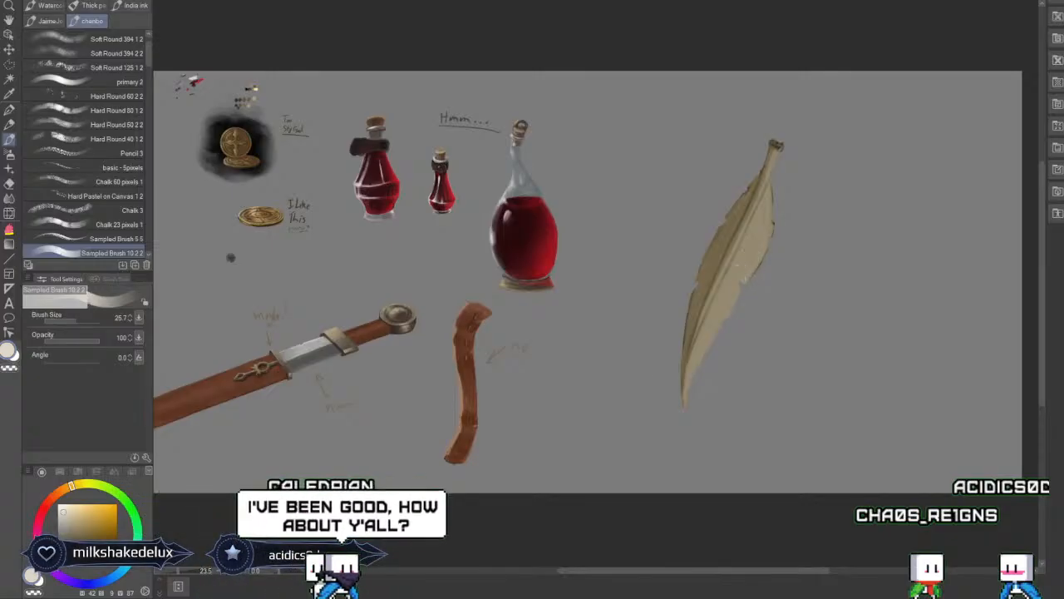
Paint off-white highlights over the feather's right half at brush size 84.9, and undo the last strokes near the lower tip.
left_click_drag(79, 319, 82, 322)
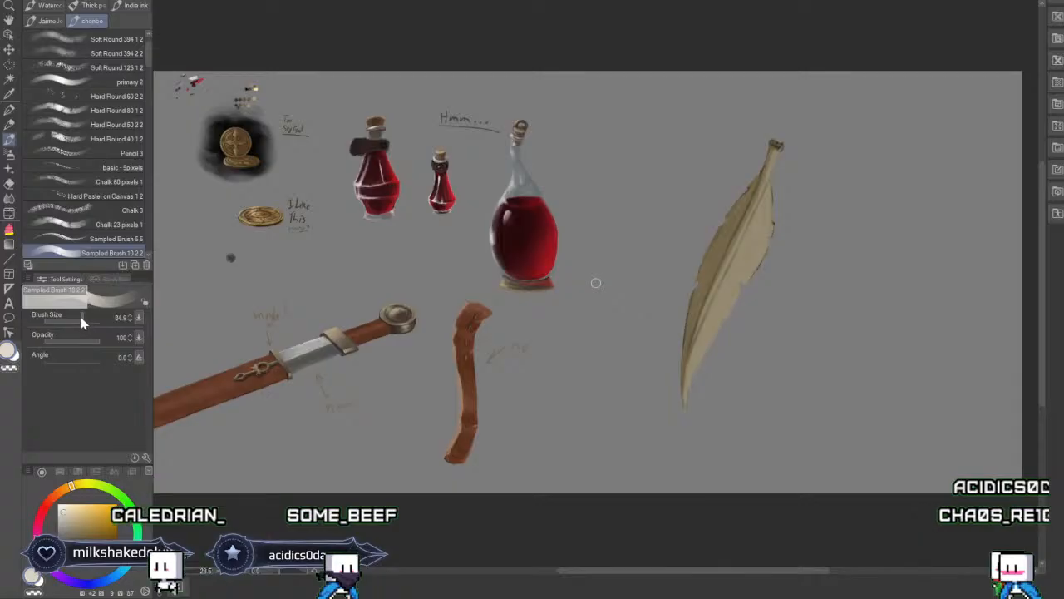
left_click(744, 270)
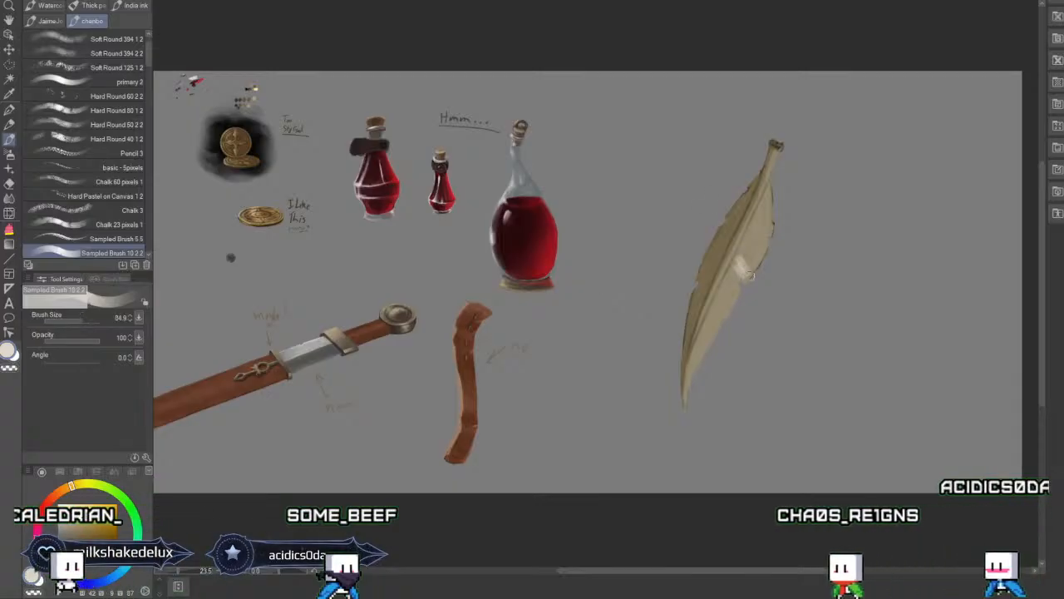
mouse_move(750, 275)
left_mouse_down()
mouse_move(747, 246)
mouse_move(754, 254)
mouse_move(768, 219)
mouse_move(758, 245)
left_mouse_up()
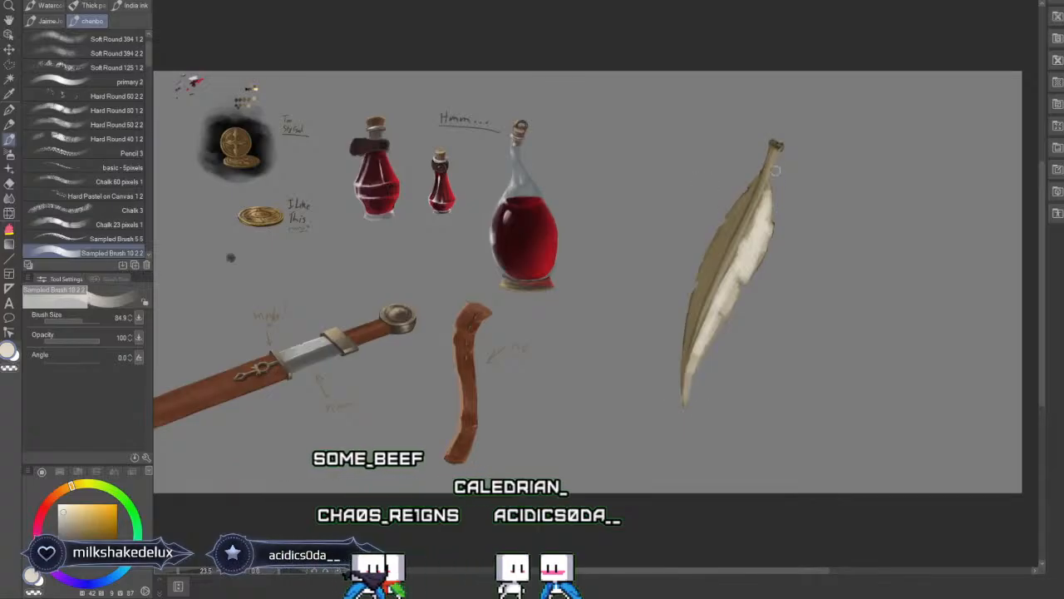
key("ctrl+z")
key("ctrl+z")
key("ctrl+z")
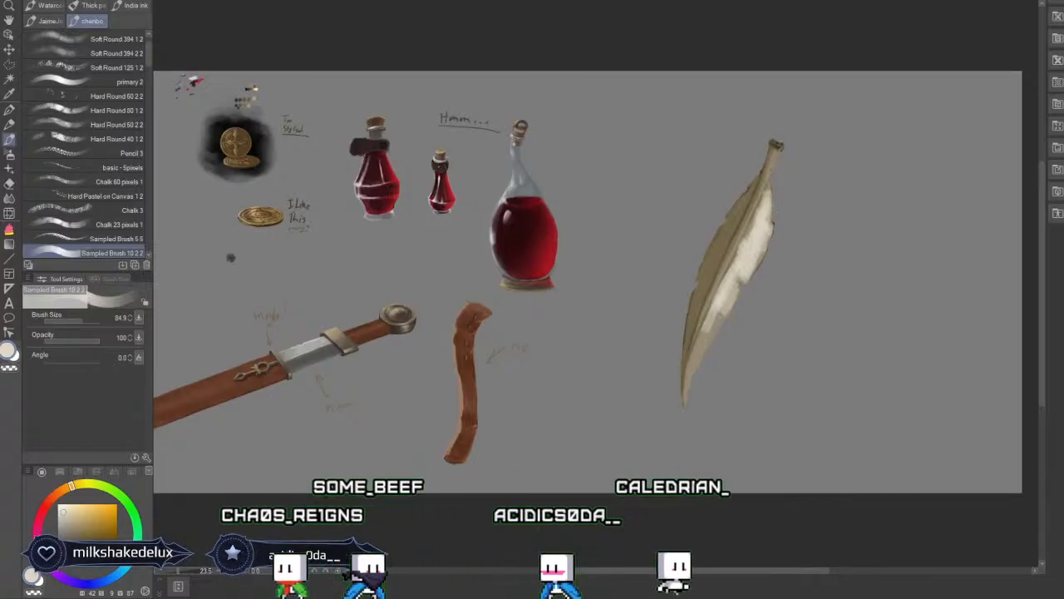
Undo the remaining off-white highlights on the feather's right half.
key("ctrl+z")
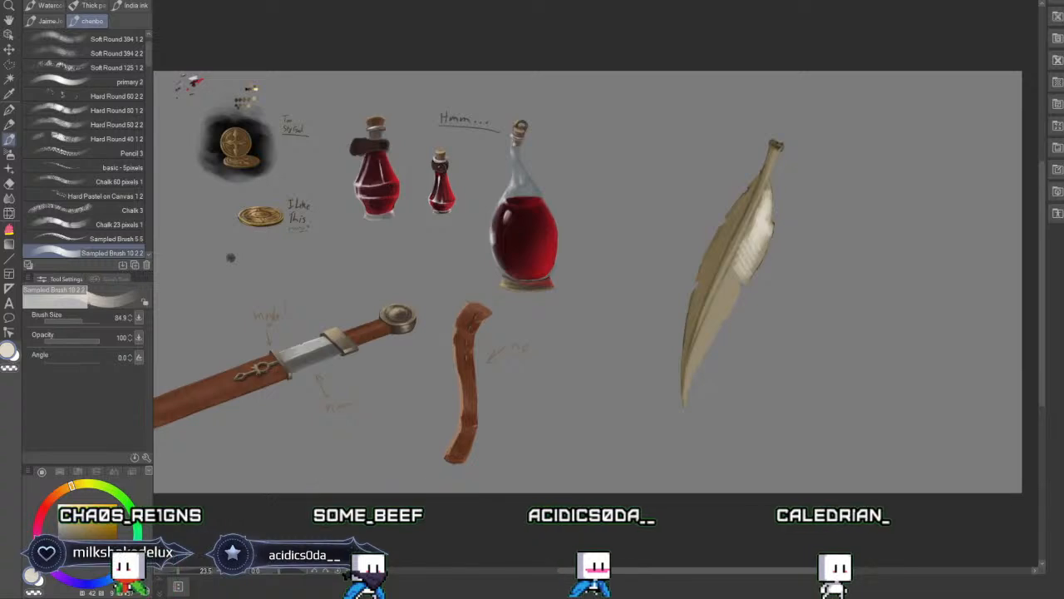
key("ctrl+y")
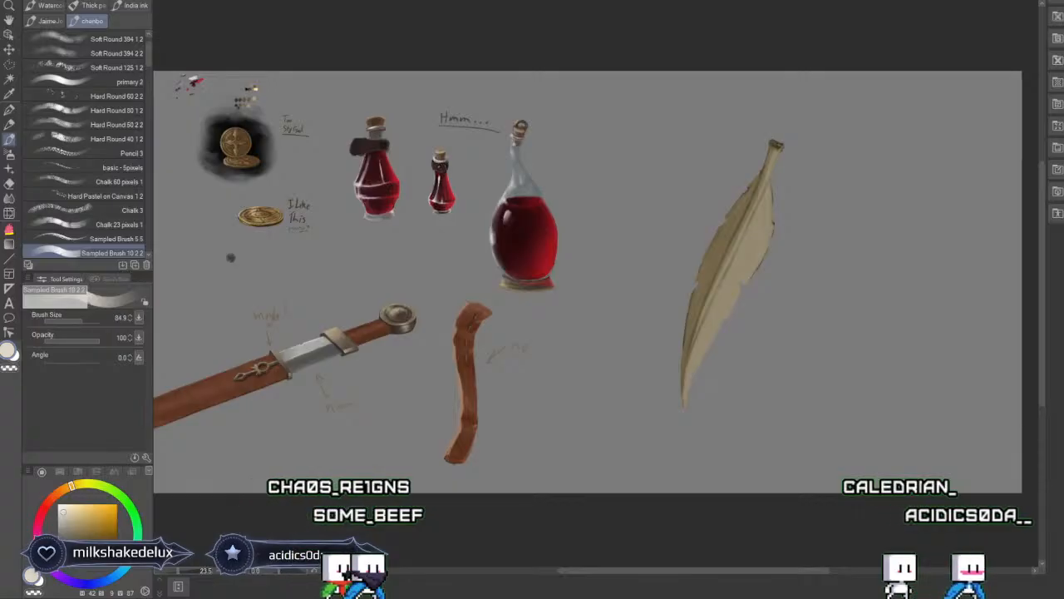
Hatch fine barb lines across both halves of the feather with the primary 2 brush at size 20.8, and trim its lower tip with the hard eraser.
left_click(112, 81)
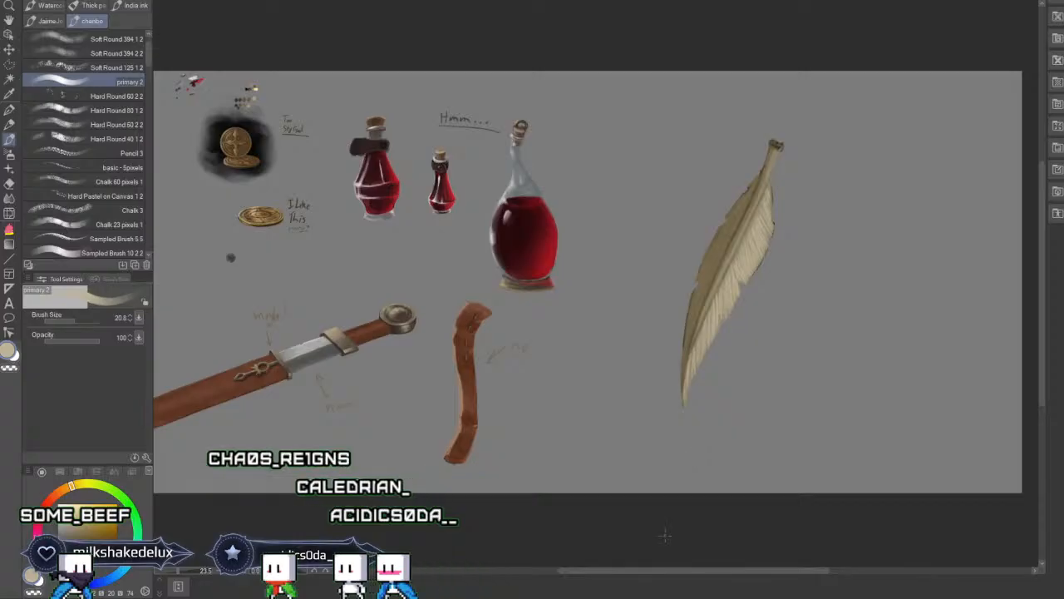
left_click(692, 295, "alt")
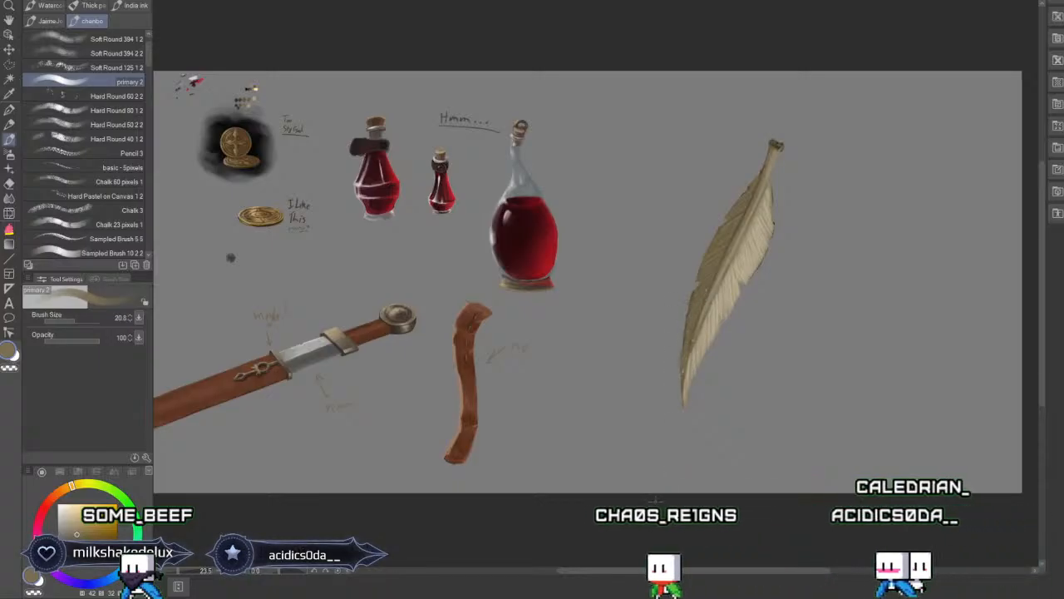
left_click(11, 186)
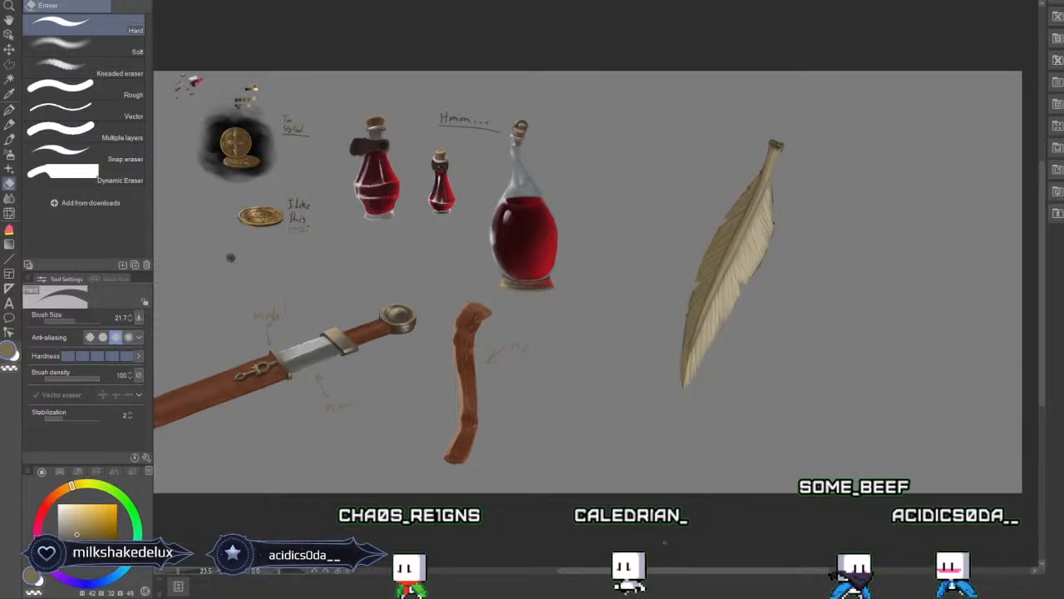
key("b")
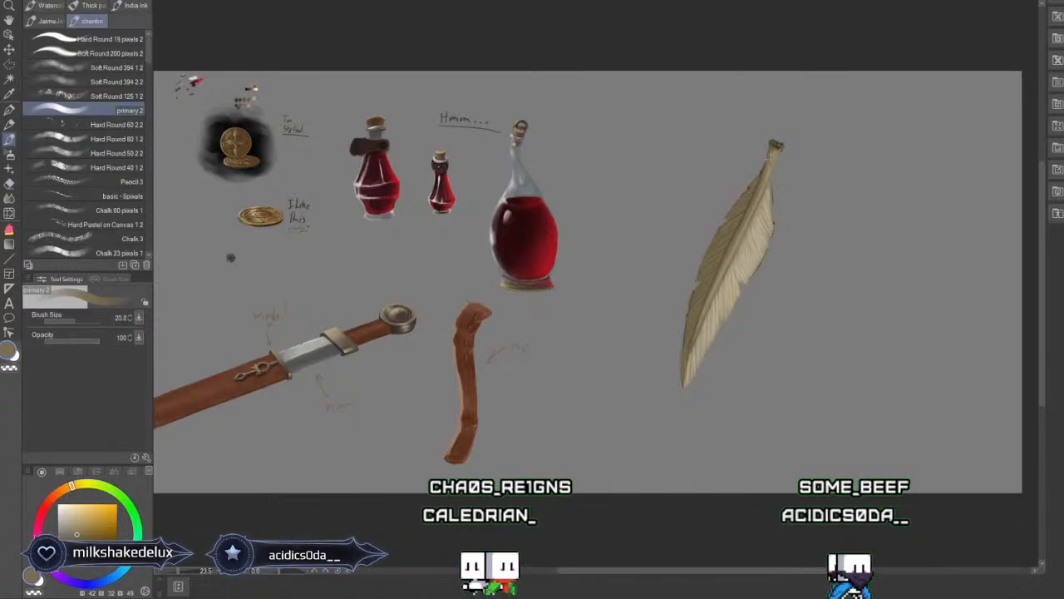
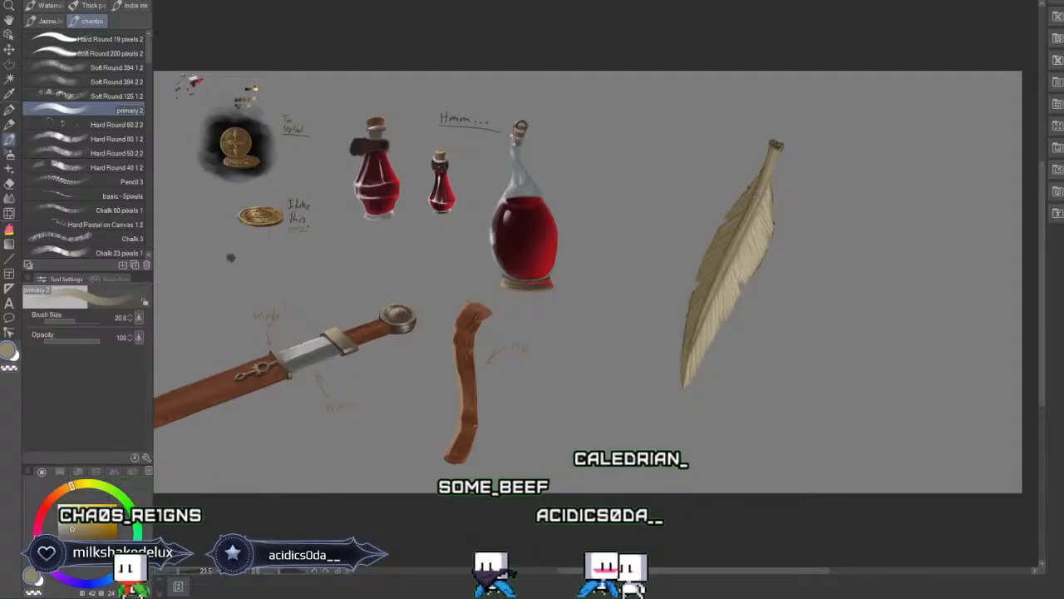
Deepen the feather's barbs with sampled light and dark browns, and cut a serrated left edge with the hard eraser at size 21.7.
left_click(720, 273, "alt")
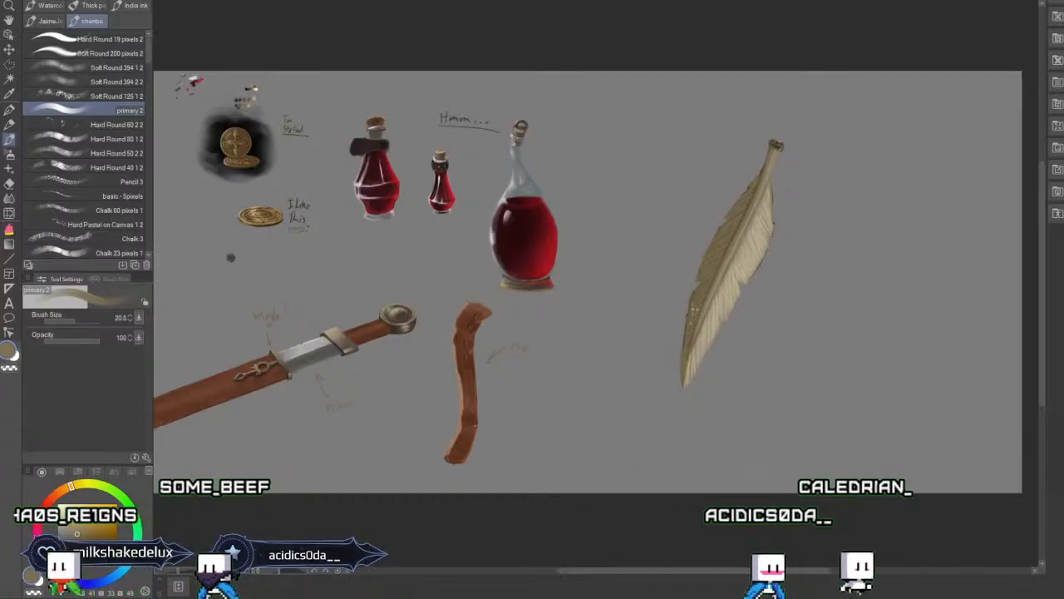
left_click(731, 258, "alt")
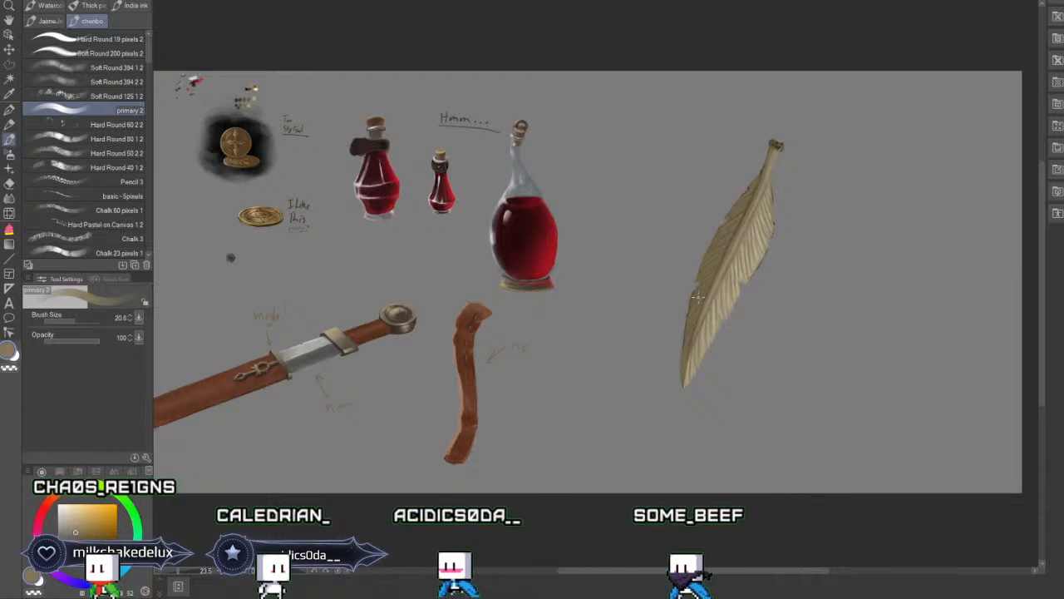
left_click(774, 220, "alt")
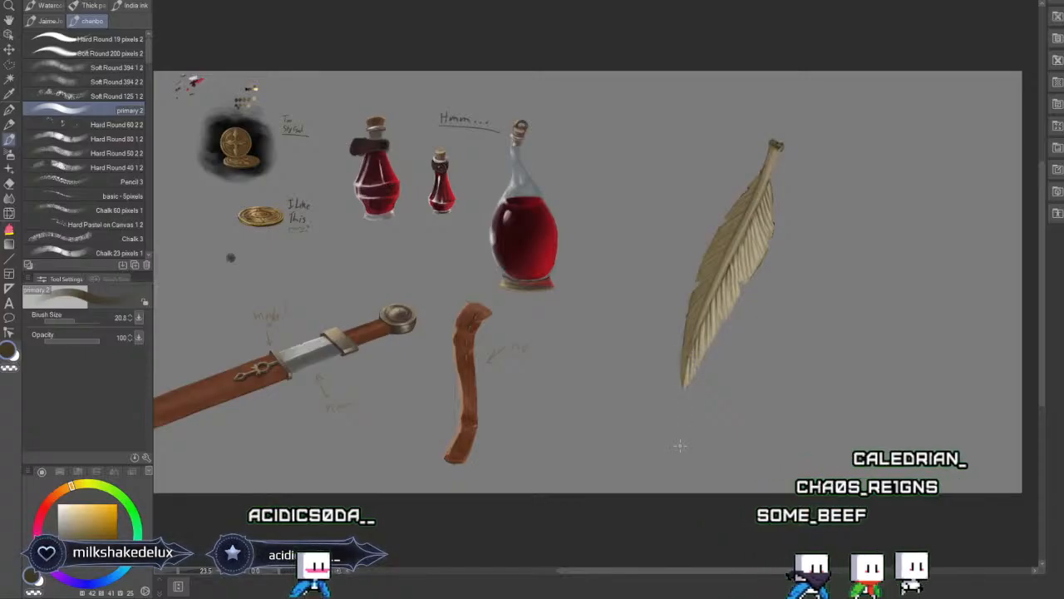
left_click(736, 259, "alt")
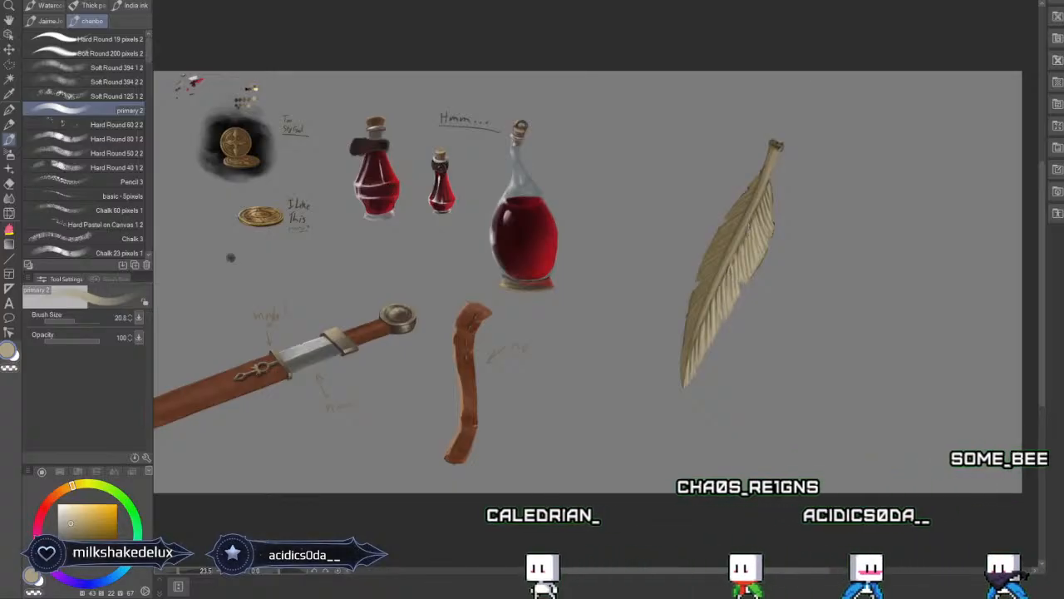
left_click(752, 197, "alt")
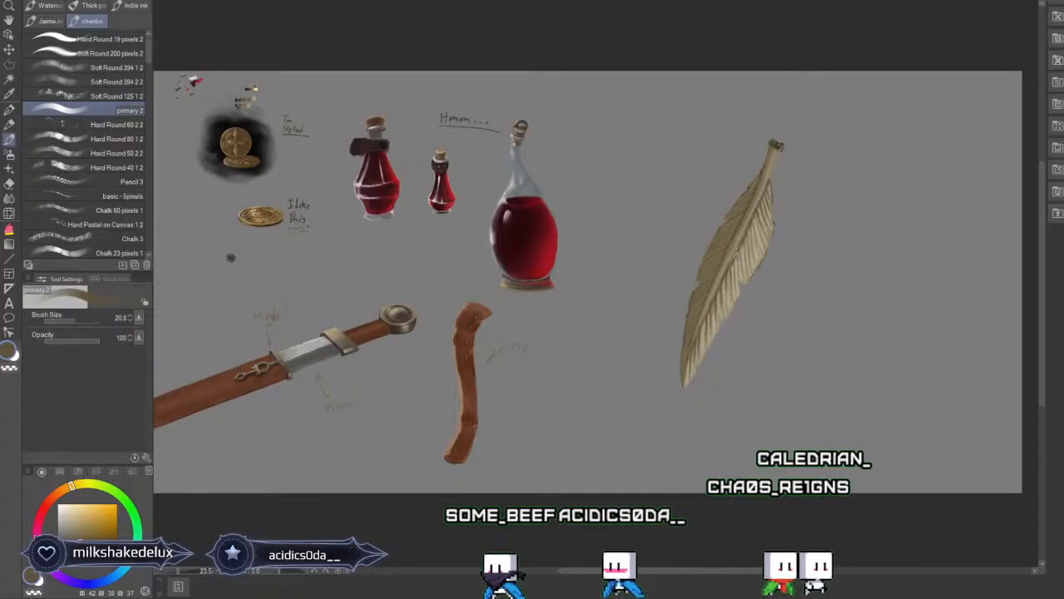
left_click(734, 264, "alt")
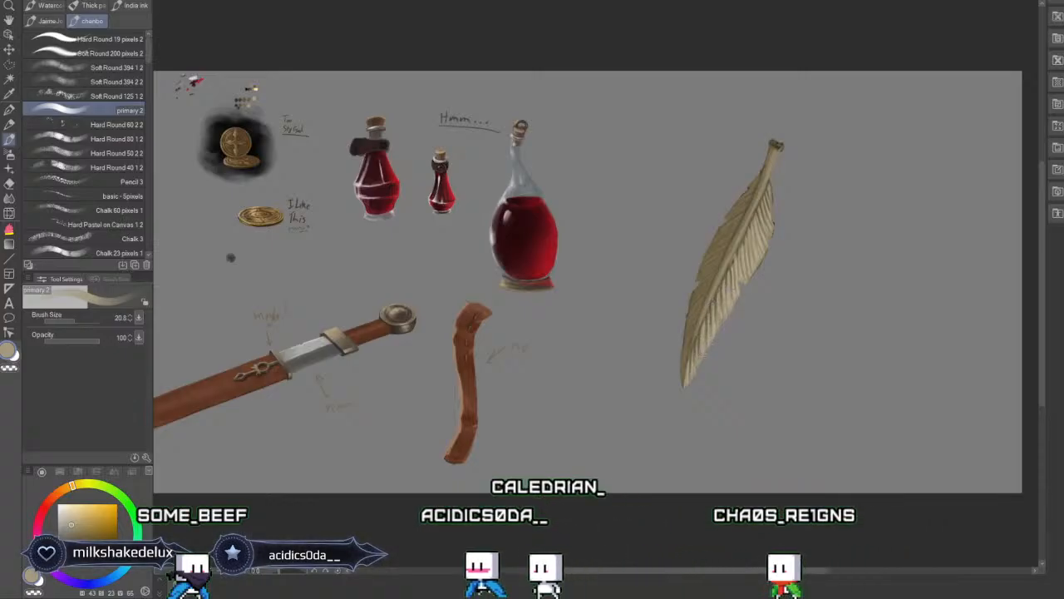
left_click(9, 183)
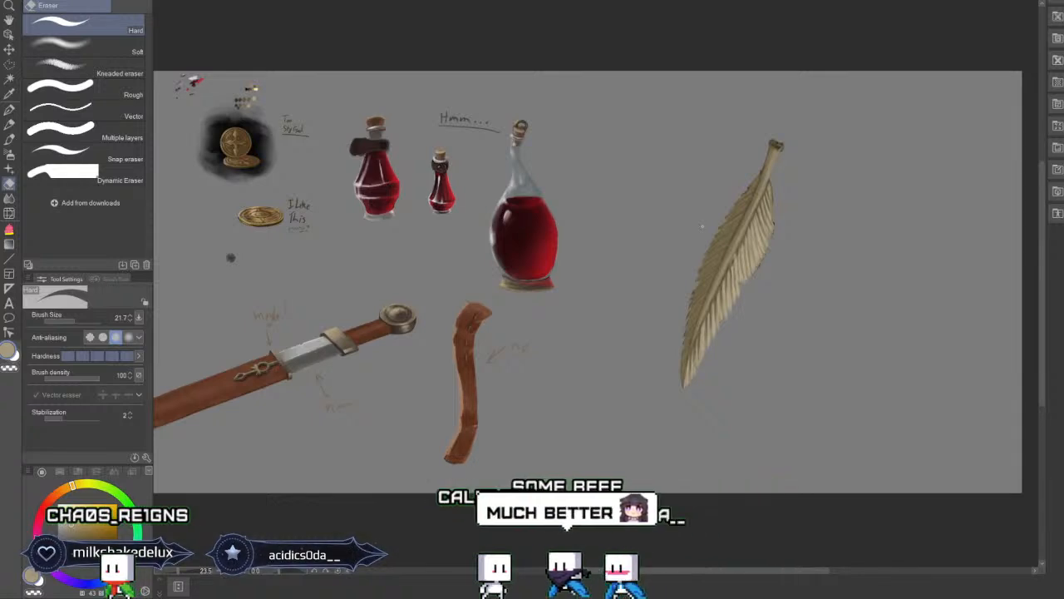
Refine the feather's quill and shaft with the Hard Round 50 2 2 brush, starting at size 15.4, using browns and tans sampled from the feather.
left_click(9, 140)
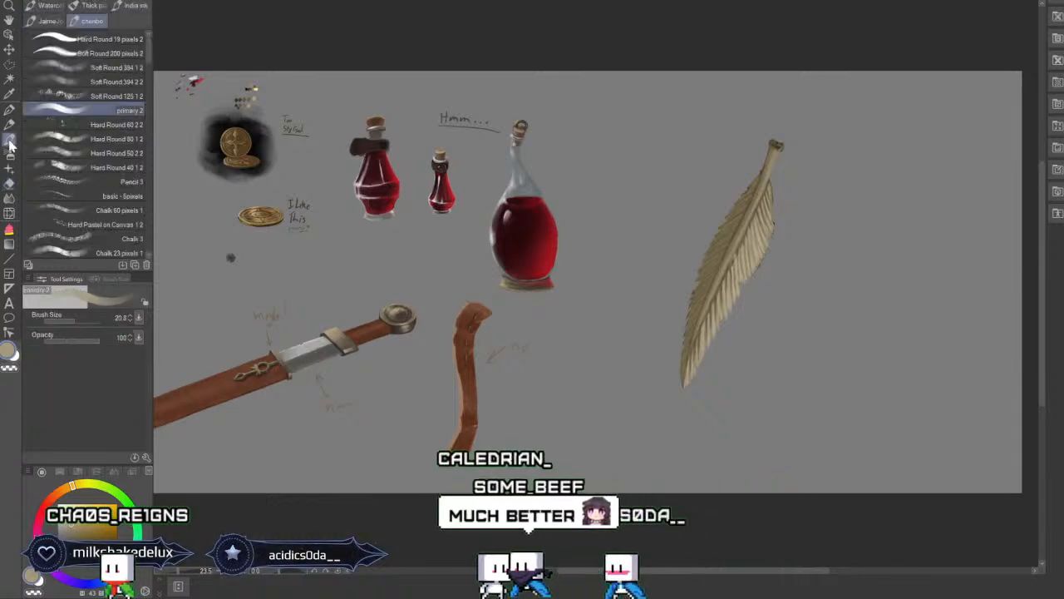
left_click(106, 153)
left_click(776, 146, "alt")
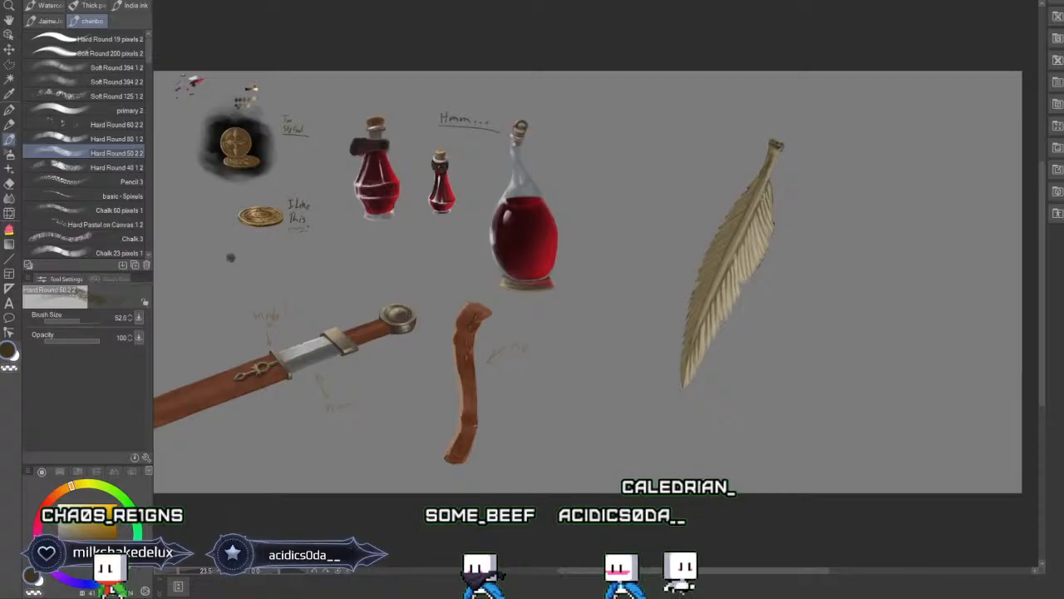
left_click(768, 164, "alt")
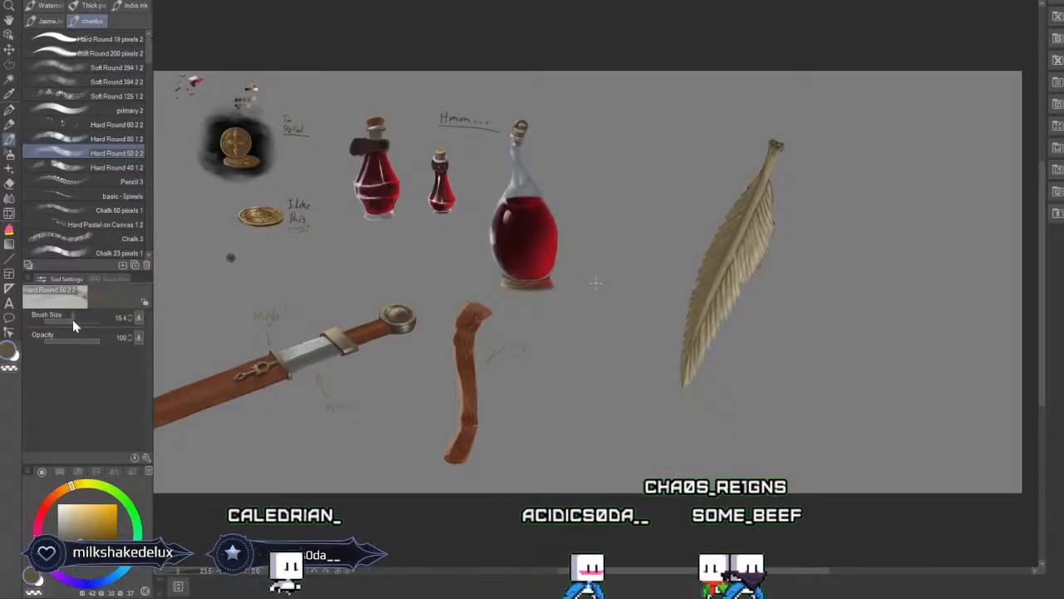
left_click(695, 256, "alt")
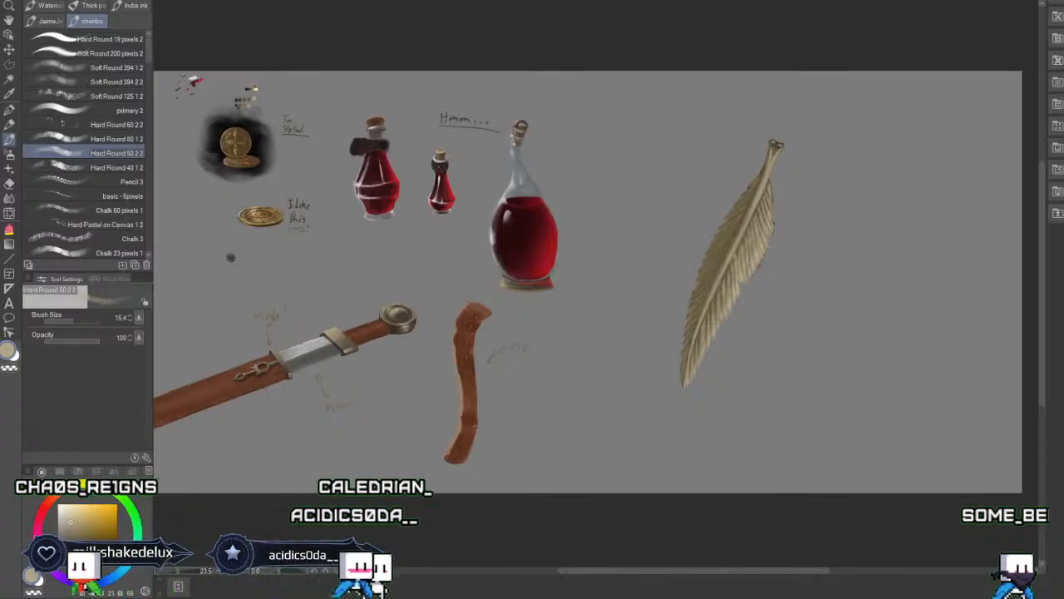
left_click(76, 320)
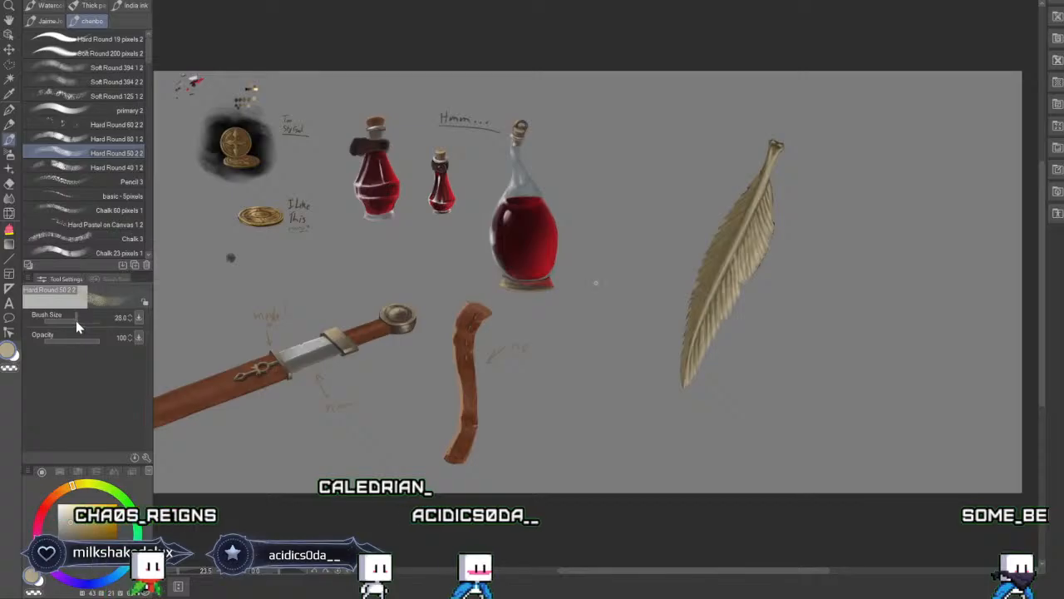
Deepen the shading between the barbs and along the shaft with the Chalk 23 pixels 1 brush at size 18.3, using sampled browns.
left_click(84, 254)
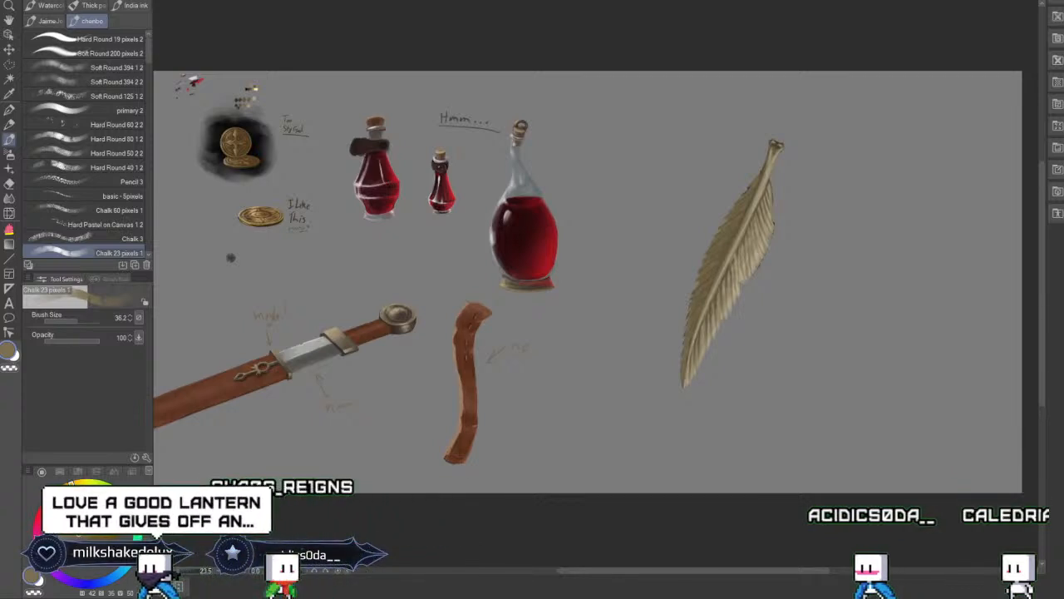
left_click_drag(75, 326, 60, 326)
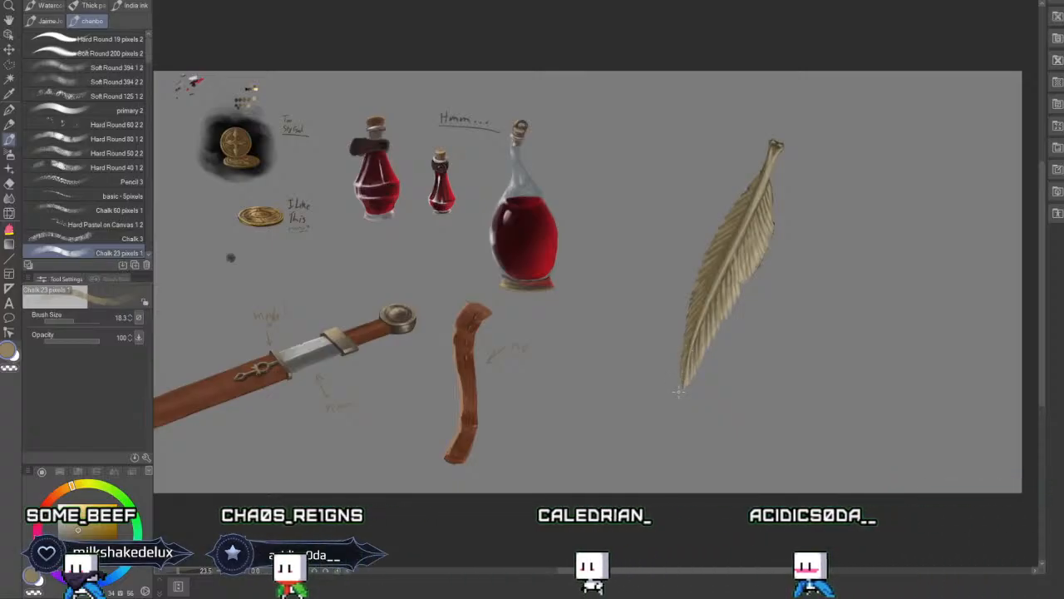
left_click(742, 247, "alt")
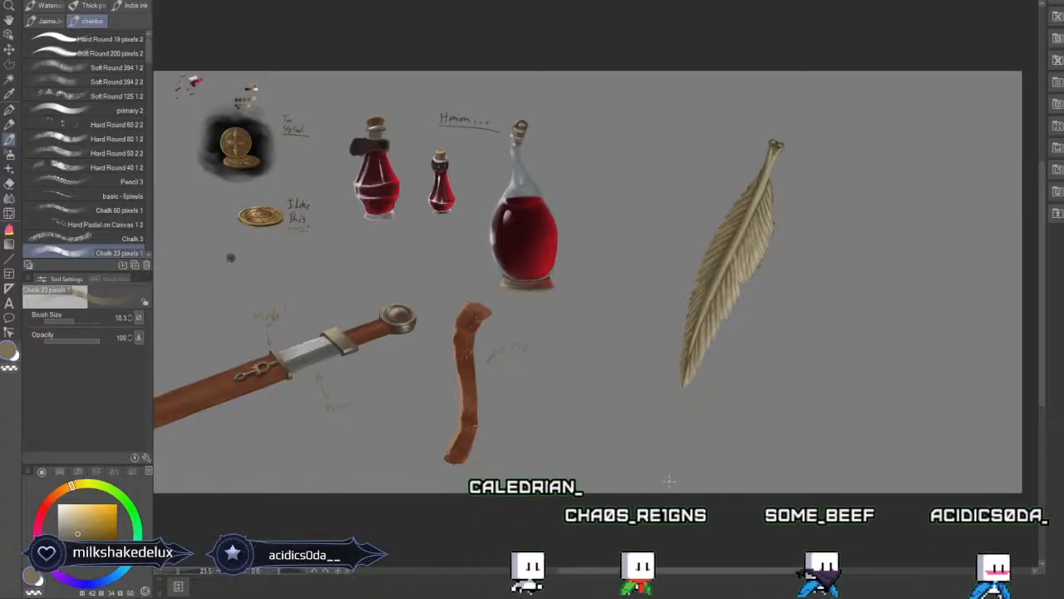
mouse_move(669, 481)
left_mouse_down()
mouse_move(540, 481)
mouse_move(680, 482)
left_mouse_up()
key("ctrl+plus")
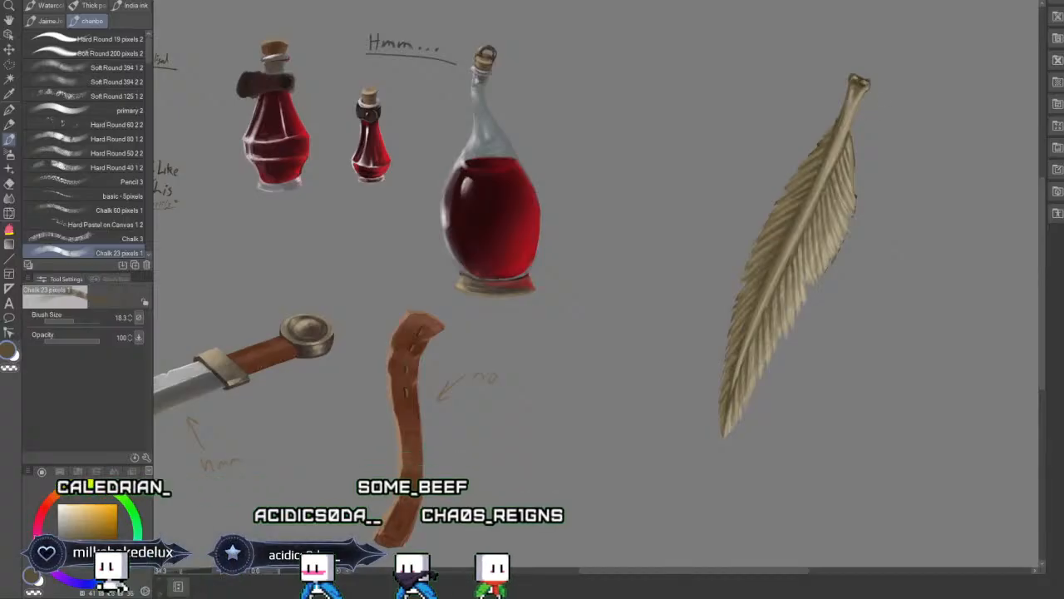
Enclose the whole feather in a closed polyline selection.
left_click(9, 64)
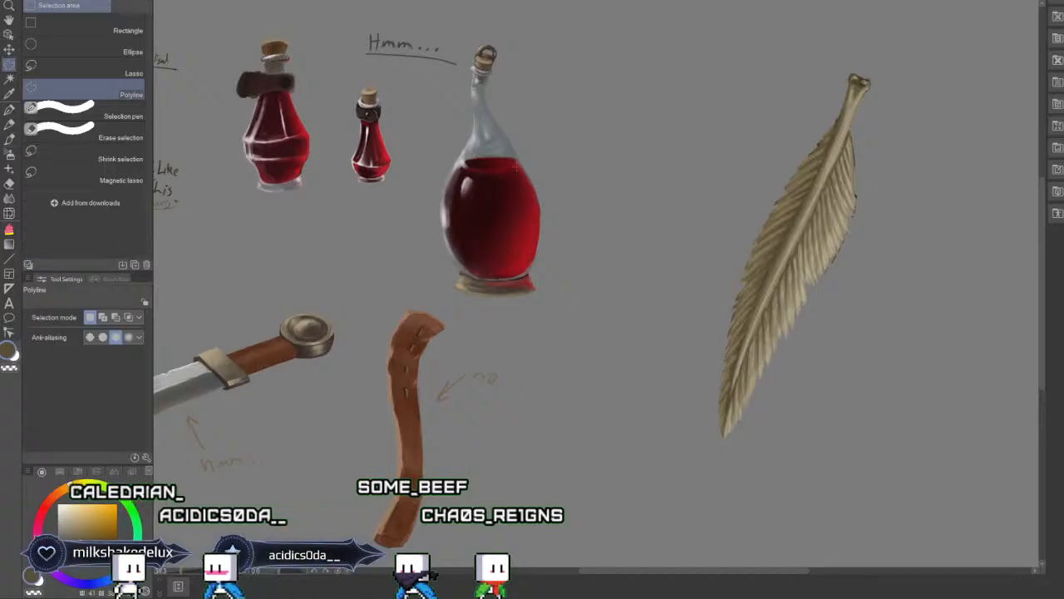
left_click(825, 51)
left_click(697, 175)
left_click(639, 334)
left_click(659, 448)
left_click(732, 486)
left_click(845, 436)
left_click(962, 112)
left_click(895, 34)
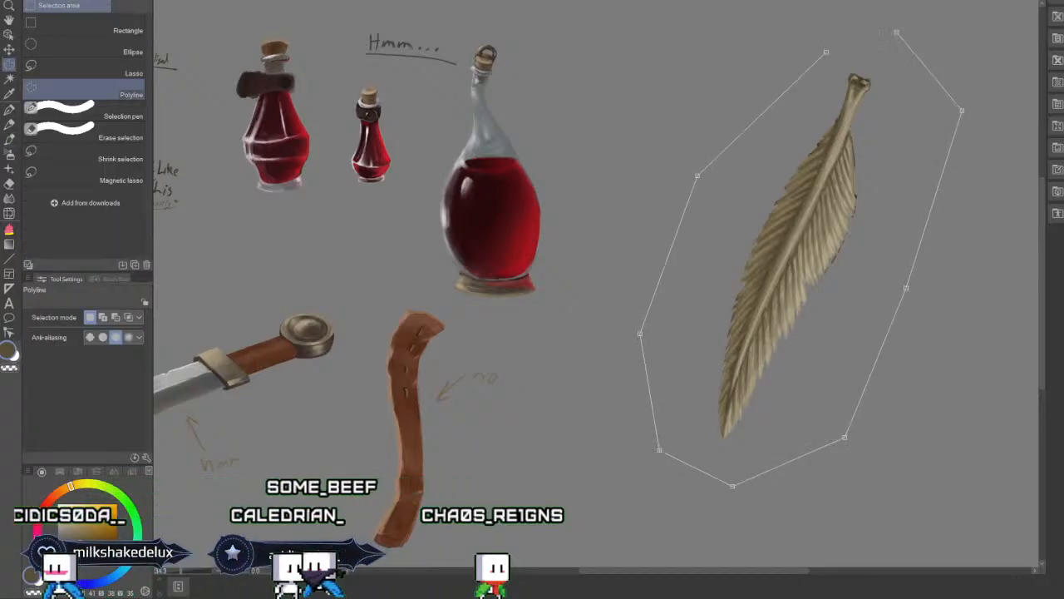
left_click(825, 51)
Scale the selected feather down in two passes to less than half its drawn size, keeping its aspect ratio.
left_click(847, 503)
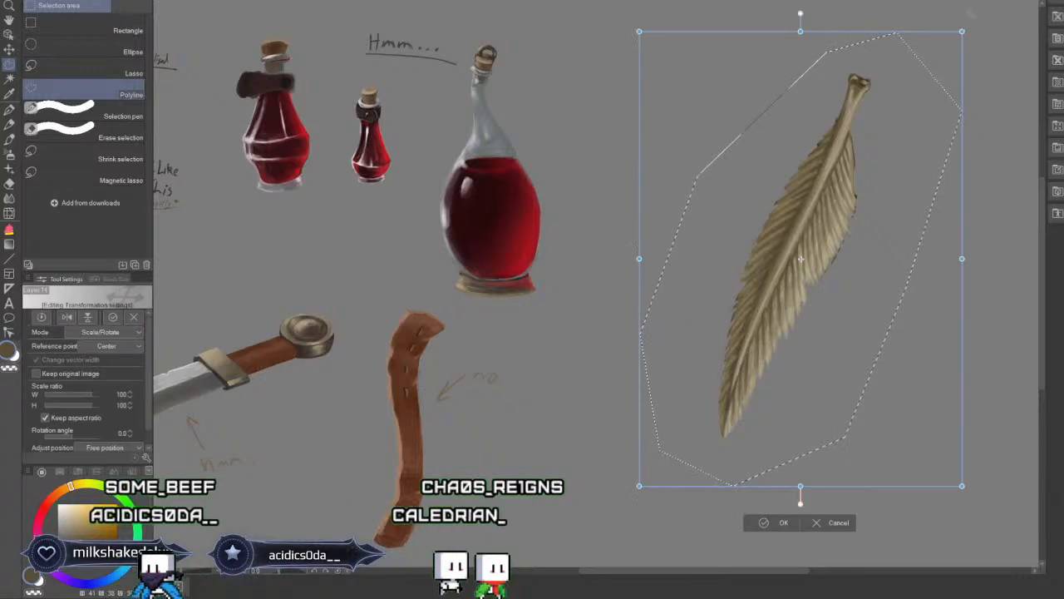
left_click_drag(961, 31, 796, 220)
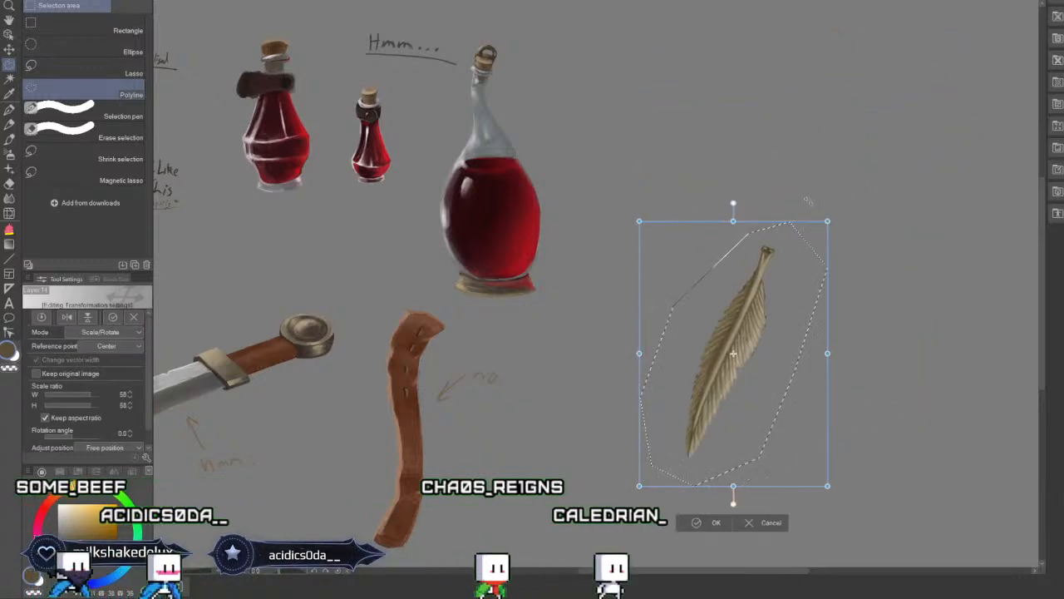
key("ctrl+minus")
key("ctrl+minus")
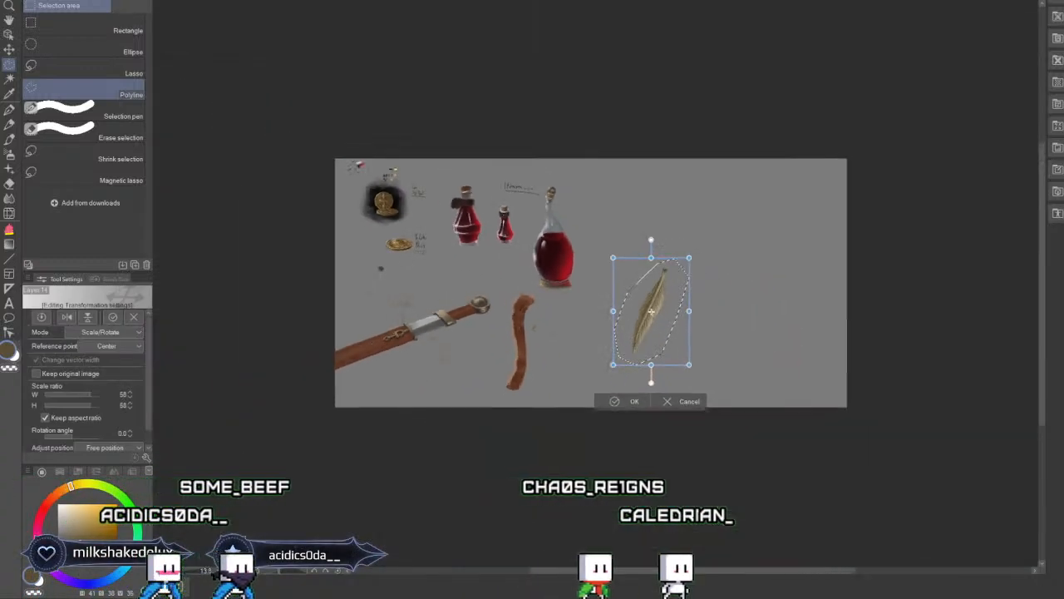
left_click_drag(689, 257, 672, 282)
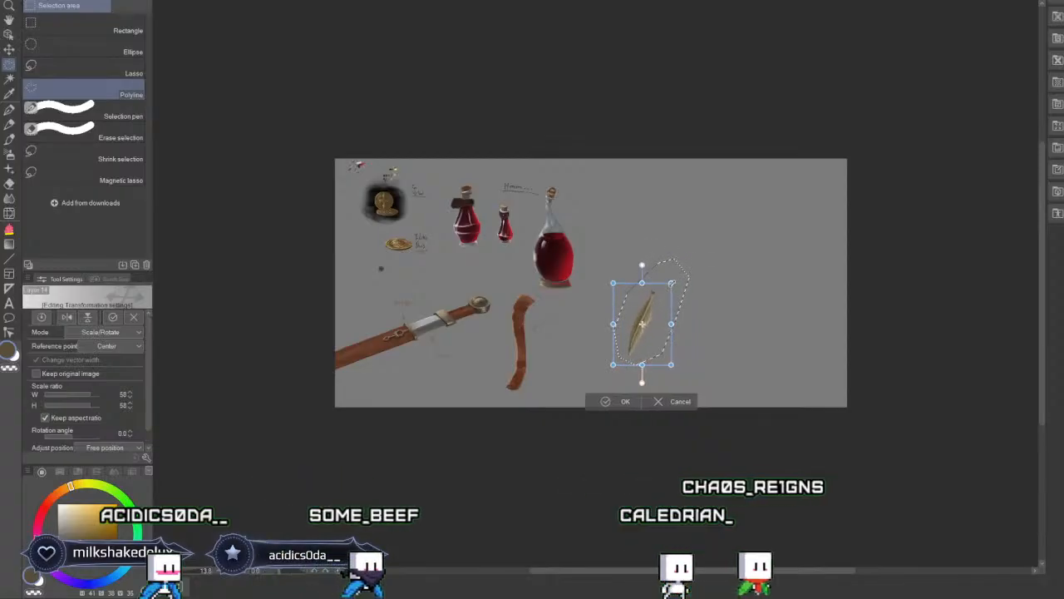
left_click(611, 402)
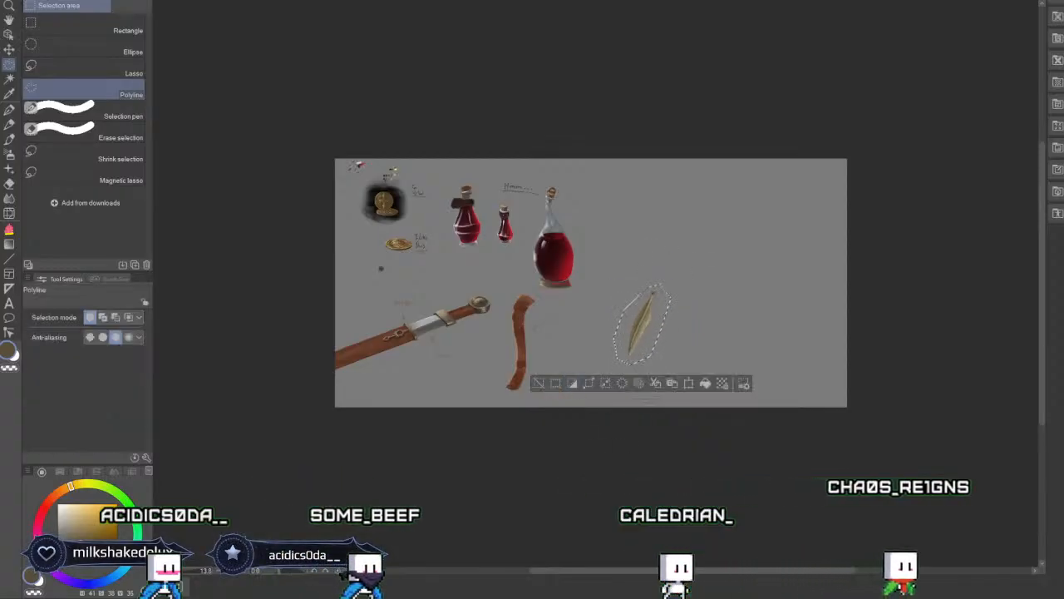
Deselect the feather and paint a dark brown cord wrapped around its quill and looped above it, using Chalk 23 pixels 1 at size 18.3.
key("ctrl+plus")
key("ctrl+plus")
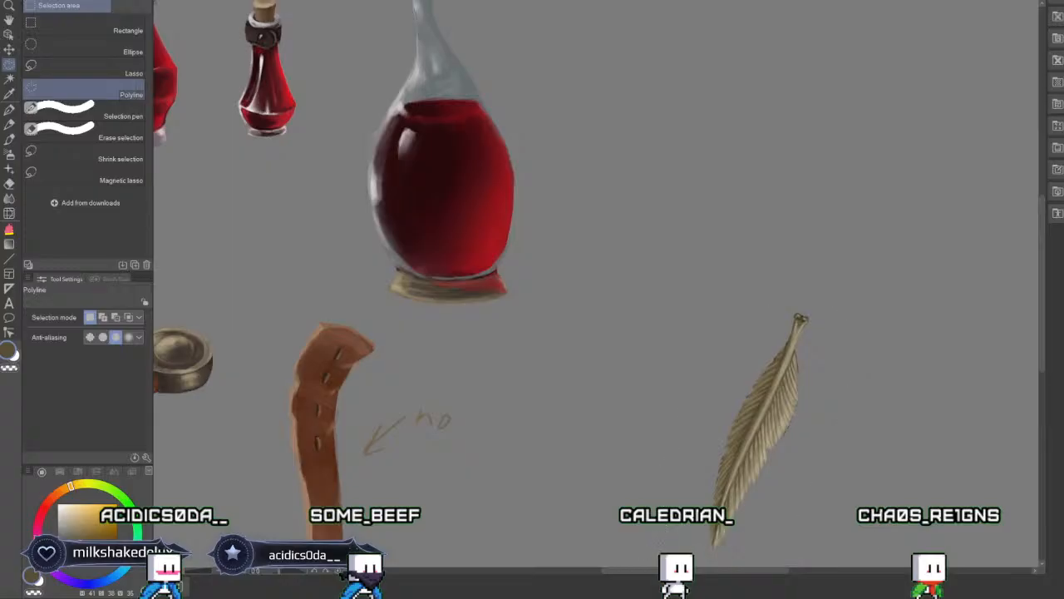
left_click(10, 140)
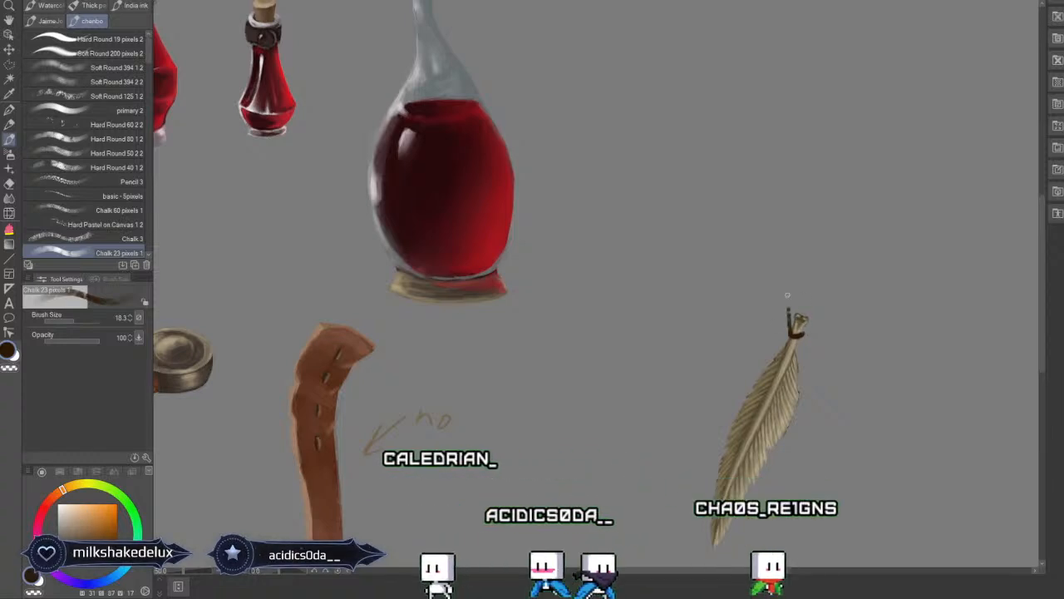
mouse_move(797, 332)
left_mouse_down()
mouse_move(786, 264)
mouse_move(800, 208)
left_mouse_up()
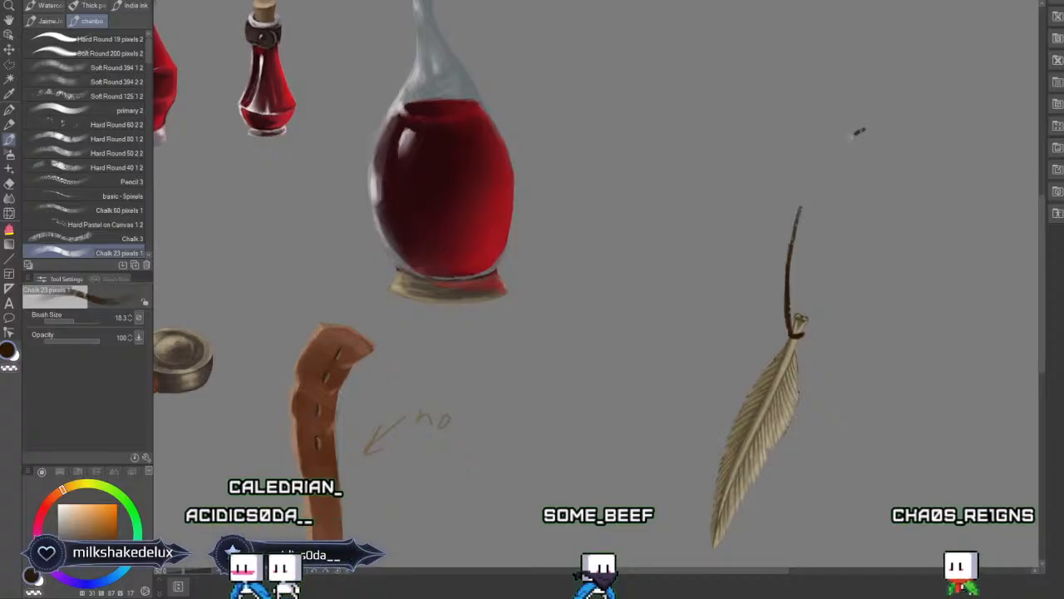
left_click_drag(860, 132, 787, 259)
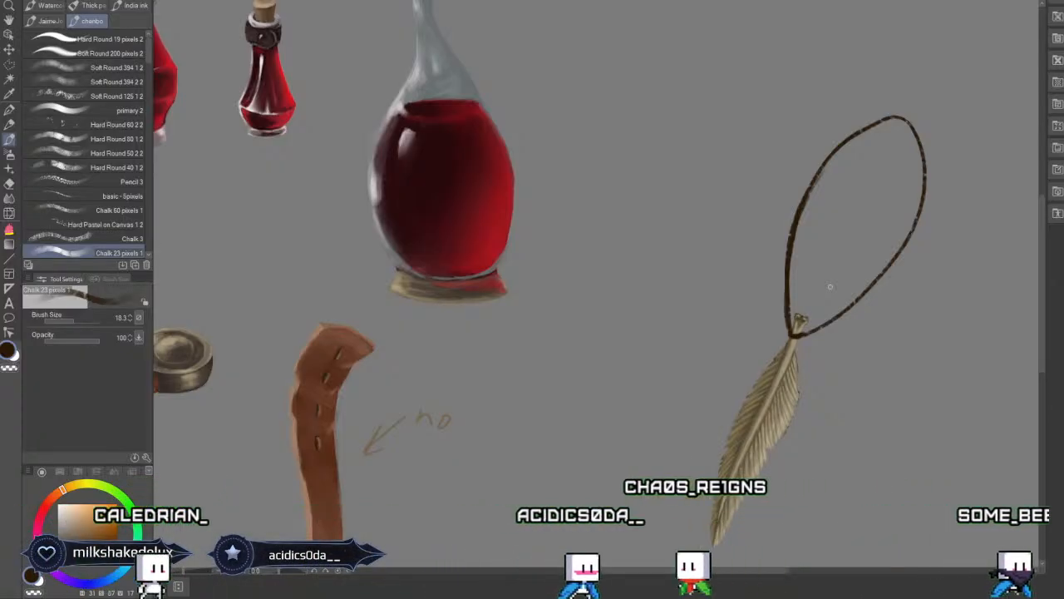
key("ctrl+0")
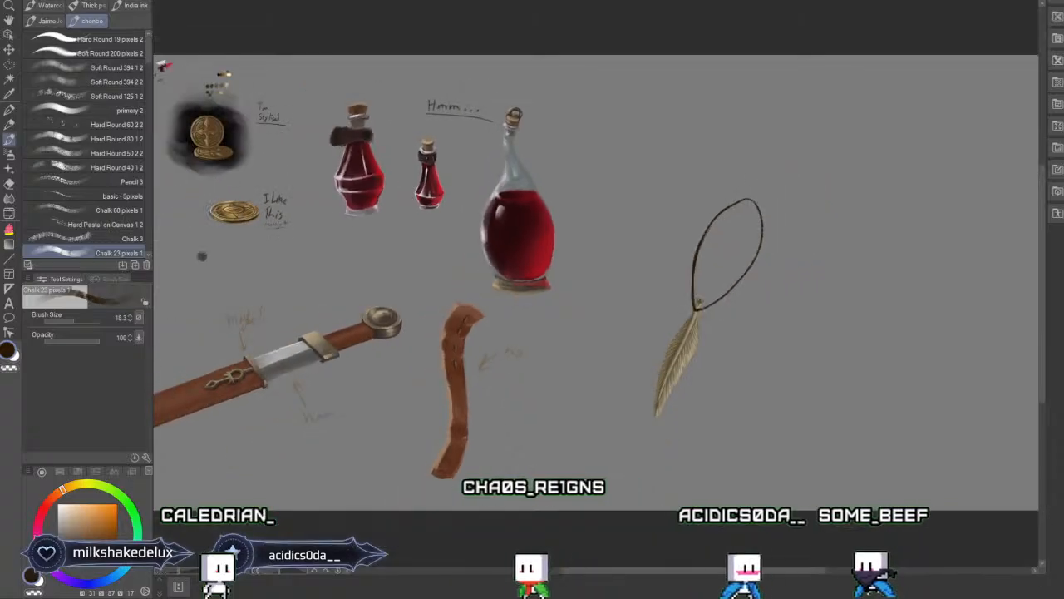
Enclose the cord loop in a polyline selection, stretch it much taller and slightly wider with a free transform, and deselect it.
key("m")
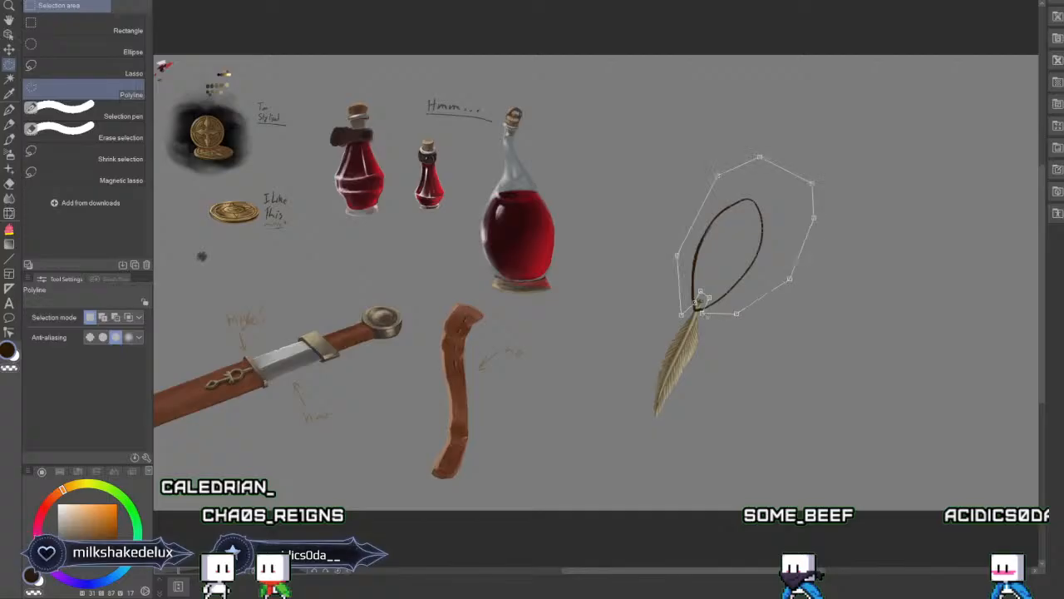
key("ctrl+t")
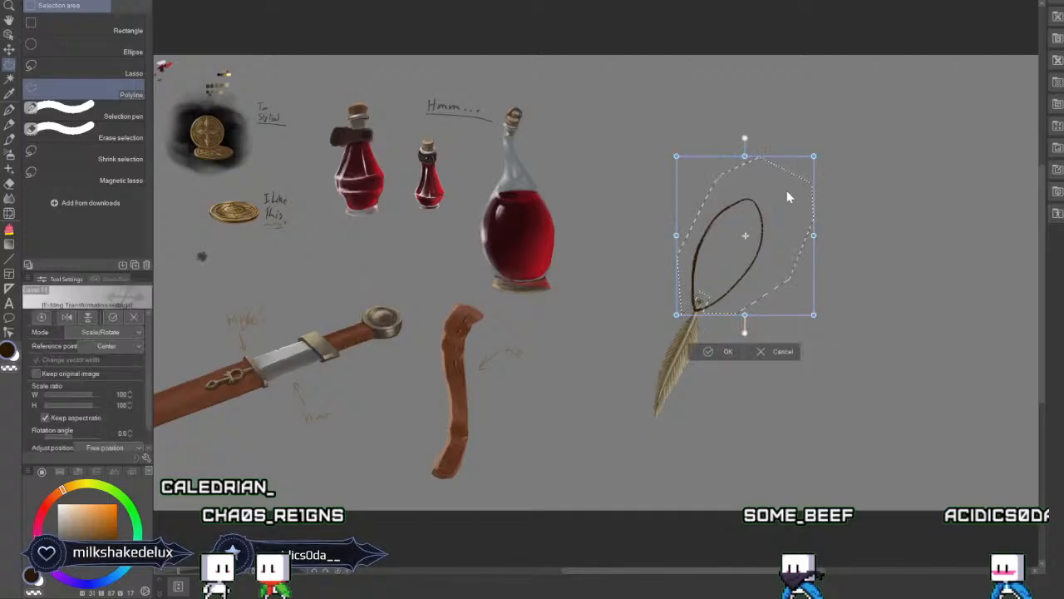
left_click_drag(813, 155, 835, 129)
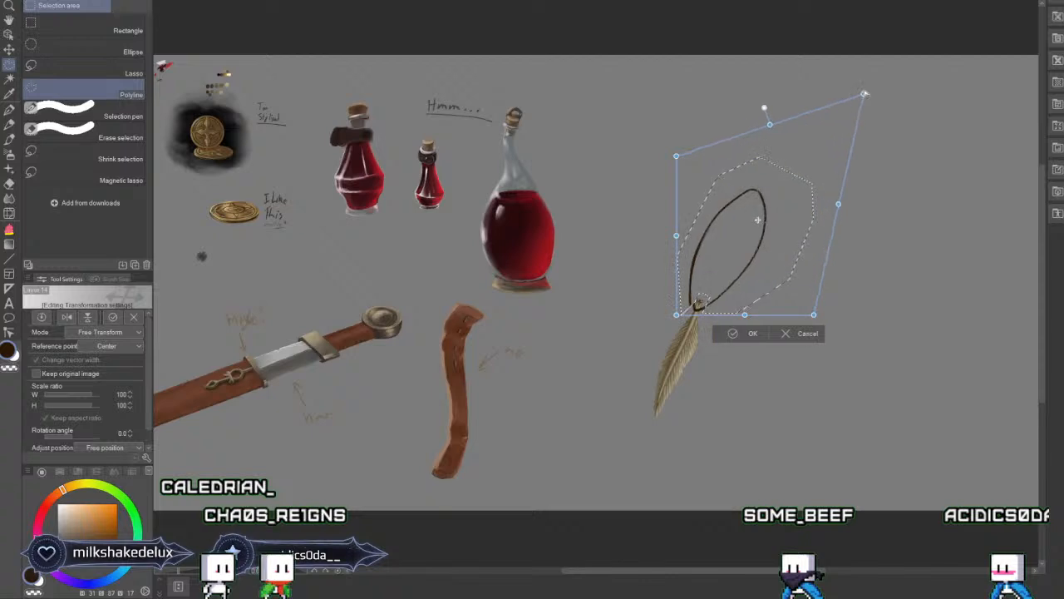
left_click_drag(770, 119, 777, 36)
mouse_move(813, 315)
left_mouse_down()
mouse_move(870, 384)
mouse_move(852, 352)
left_mouse_up()
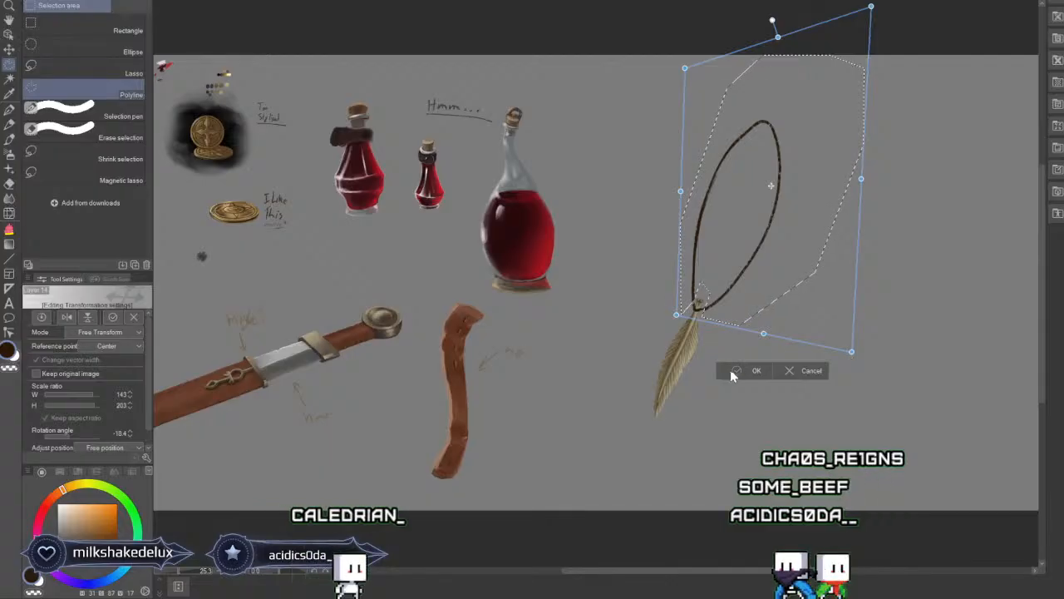
key("Return")
key("ctrl+d")
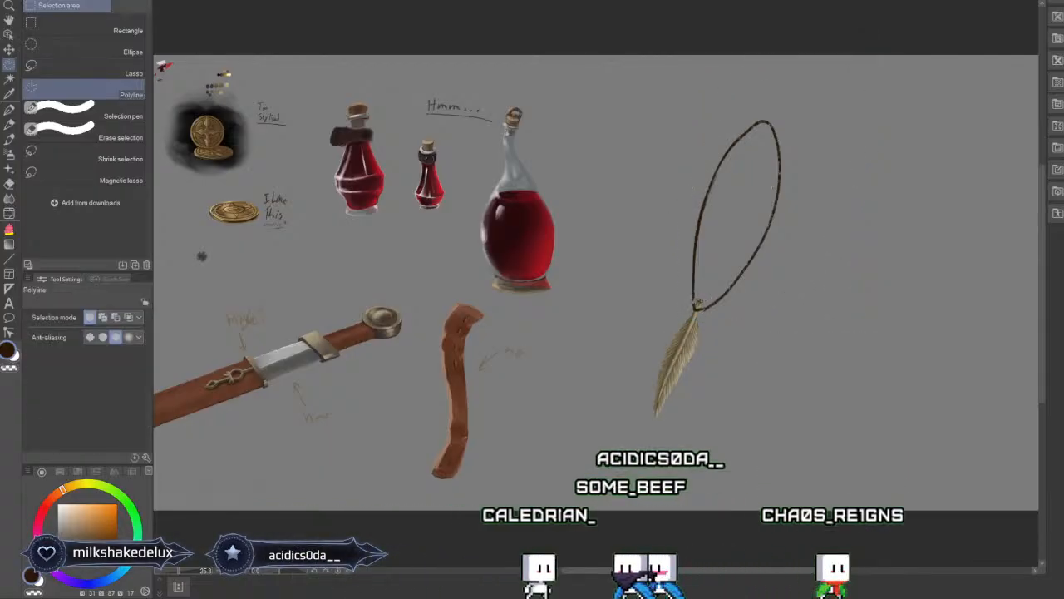
Thicken the stretched cord in dark brown with Chalk 23 pixels 1 at size 18.3, and auto-select the background surrounding the props.
left_click(9, 140)
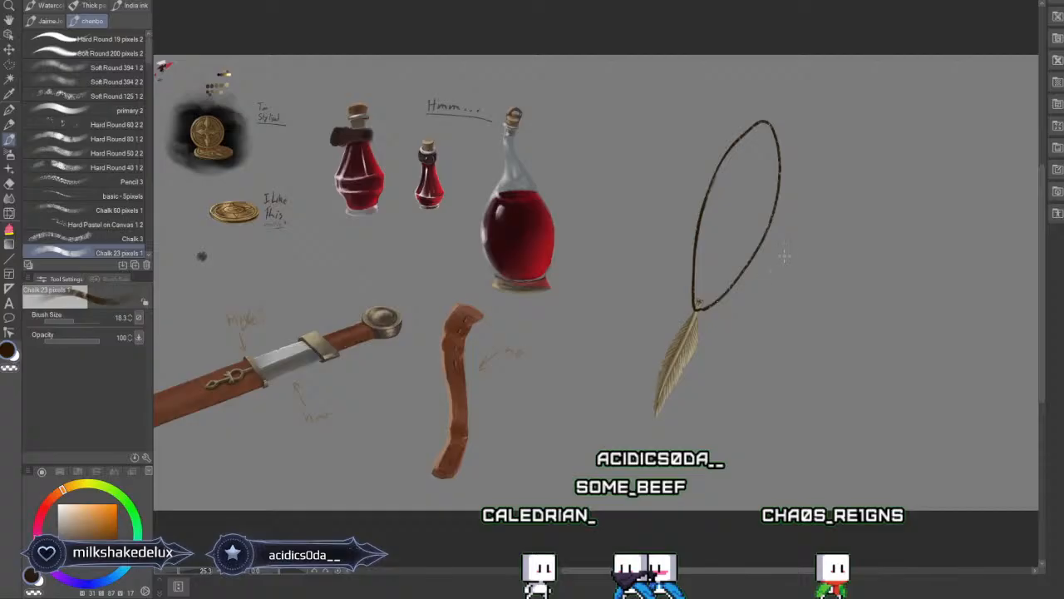
scroll(598, 293, "up", 3)
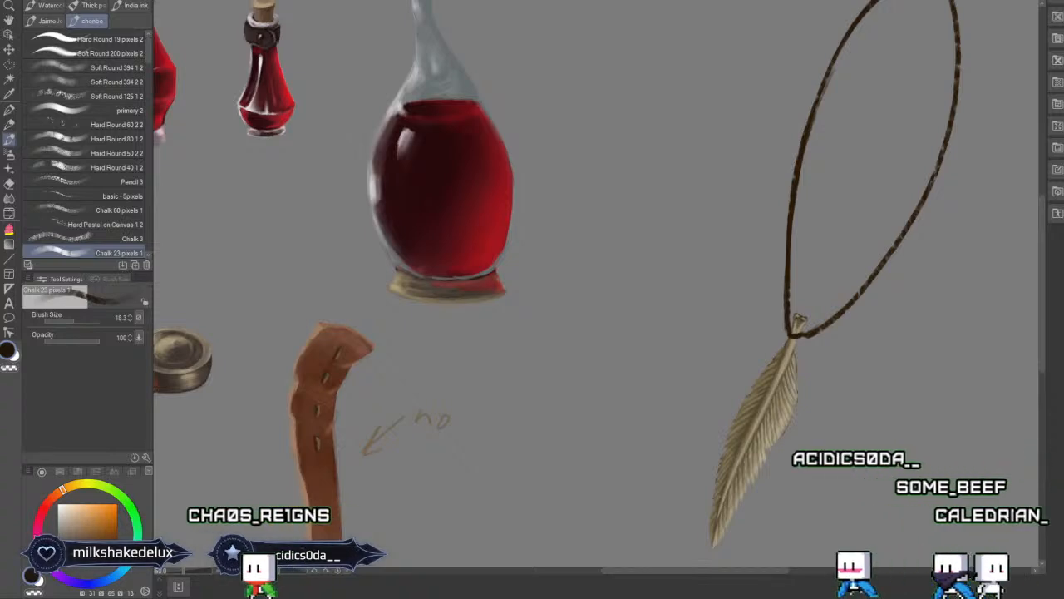
left_click(10, 80)
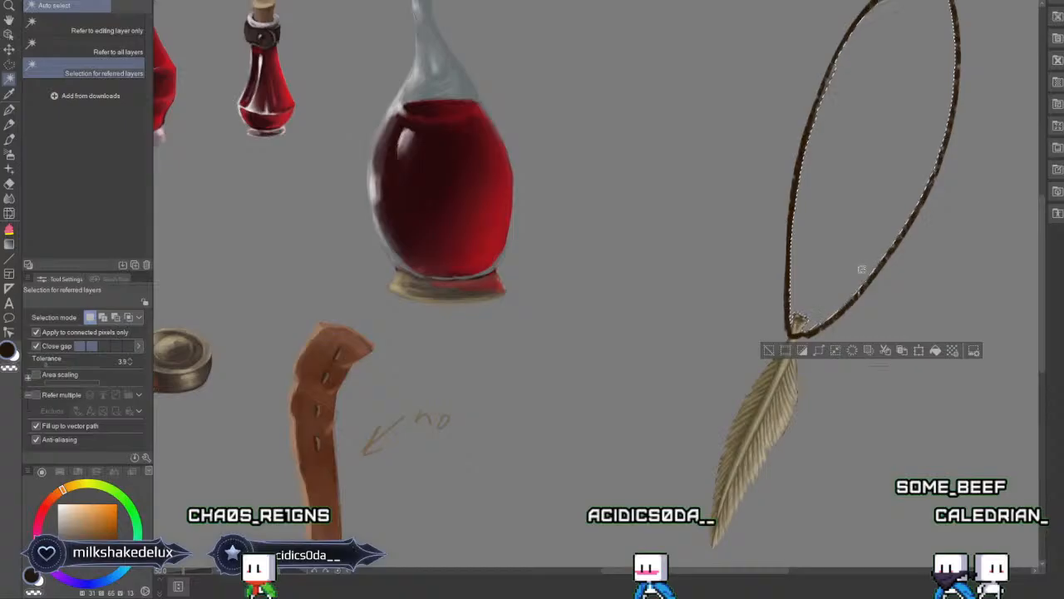
key("ctrl+0")
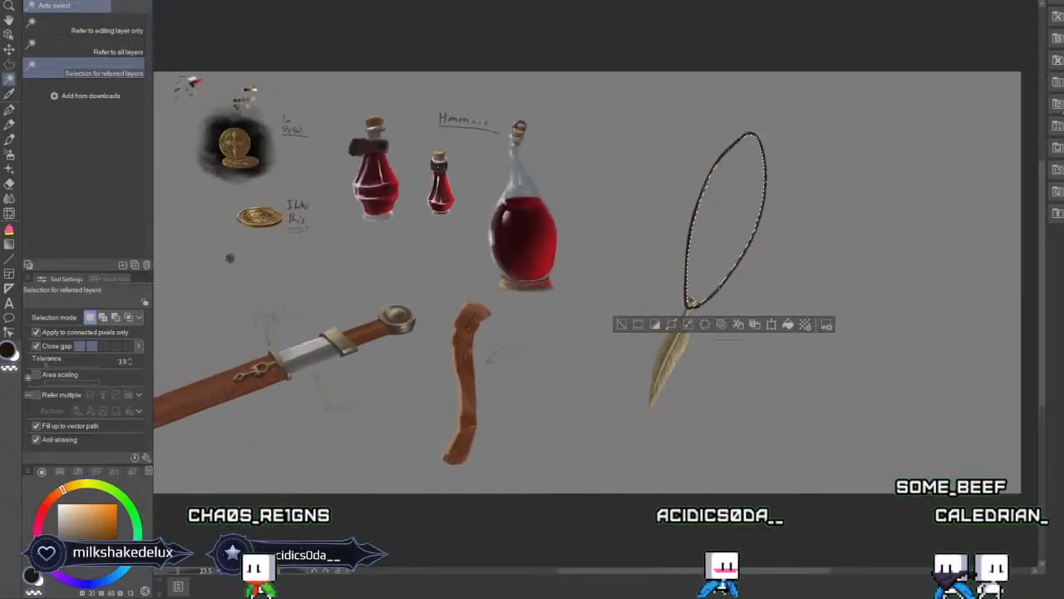
left_click(870, 225)
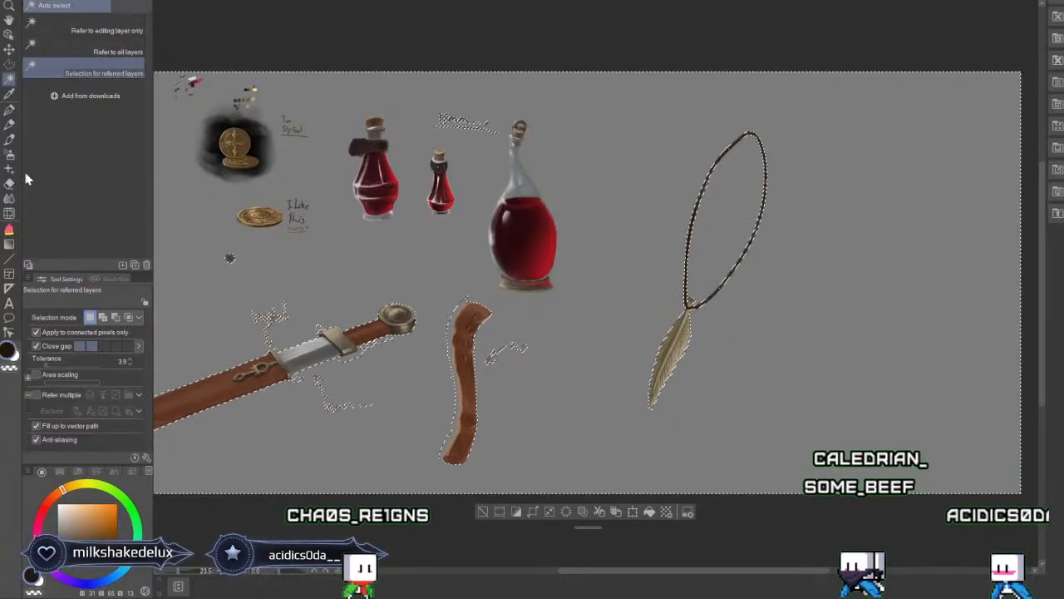
Recolour the whole cord orange-brown within the selection using Chalk 23 pixels 1, mostly at size 65.8, and clear the selection.
key("b")
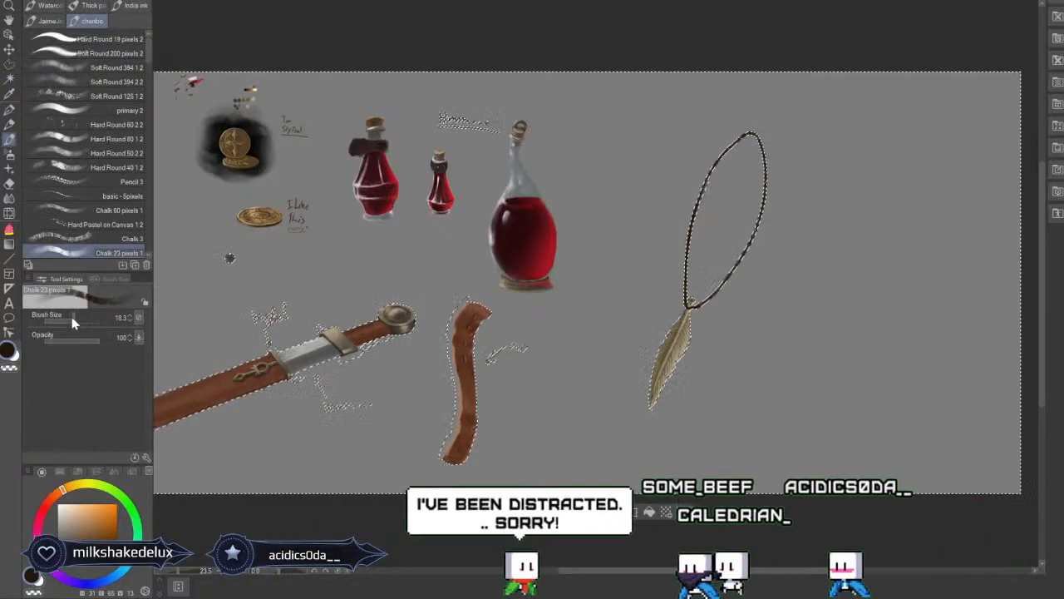
left_click_drag(72, 320, 80, 320)
left_click(94, 526)
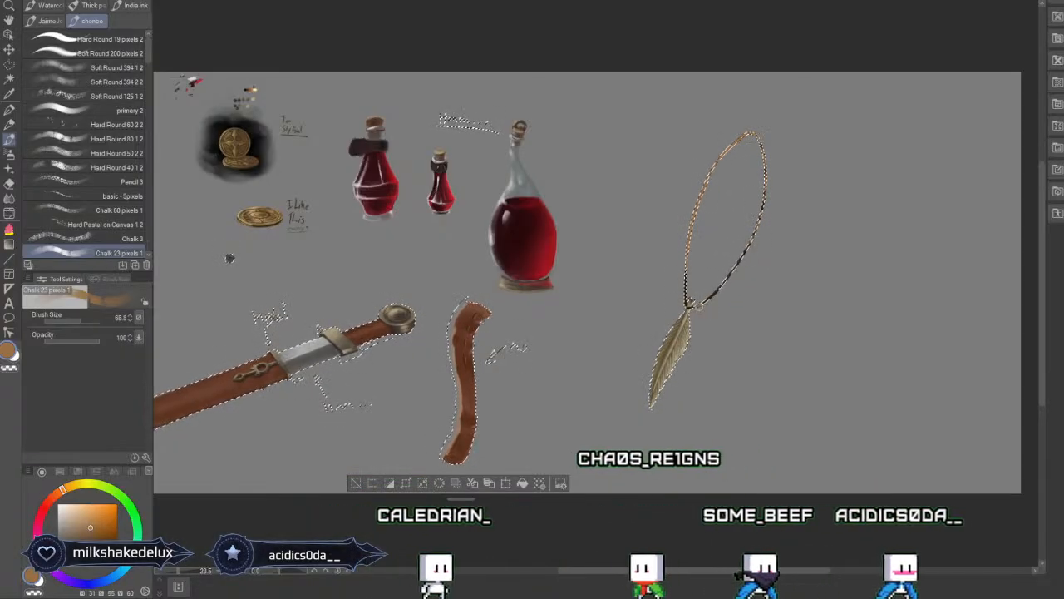
mouse_move(711, 289)
left_mouse_down()
mouse_move(762, 199)
mouse_move(762, 131)
left_mouse_up()
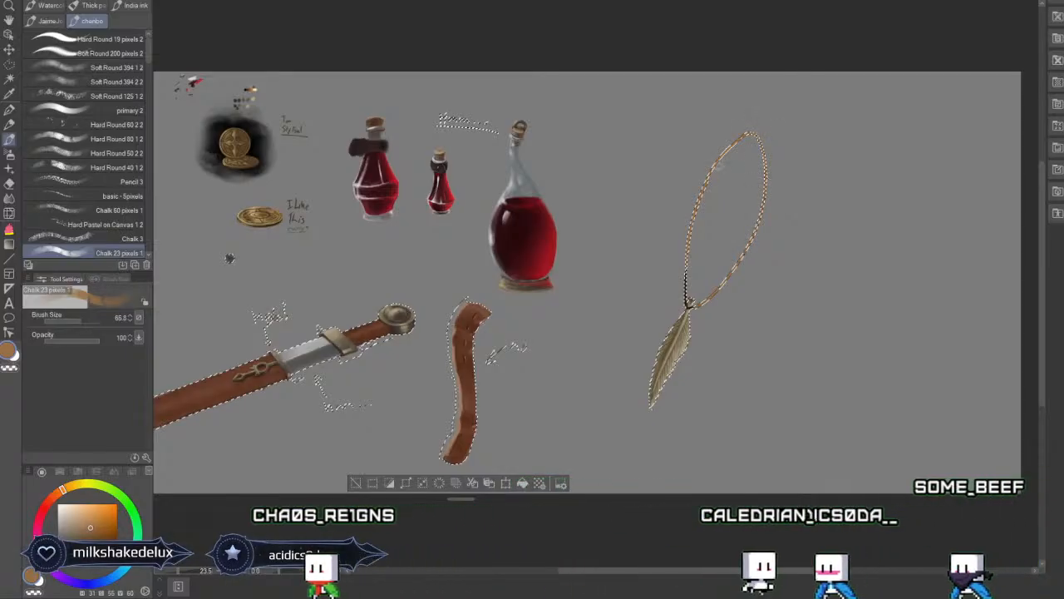
left_click_drag(678, 280, 687, 302)
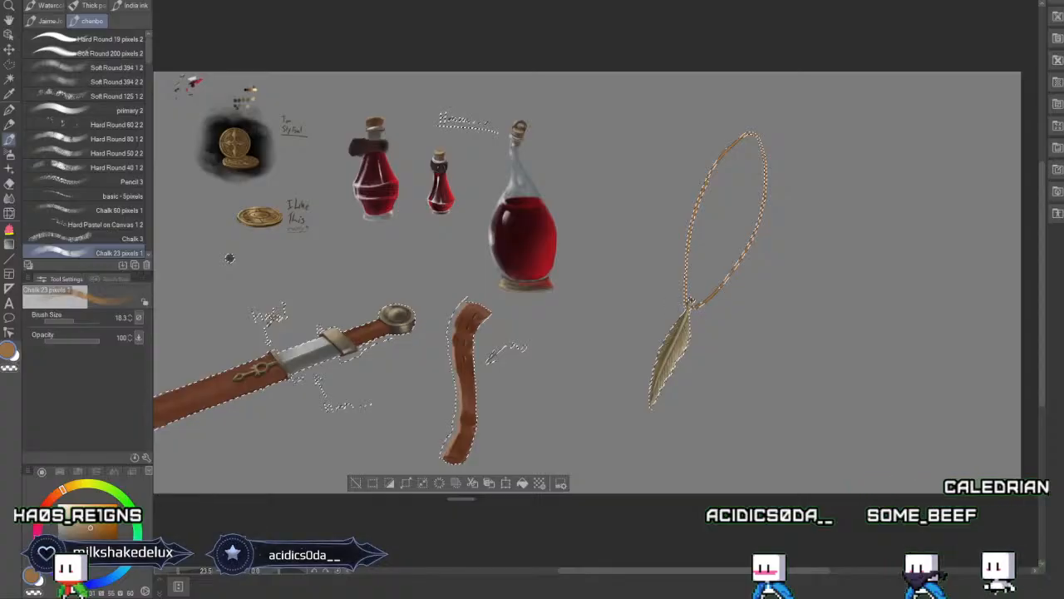
left_click(355, 482)
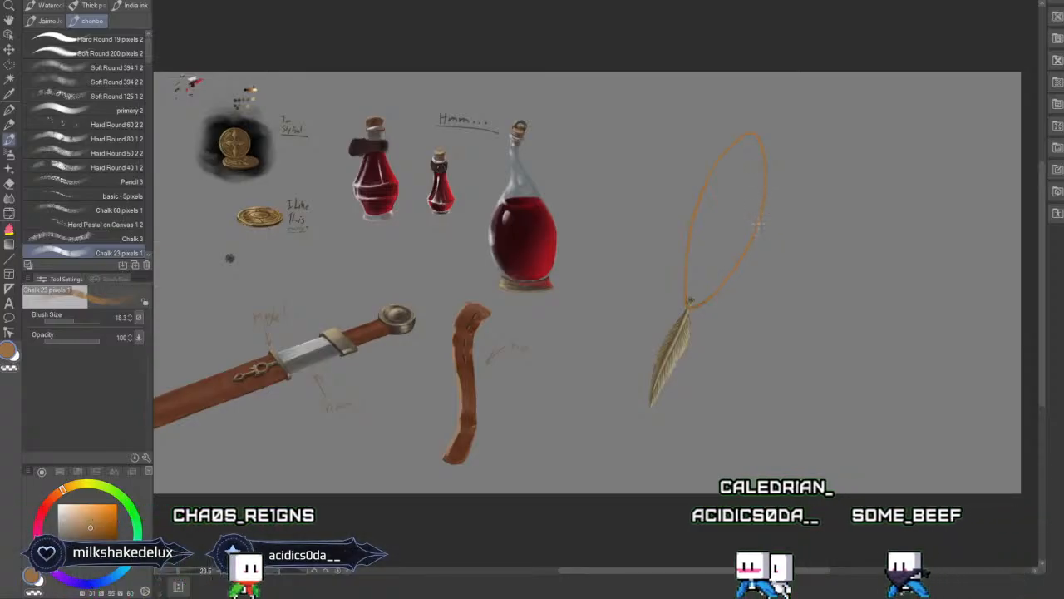
Try shading the cord's inner left edge with a darker brown Chalk 23 pixels 1 stroke at size 18.3, and undo it.
key("ctrl+plus")
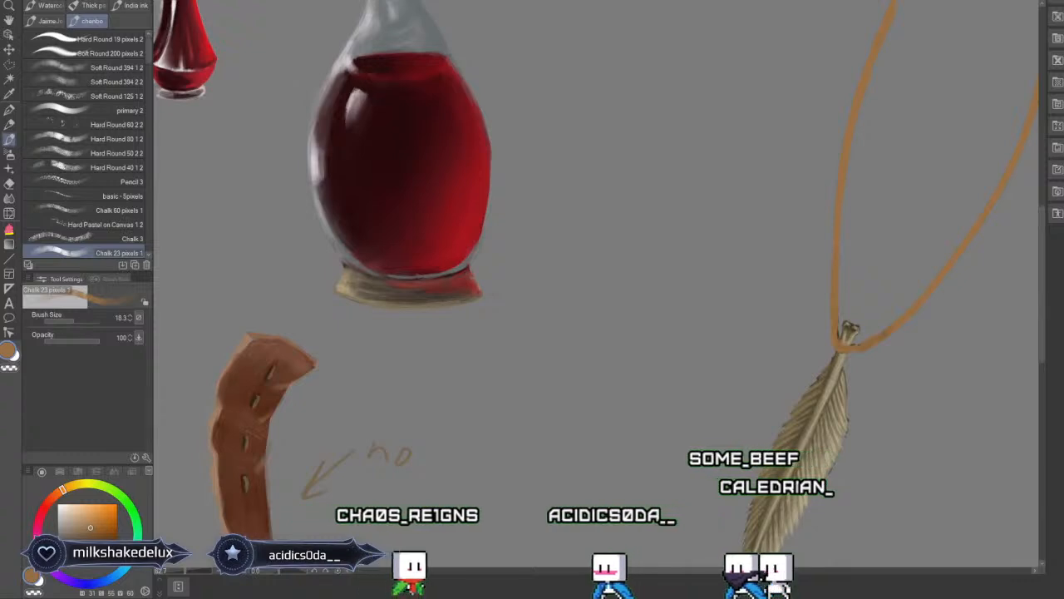
left_click_drag(815, 249, 436, 385)
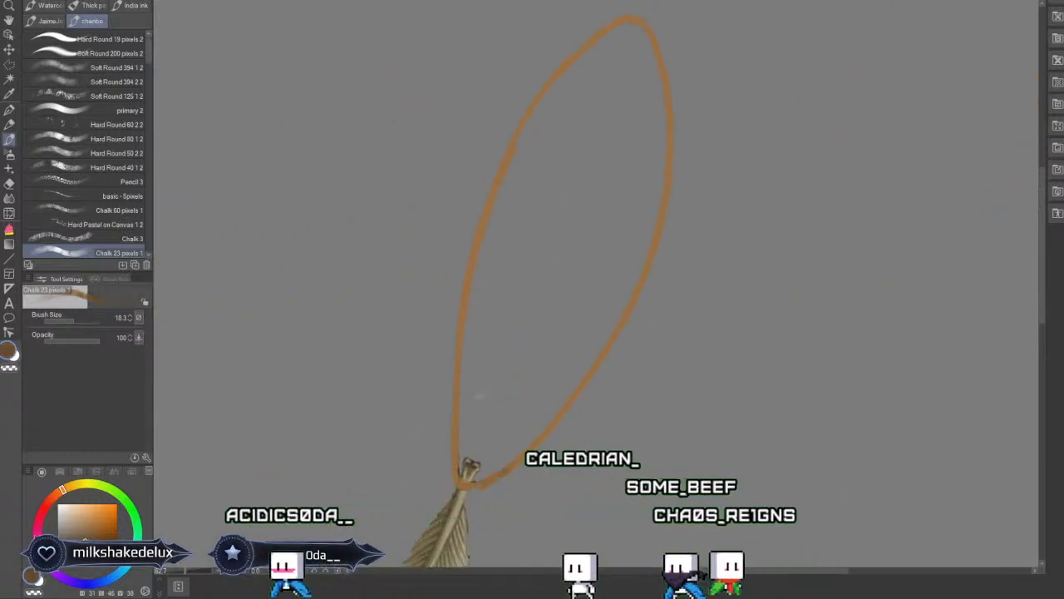
left_click_drag(456, 438, 476, 256)
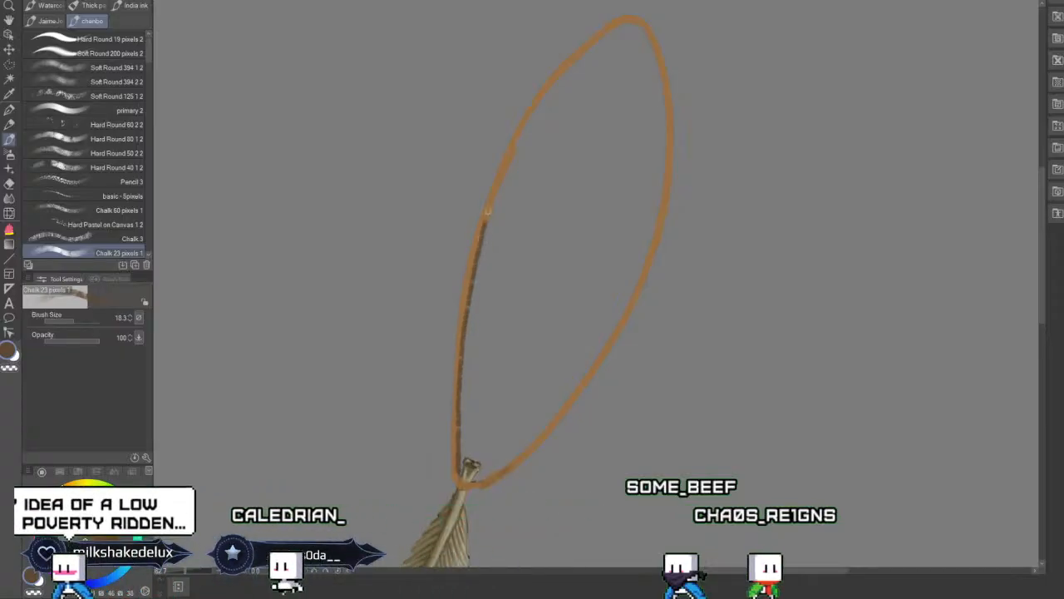
key("ctrl+z")
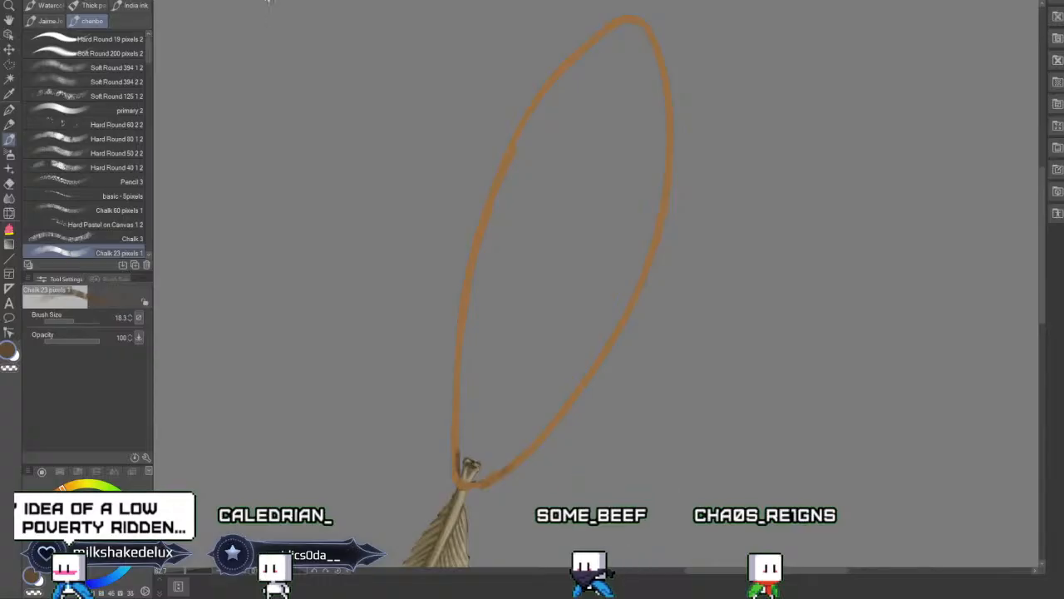
Try painting the cord's inner shadow in sampled dark brown with the primary 2 brush at size 20.8, and undo the strokes.
left_click(94, 105)
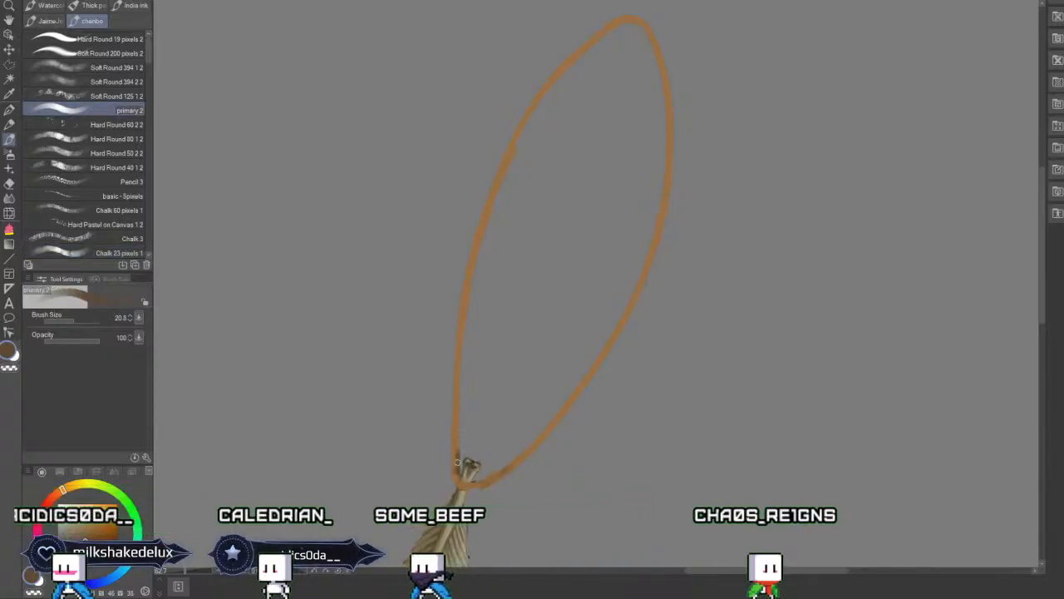
left_click_drag(456, 463, 458, 422)
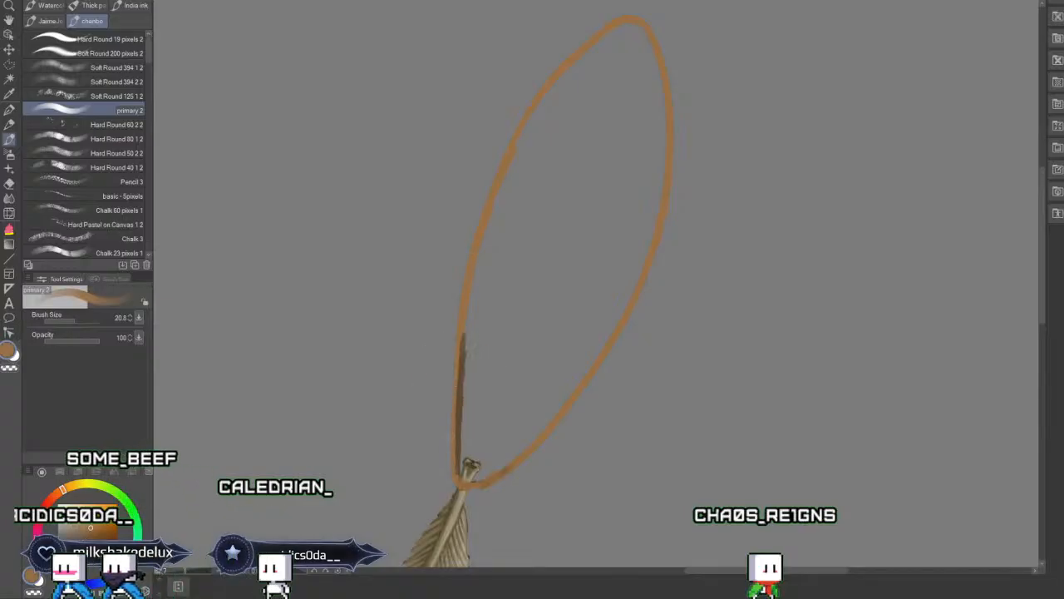
left_click(464, 350, "alt")
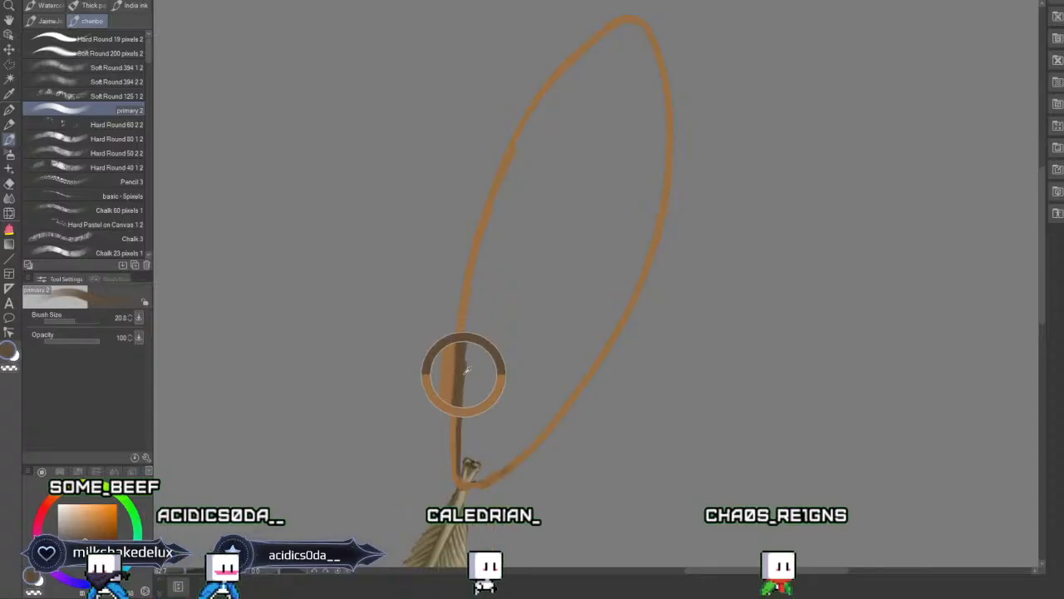
left_click_drag(463, 353, 471, 258)
mouse_move(464, 330)
left_mouse_down()
mouse_move(483, 226)
mouse_move(520, 133)
mouse_move(559, 74)
mouse_move(631, 23)
left_mouse_up()
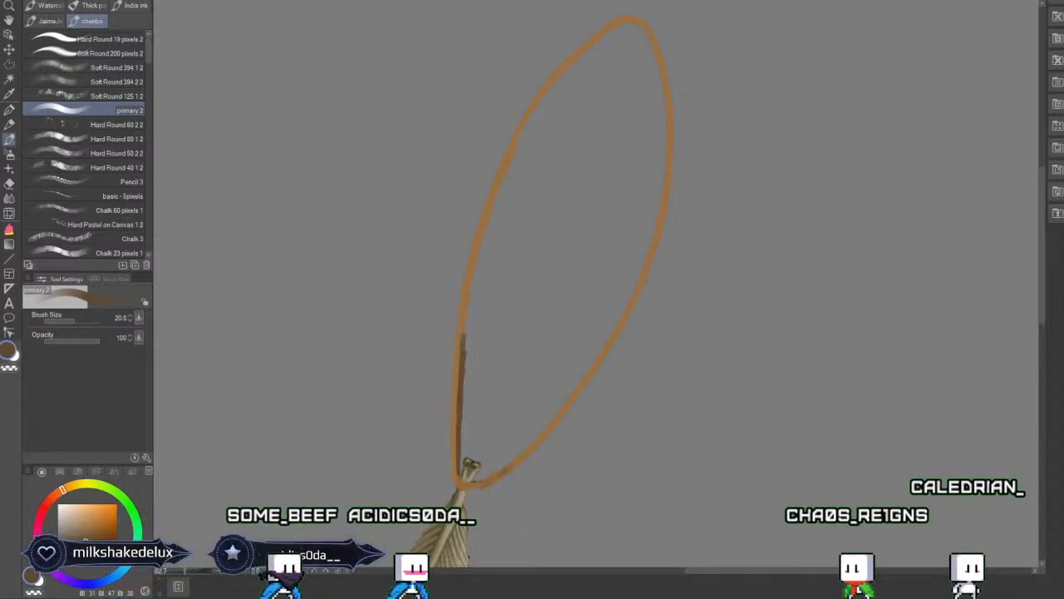
key("ctrl+z")
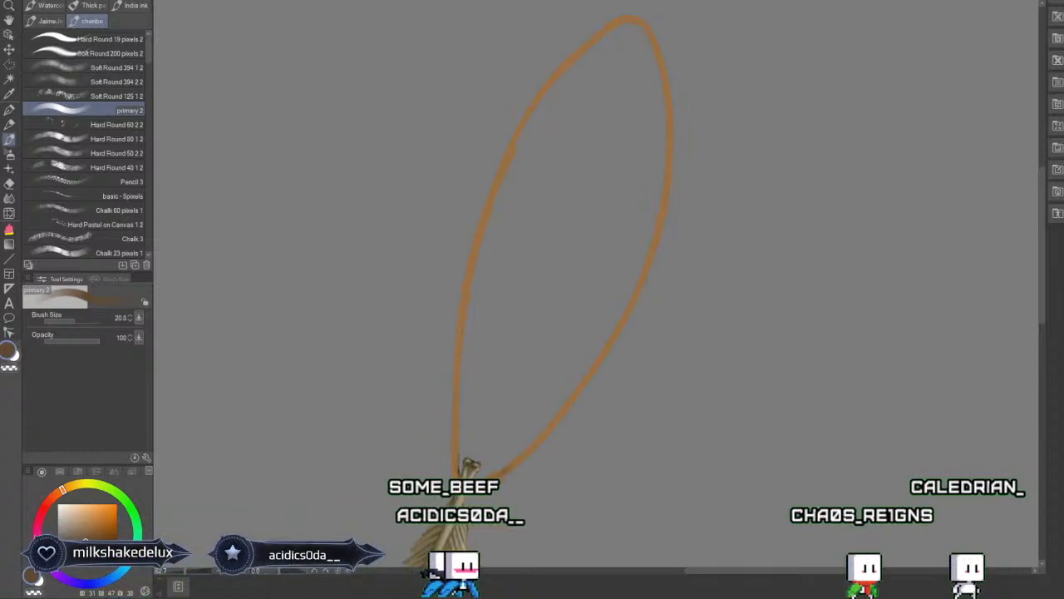
Auto-select the cord and form a darker brown shaded edge from a slightly offset copy of it, clearing the selection at the end.
left_click(11, 82)
left_click(502, 177)
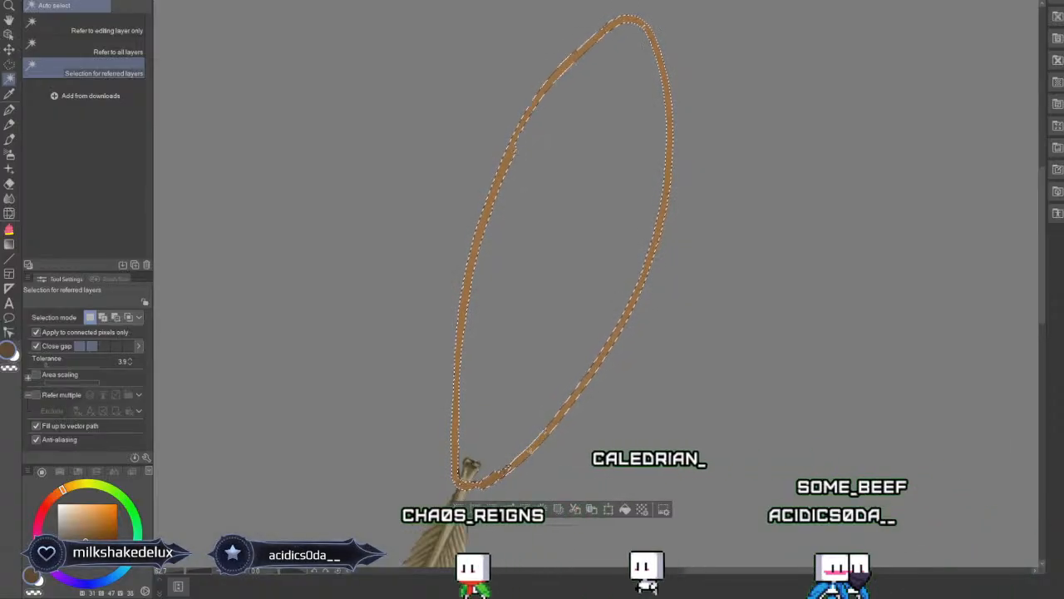
left_click(607, 510)
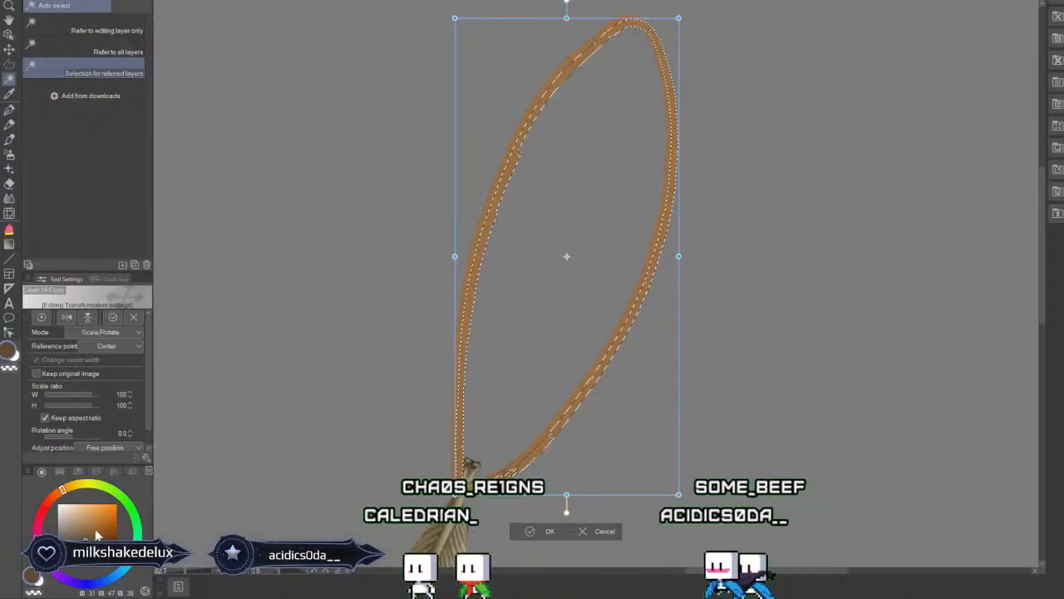
key("Return")
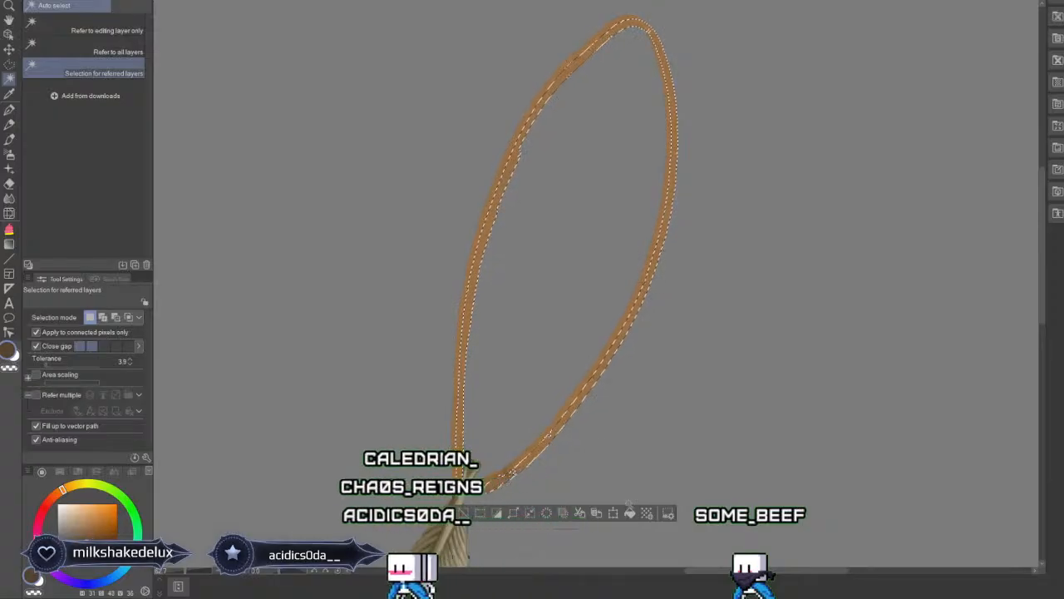
left_click(463, 516)
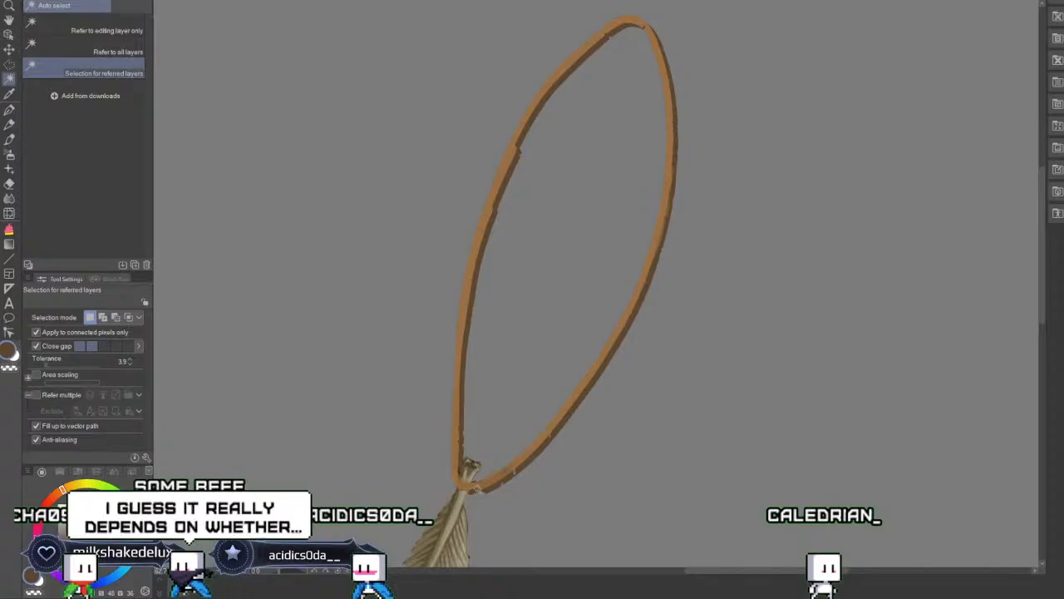
Clean up the cord near the quill with the primary 2 brush at size 20.8 and the Hard eraser at size 21.7.
left_click(9, 141)
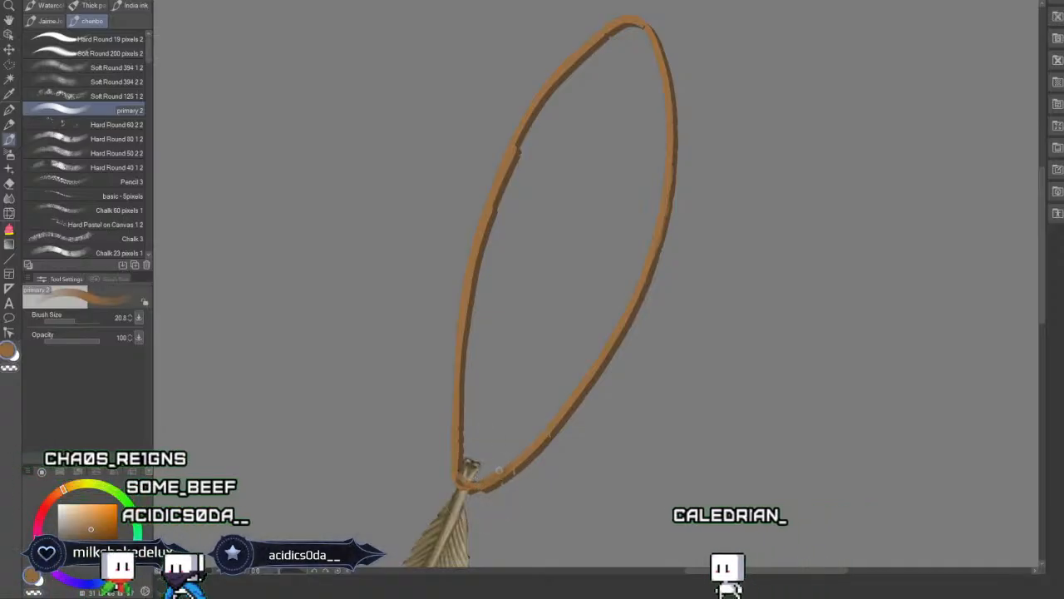
left_click(10, 185)
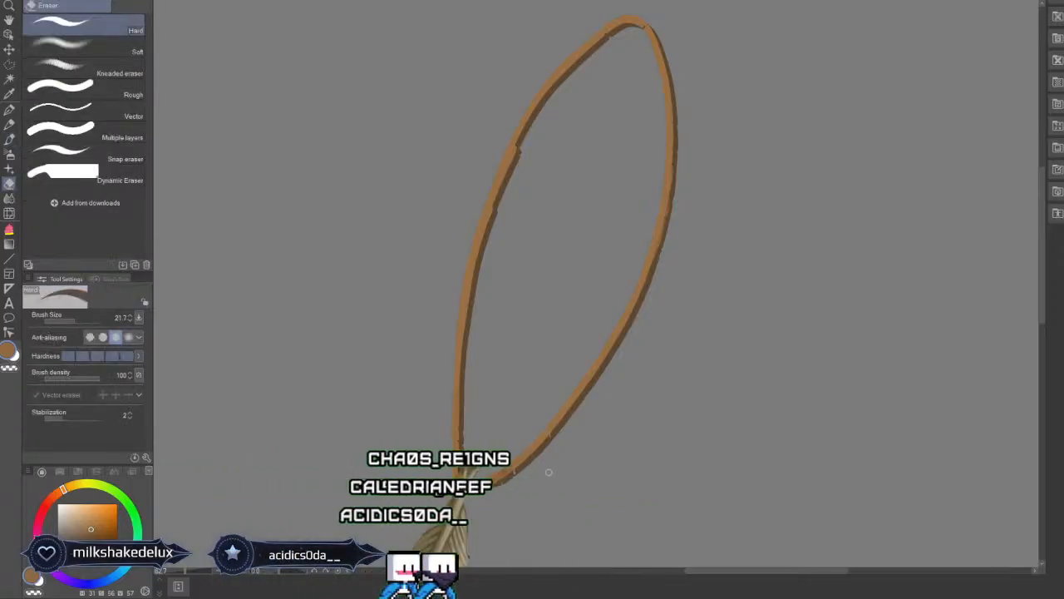
key("b")
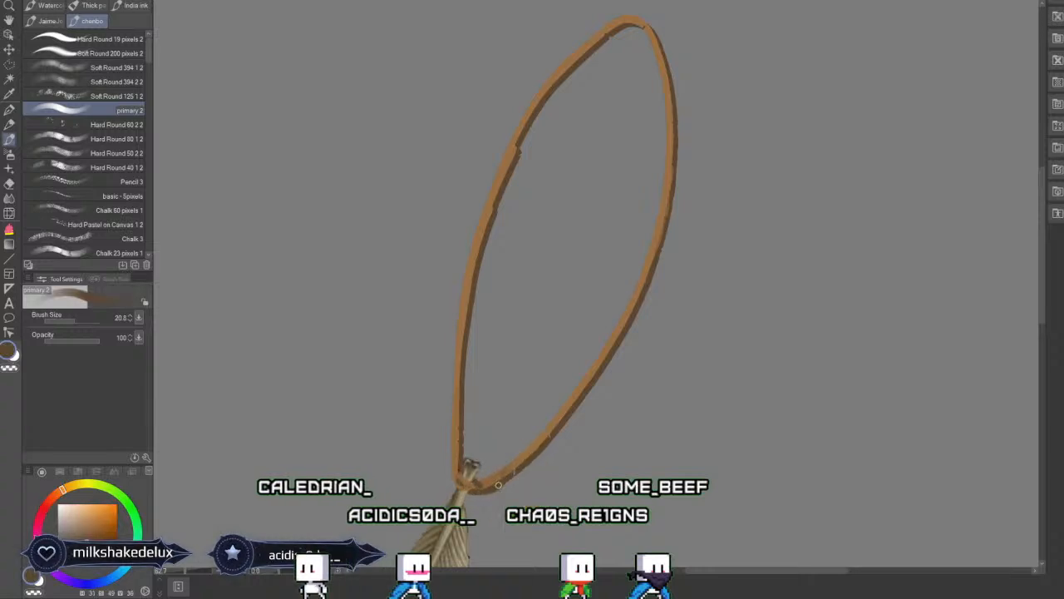
Refine the cord's wrap around the quill and smooth its uneven left edge with Chalk 23 pixels 1 at size 18.3, using sampled colours.
left_click(100, 250)
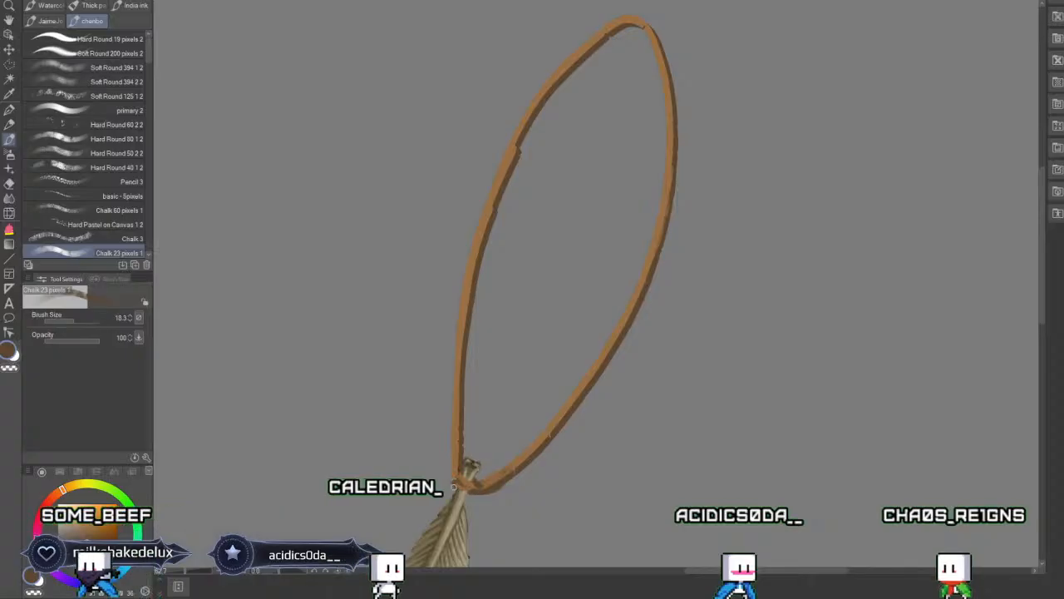
left_click(466, 464, "alt")
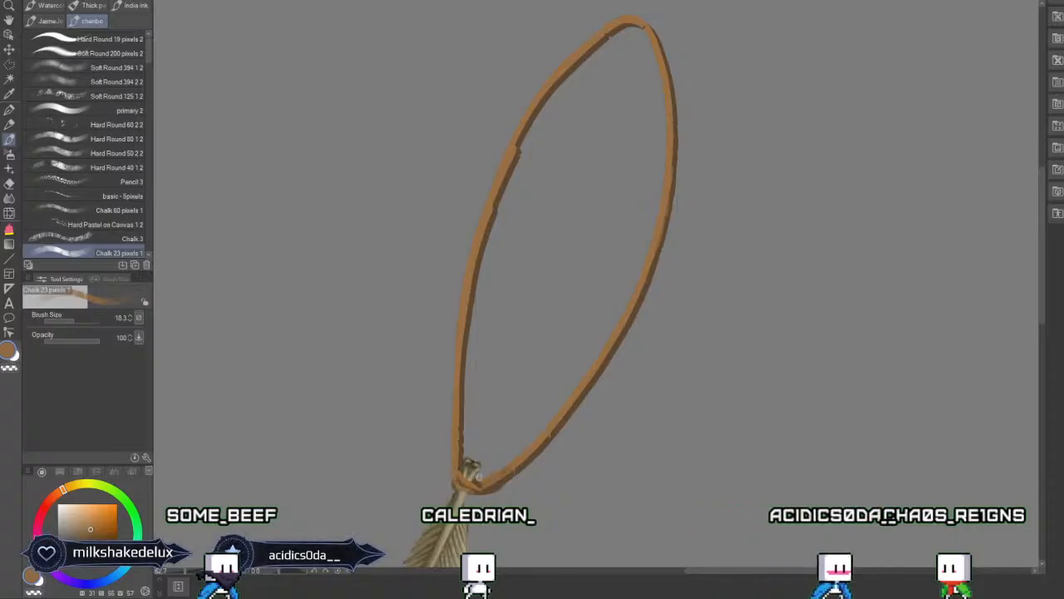
key("x")
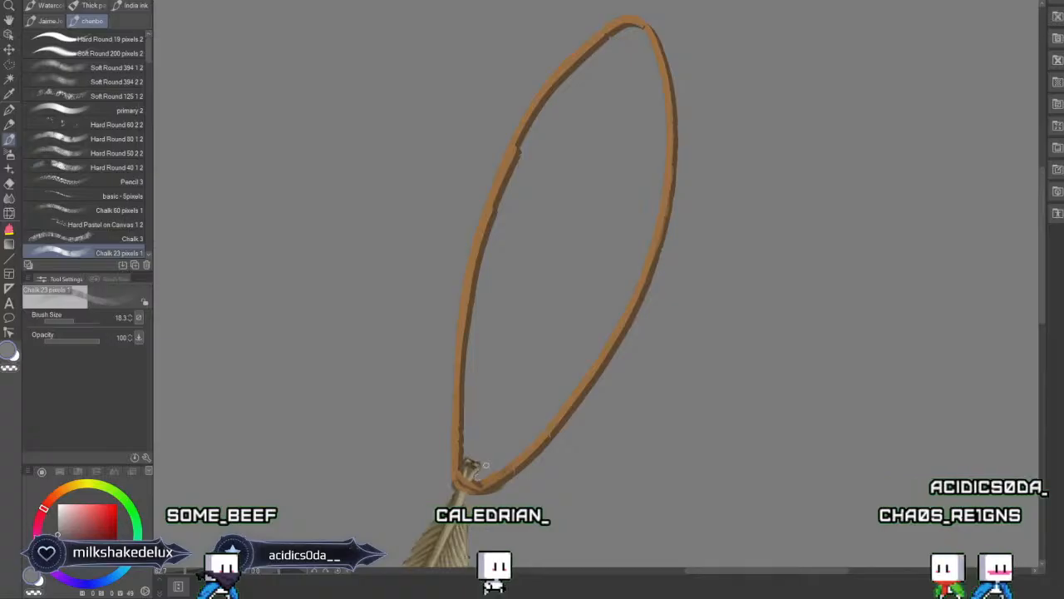
key("x")
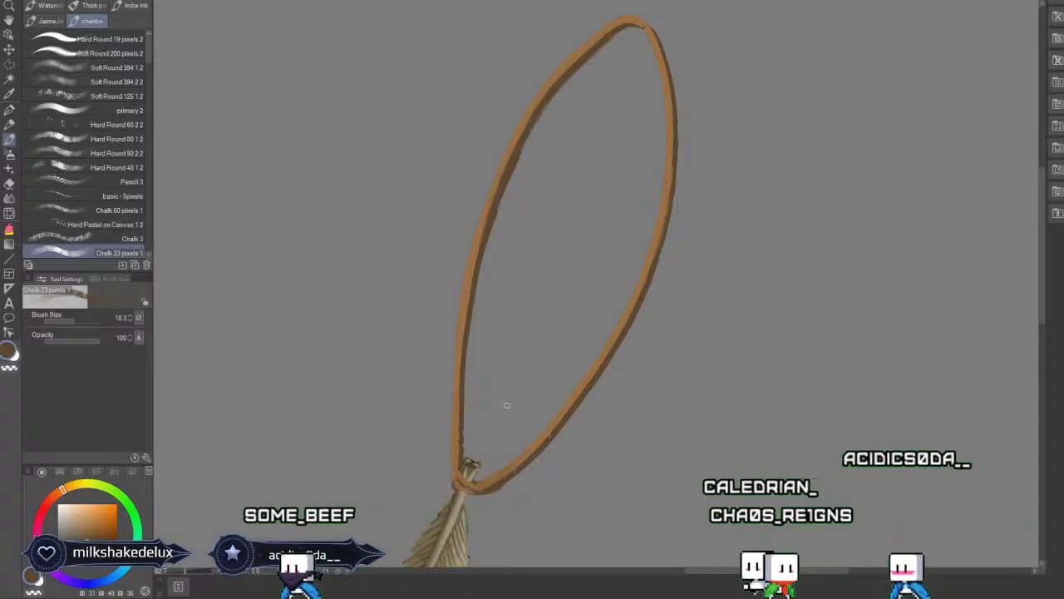
Try darkening the auto-selected cord in dark brown with Chalk 23 pixels 1 at sizes 21.7 and 39.4, and clear the selection.
scroll(507, 405, "up", 2)
scroll(507, 405, "down", 7)
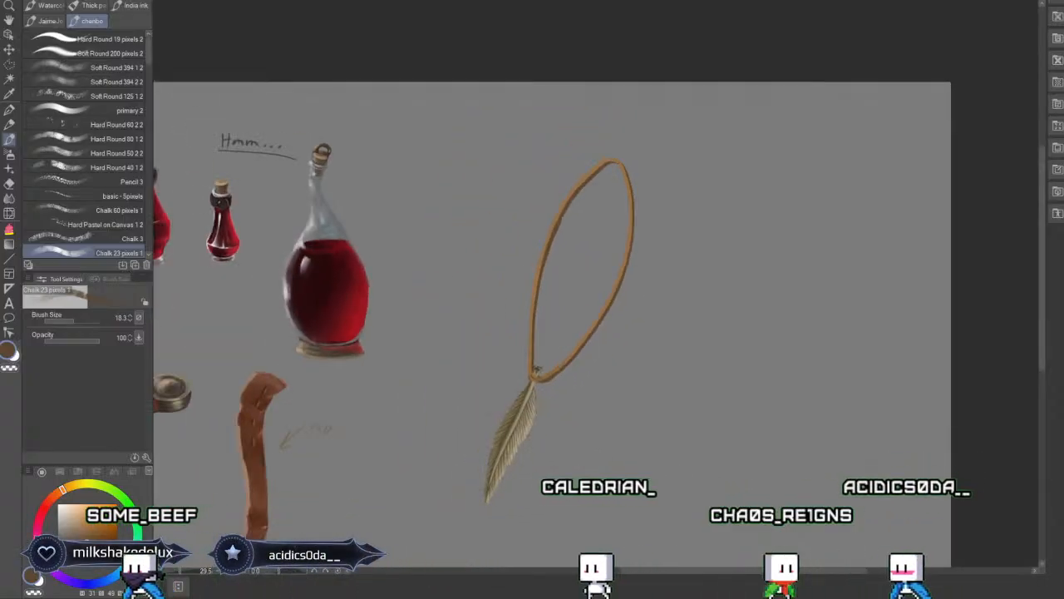
scroll(507, 405, "up", 1)
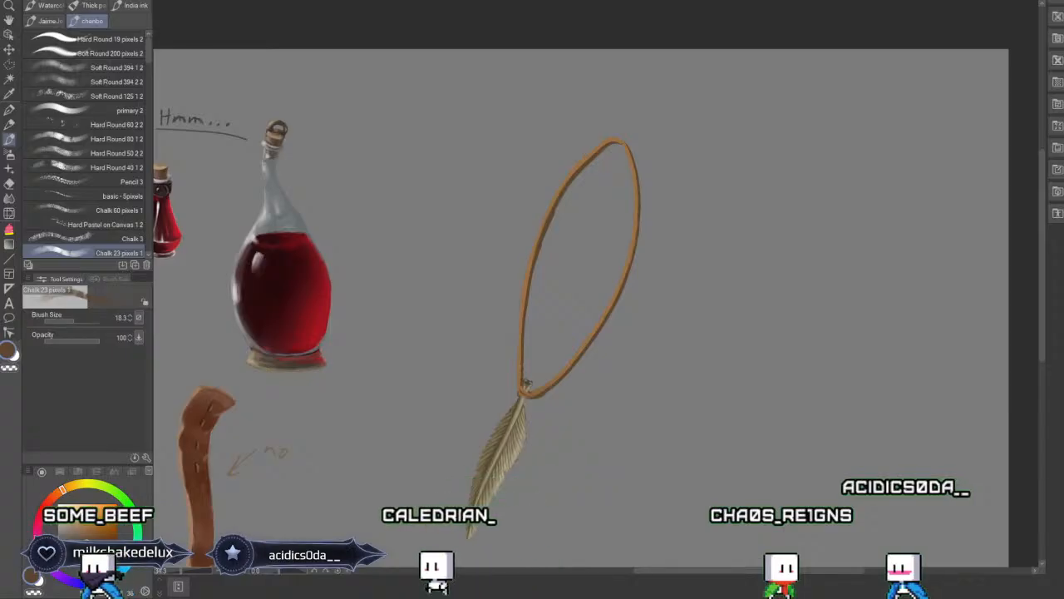
key("w")
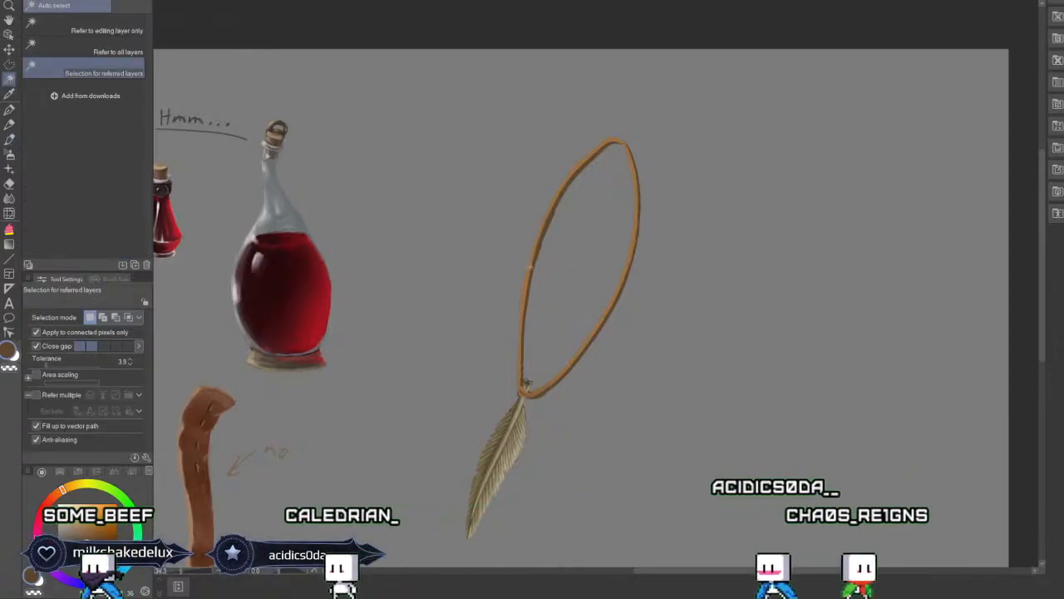
left_click(526, 382)
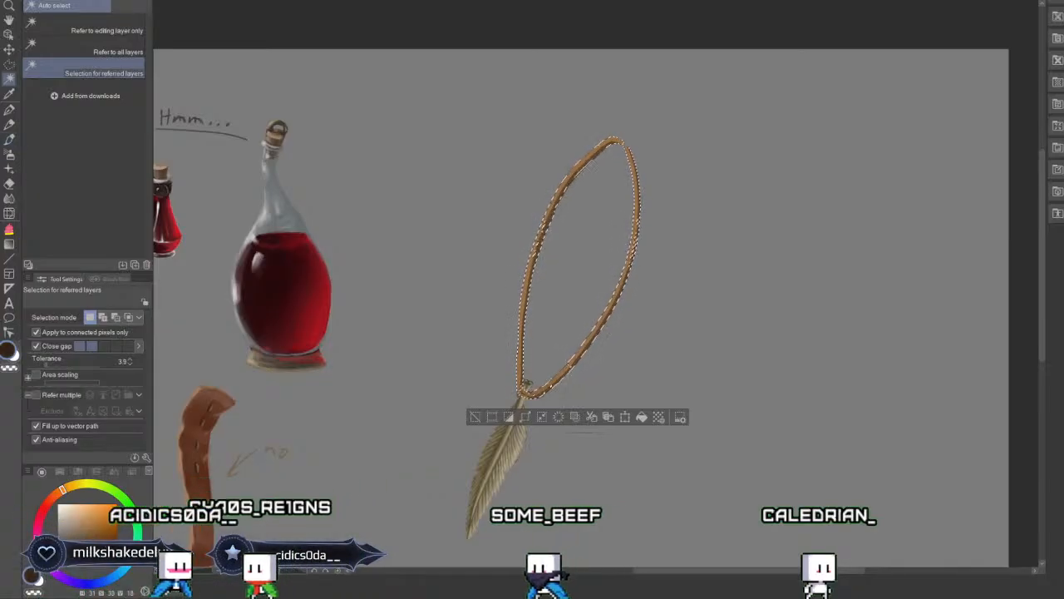
left_click(10, 141)
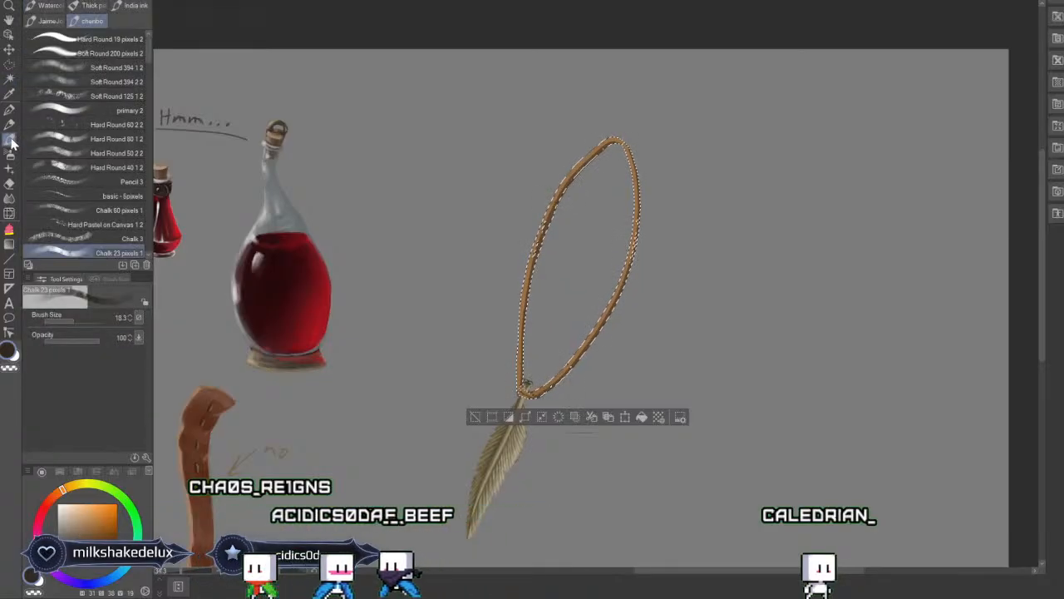
left_click(73, 319)
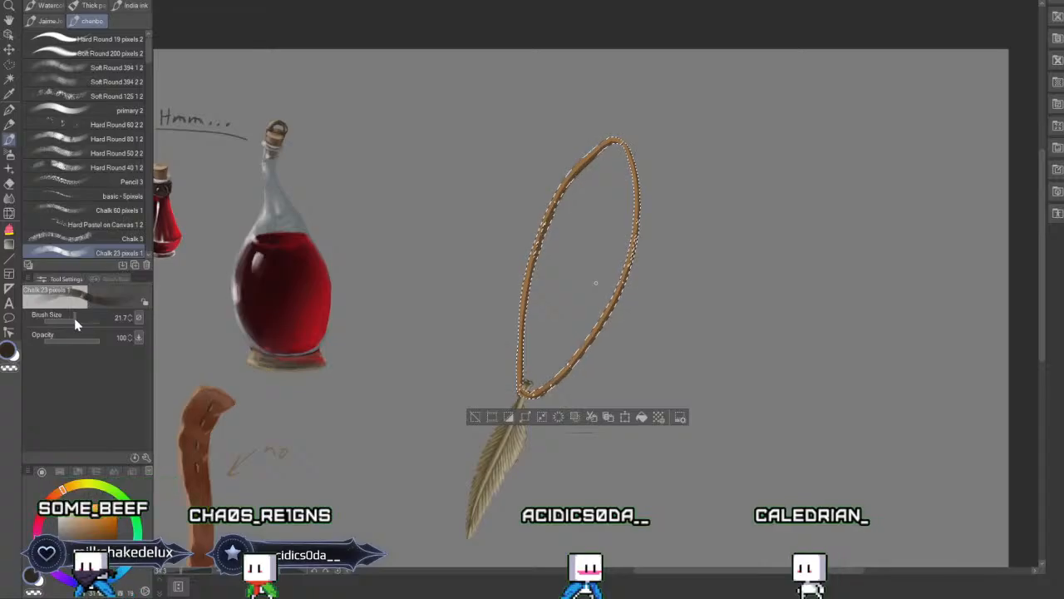
left_click(77, 320)
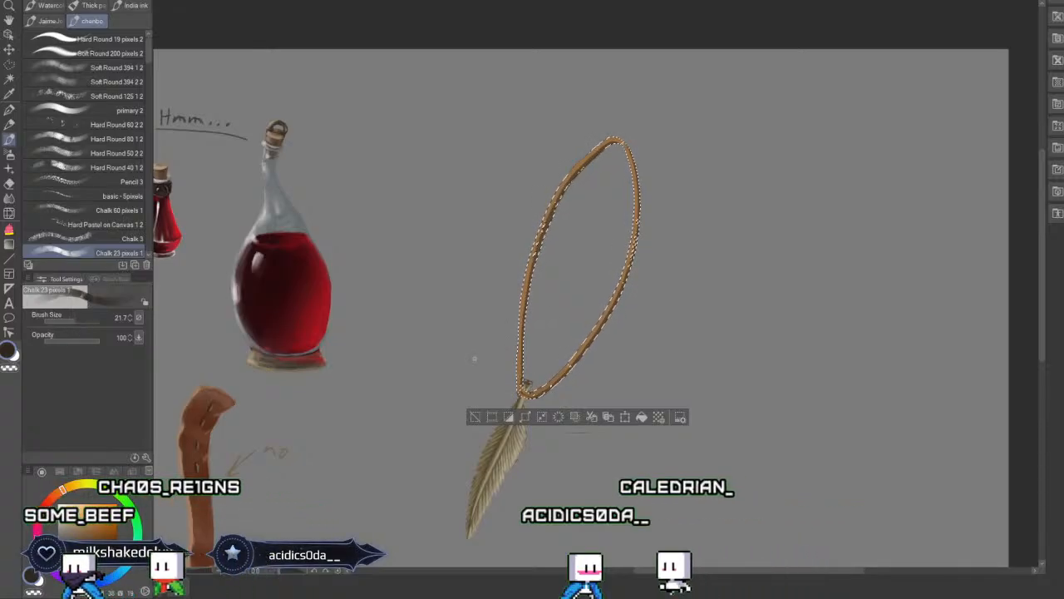
left_click(77, 319)
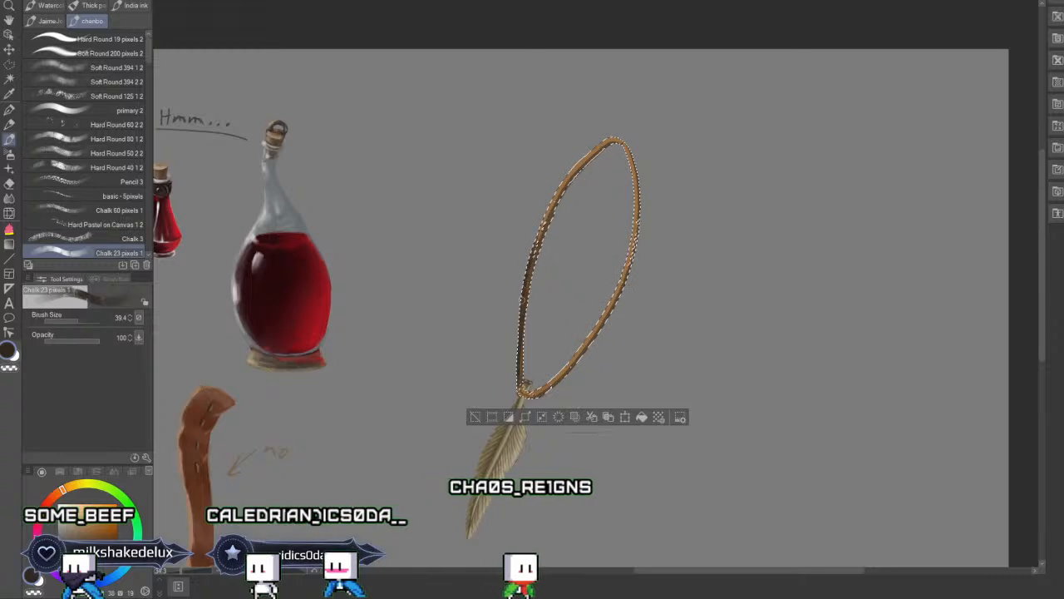
key("ctrl+d")
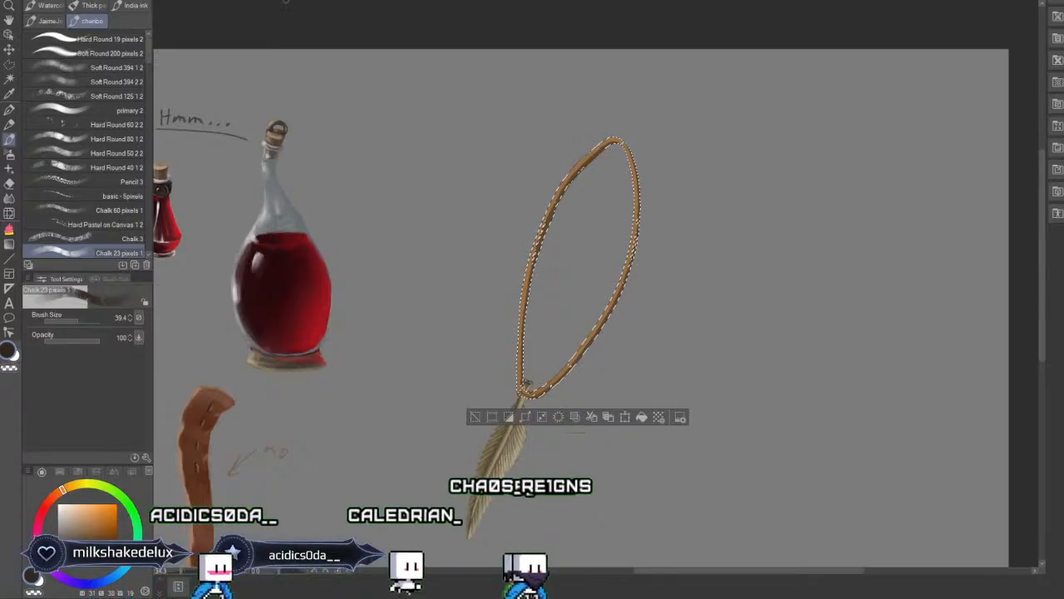
key("ctrl+d")
Auto-select the cord and paint it dark brown with Chalk 23 pixels 1 at size 39.4, covering the quill wrap at size 18.3 without a selection.
key("w")
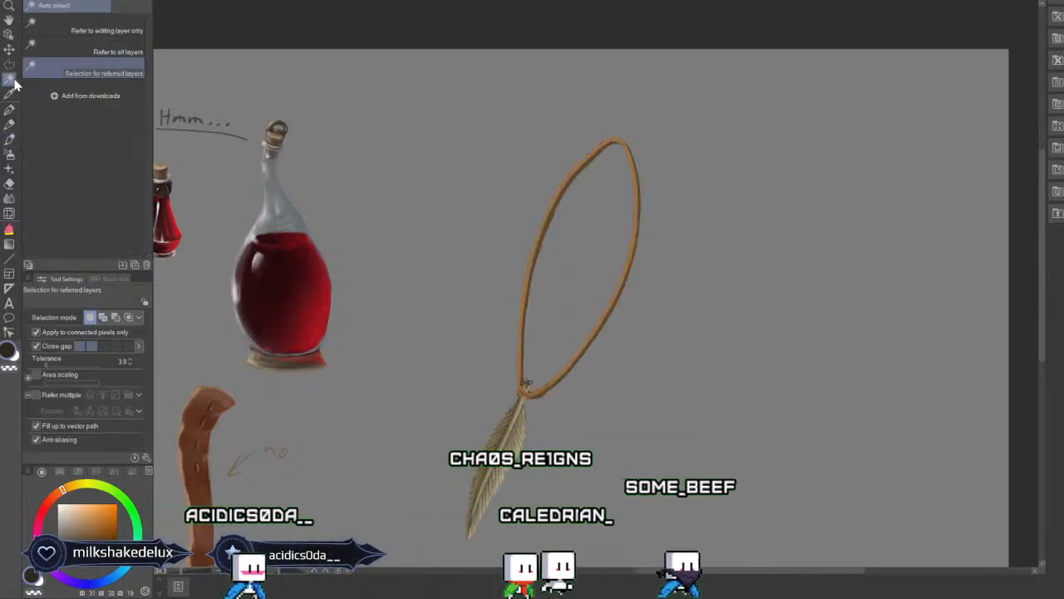
left_click(526, 383)
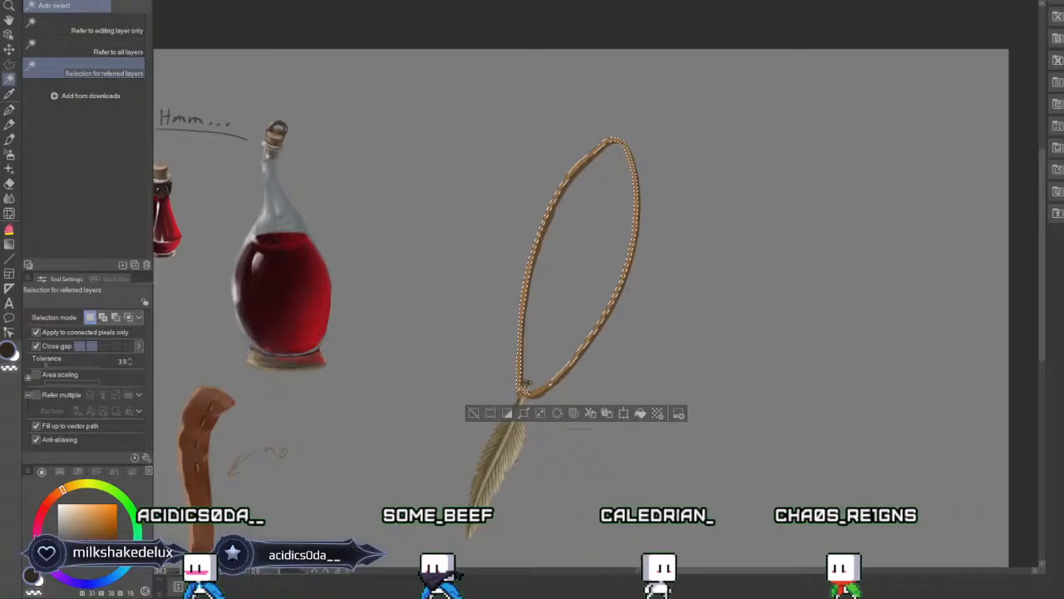
left_click(533, 219)
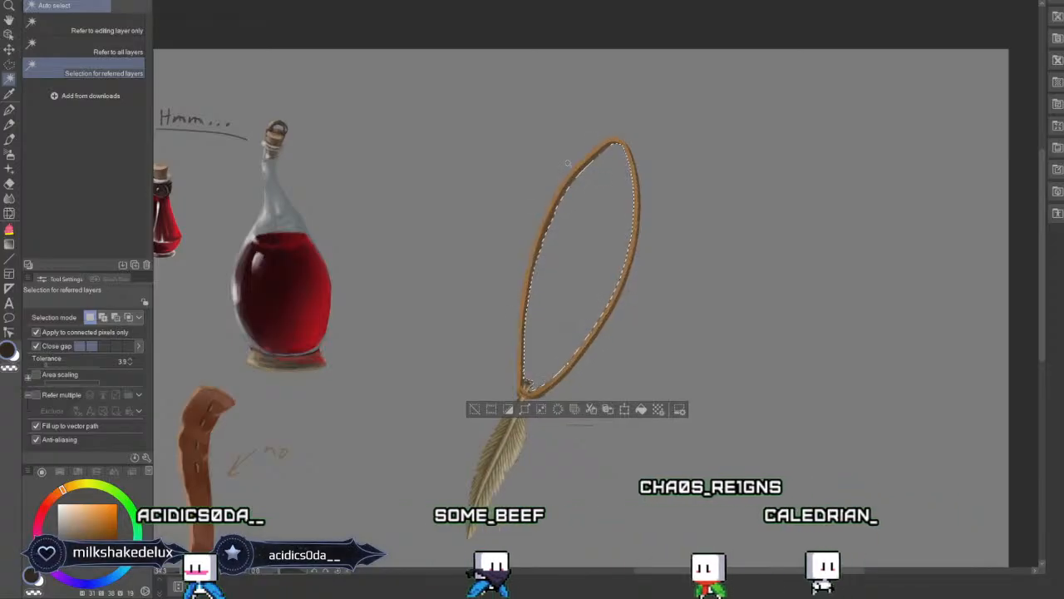
key("ctrl+z")
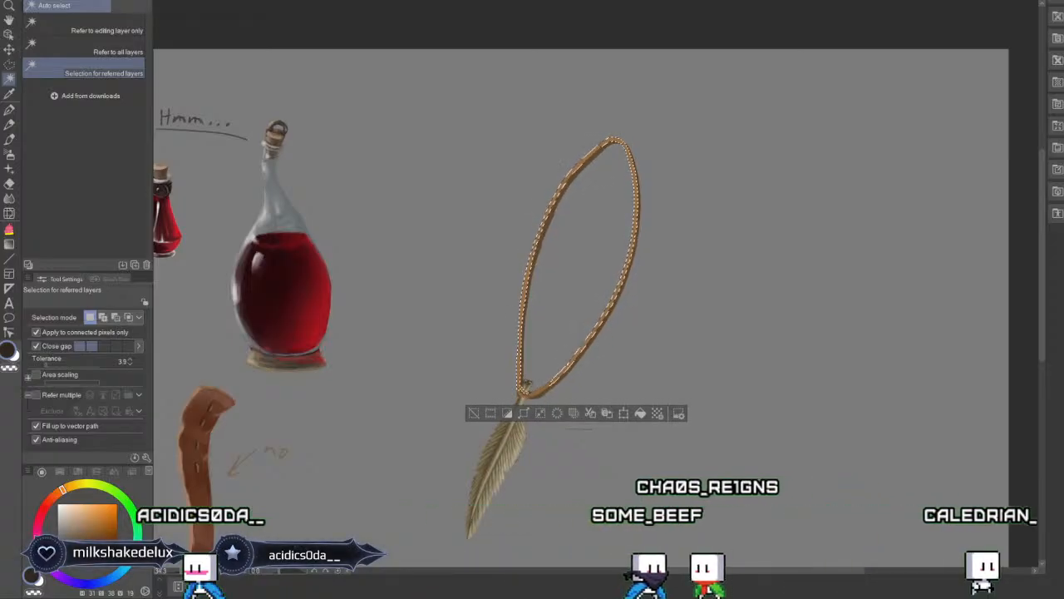
left_click(10, 140)
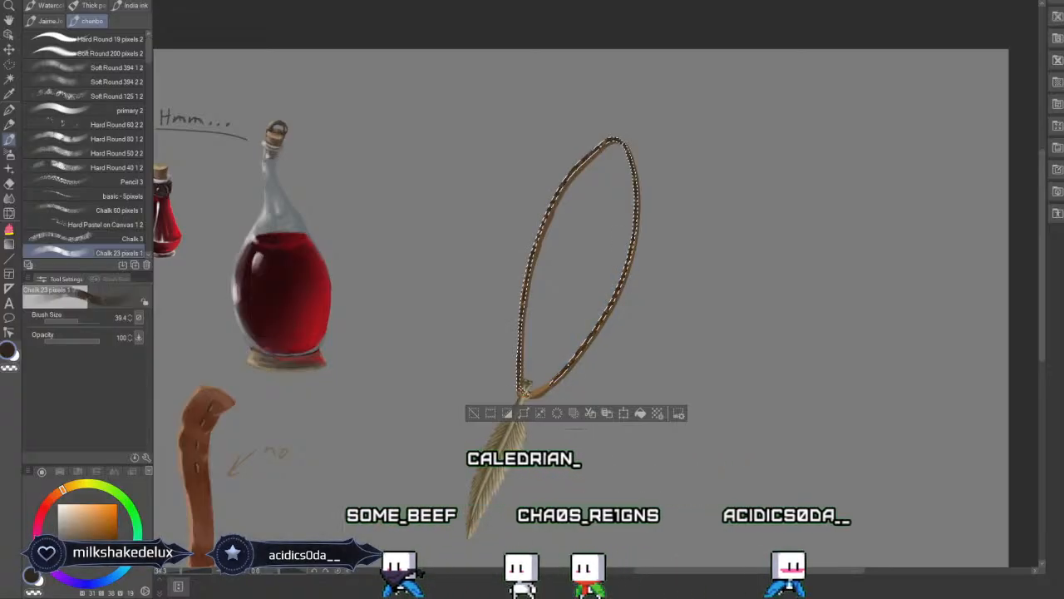
key("ctrl+d")
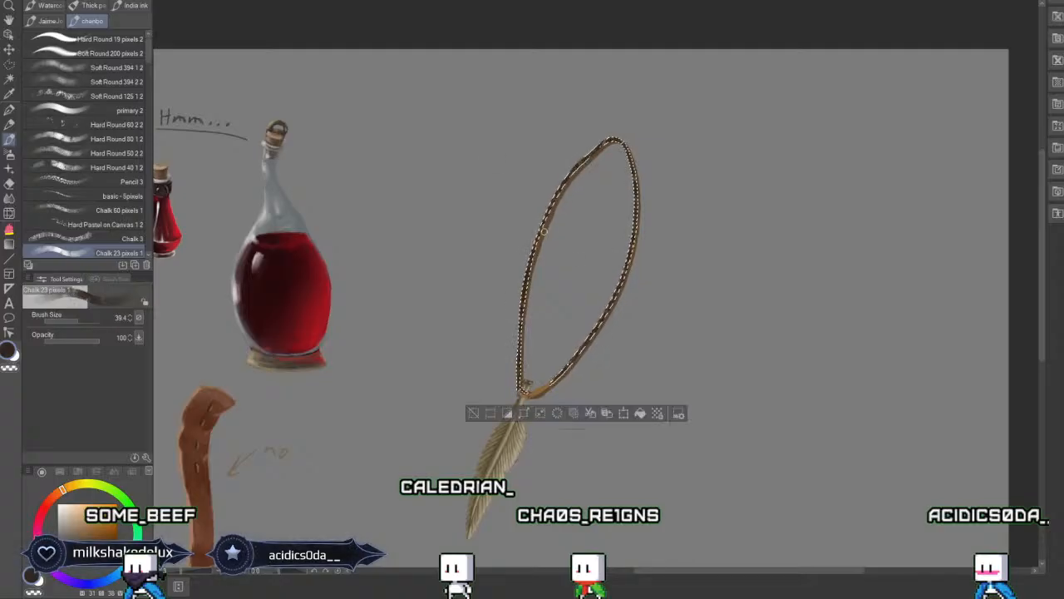
left_click(474, 414)
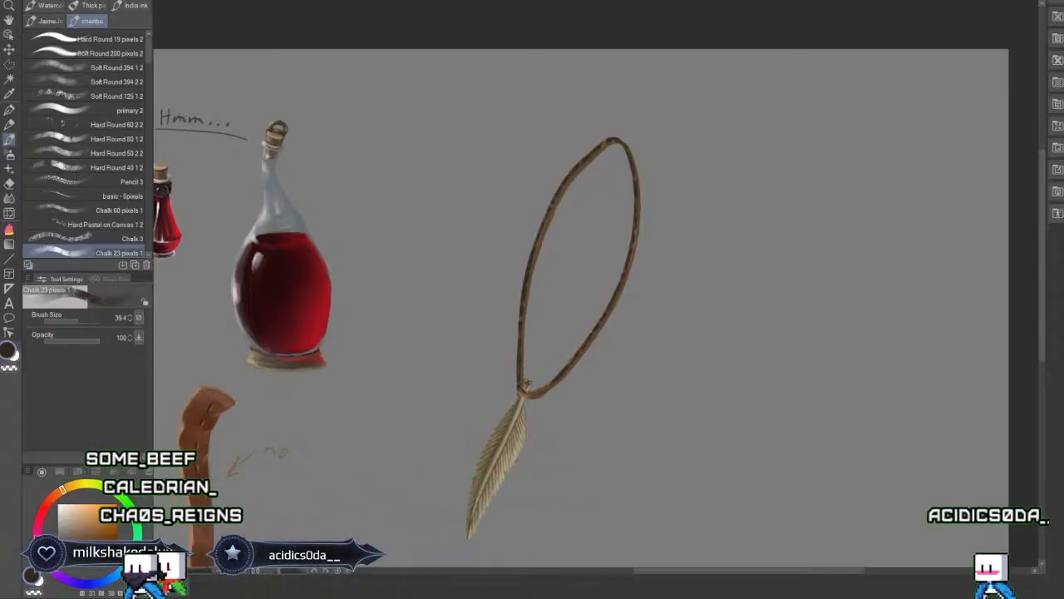
left_click(71, 319)
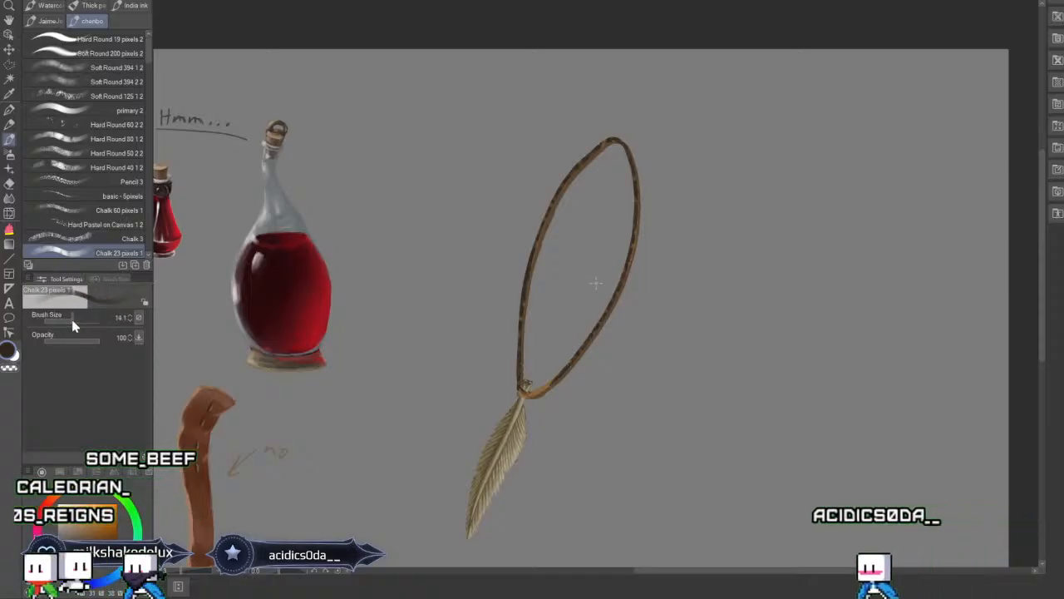
left_click_drag(71, 319, 73, 321)
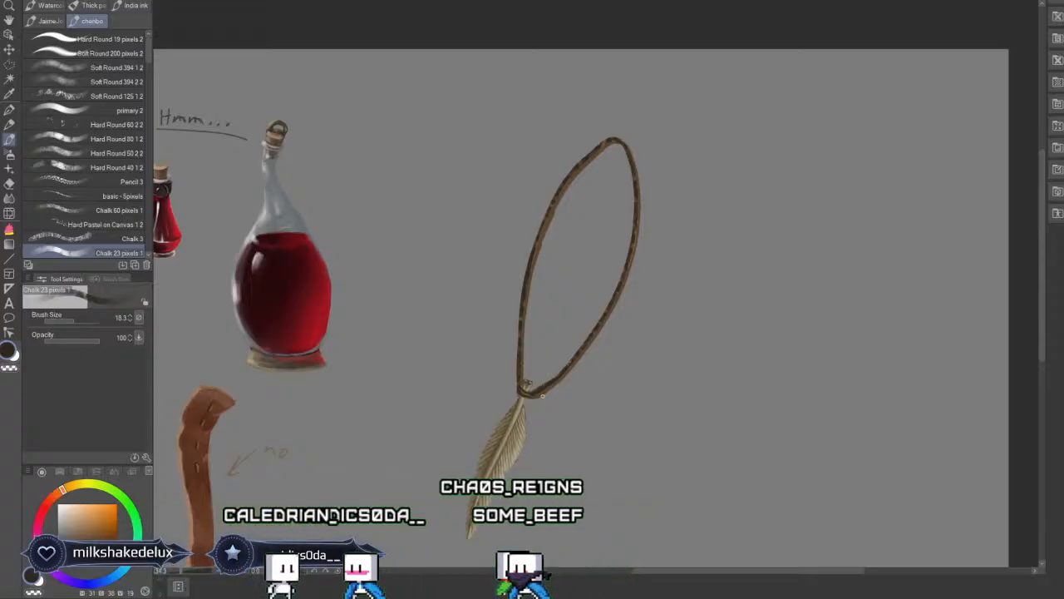
Auto-select the cord's shaded edge along both sides, deepen it in darker brown with Chalk 23 pixels 1 at size 28.0, and clear the selection.
key("w")
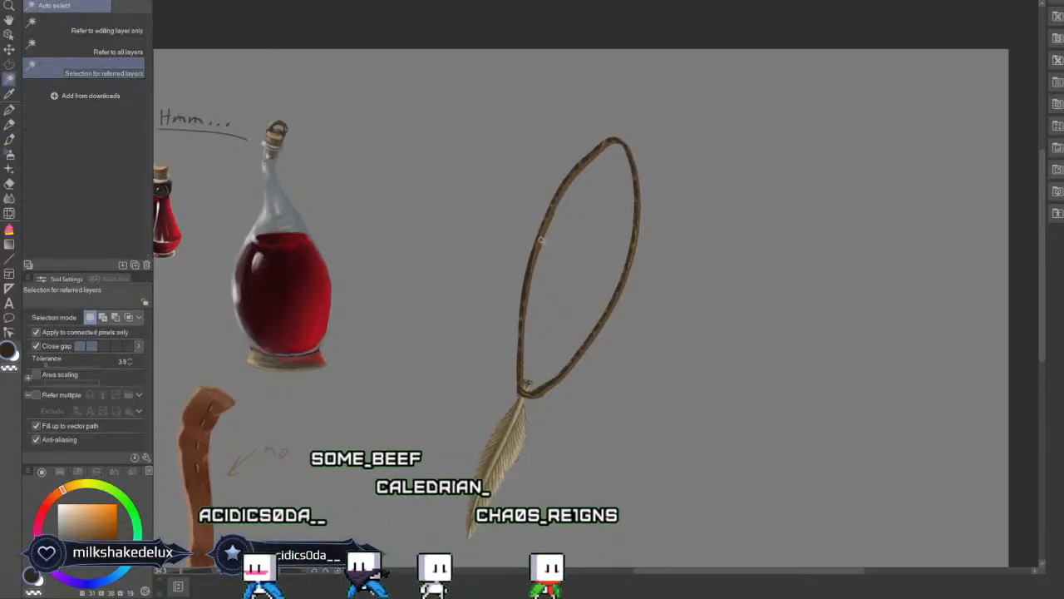
left_click(604, 338)
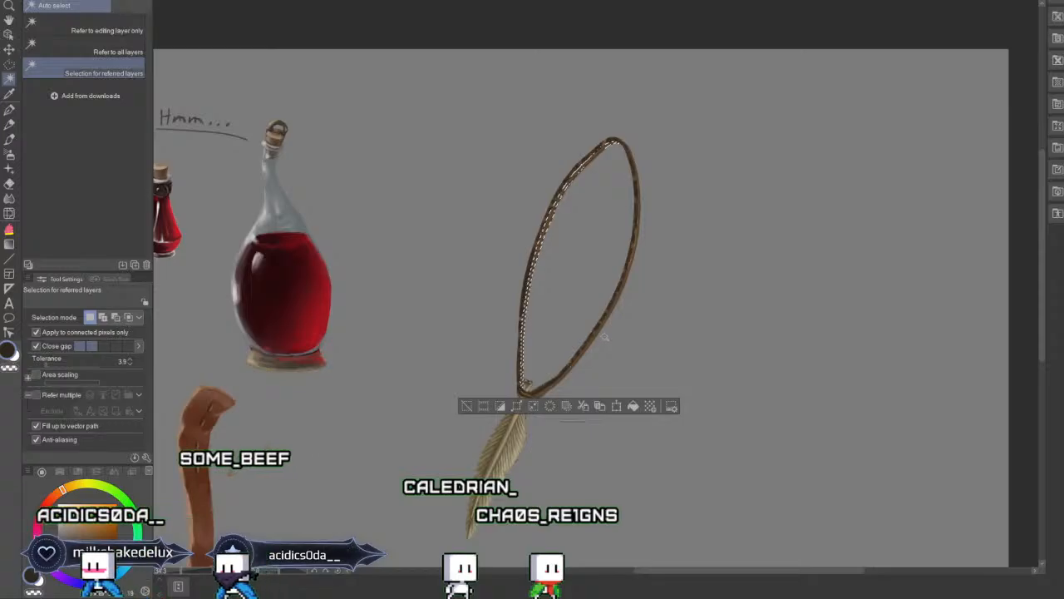
left_click(529, 391, "shift")
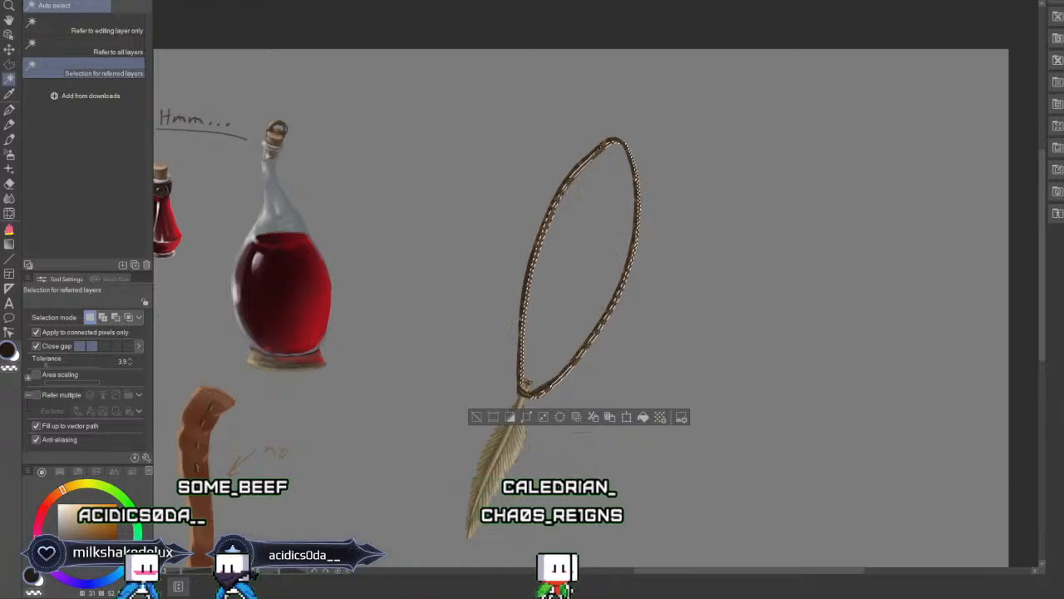
key("b")
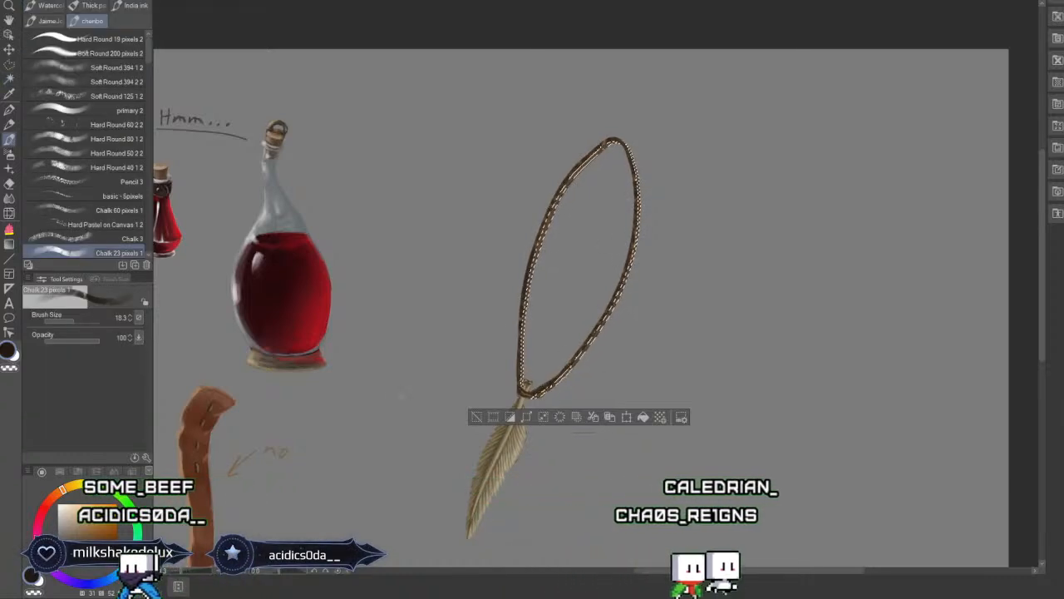
left_click(75, 319)
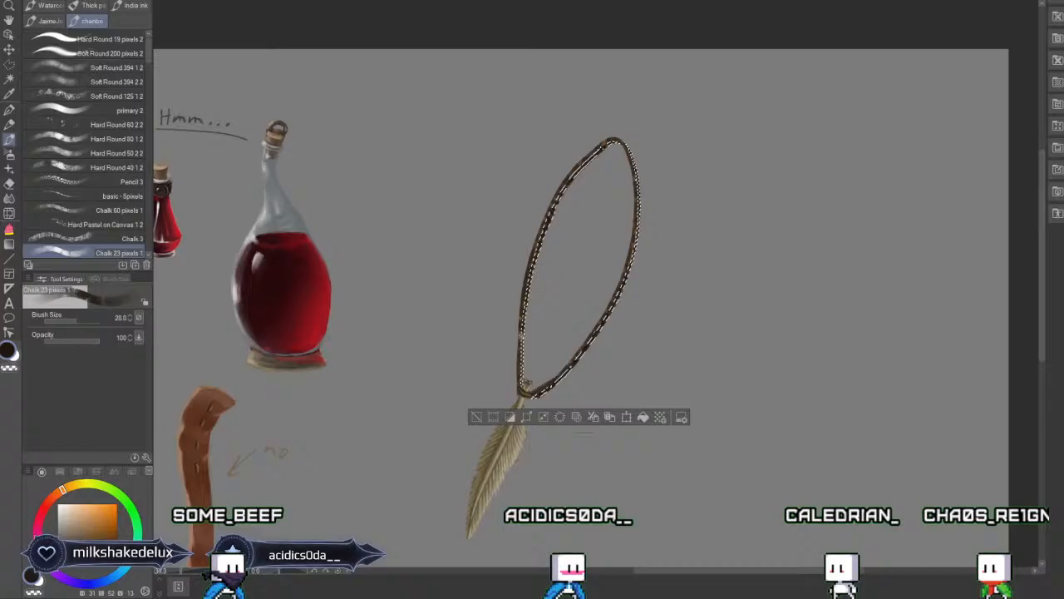
left_click(477, 416)
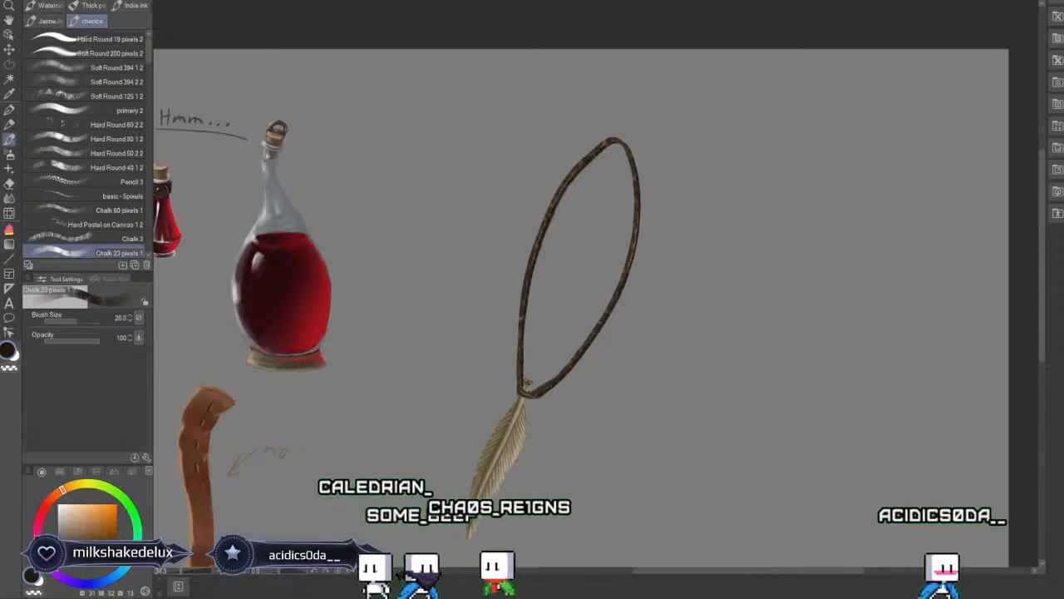
Restore the cord selection, add blackish-brown texture with Chalk 23 pixels 1 at size 28.0, and deselect.
scroll(600, 275, "up", 3)
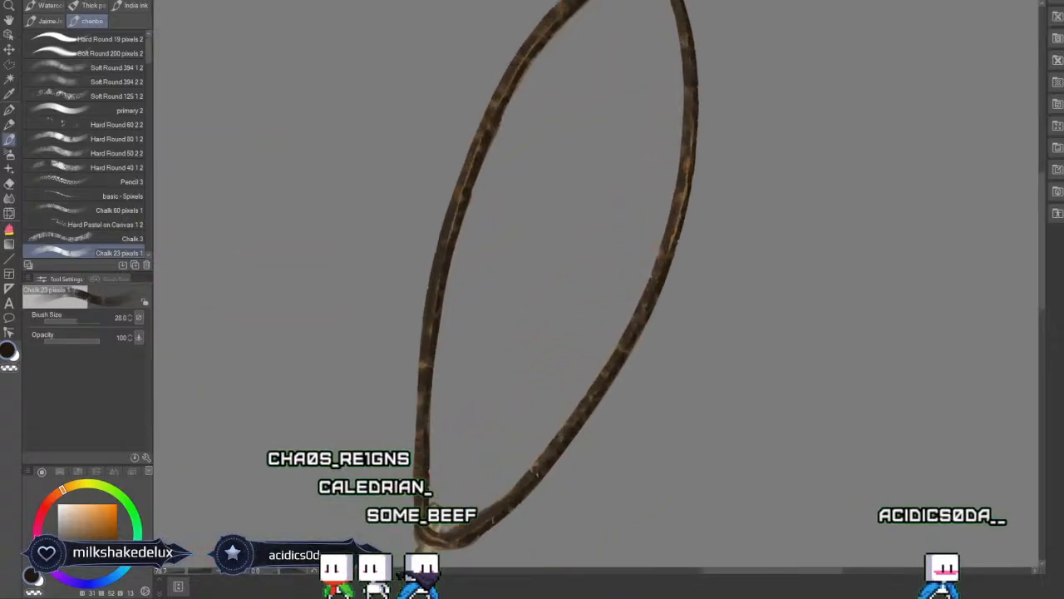
left_click_drag(598, 249, 561, 307)
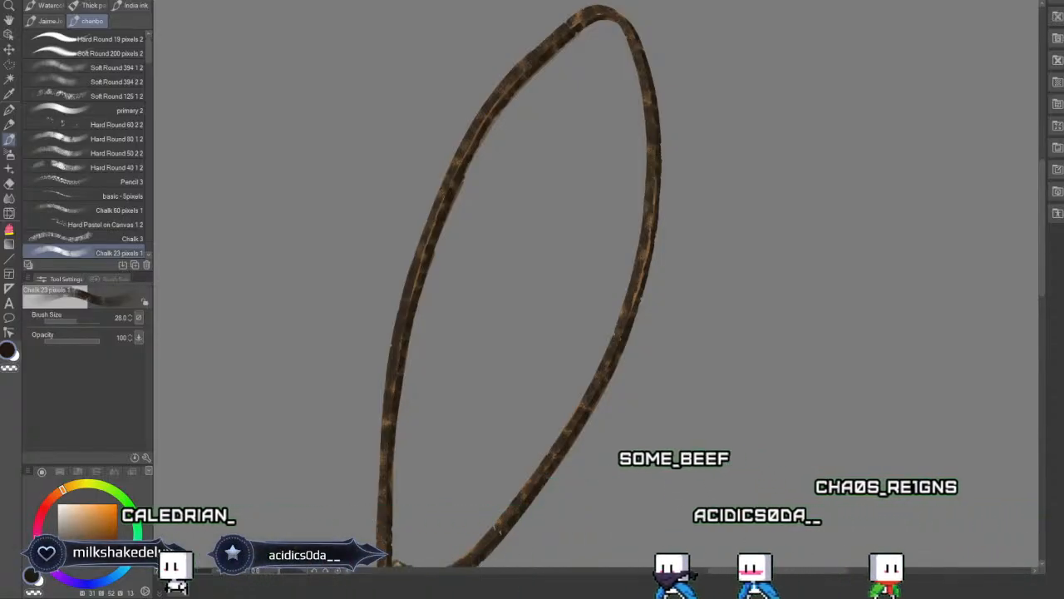
key("ctrl+minus")
key("ctrl+minus")
key("ctrl+minus")
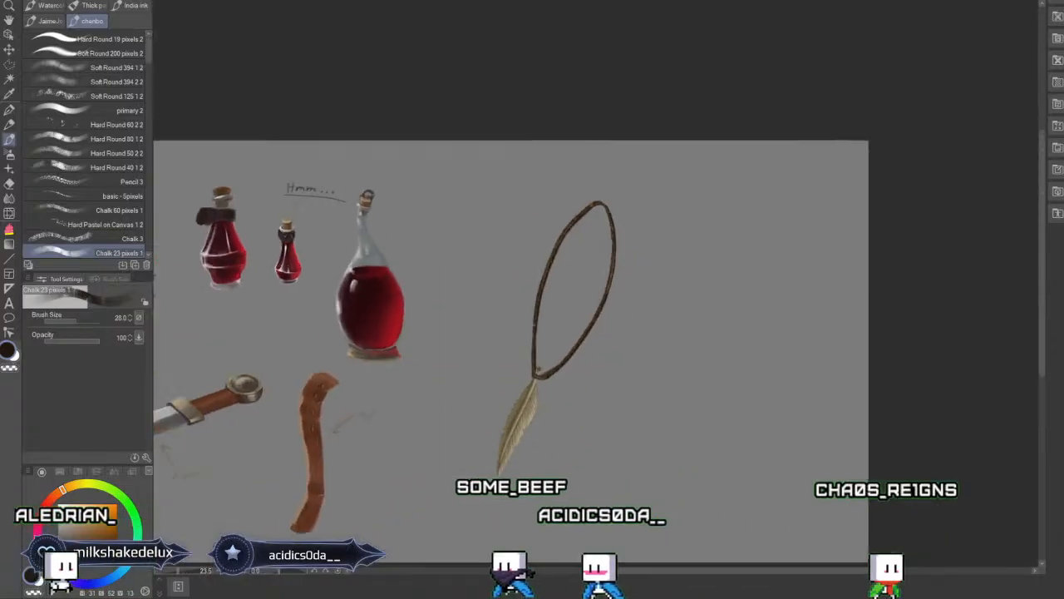
key("ctrl+minus")
key("ctrl+shift+d")
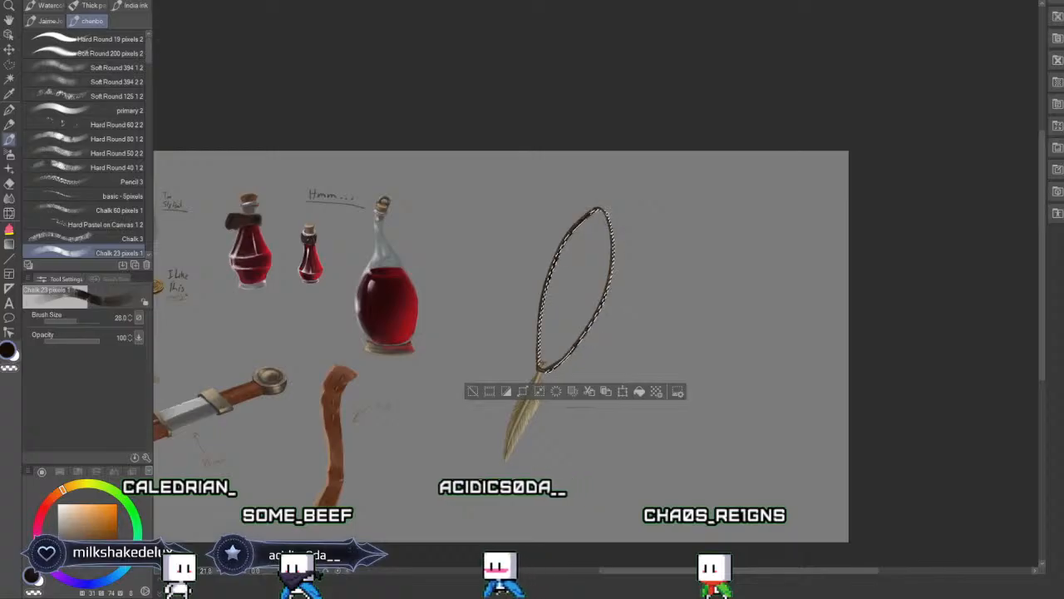
left_click(488, 392)
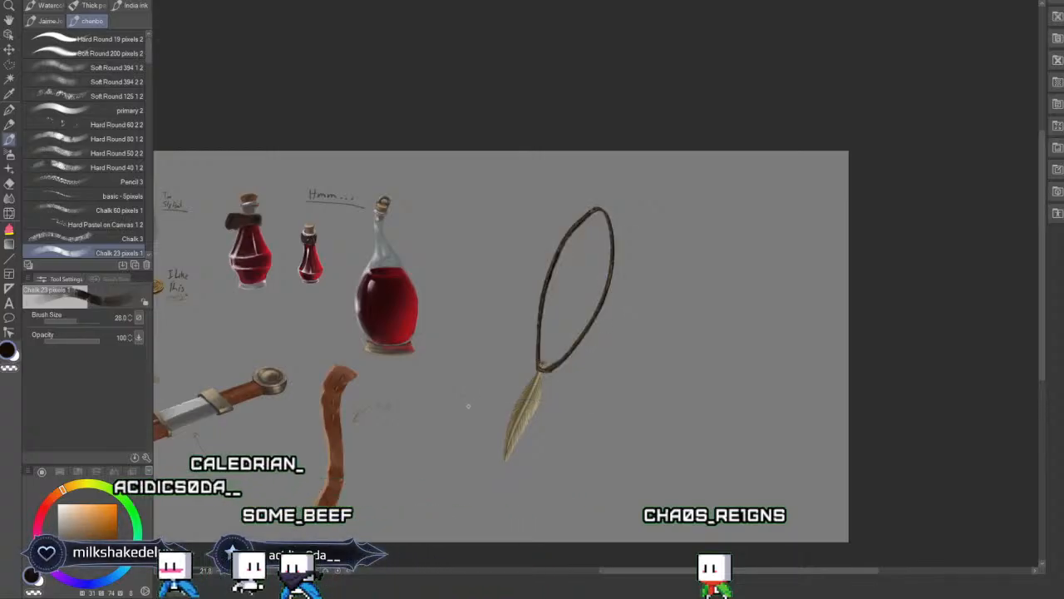
Reselect the cord's inner edge, strengthen its near-black shadow with Chalk 23 pixels 1 at size 39.4, and clear the selection.
key("ctrl+plus")
key("ctrl+plus")
key("ctrl+plus")
key("ctrl+plus")
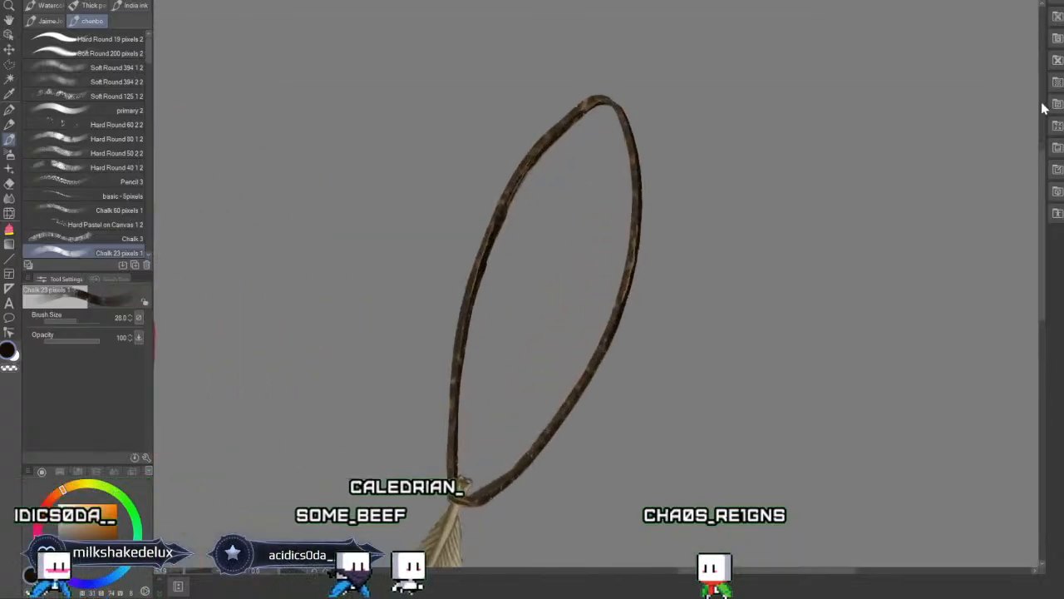
key("ctrl+shift+d")
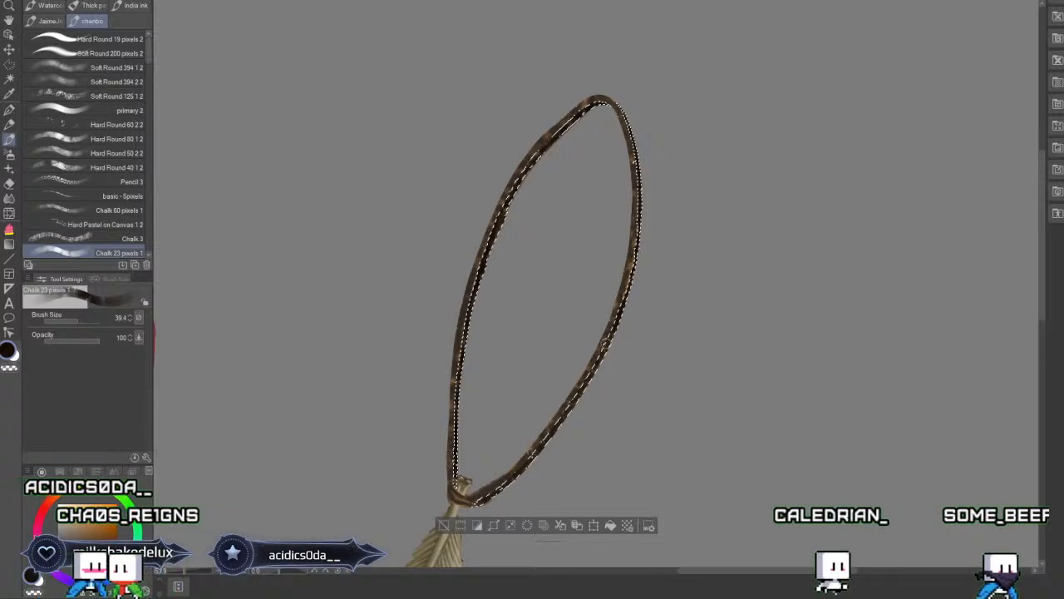
left_click(443, 526)
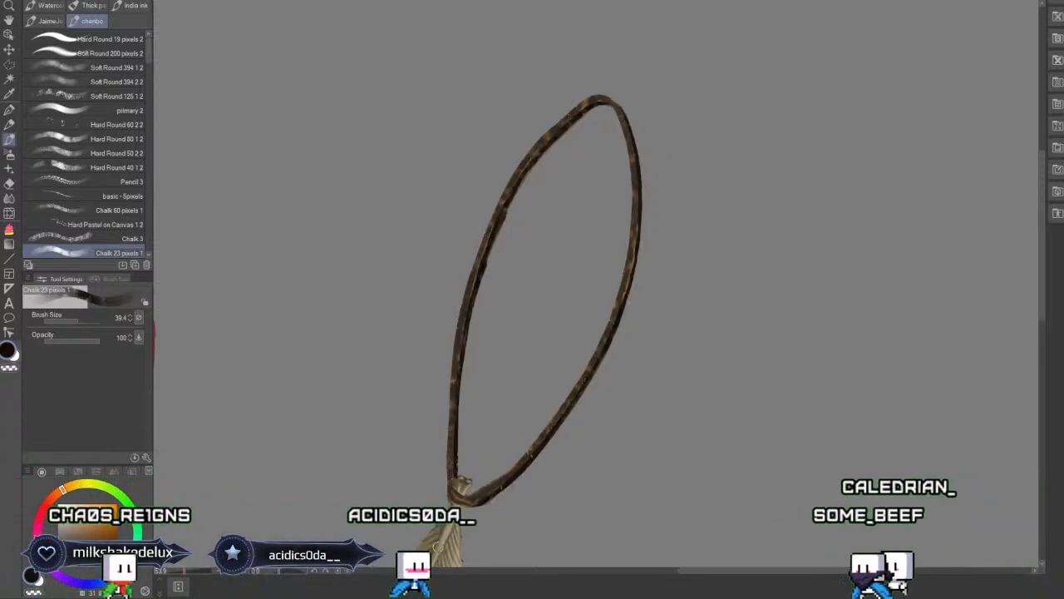
key("ctrl+minus")
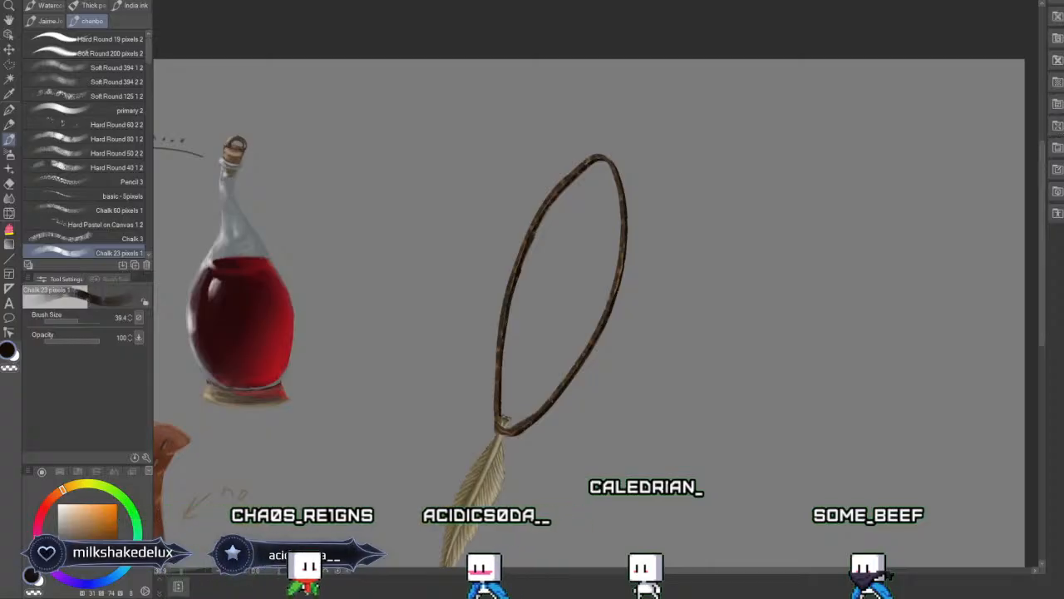
key("ctrl+minus")
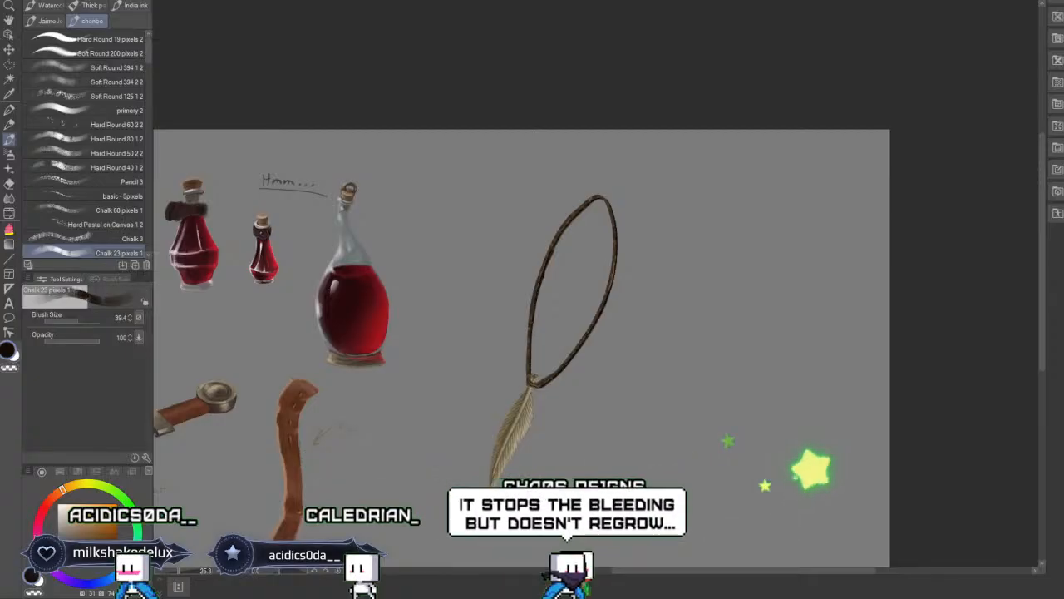
scroll(591, 285, "down", 6)
scroll(592, 285, "up", 6)
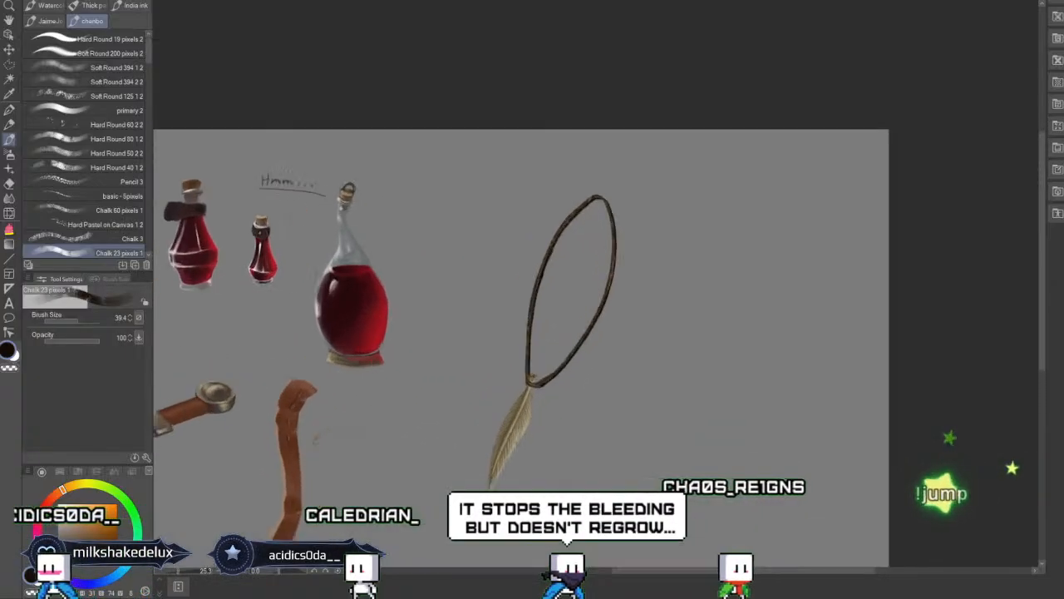
Sketch a rounded dark brown emblem on the feather's upper half with Chalk 23 pixels 1 at size 23.6, correcting it with the Hard eraser at size 21.7.
scroll(595, 284, "up", 5)
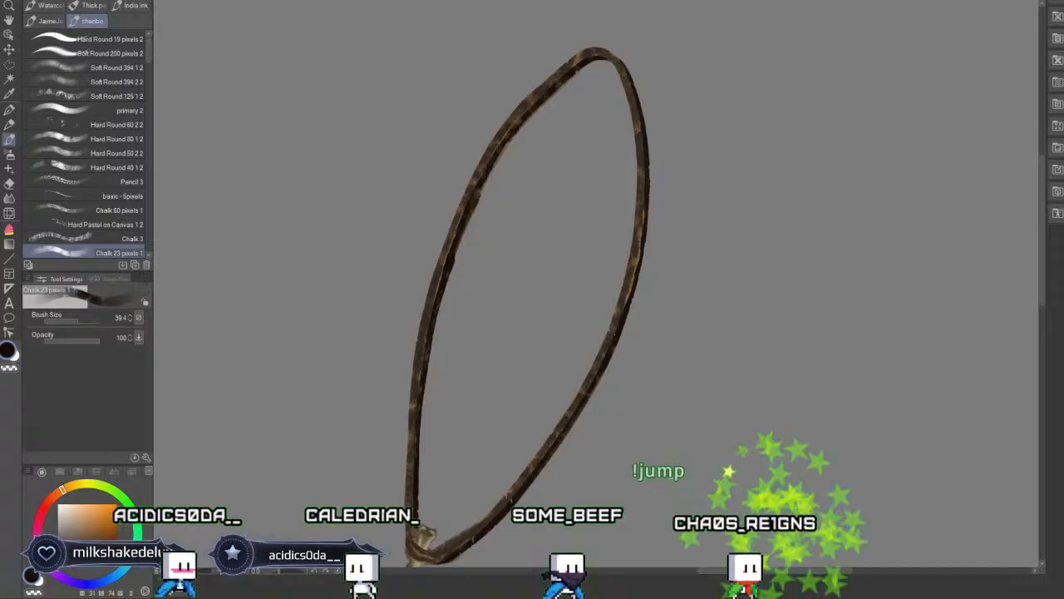
scroll(582, 291, "down", 6)
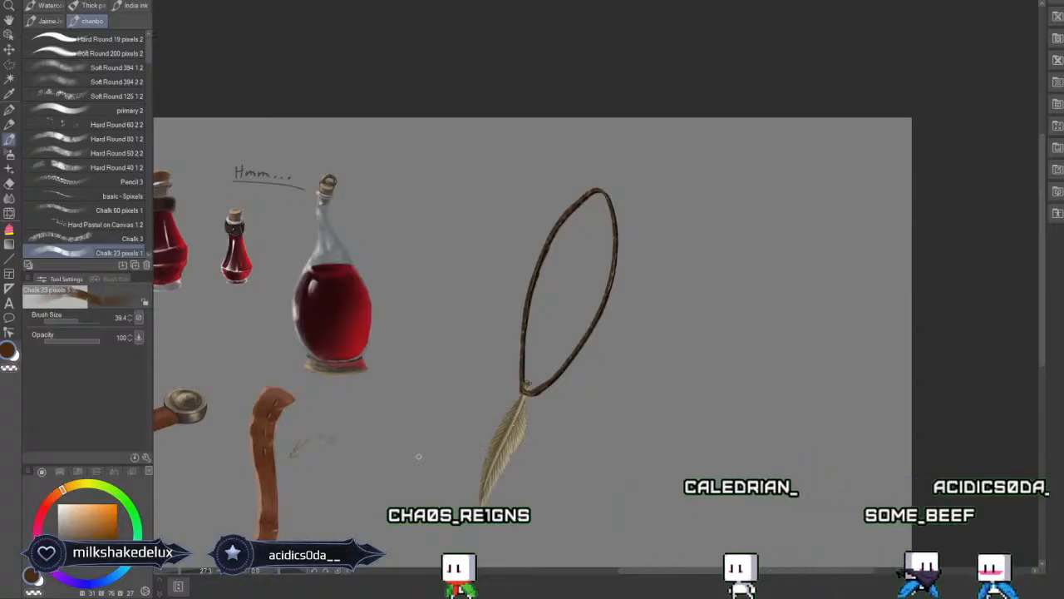
left_click(74, 321)
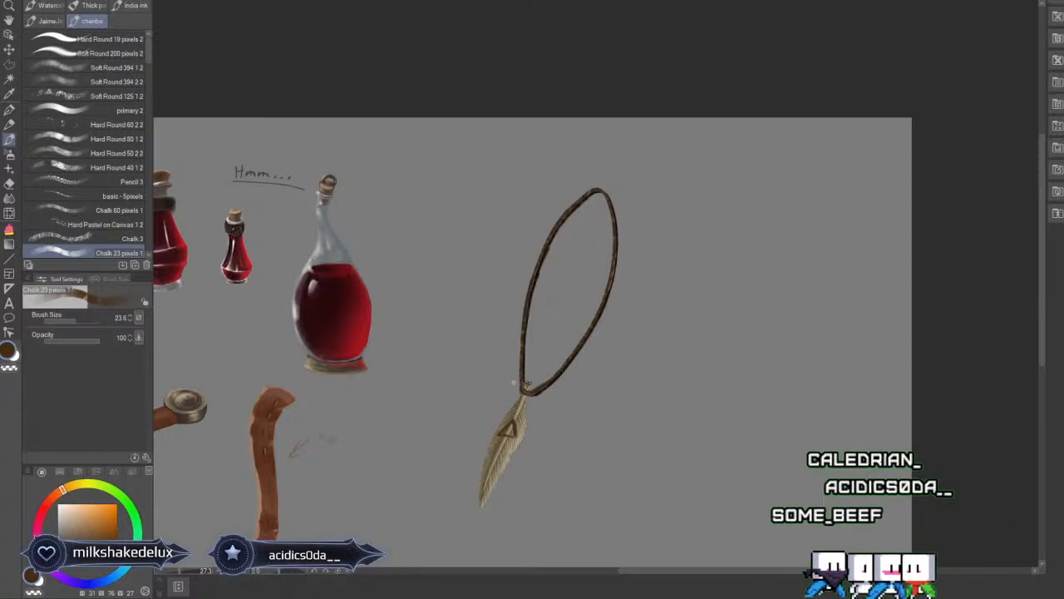
left_click(10, 184)
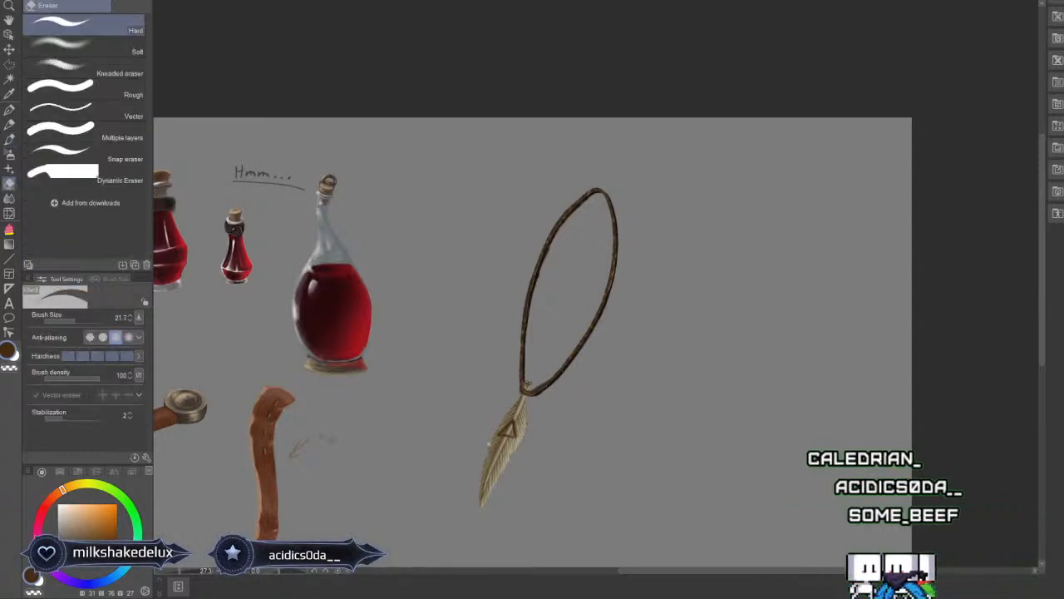
left_click(11, 142)
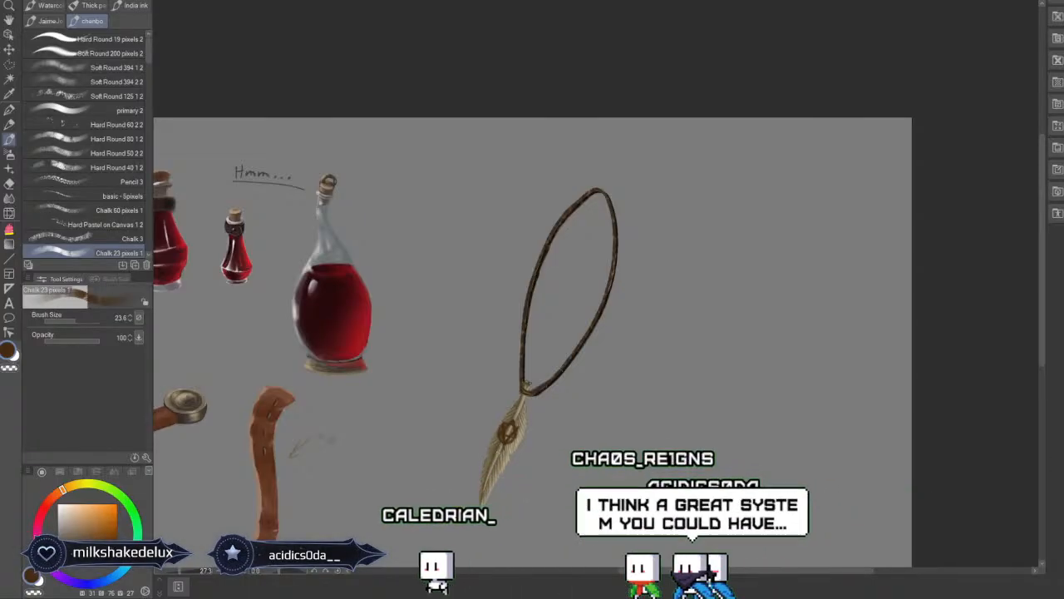
Free-transform the feather's emblem, enlarging it to about 116% and rotating it about -19.7 degrees to follow the feather's tilt.
key("ctrl+t")
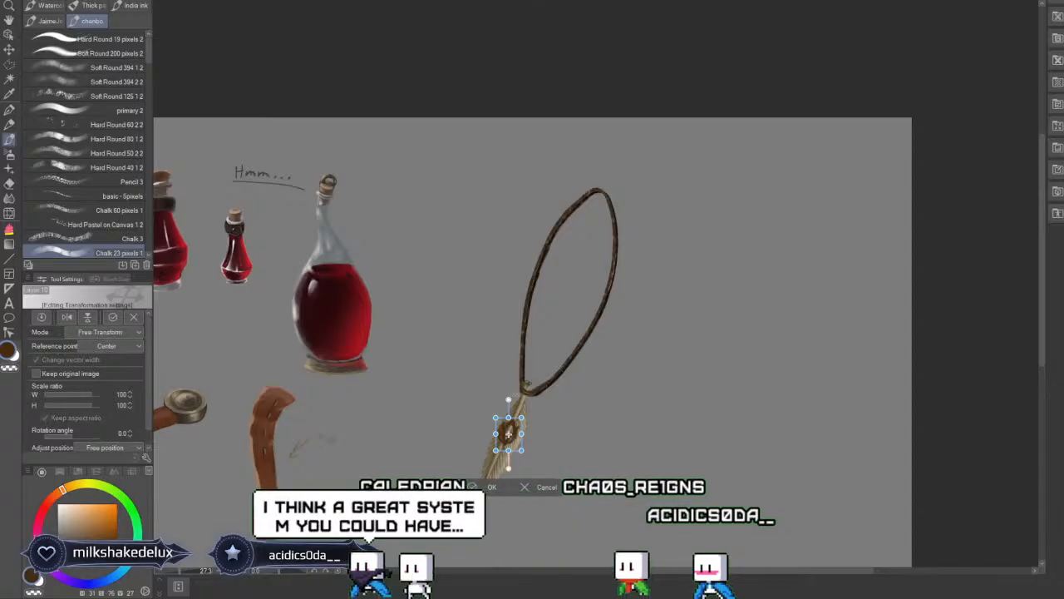
mouse_move(521, 418)
left_mouse_down()
mouse_move(520, 455)
mouse_move(495, 424)
mouse_move(497, 450)
mouse_move(510, 433)
left_mouse_up()
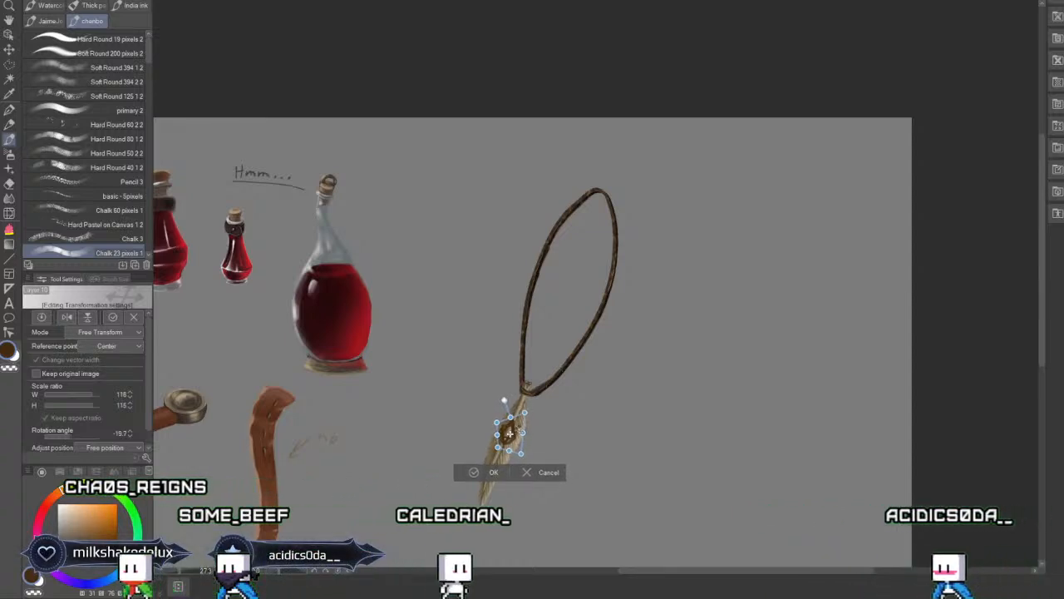
key("Return")
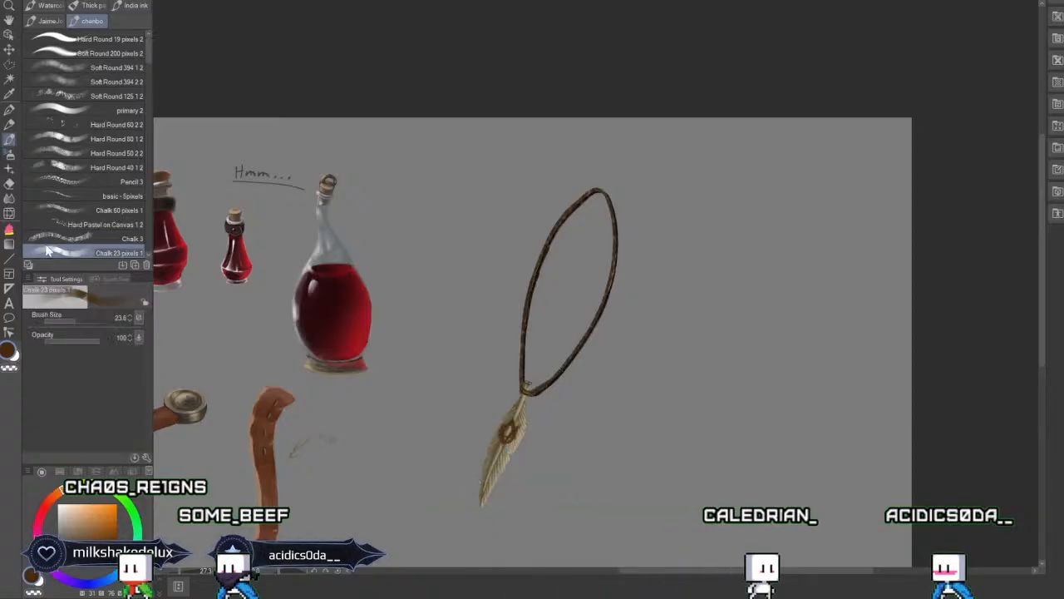
Refine the emblem's inner lines with Chalk 23 pixels 1 at size 7.8, and clean its gaps and outline with the Hard eraser at size 8.5.
left_click_drag(69, 320, 67, 319)
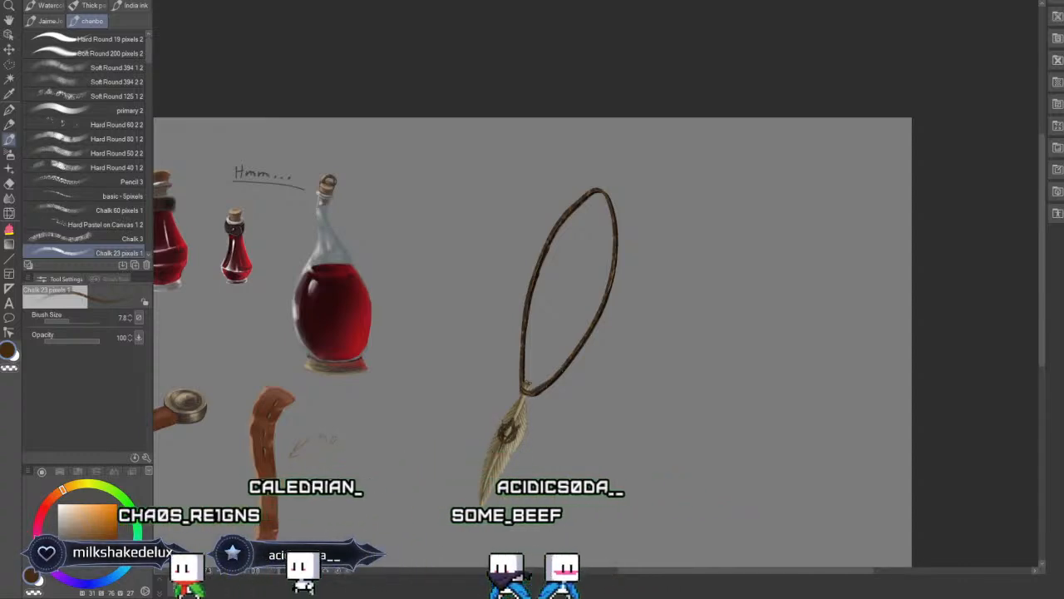
key("e")
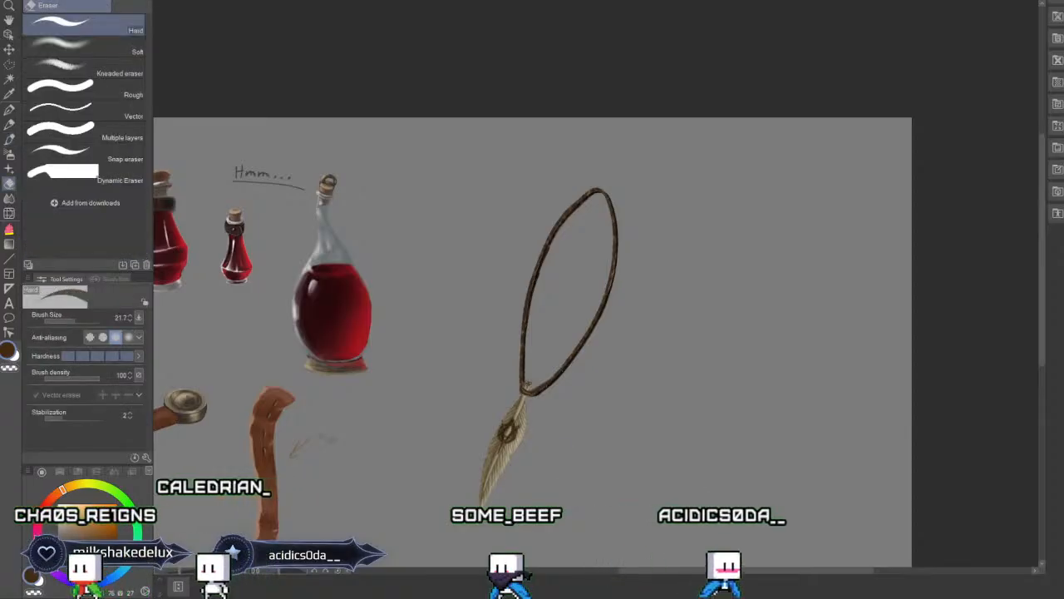
scroll(595, 291, "up", 10)
left_click_drag(615, 499, 681, 274)
left_click_drag(416, 533, 798, 100)
left_click_drag(619, 473, 595, 414)
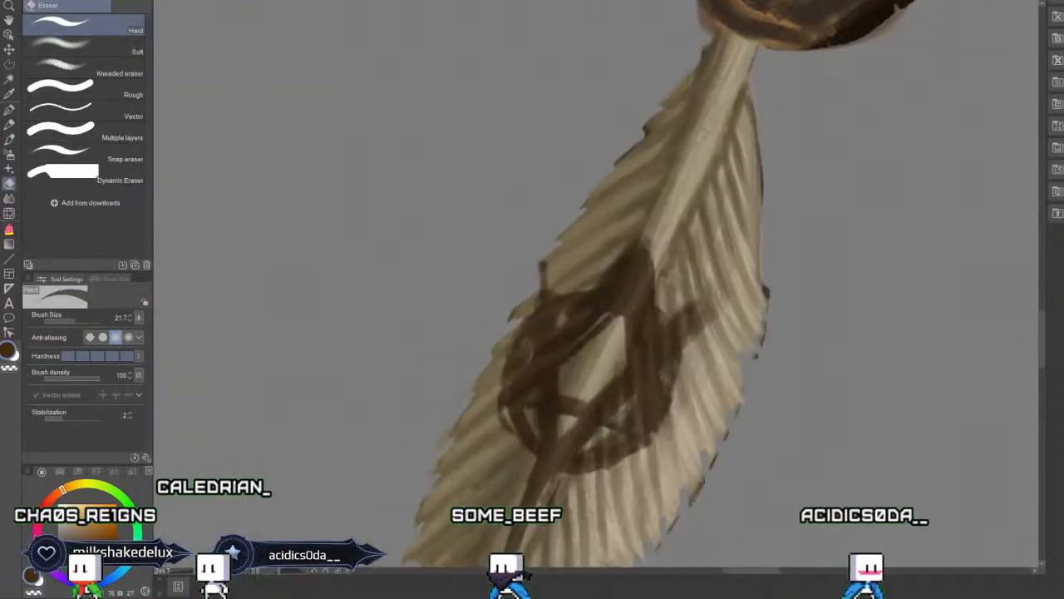
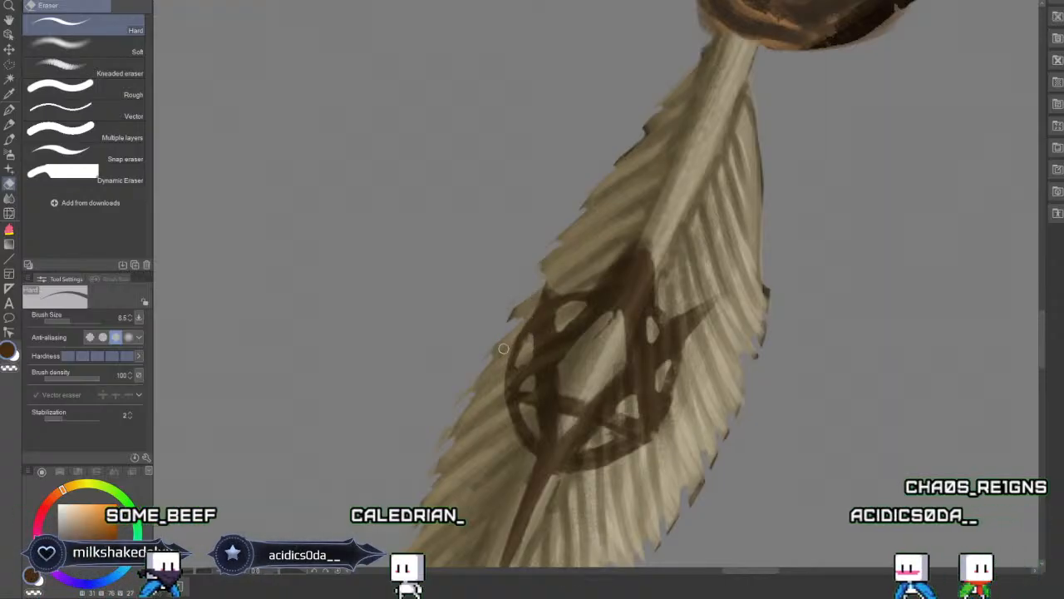
key("ctrl+minus")
key("ctrl+minus")
key("ctrl+minus")
key("ctrl+minus")
key("ctrl+minus")
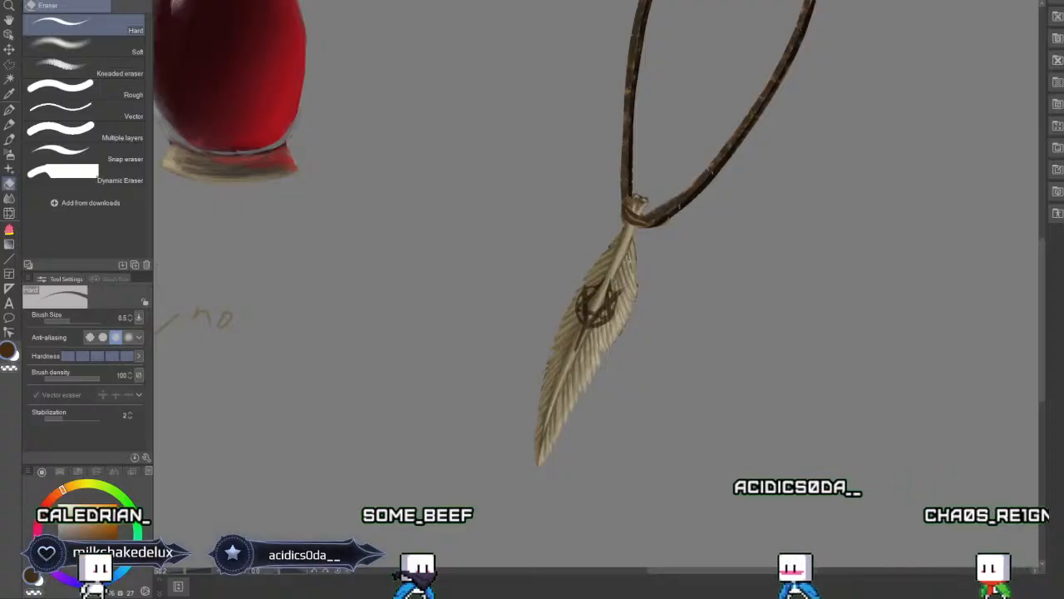
Enclose the whole feather necklace in a Polyline selection, duplicate it, and place the copy beside the original without scaling.
key("ctrl+0")
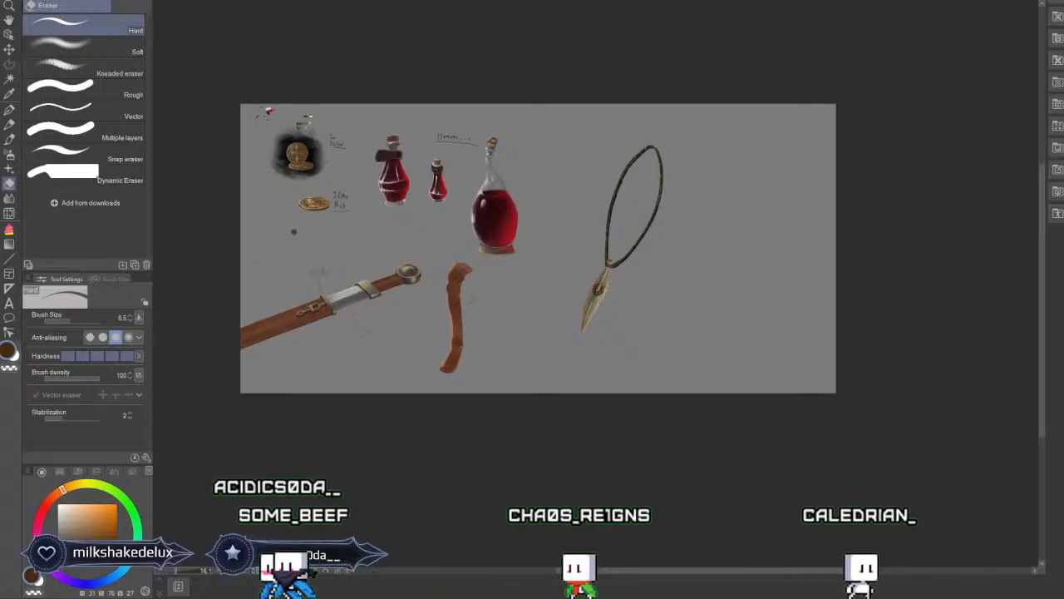
left_click(10, 64)
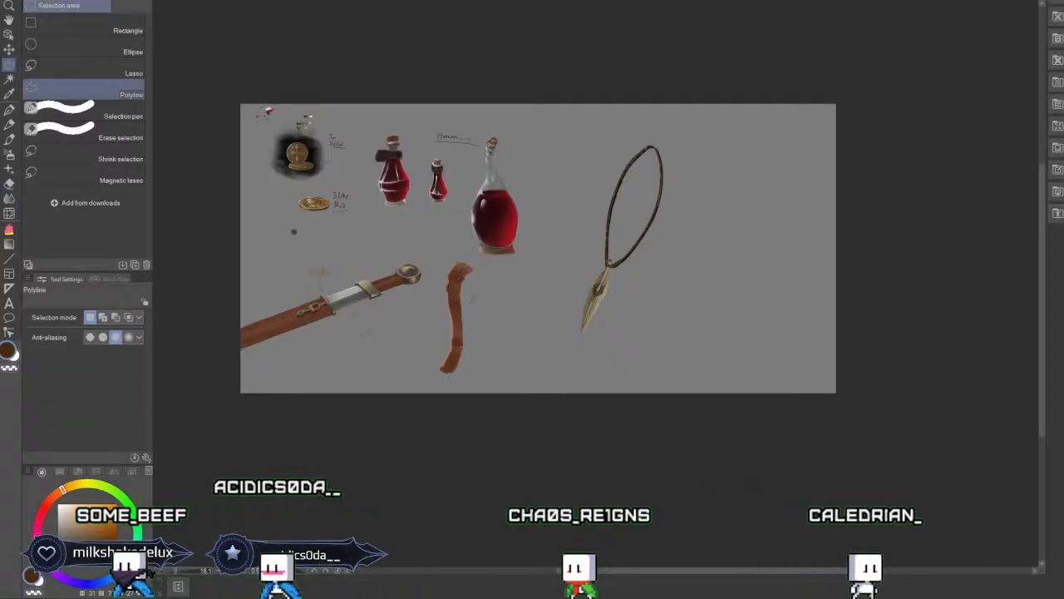
left_click(550, 325)
left_click(595, 363)
left_click(672, 295)
left_click(697, 207)
left_click(688, 148)
left_click(640, 127)
left_click(621, 131)
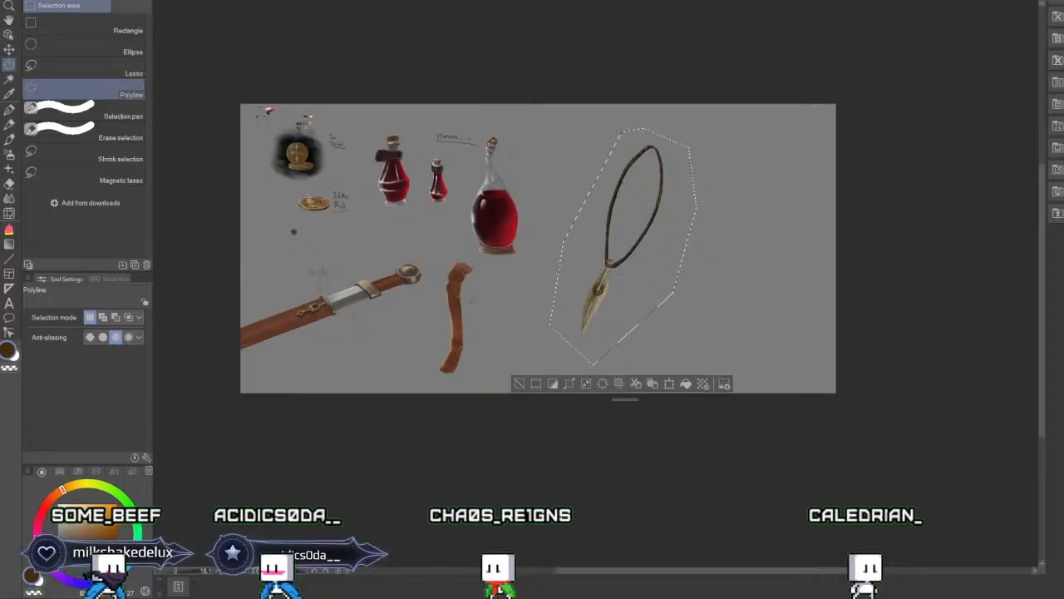
left_click(670, 384)
left_click_drag(626, 248, 677, 256)
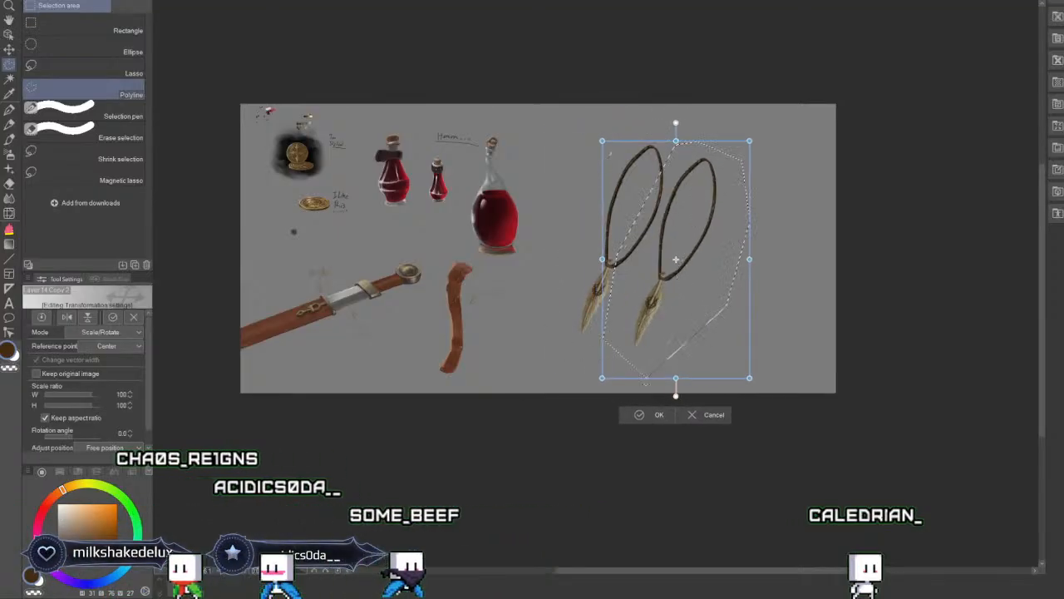
left_click(645, 409)
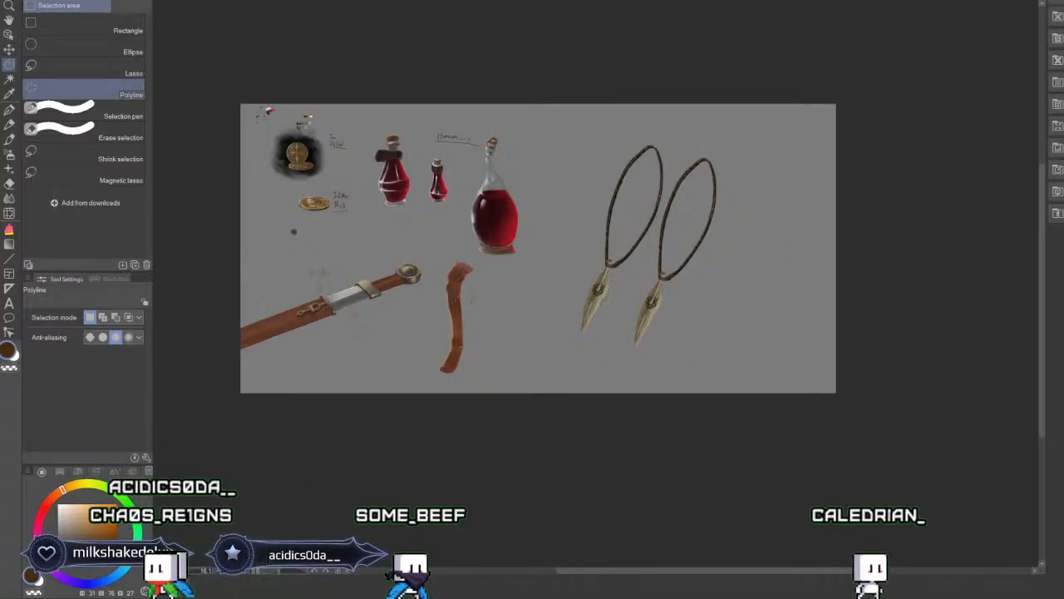
Select the lower part of the copied feather with a Polyline, shift it and rotate it about 11 degrees to break the feather, and deselect.
left_click(645, 292)
left_click(662, 335)
left_click(642, 366)
left_click(617, 356)
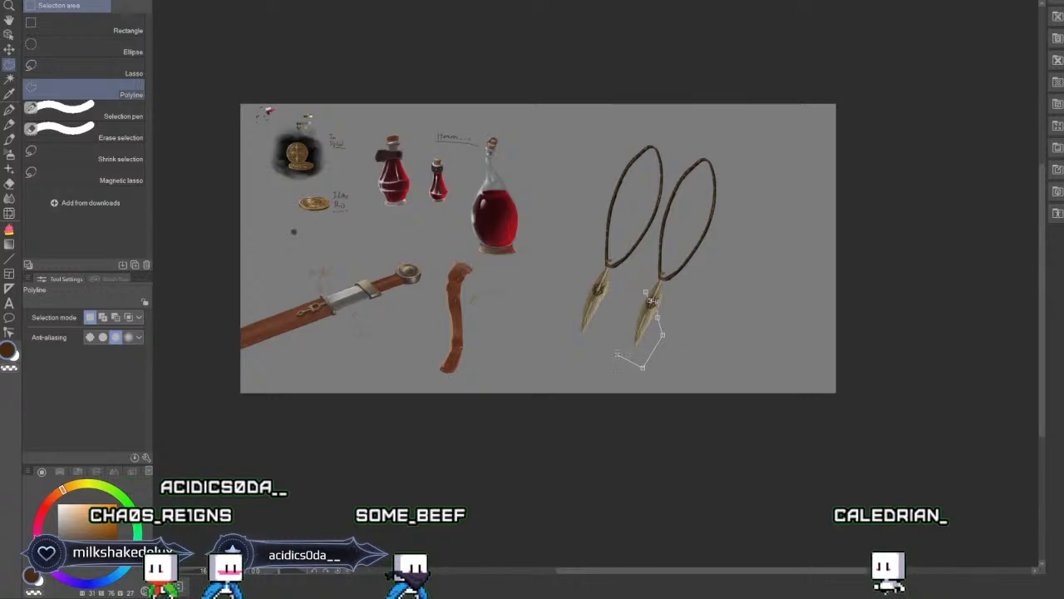
left_click(652, 301)
key("ctrl+t")
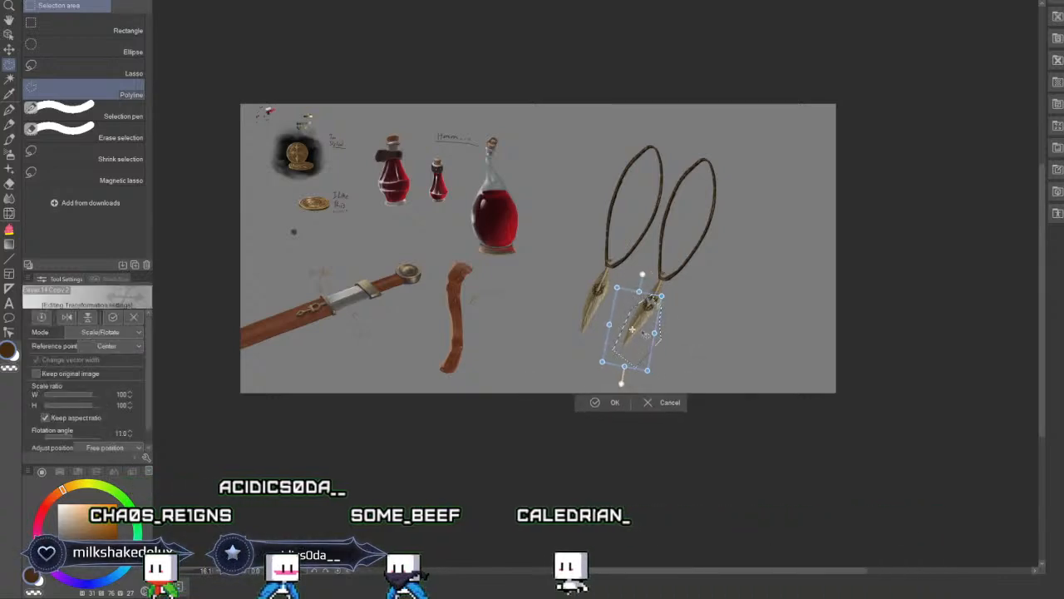
left_click(609, 402)
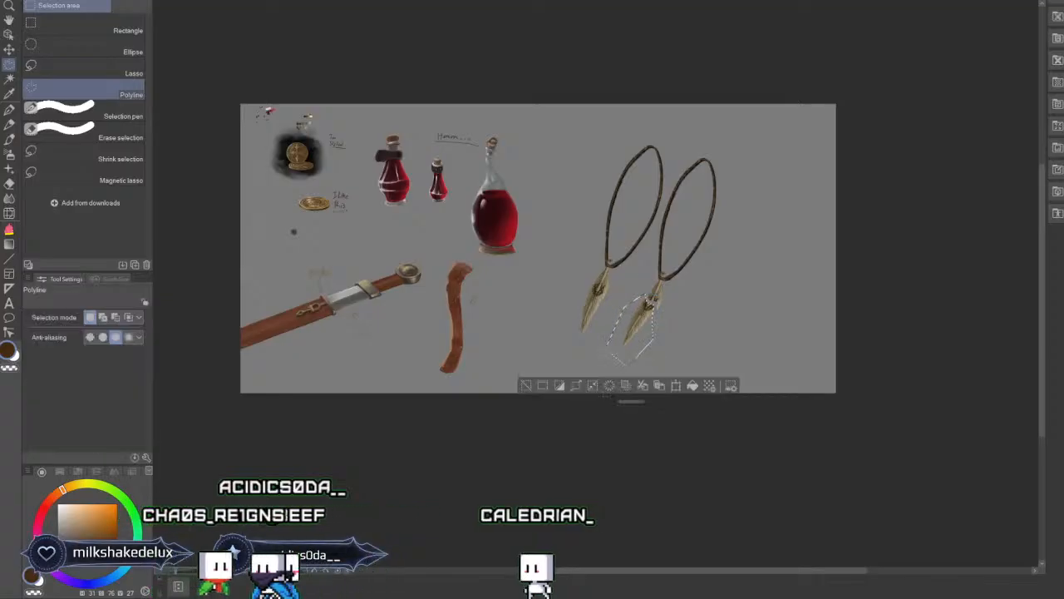
scroll(616, 274, "up", 4)
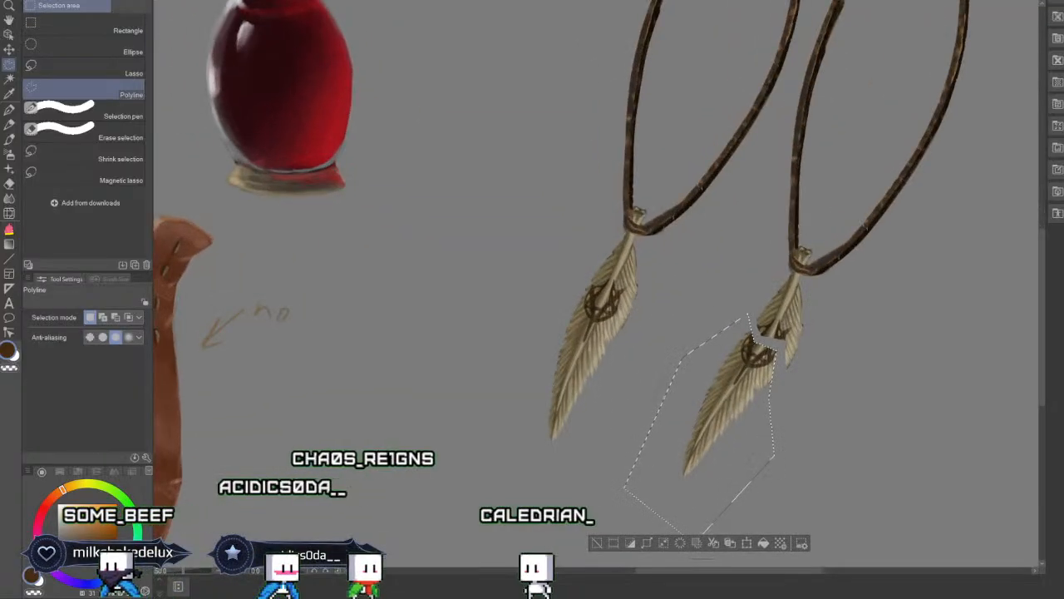
key("ctrl+d")
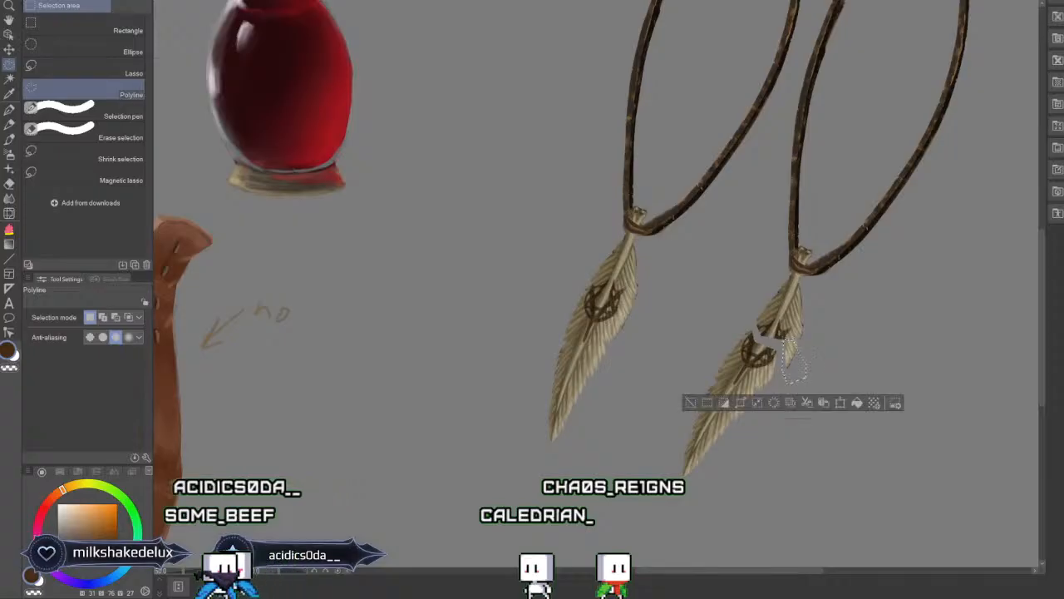
Transform the selected small sliver beside the copied feather's break so it separates slightly from the upper piece, and clear the selection.
left_click(823, 403)
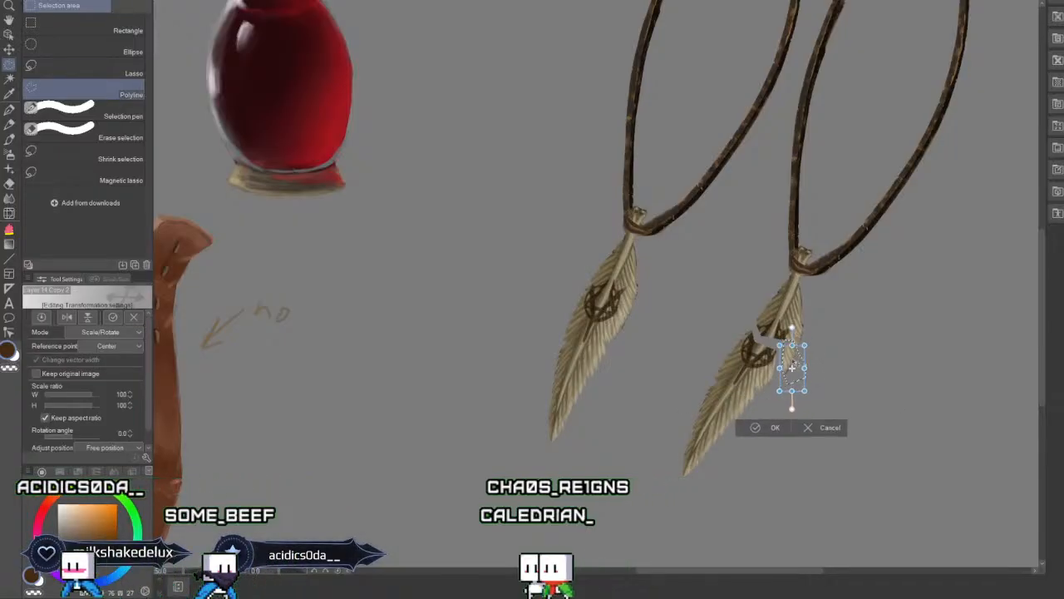
left_click(769, 427)
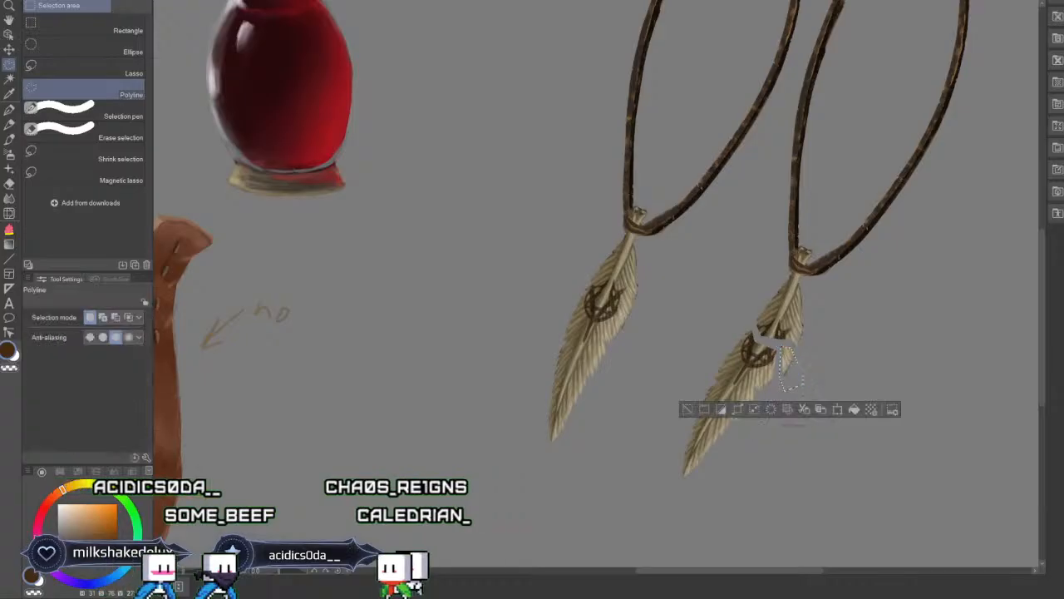
left_click(691, 409)
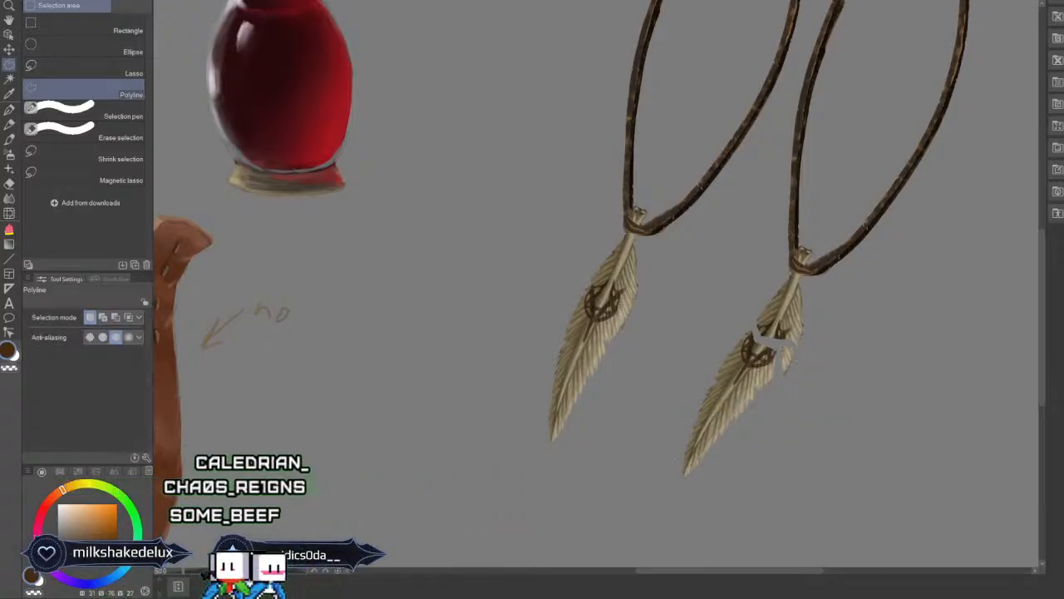
Refine the copied feather's broken edges with Chalk 23 pixels 1 at size 7.8, the Hard eraser at 8.5, and Chalk 3 at 13.0 in sampled feather colors.
left_click(10, 140)
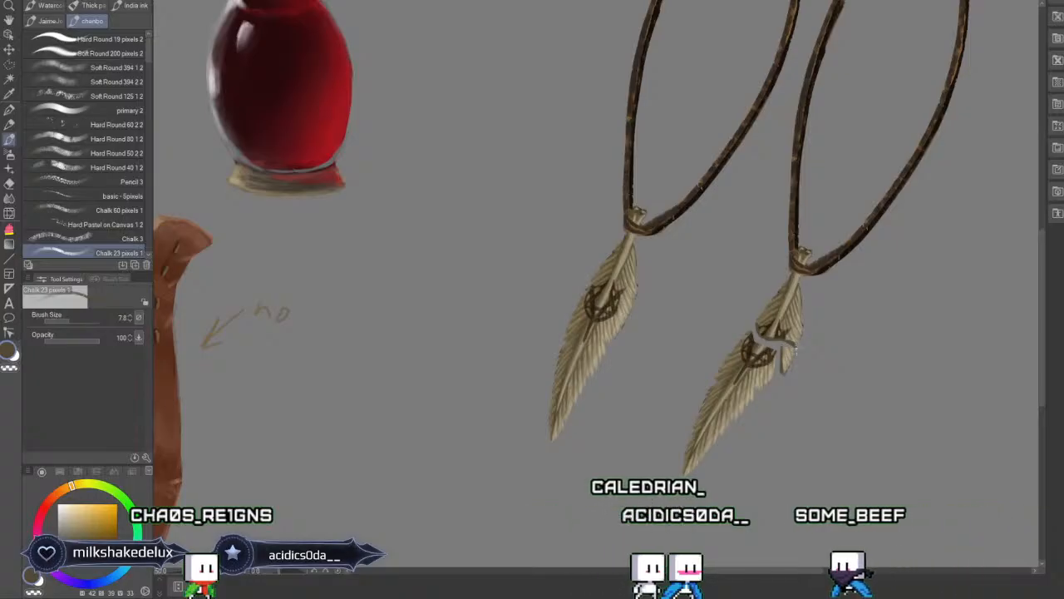
key("e")
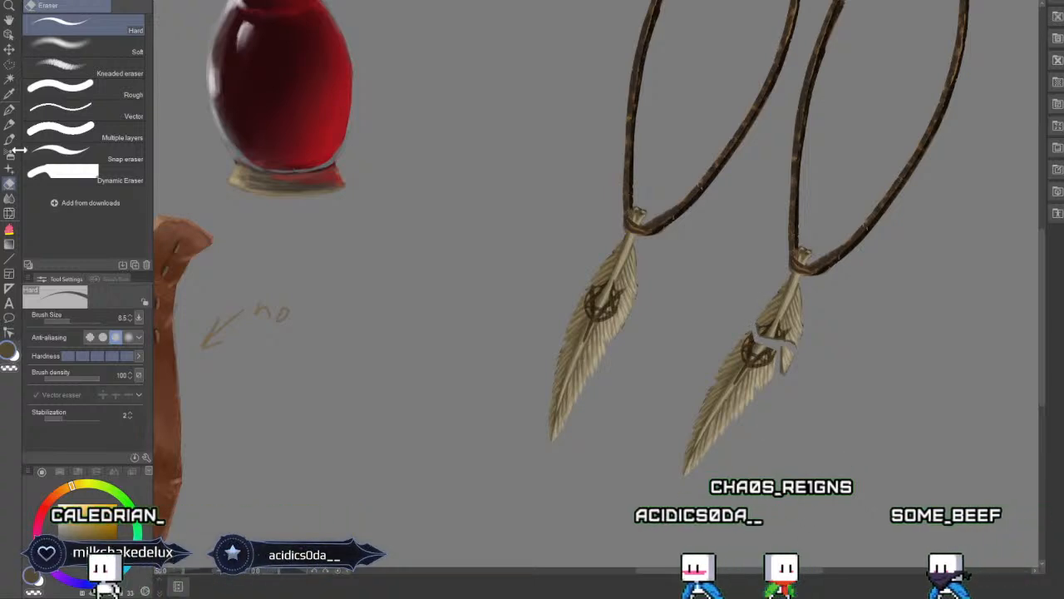
left_click(11, 143)
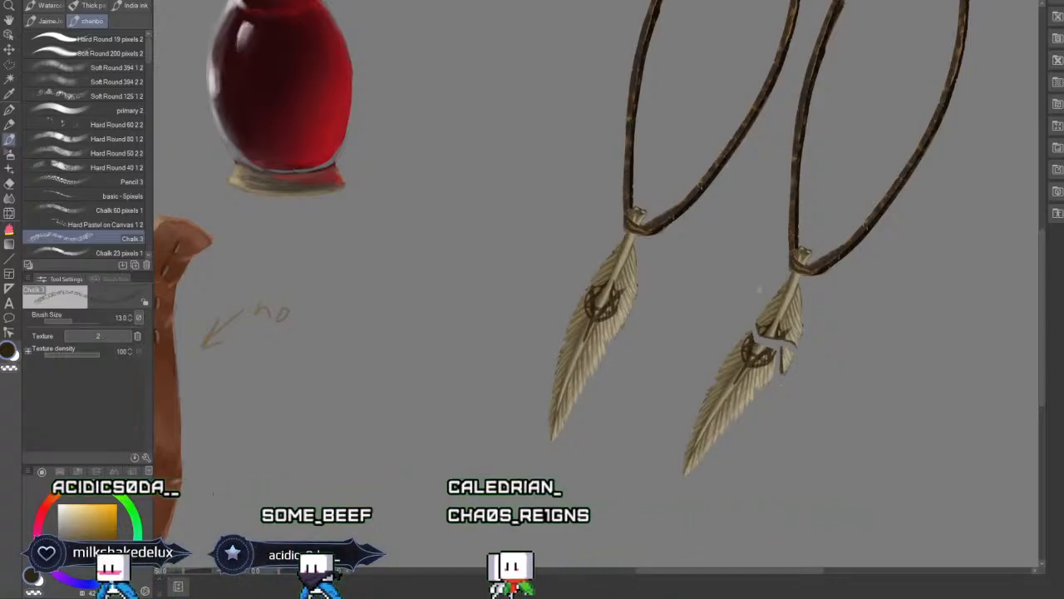
left_click(770, 308, "alt")
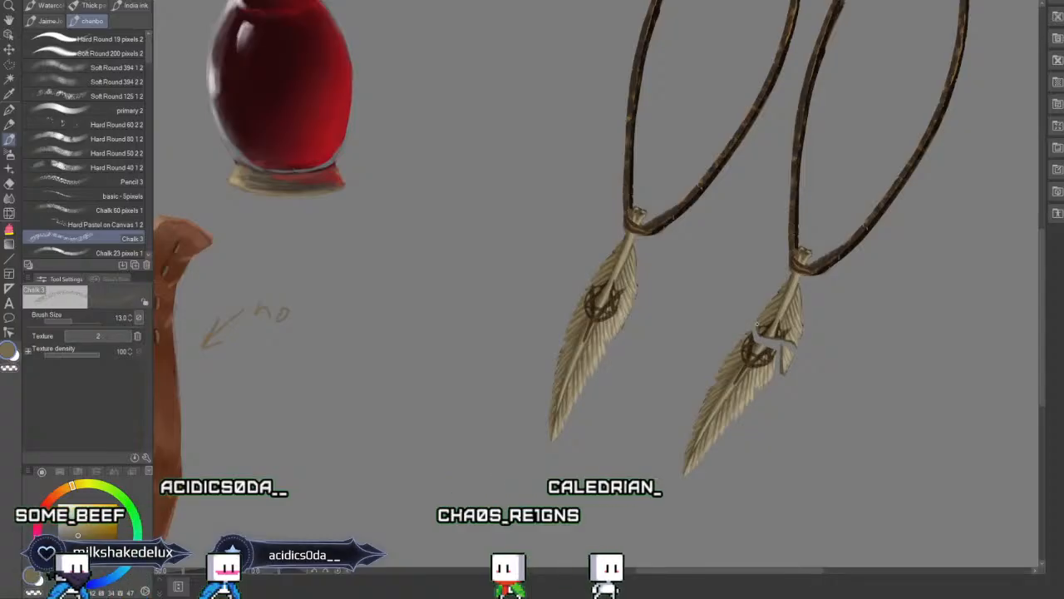
left_click(777, 326, "alt")
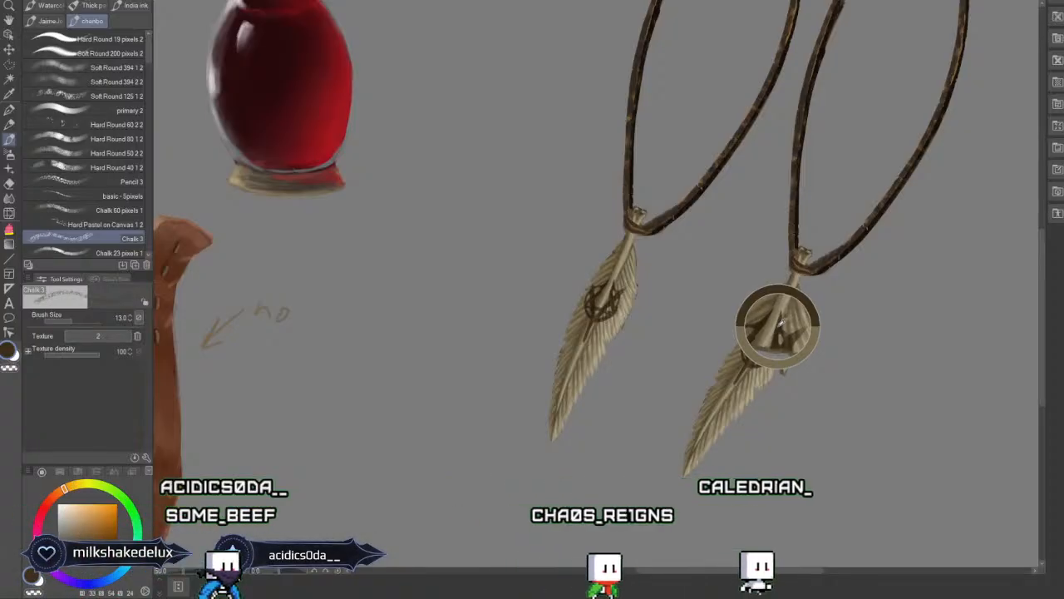
left_click_drag(757, 335, 790, 343)
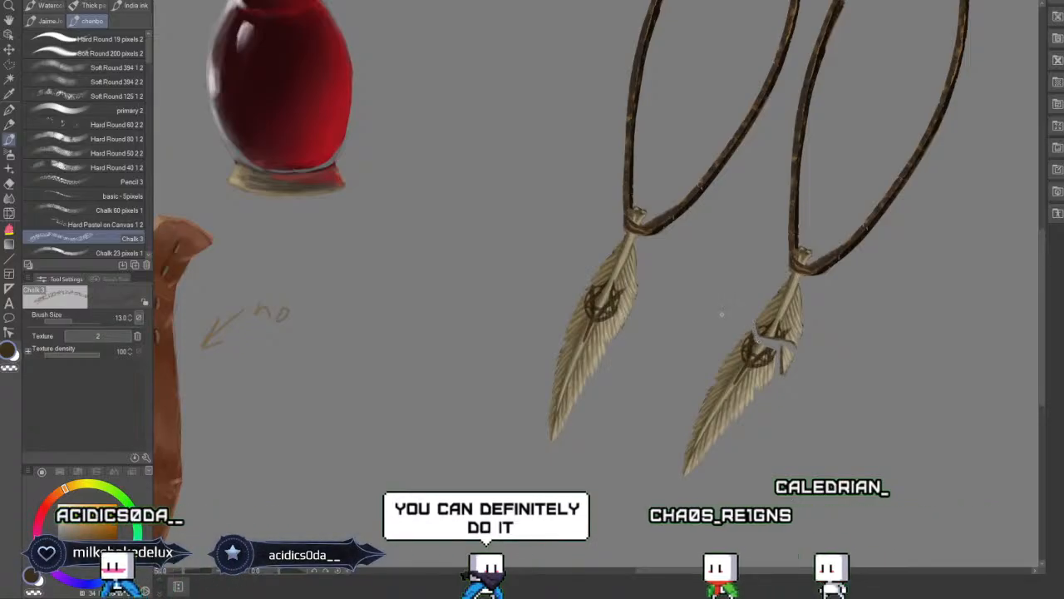
Pick a pale teal drawing color and select the emblem's dark markings on the broken feather with Auto Select, Selection for referred layers.
left_click(10, 184)
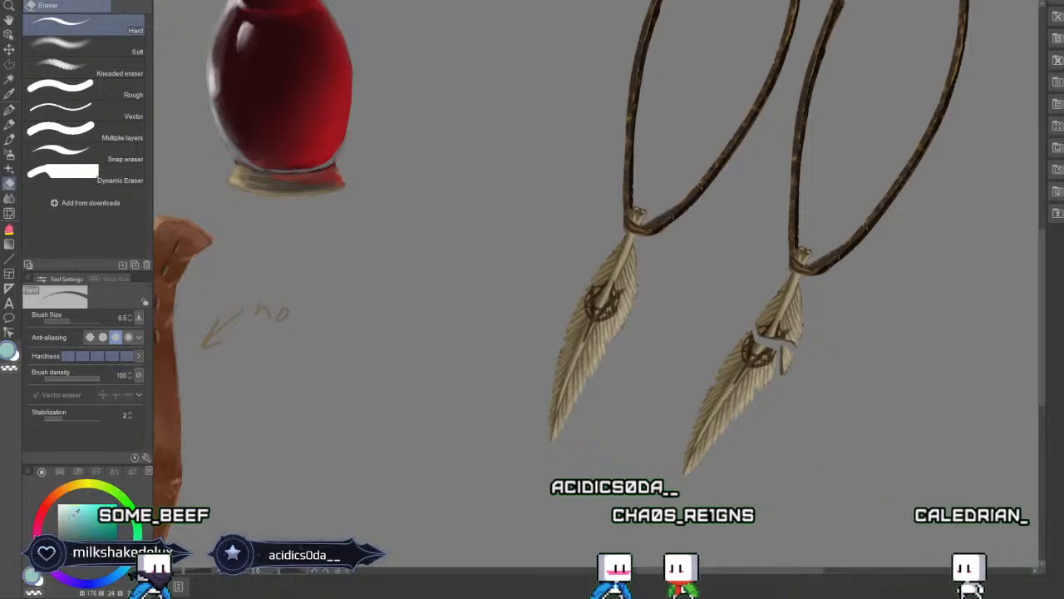
left_click(73, 316)
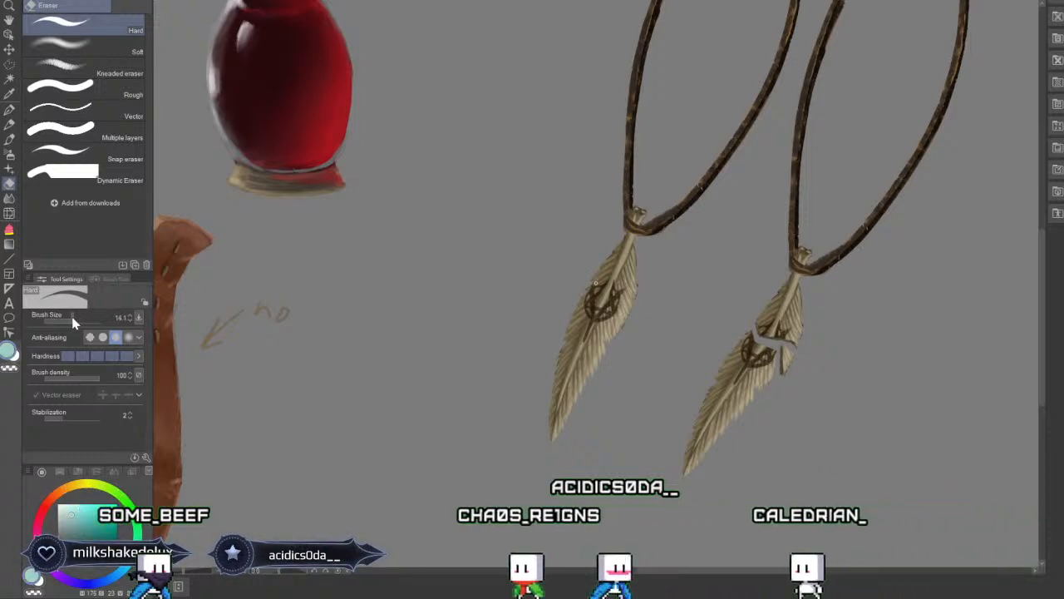
key("b")
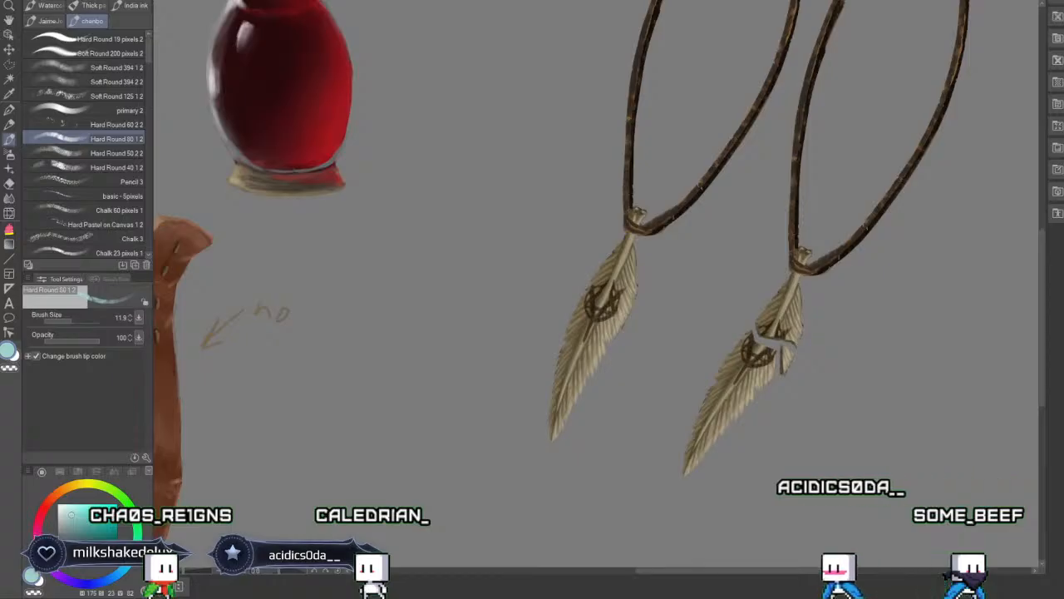
left_click(10, 77)
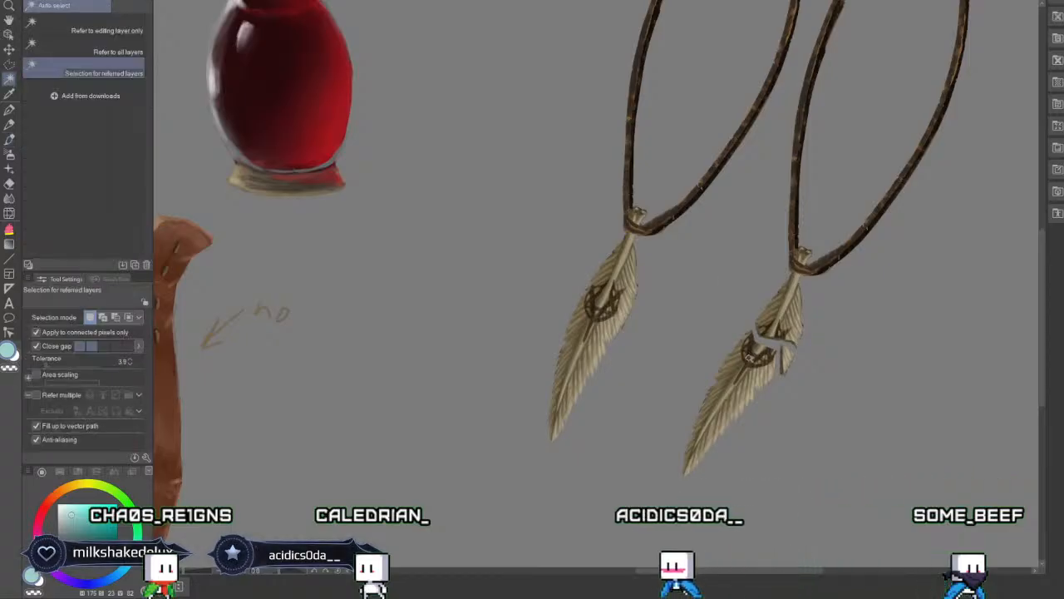
left_click(747, 357)
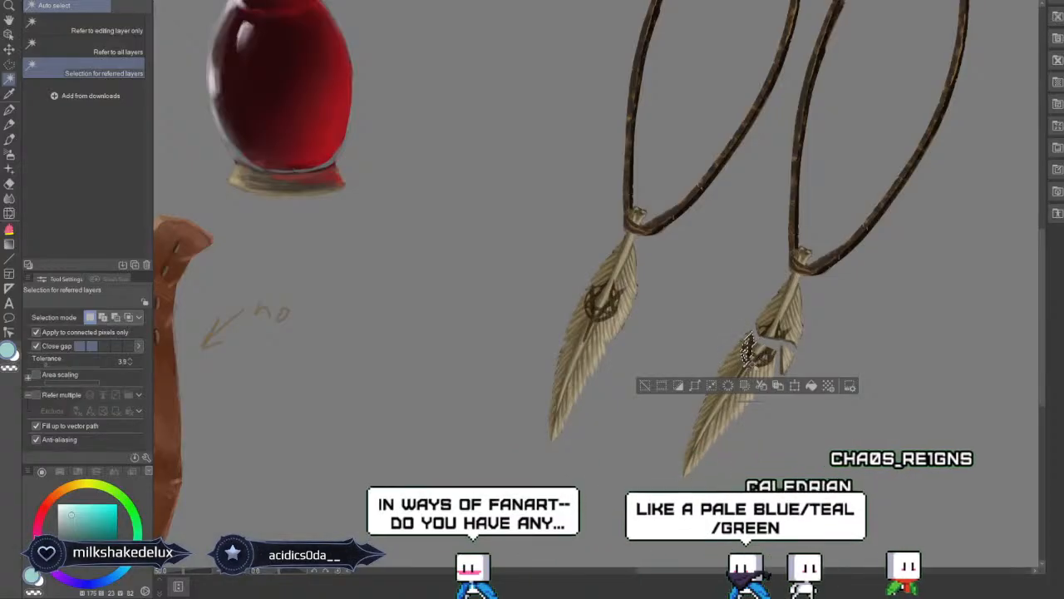
left_click(752, 355)
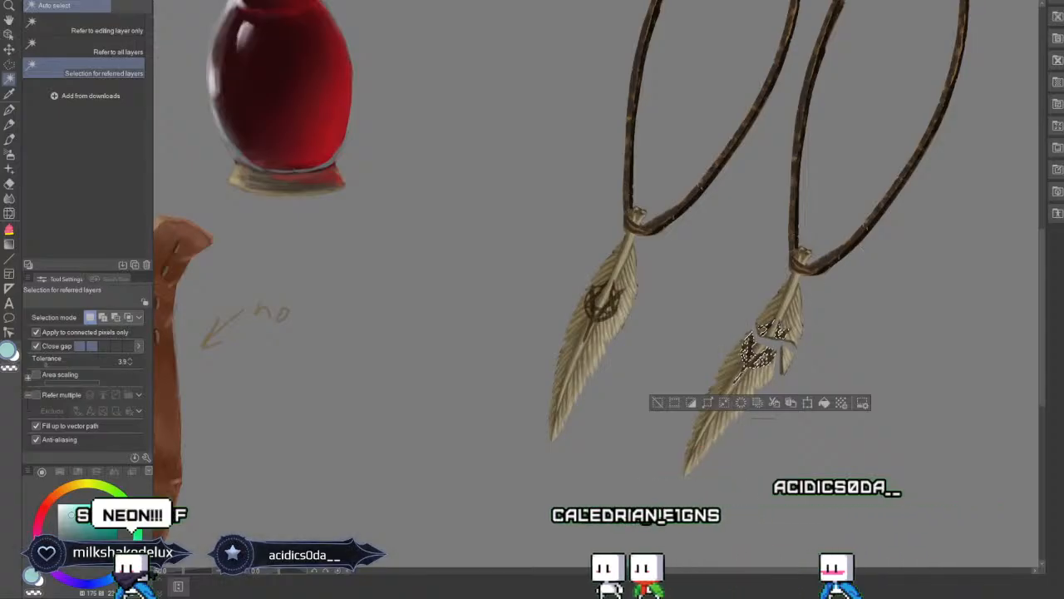
Try the edge brush at size 373 on the selected emblem of the broken feather.
left_click(10, 140)
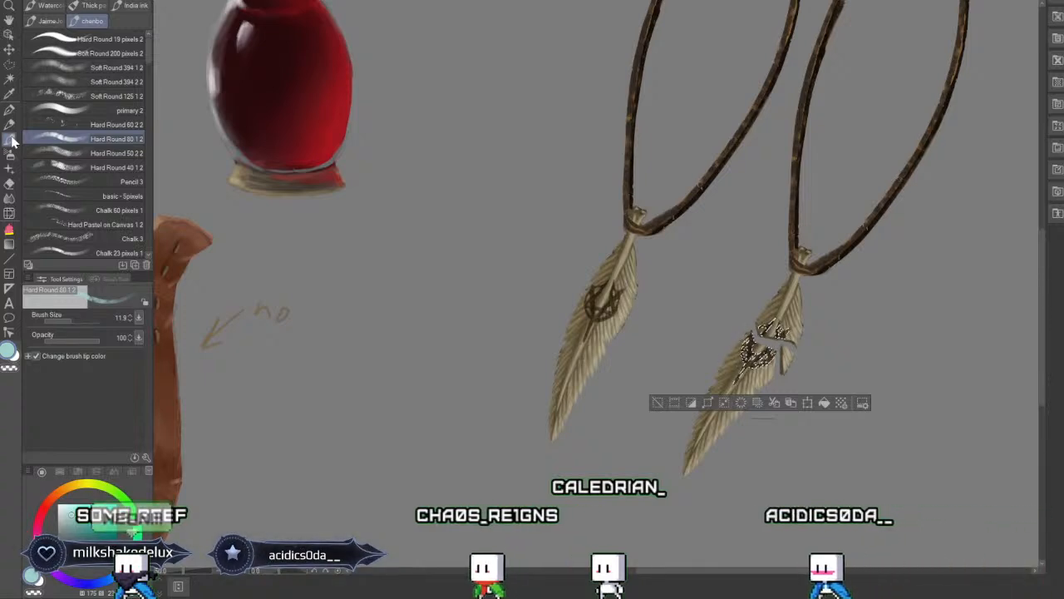
mouse_move(147, 55)
left_mouse_down()
mouse_move(157, 248)
mouse_move(150, 210)
left_mouse_up()
left_click(126, 202)
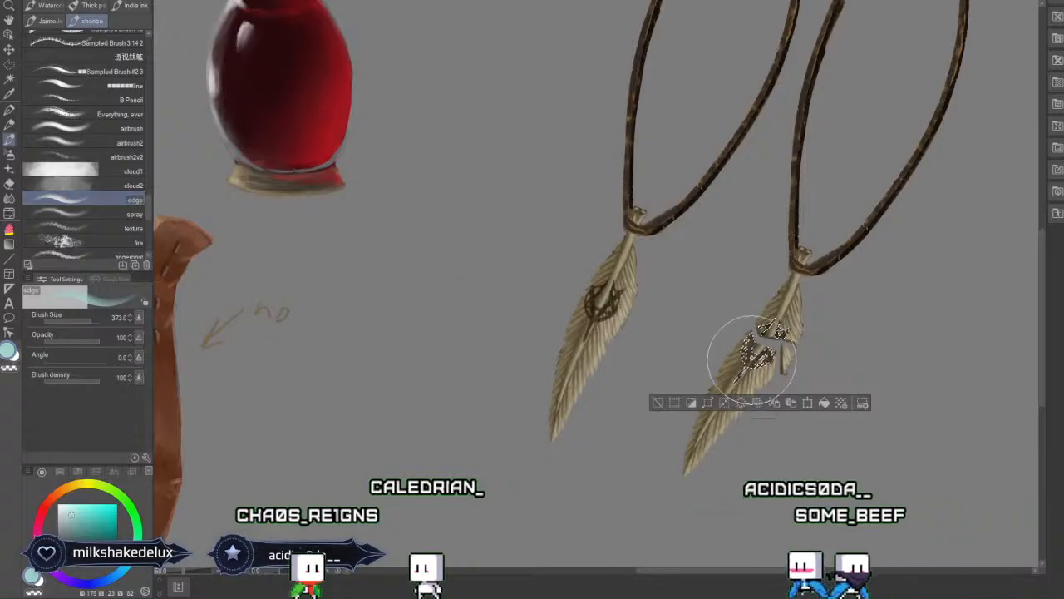
mouse_move(752, 355)
left_mouse_down()
mouse_move(776, 340)
mouse_move(758, 364)
mouse_move(743, 351)
mouse_move(770, 340)
left_mouse_up()
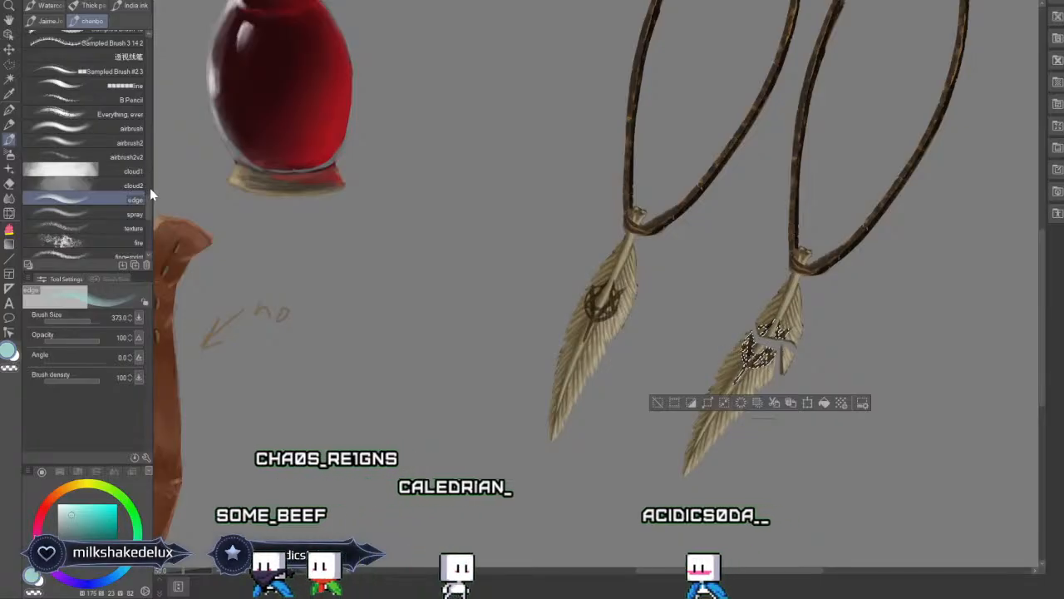
Color the selected emblem pale teal with the airbrush2 brush at size 10.1, fill the selection, and deselect.
left_click_drag(147, 204, 151, 109)
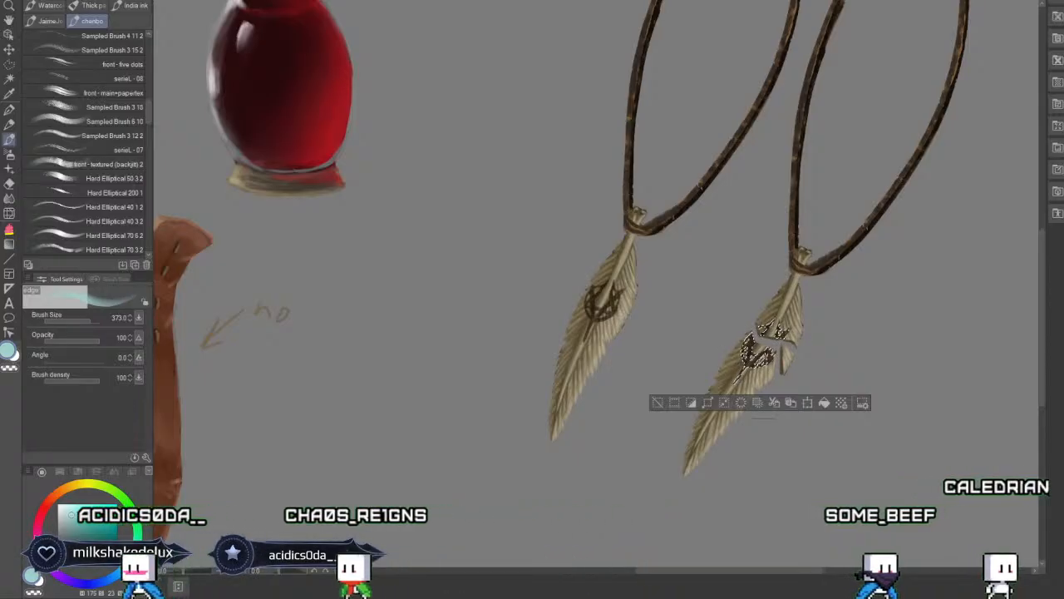
scroll(148, 110, "up", 1)
mouse_move(145, 112)
left_mouse_down()
mouse_move(146, 130)
mouse_move(147, 48)
mouse_move(147, 239)
mouse_move(144, 98)
mouse_move(143, 193)
mouse_move(128, 199)
left_mouse_up()
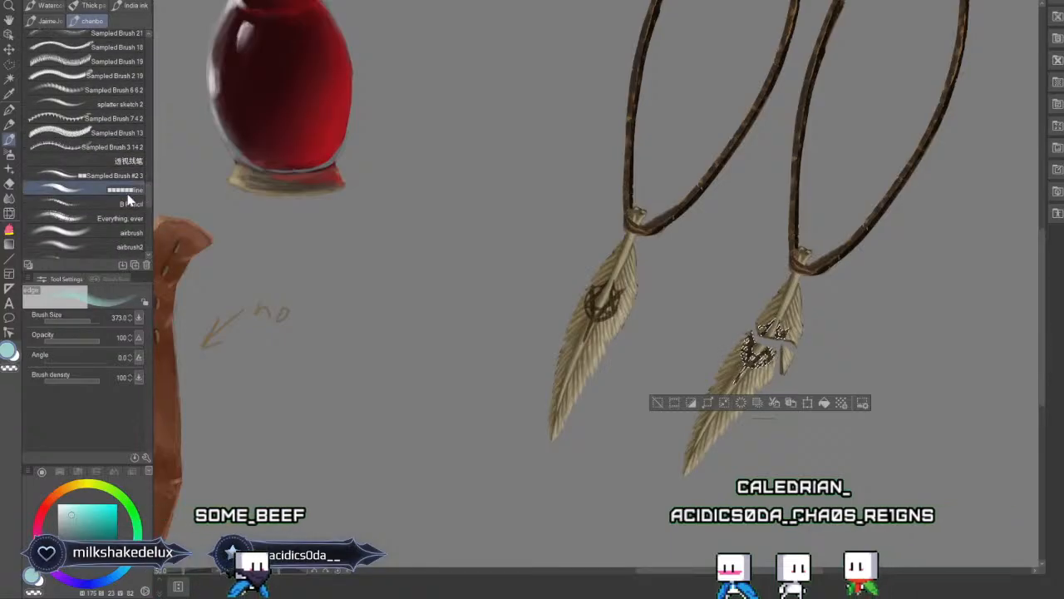
left_click(99, 247)
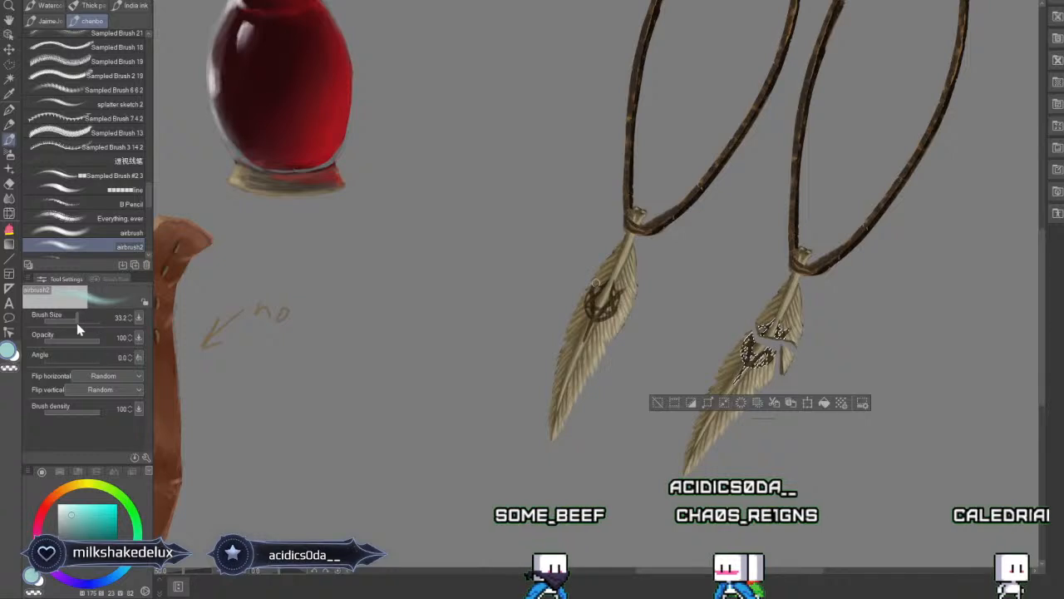
left_click_drag(73, 322, 71, 321)
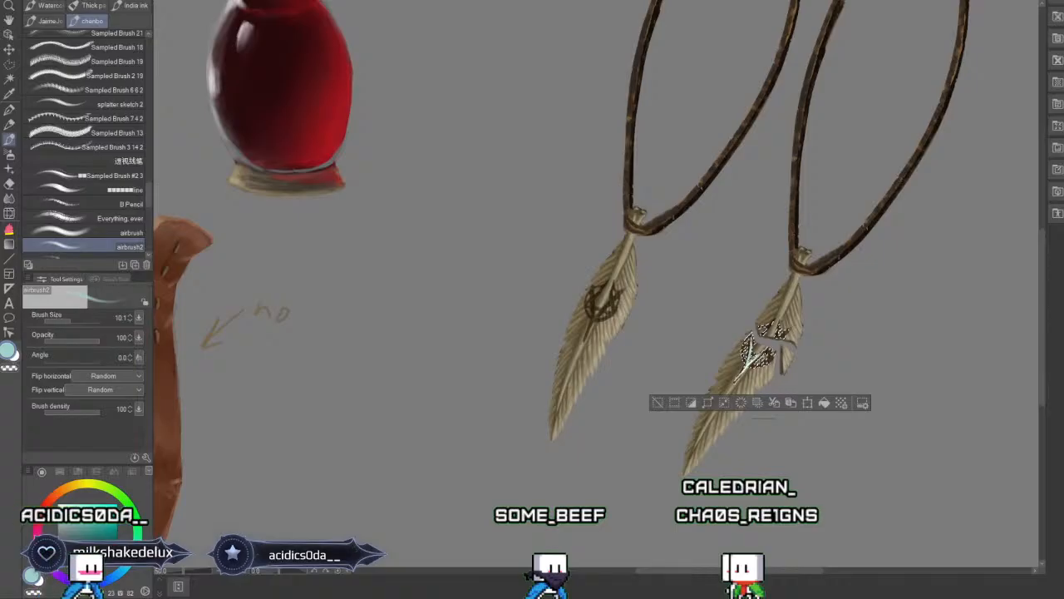
left_click(823, 403)
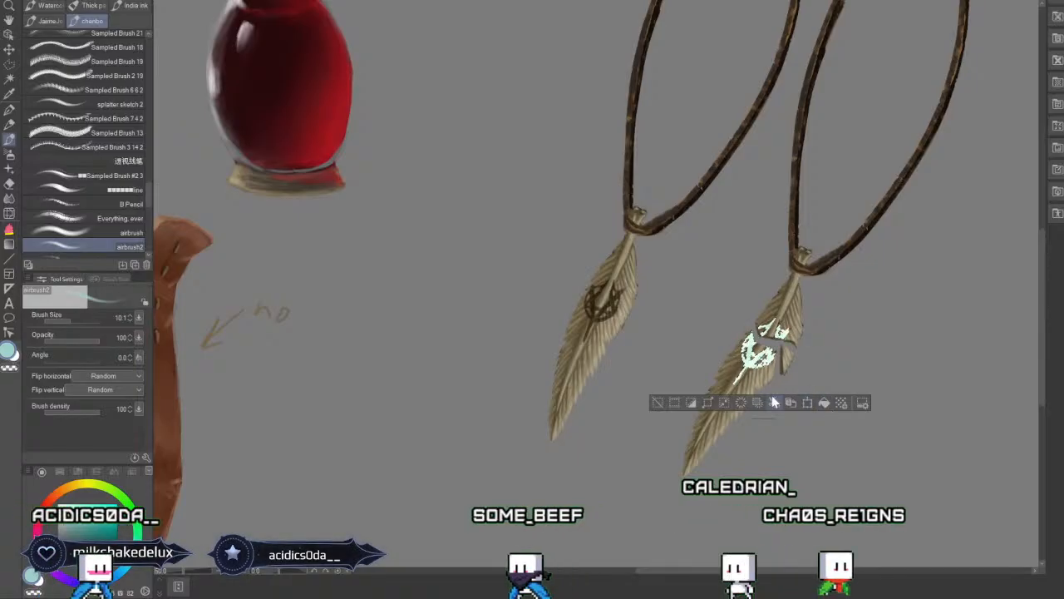
left_click(657, 403)
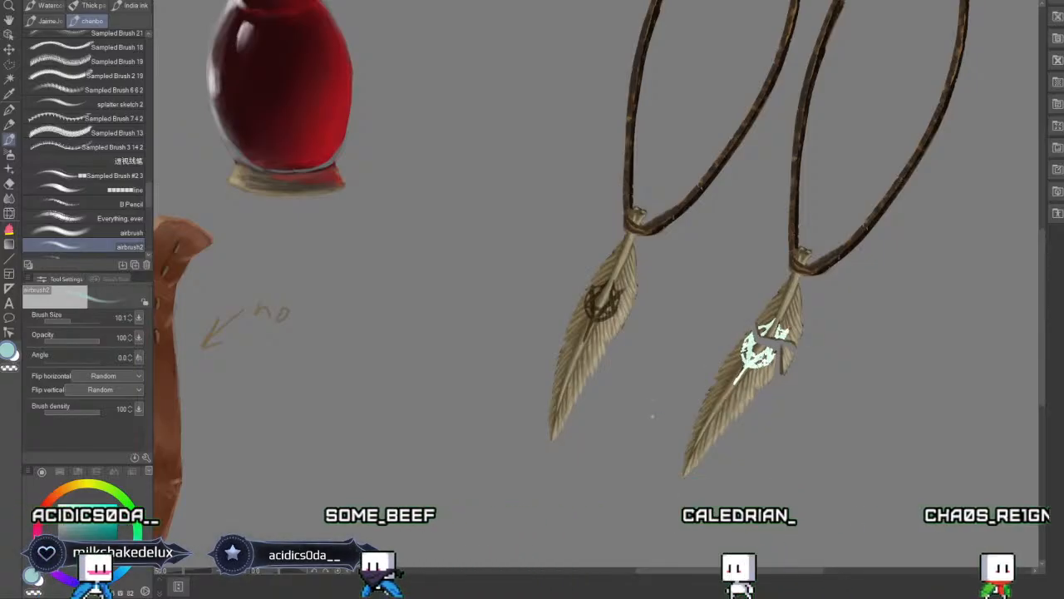
Thin and fade parts of the teal emblem with the Soft eraser at size 13.0.
key("e")
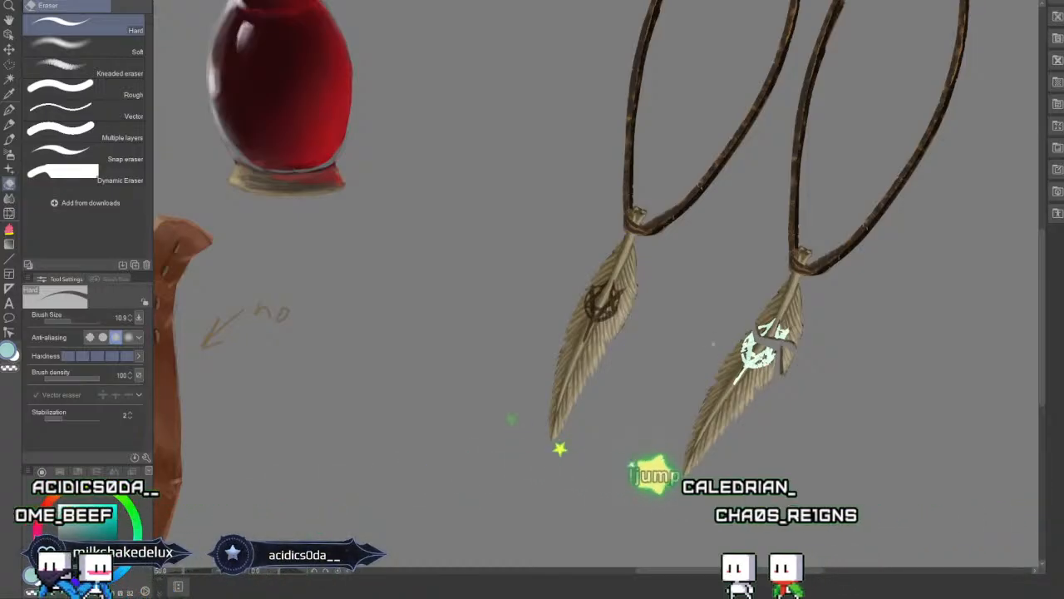
left_click(83, 51)
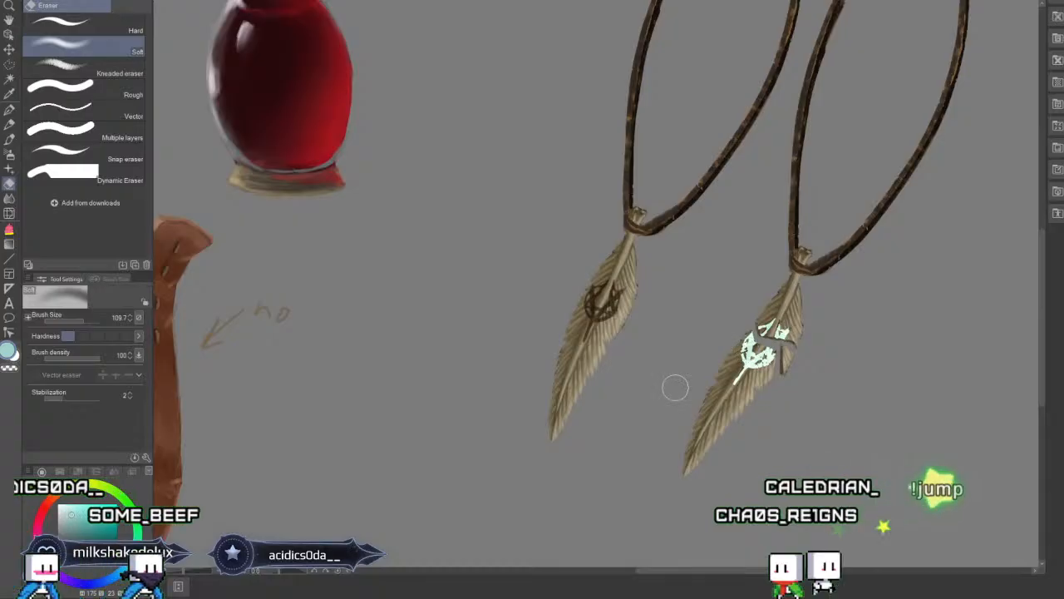
left_click(69, 321)
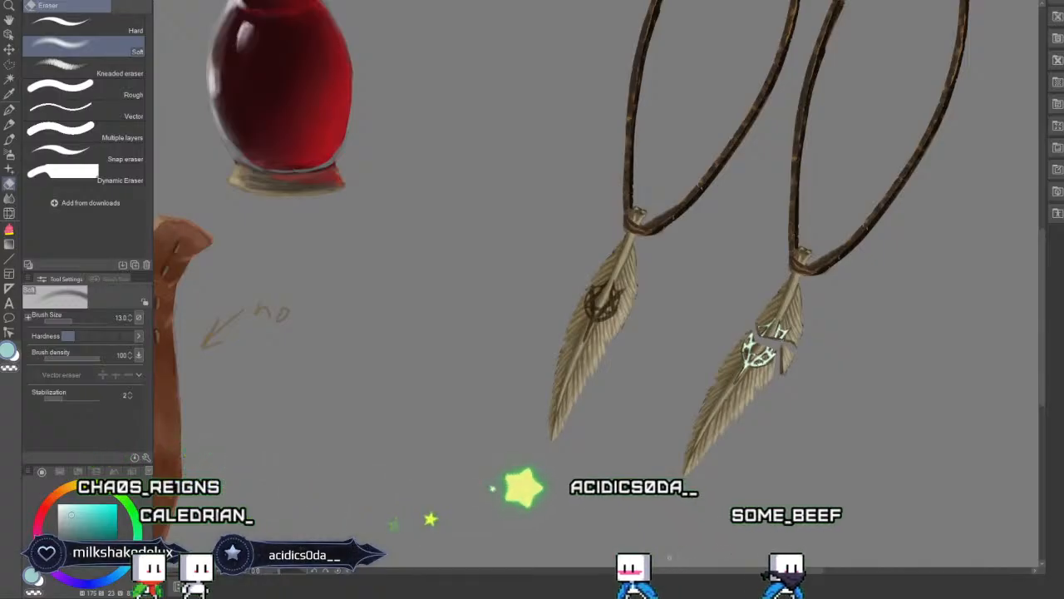
Paint teal over the emblem and break with airbrush2 at size 42.9, and switch that paint to a luminous blending mode.
left_click(10, 140)
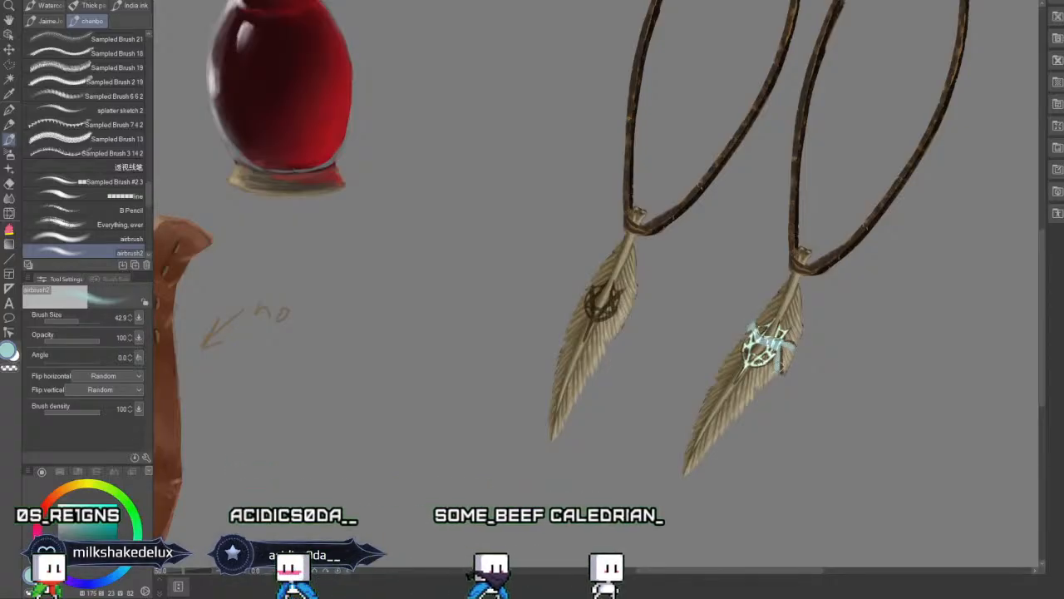
left_click_drag(755, 317, 737, 342)
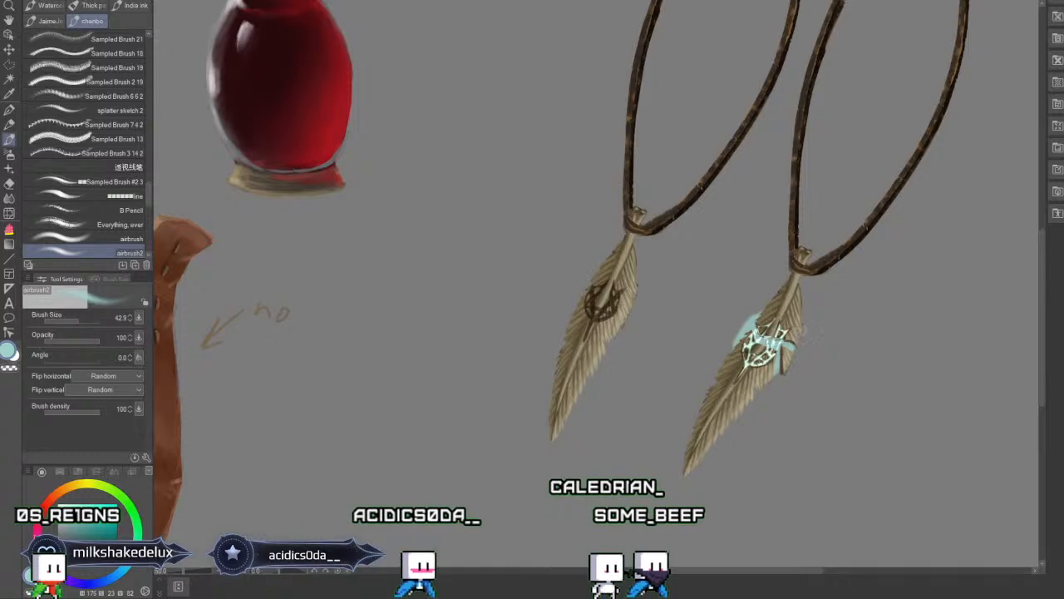
mouse_move(807, 316)
left_mouse_down()
mouse_move(798, 340)
mouse_move(752, 358)
left_mouse_up()
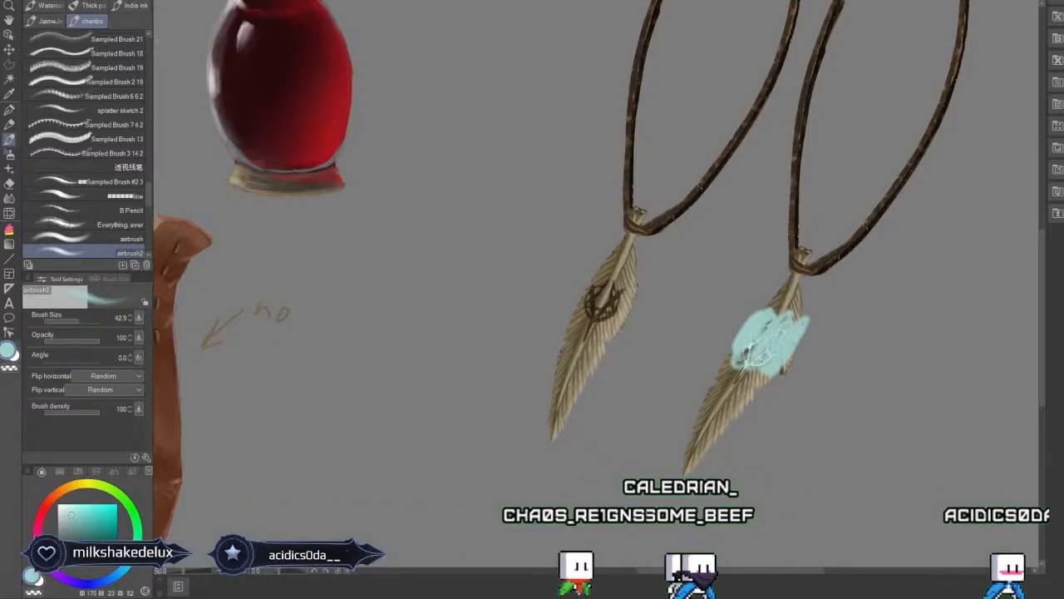
key("Down")
key("Down")
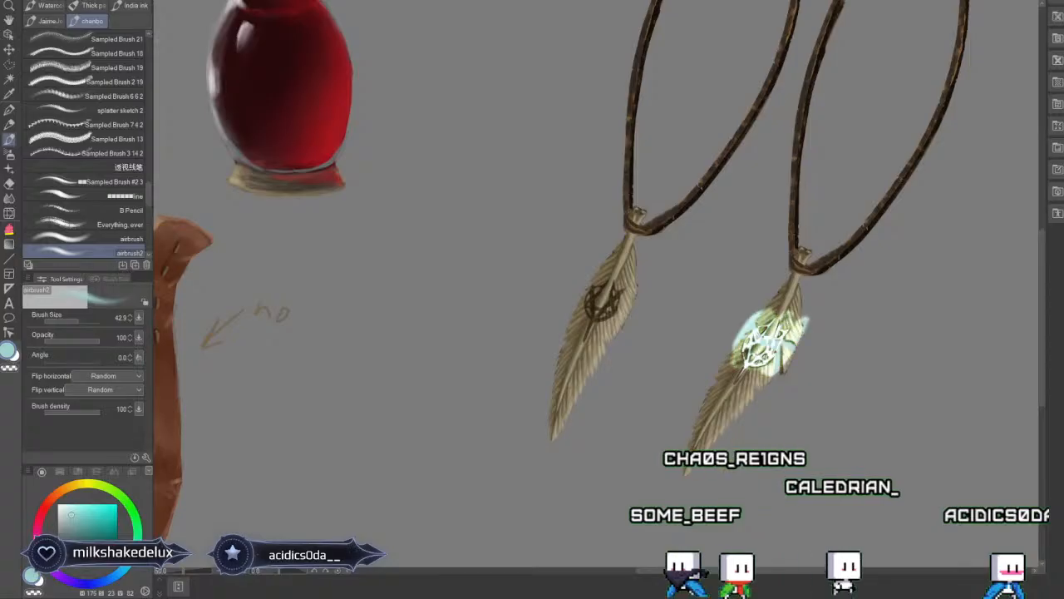
key("Down")
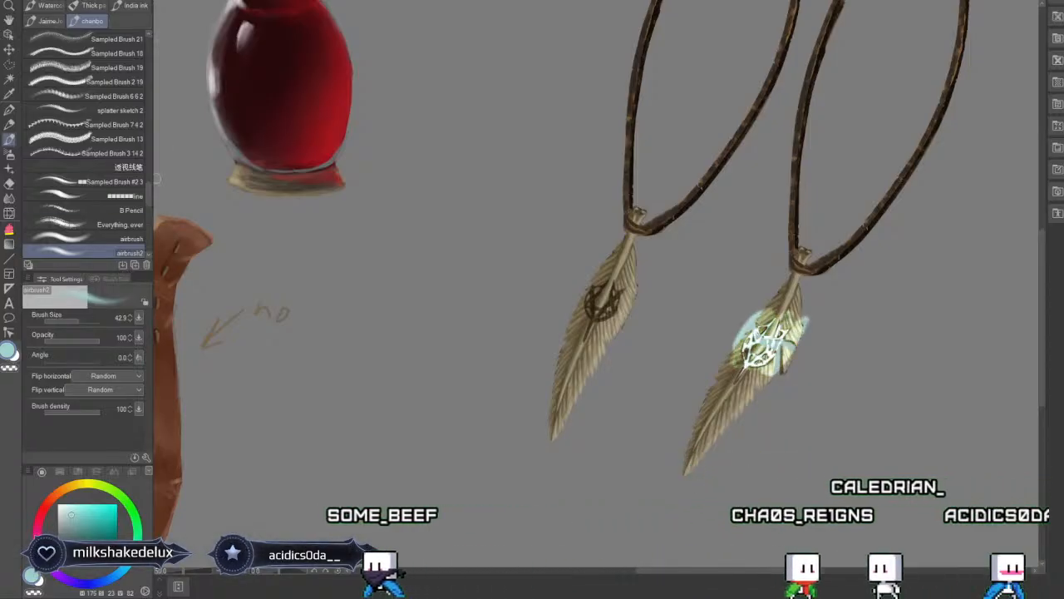
Paint a wide pale teal halo around the broken feather's upper part with the primary 2 brush at size 60.4.
scroll(150, 58, "up", 6)
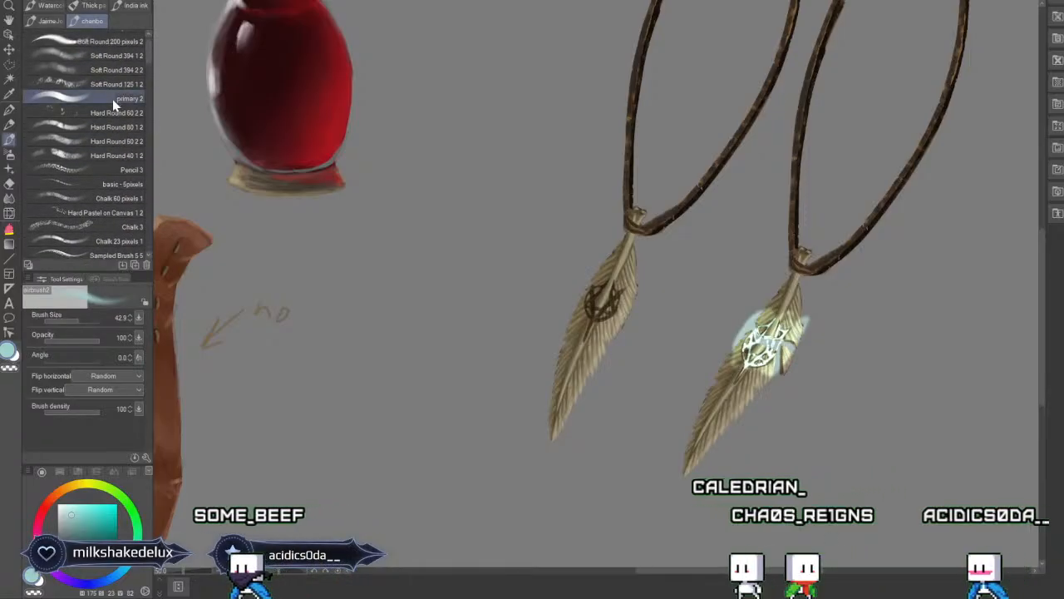
left_click(112, 98)
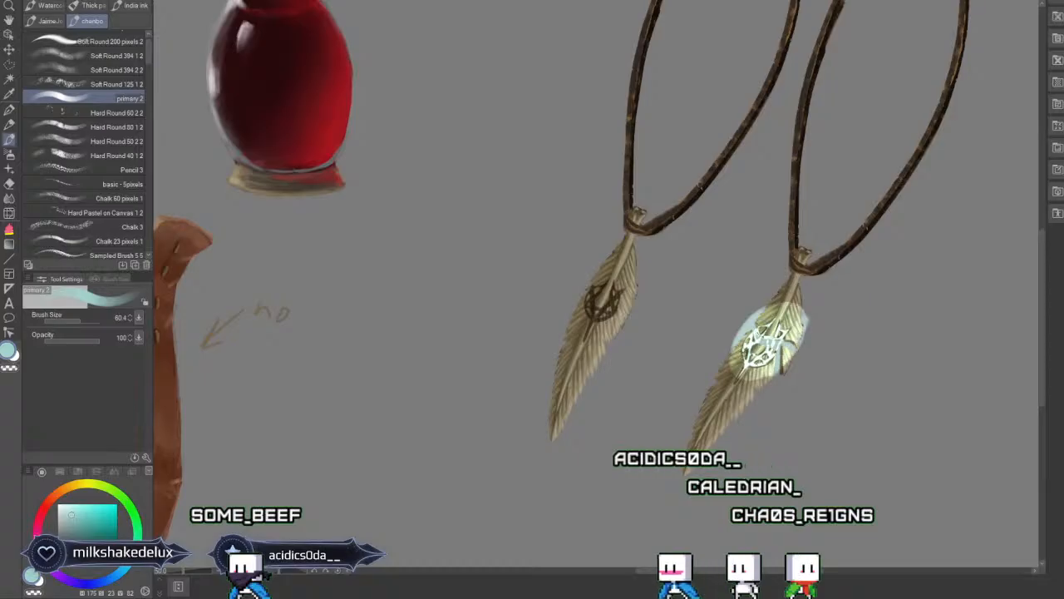
left_click_drag(794, 316, 722, 351)
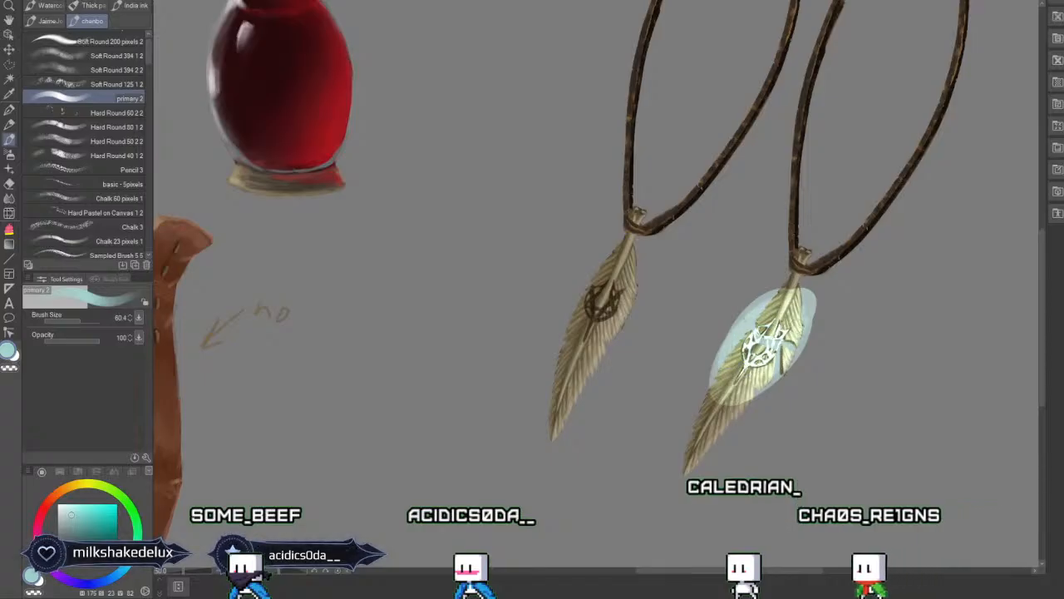
left_click_drag(810, 309, 827, 336)
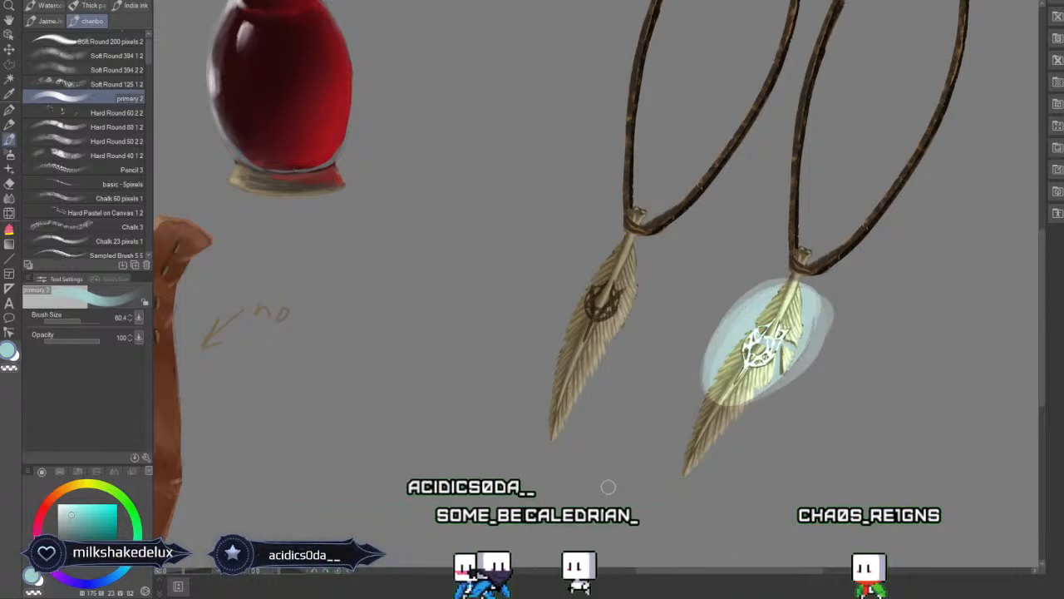
Smooth the halo into a soft glow with Blend at size 65.8, extending it toward the feather tip with primary 2 strokes.
left_click(9, 198)
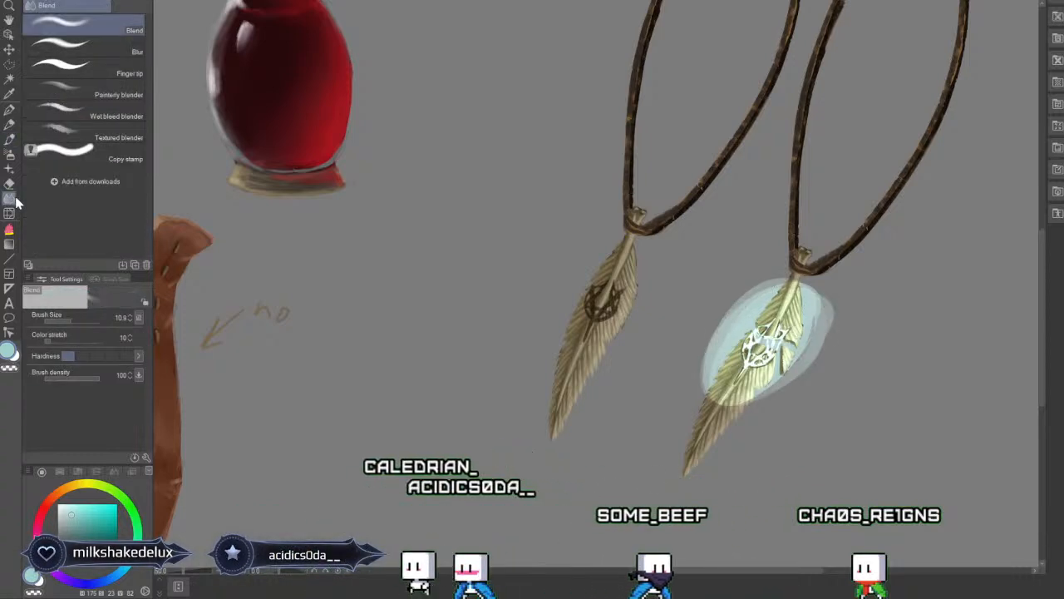
left_click(78, 317)
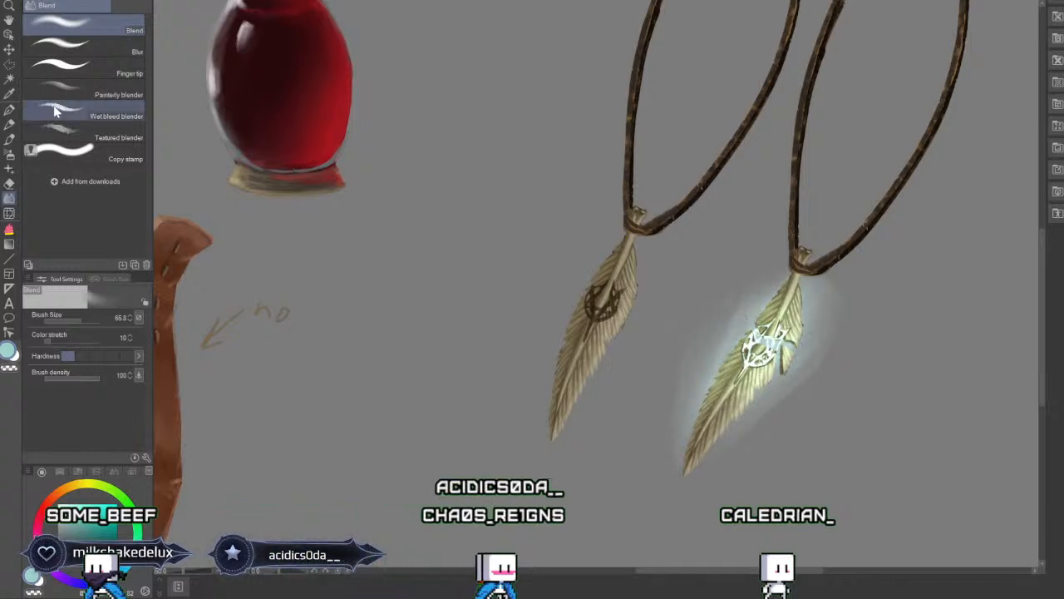
left_click(11, 142)
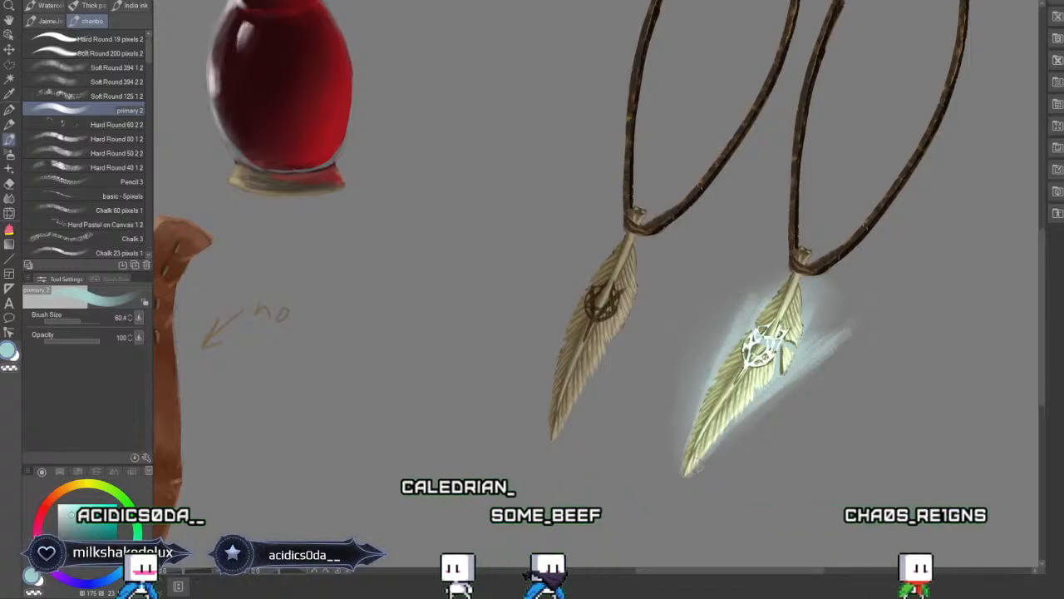
key("j")
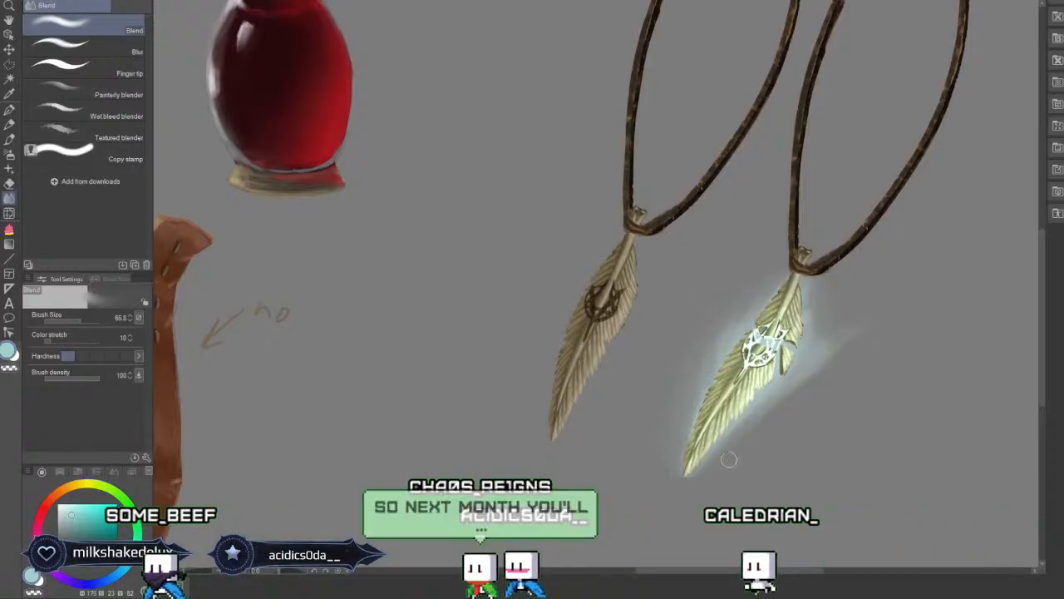
Undo the last brightening of the broken feather's glow and compare both pendants on the whole prop sheet.
scroll(606, 279, "down", 5)
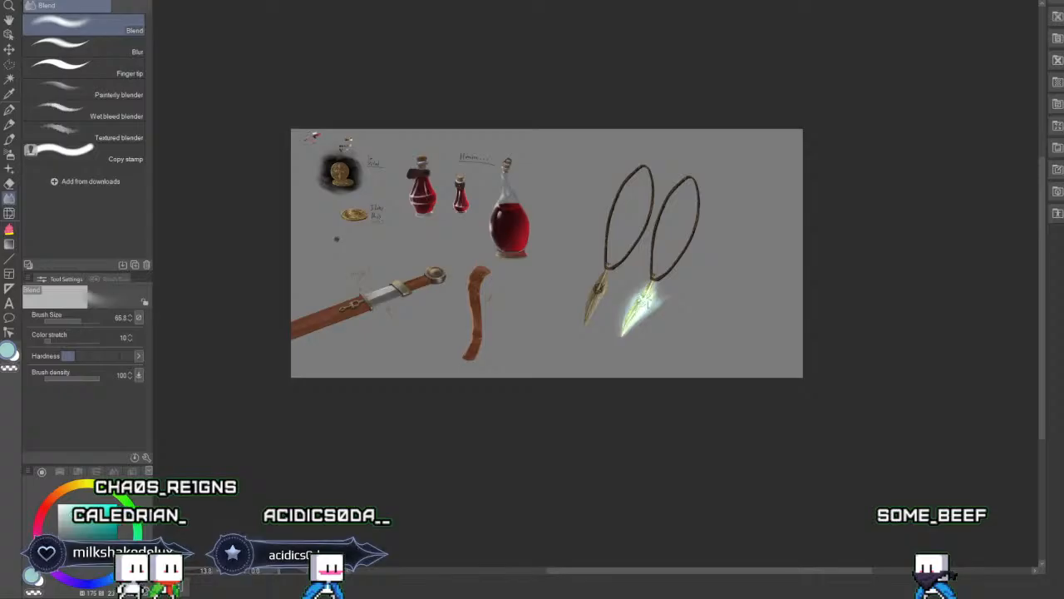
scroll(599, 281, "up", 5)
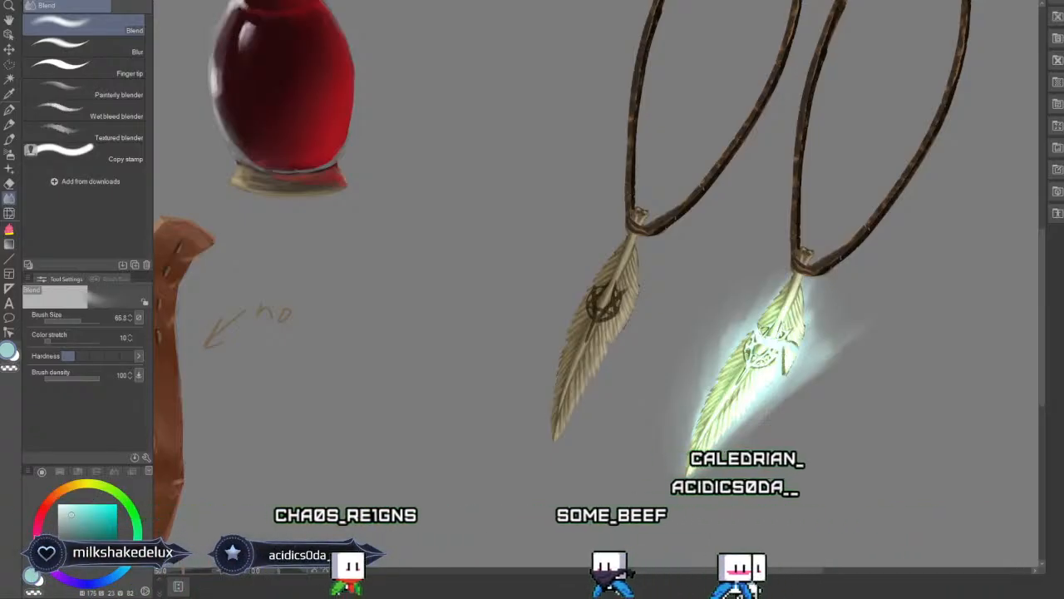
key("ctrl+z")
key("ctrl+z")
key("ctrl+y")
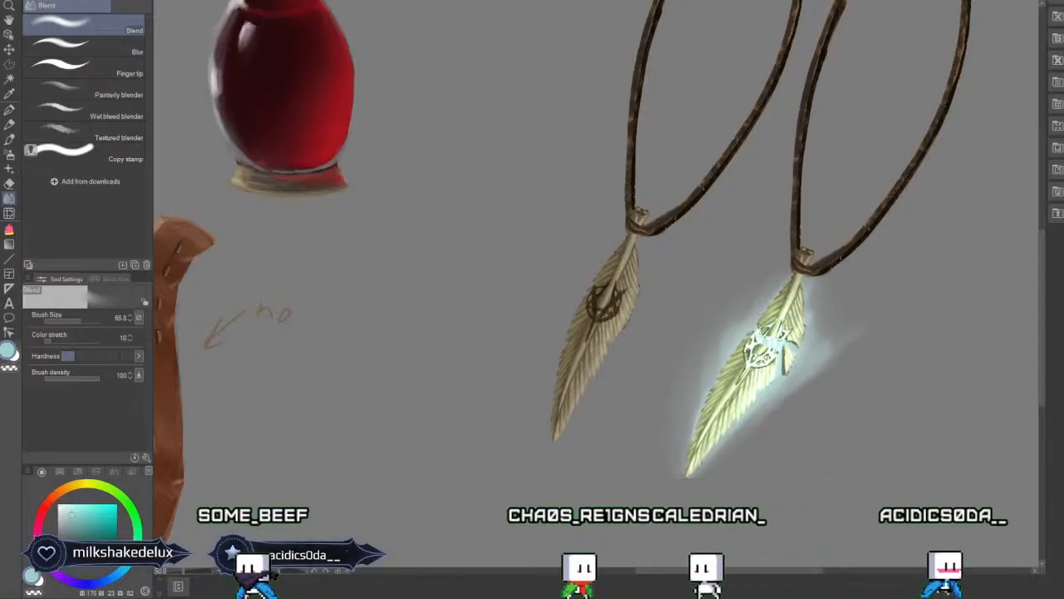
key("ctrl+minus")
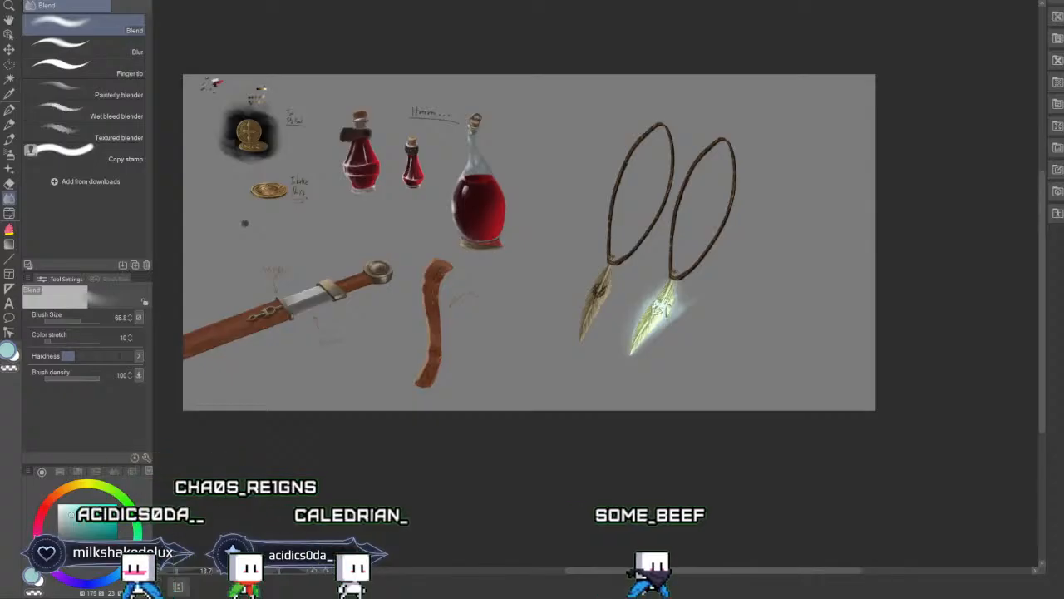
Sketch a tall outline with flared ends beside the pendants, using primary 2 at size 60.4 in dark brown sampled from the sword.
left_click(10, 140)
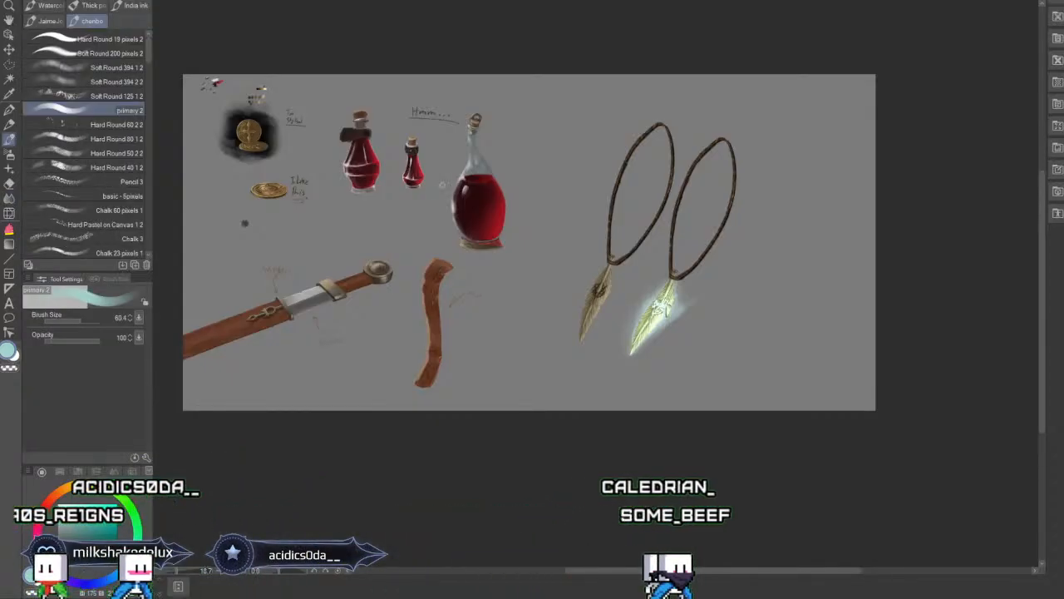
left_click(344, 291, "alt")
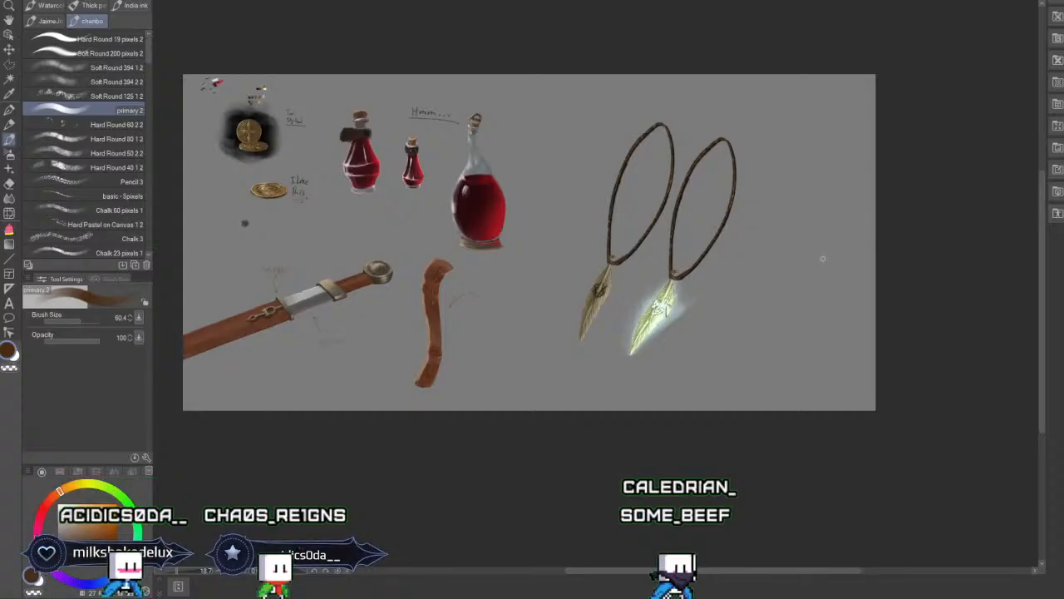
left_click_drag(821, 226, 818, 291)
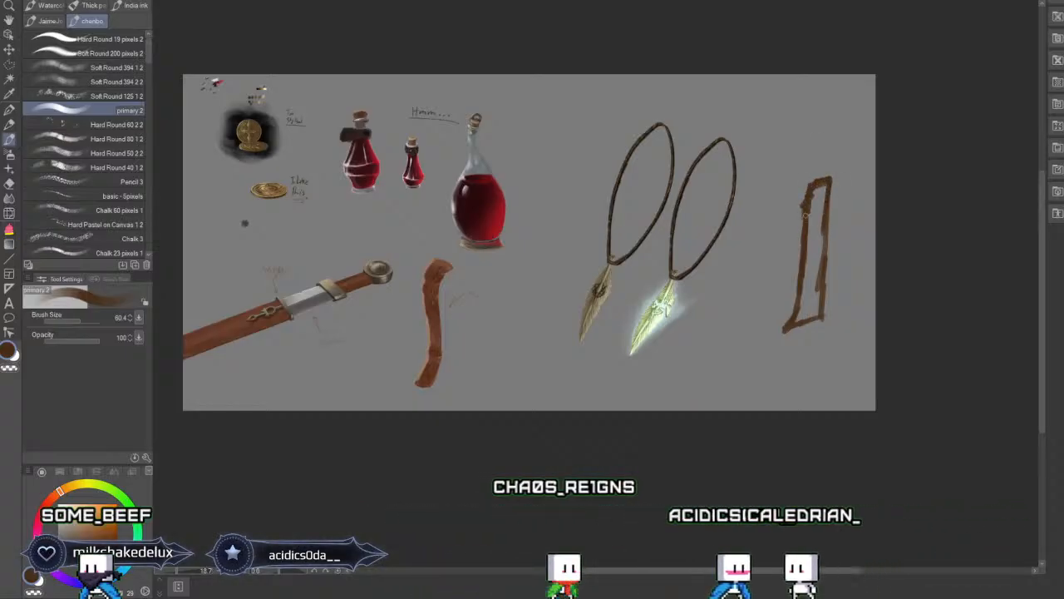
mouse_move(796, 171)
left_mouse_down()
mouse_move(839, 165)
mouse_move(835, 243)
left_mouse_up()
left_click_drag(846, 158, 826, 287)
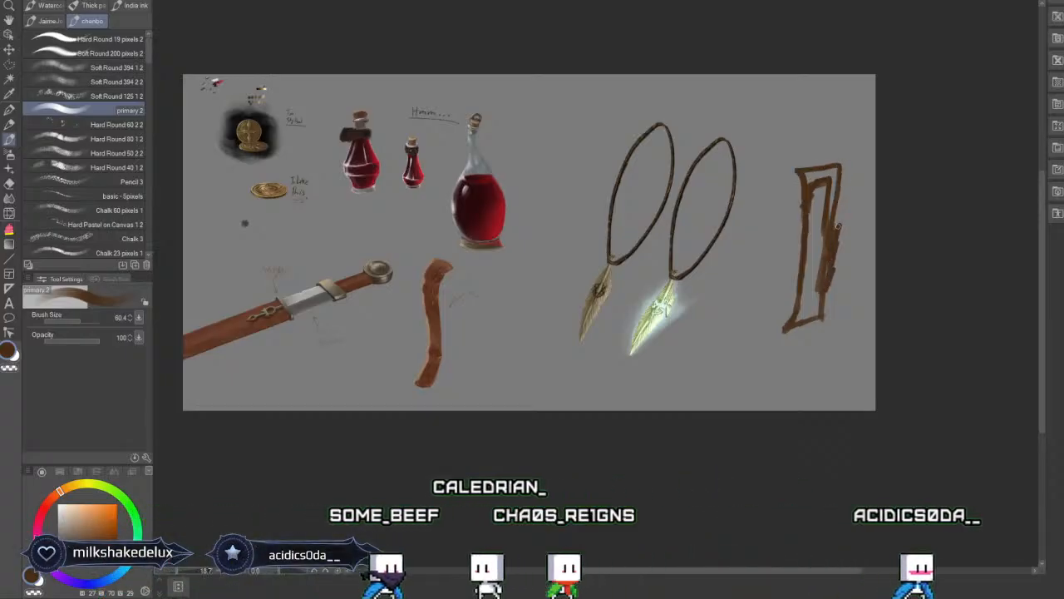
left_click_drag(851, 143, 840, 222)
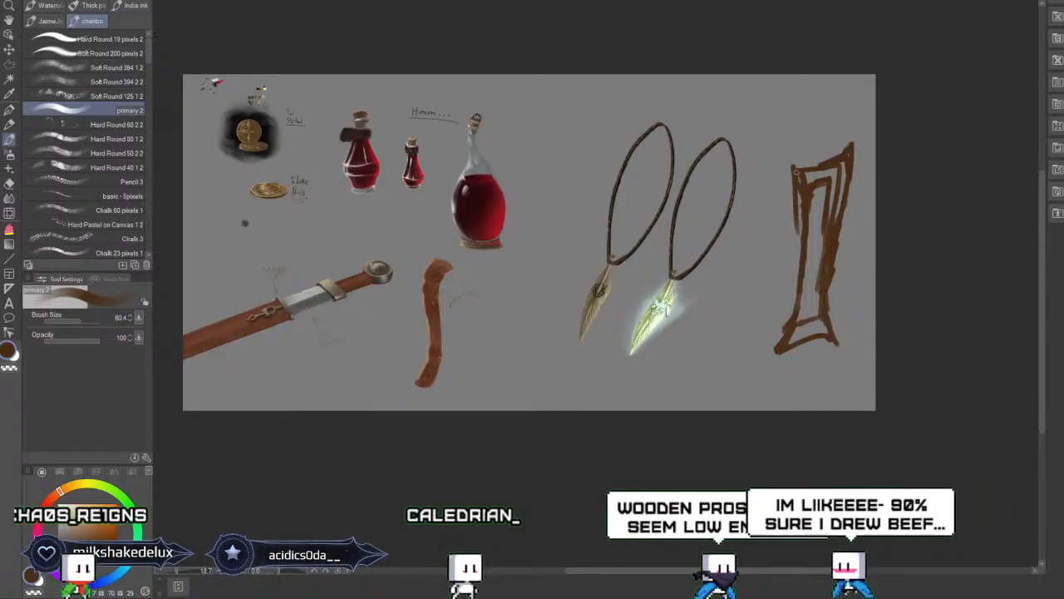
left_click_drag(796, 172, 799, 310)
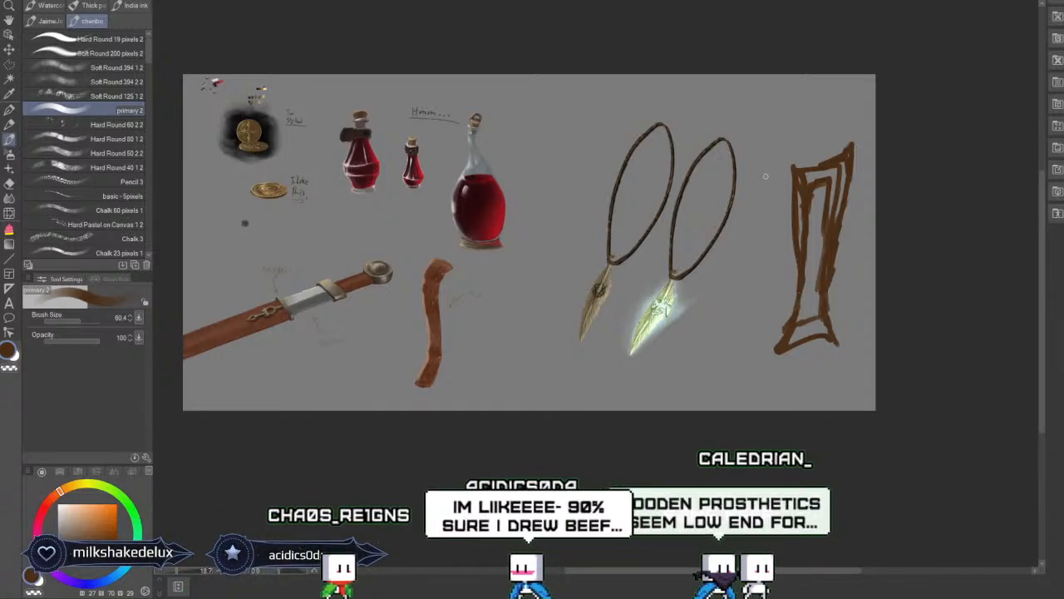
Trace the outer contour of the tall sketch with a Polyline selection, fill it with the dark brown, and deselect.
left_click(9, 66)
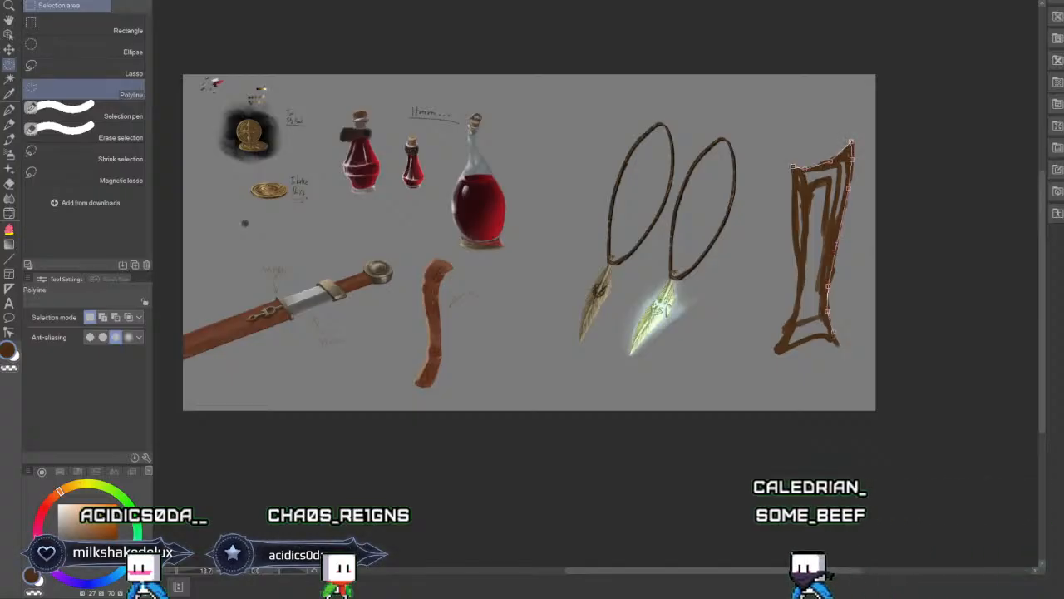
left_click(778, 351)
left_click(794, 319)
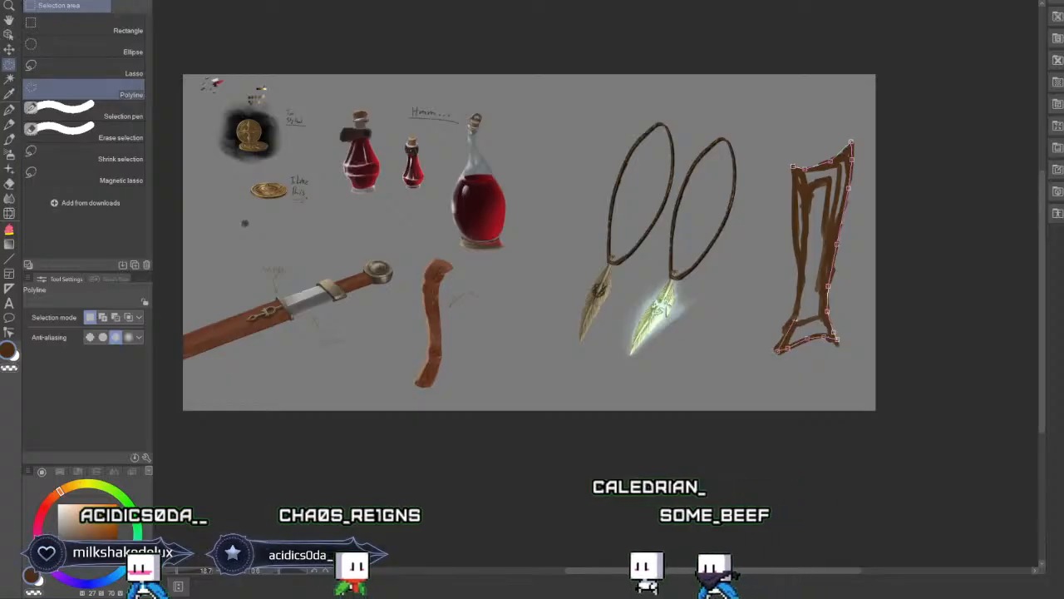
left_click(801, 287)
left_click(802, 254)
left_click(796, 228)
left_click(794, 207)
left_click(795, 179)
key("Return")
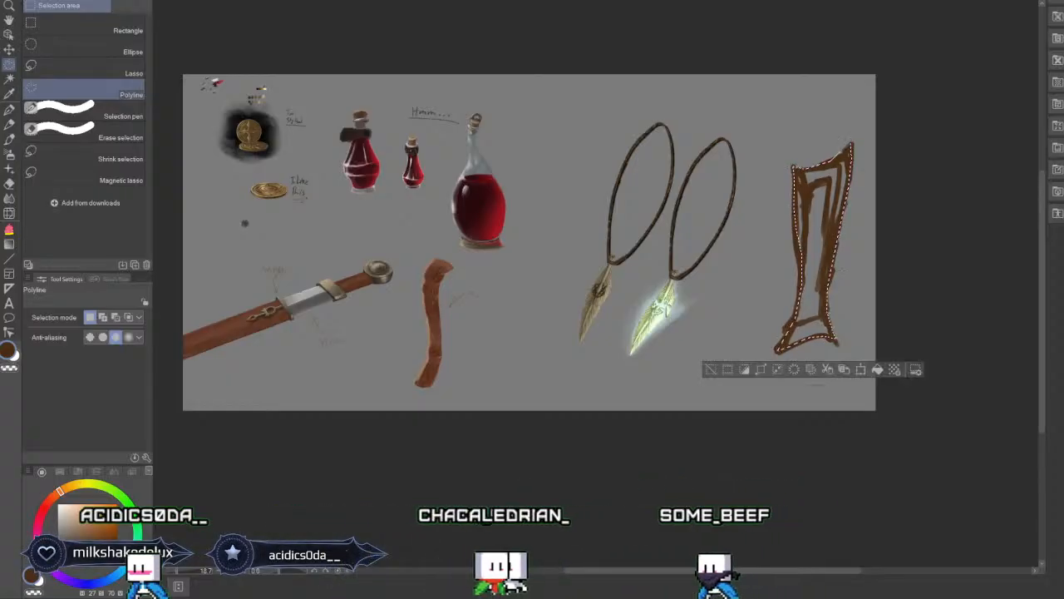
left_click(877, 369)
left_click(712, 369)
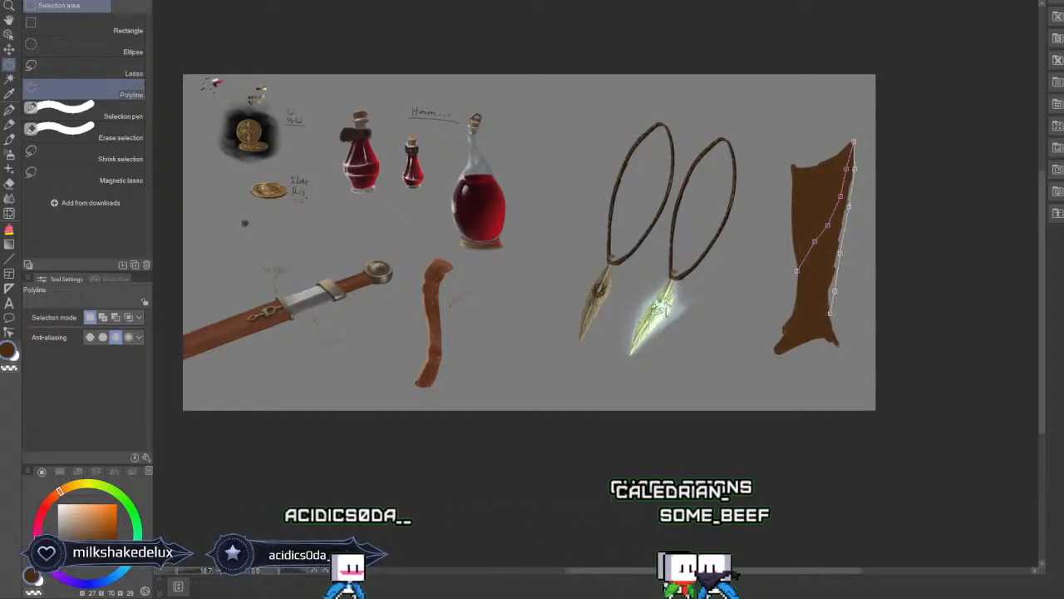
left_click(823, 337)
left_click(810, 339)
left_click(799, 341)
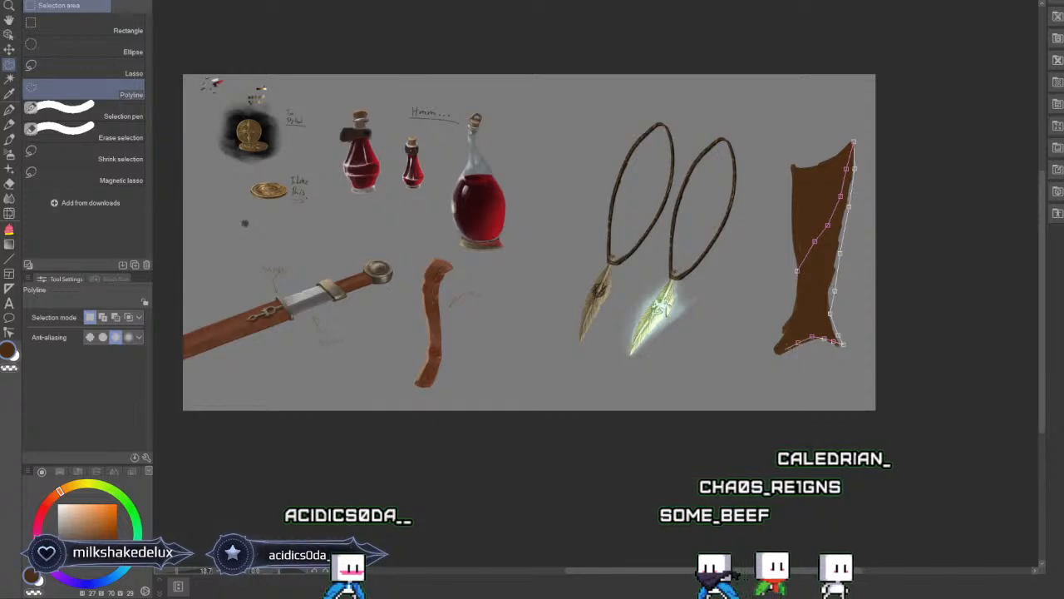
left_click(786, 344)
left_click(777, 349)
left_click(788, 325)
double_click(796, 309)
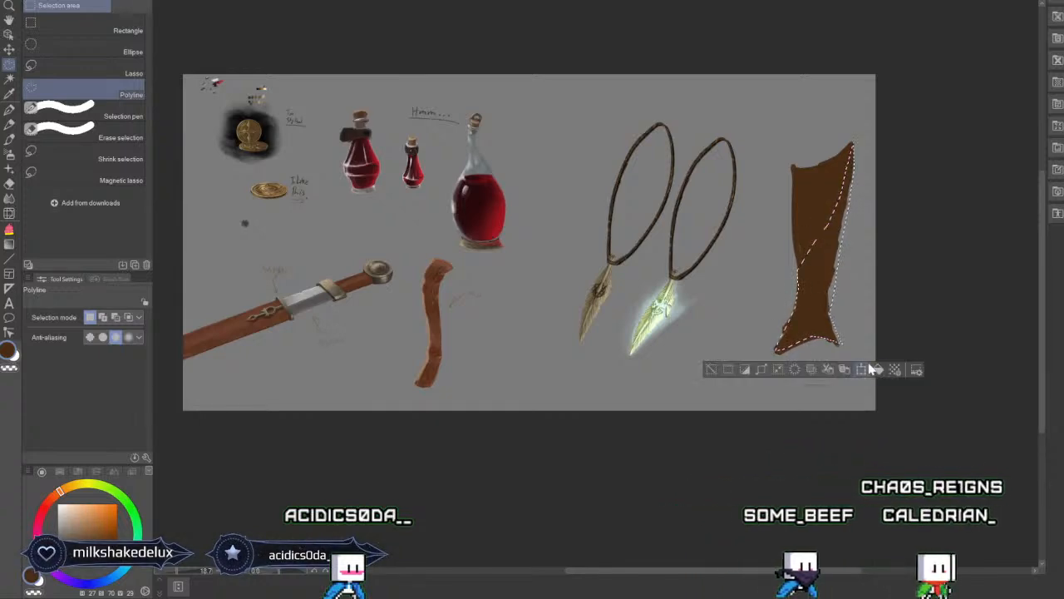
key("ctrl+d")
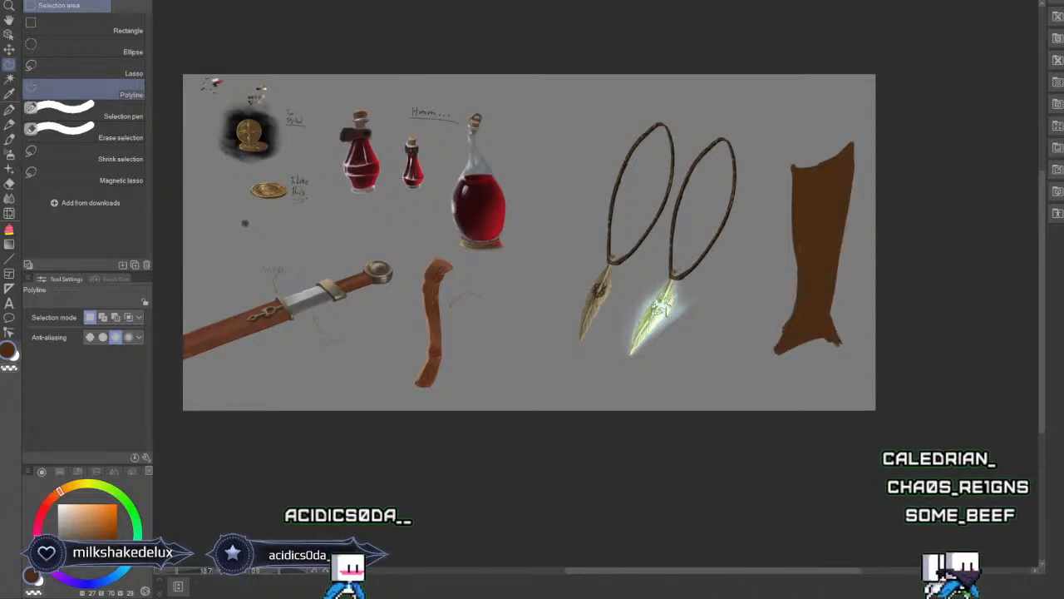
left_click(850, 143)
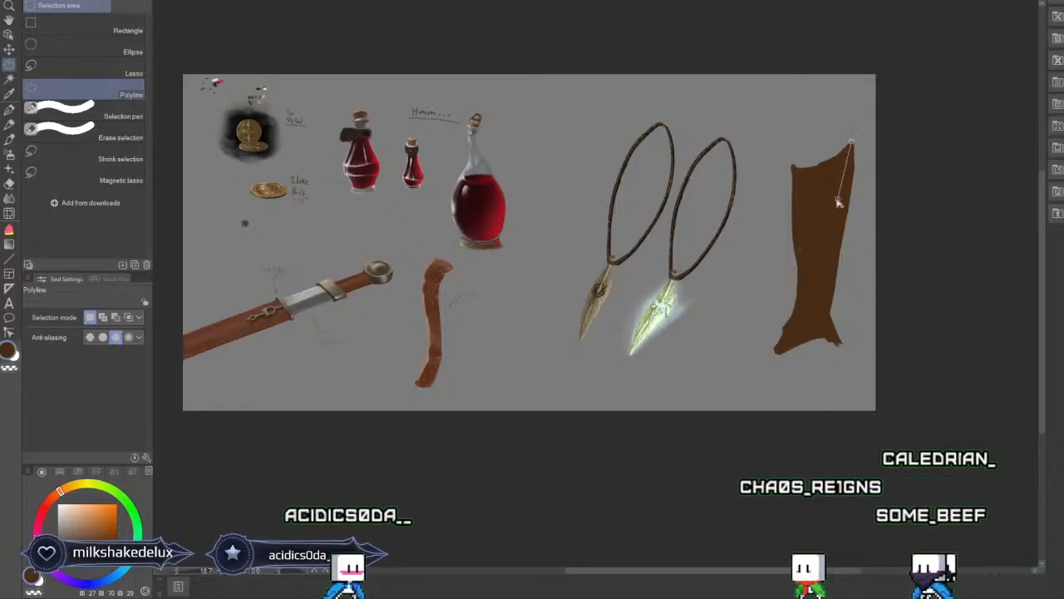
left_click(837, 198)
left_click(820, 227)
left_click(797, 270)
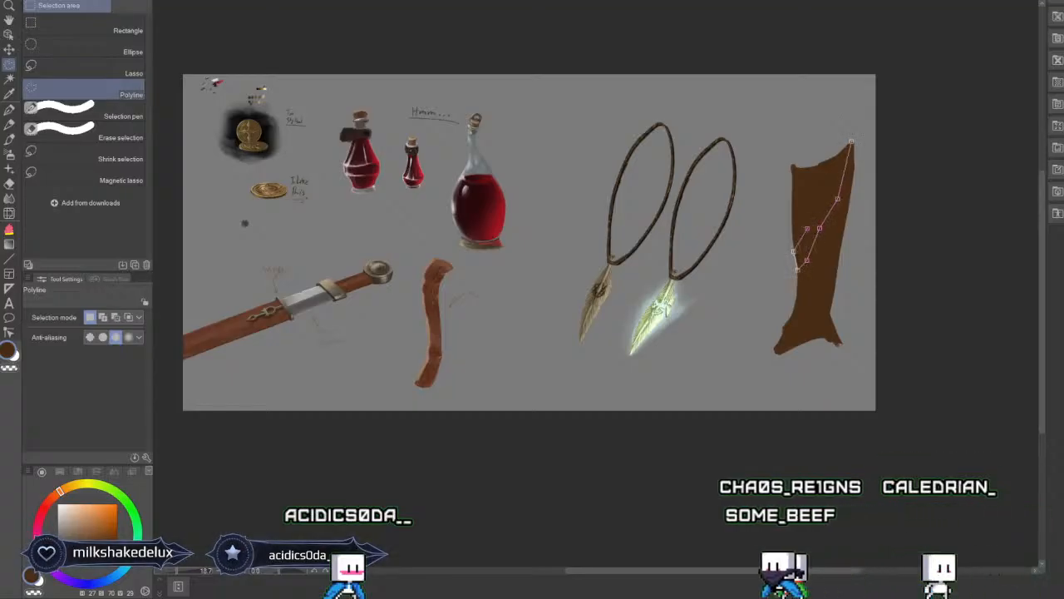
double_click(798, 270)
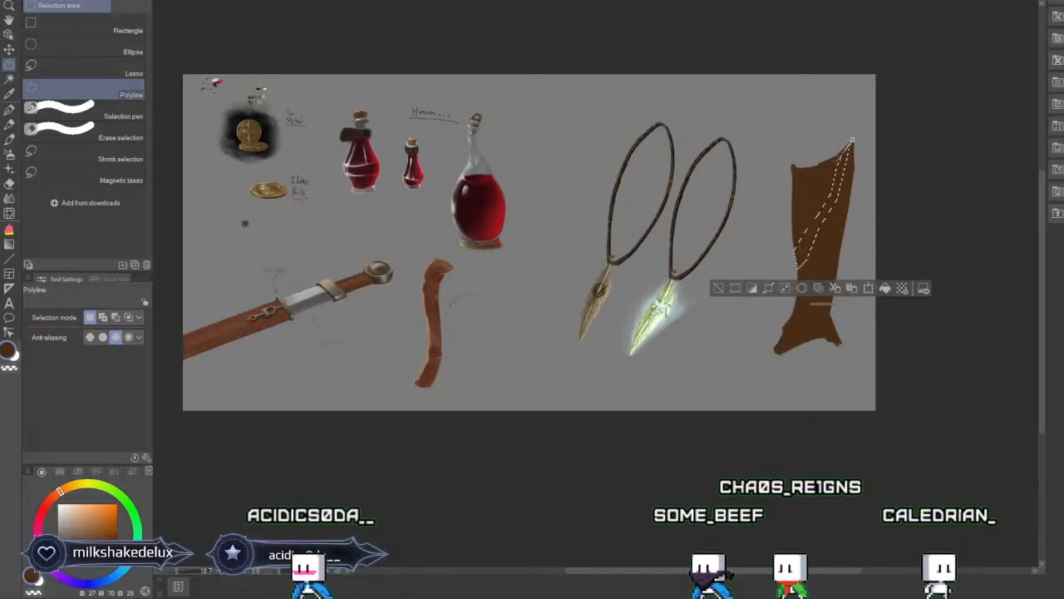
key("ctrl+d")
Return to the painting brushes and browse the current set for another brush to paint the tall brown shape.
left_click(11, 139)
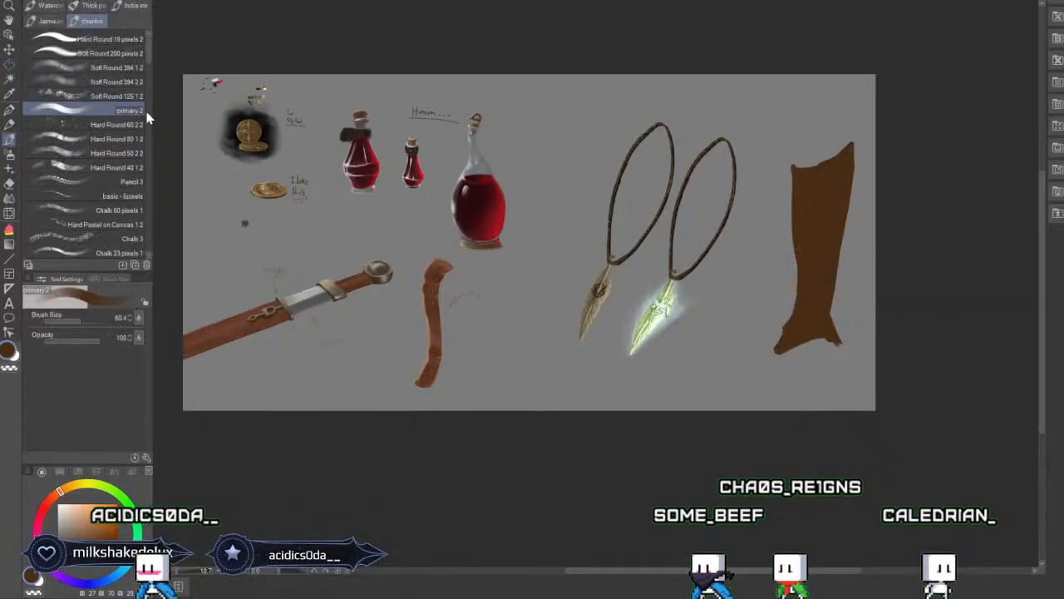
scroll(149, 180, "down", 10)
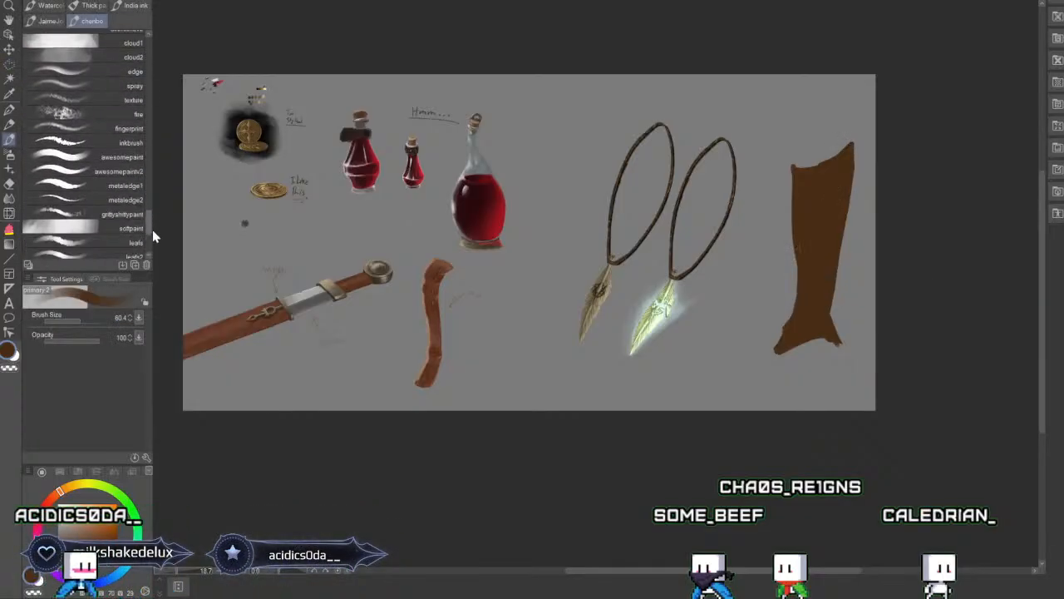
Try a zigzag stroke of lighter brown down the tall brown shape with the awesomepaint brush, and undo it.
scroll(152, 231, "down", 6)
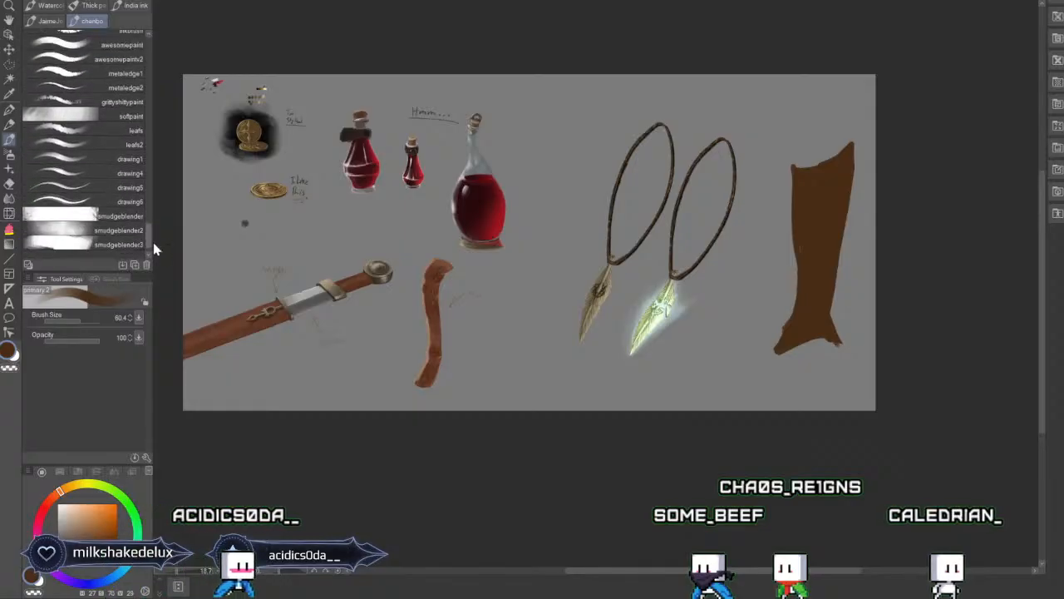
scroll(153, 241, "up", 3)
left_click(115, 133)
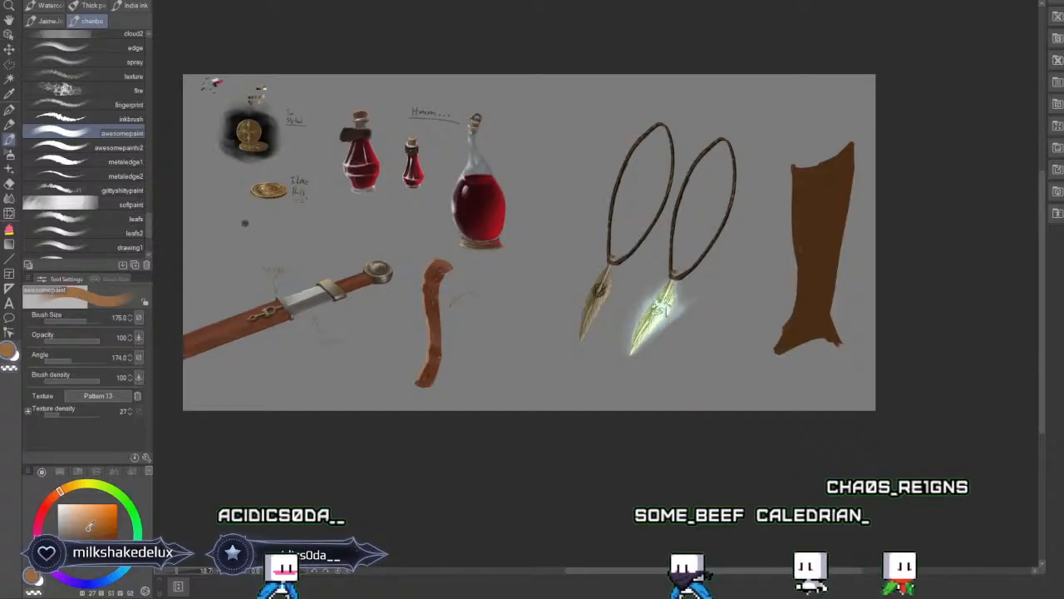
left_click_drag(828, 180, 808, 336)
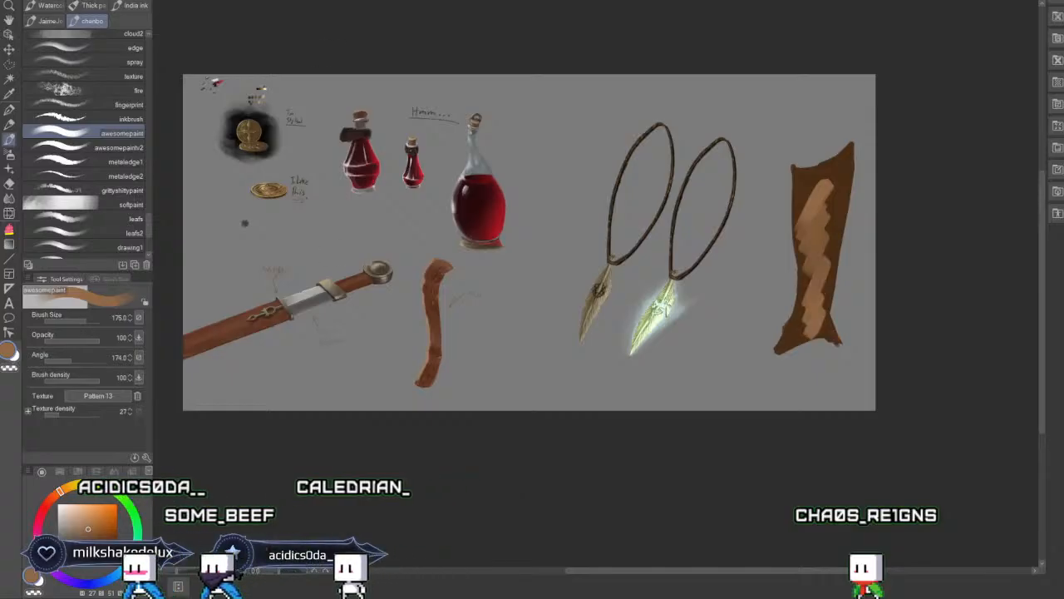
key("ctrl+z")
key("ctrl+z")
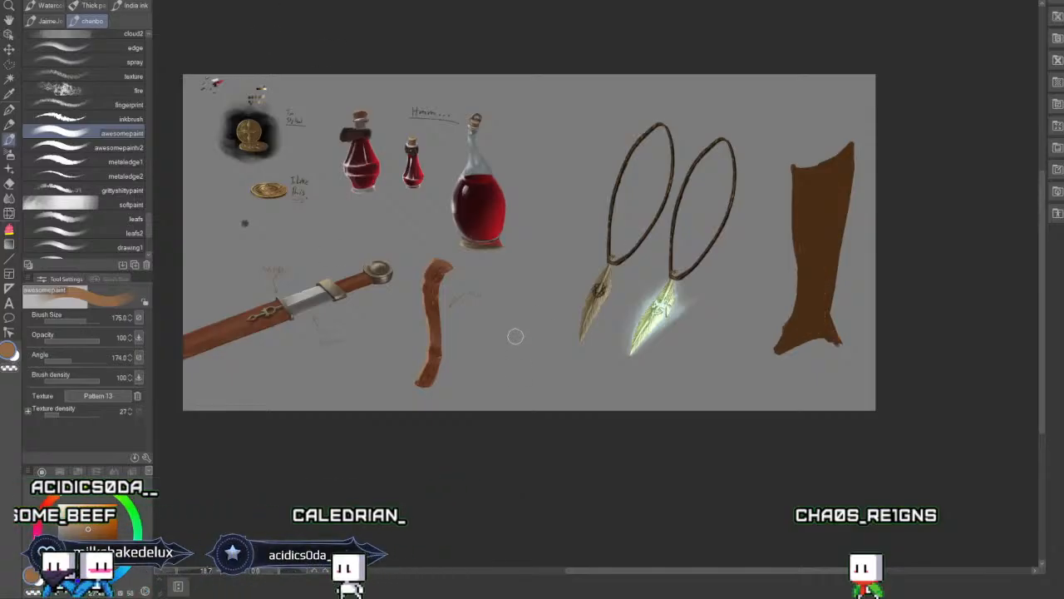
Paint a test swatch blending light and dark brown below the necklaces, using the awesomepaint and awesomepaintv2 brushes.
left_click_drag(515, 336, 517, 379)
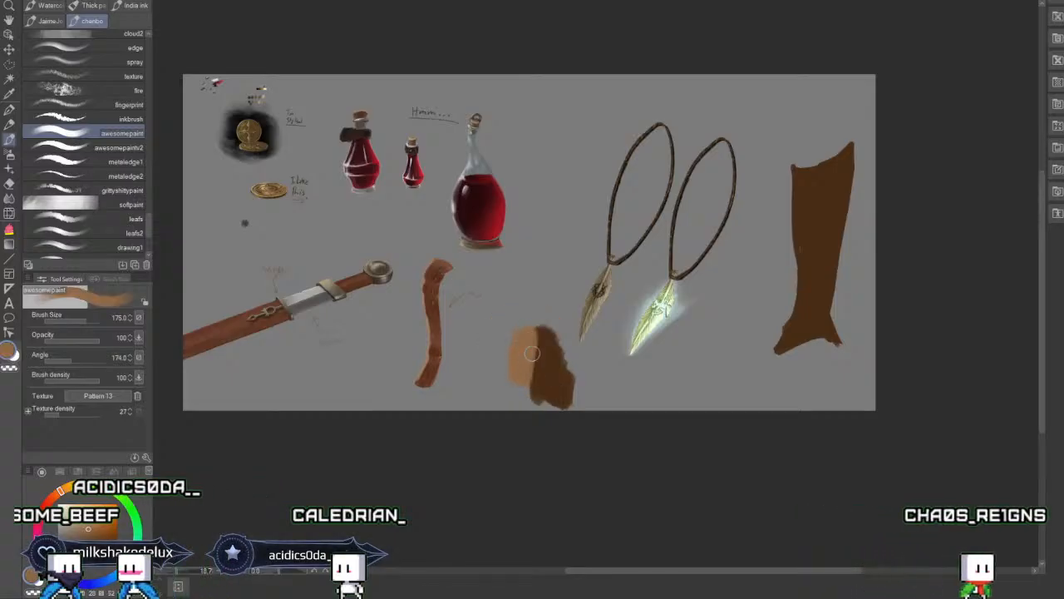
mouse_move(536, 345)
left_mouse_down()
mouse_move(530, 389)
mouse_move(537, 328)
mouse_move(536, 390)
mouse_move(546, 346)
mouse_move(555, 401)
mouse_move(553, 355)
mouse_move(555, 382)
mouse_move(535, 333)
left_mouse_up()
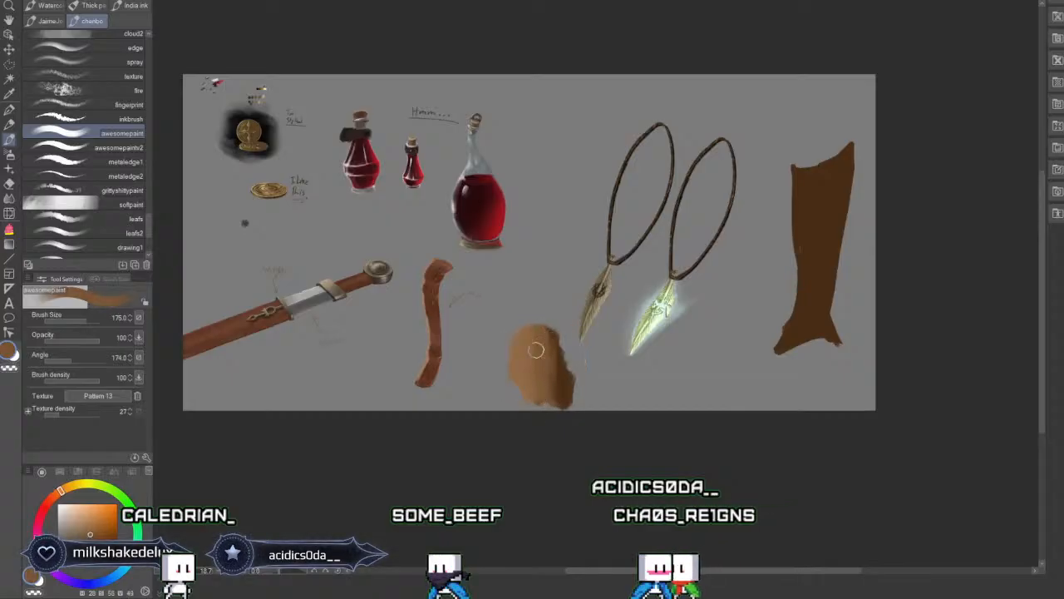
left_click(535, 346, "alt")
mouse_move(535, 347)
left_mouse_down()
mouse_move(514, 376)
mouse_move(511, 326)
left_mouse_up()
left_click(536, 357, "alt")
left_click(520, 357, "alt")
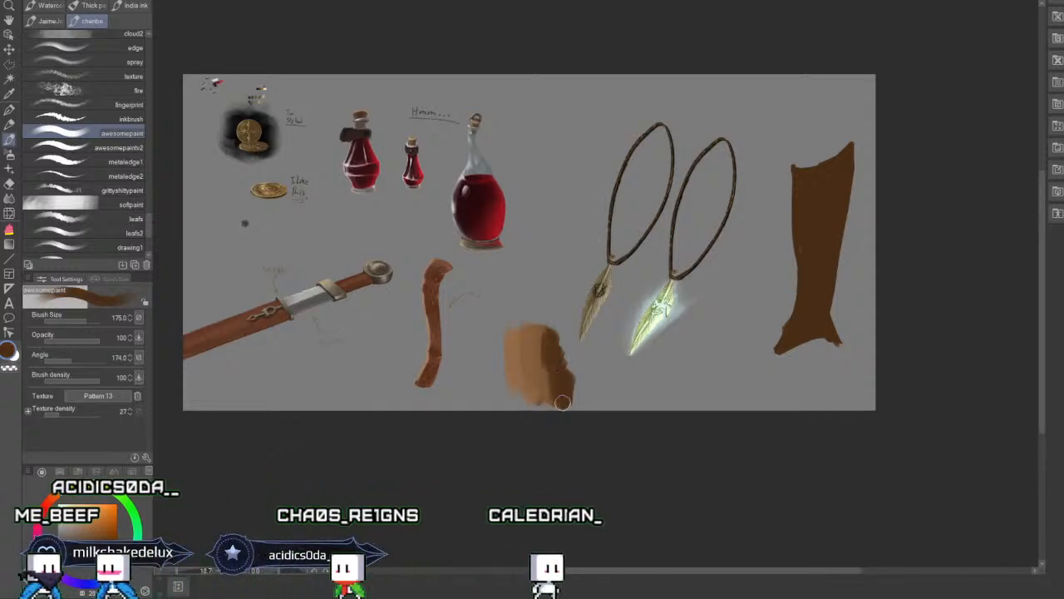
left_click(94, 147)
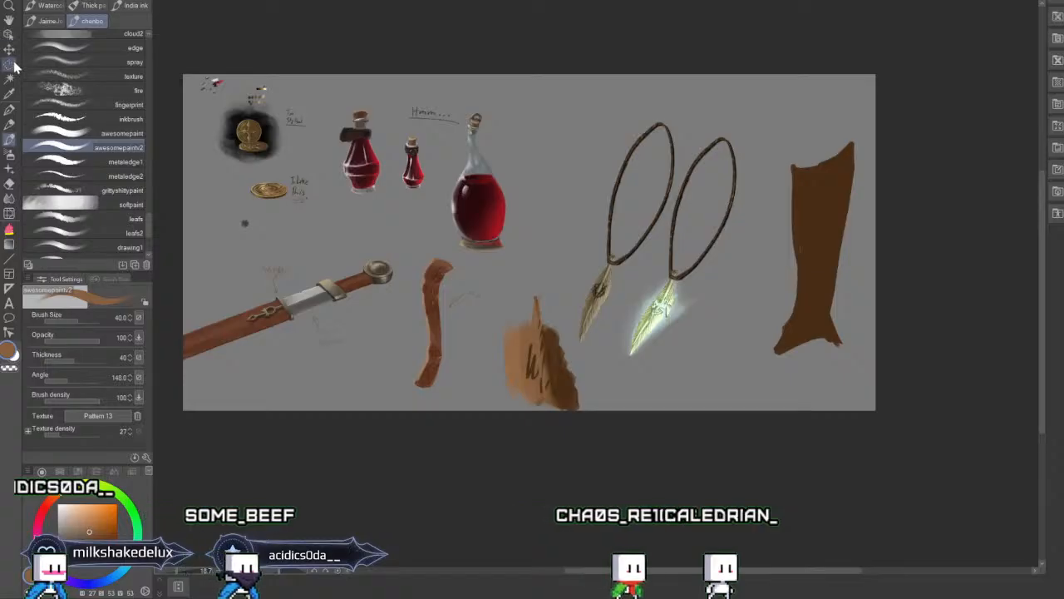
Outline the brown test swatch with a polyline selection, delete its contents and deselect.
key("m")
left_click(485, 323)
left_click(491, 385)
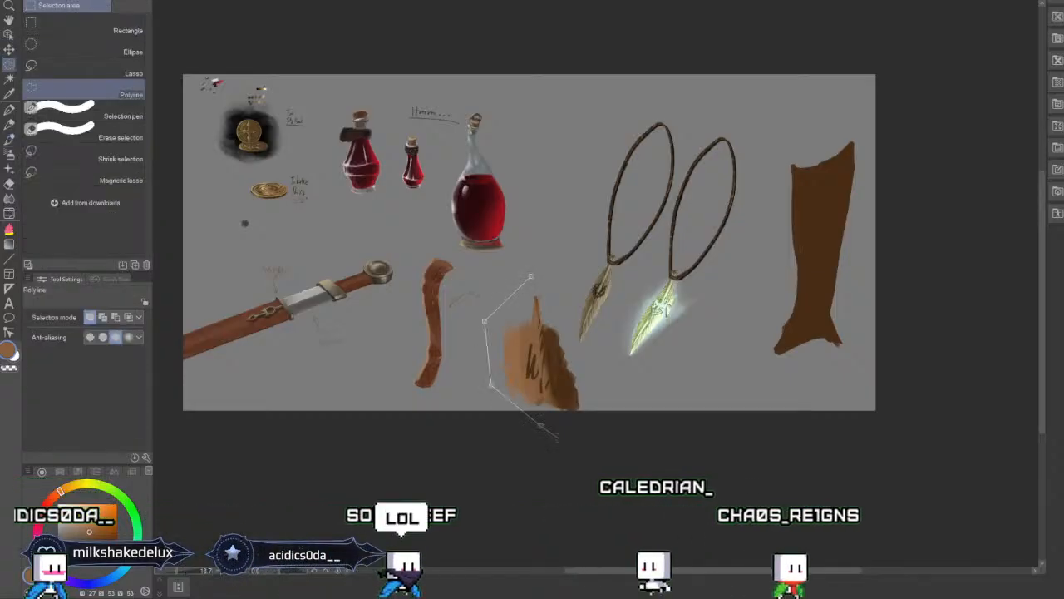
left_click(541, 425)
left_click(591, 432)
left_click(596, 398)
left_click(556, 299)
left_click(532, 276)
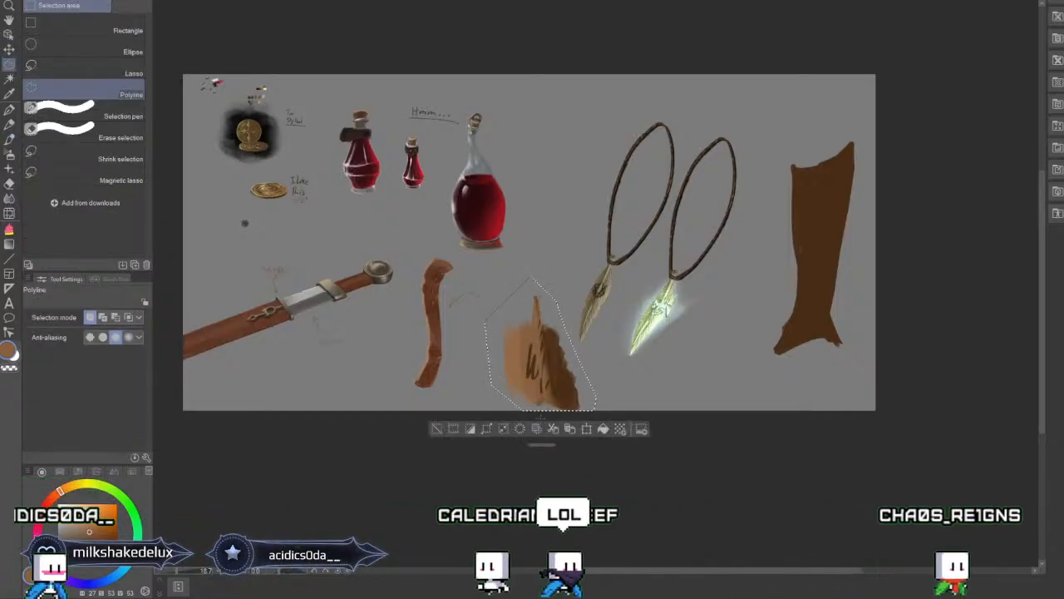
key("Delete")
key("ctrl+d")
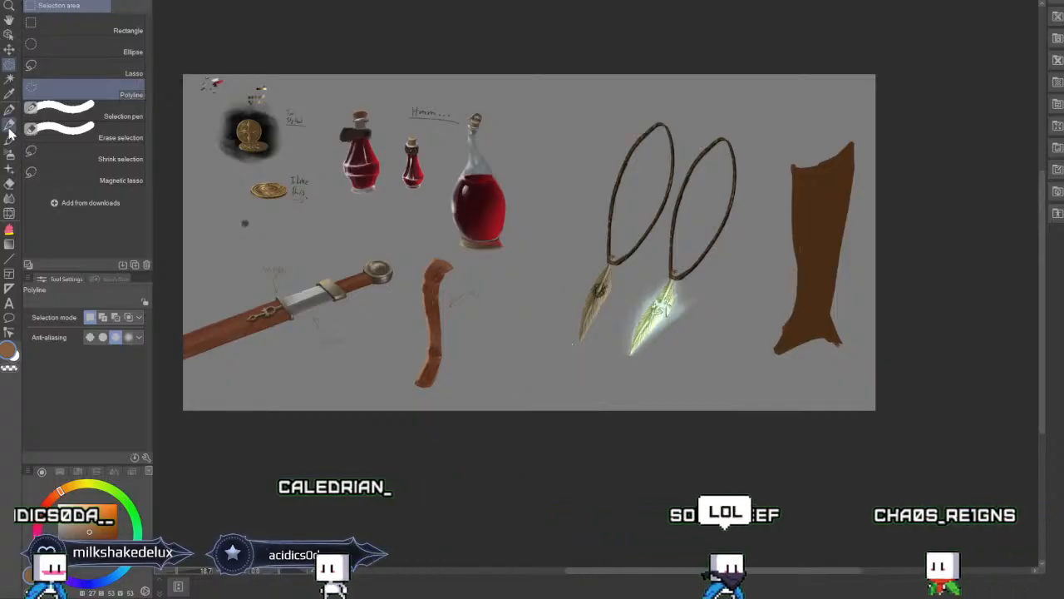
Switch to the edge brush for painting.
key("b")
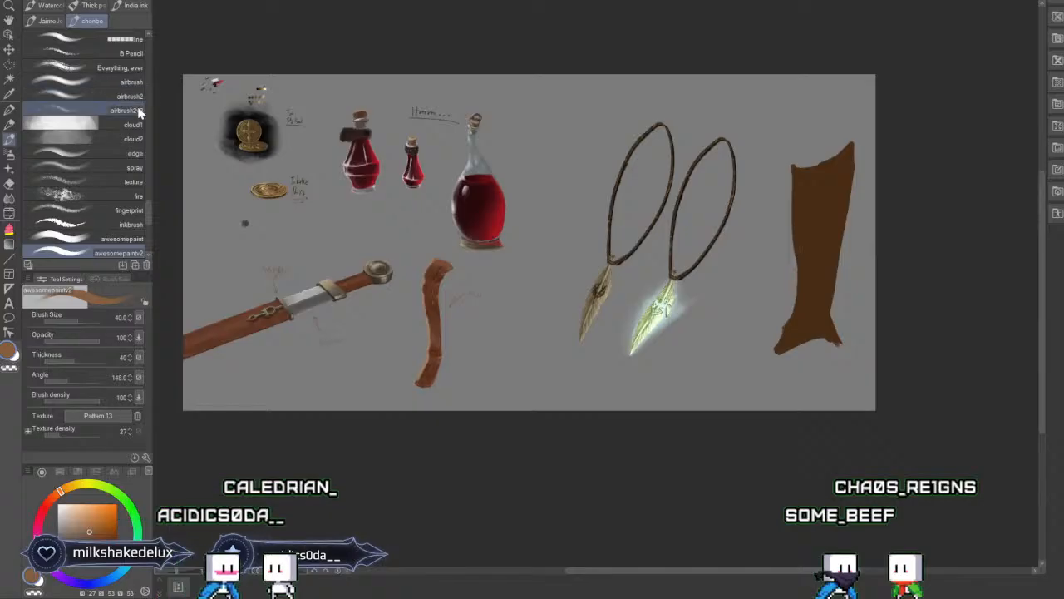
left_click(108, 154)
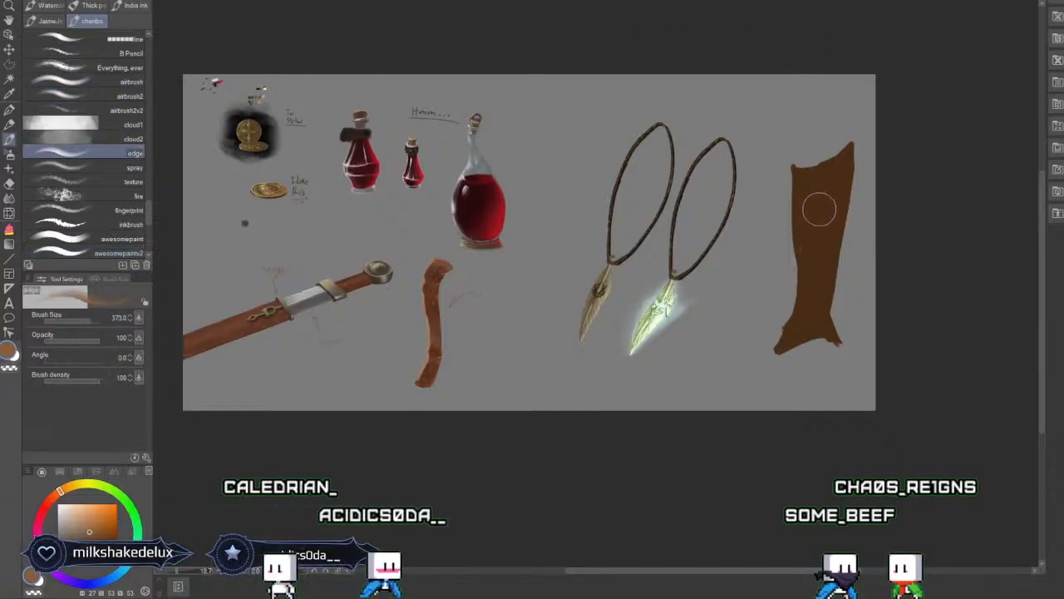
left_click(9, 65)
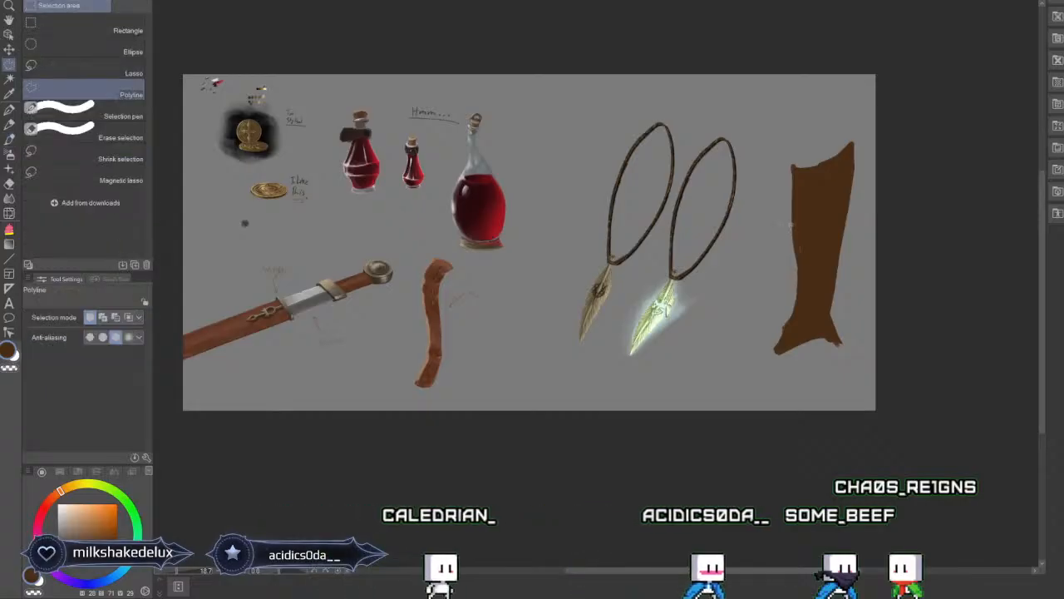
left_click(791, 224)
left_click(796, 254)
left_click(799, 283)
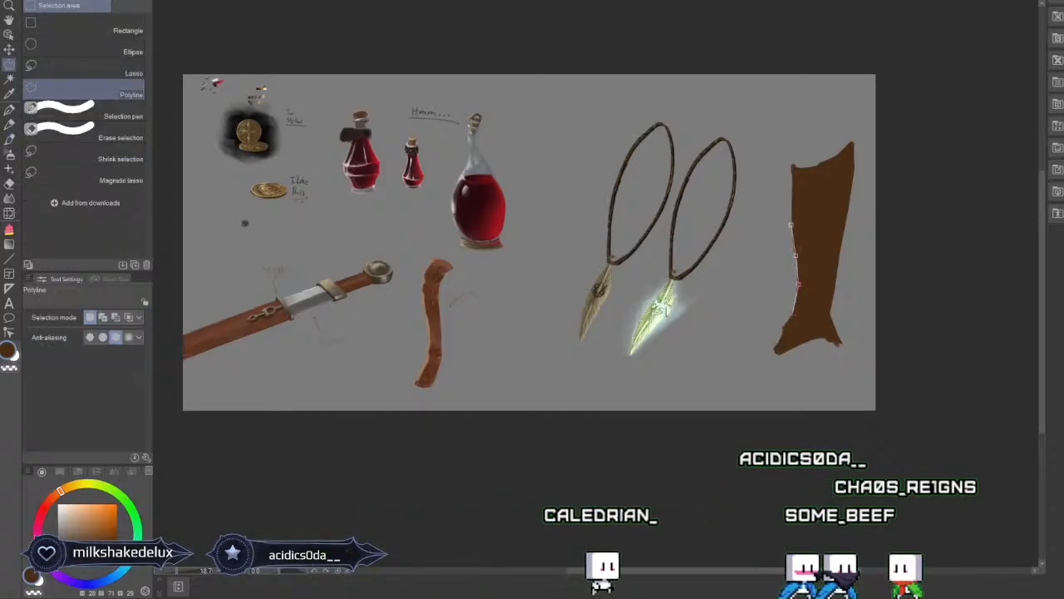
left_click(829, 318)
left_click(834, 276)
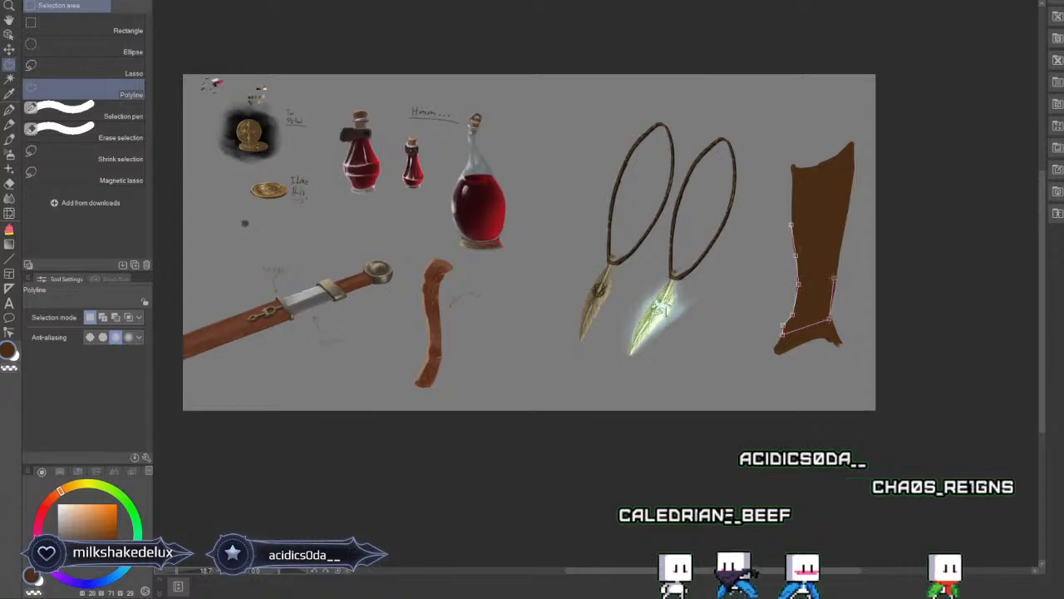
left_click(847, 211)
left_click(852, 148)
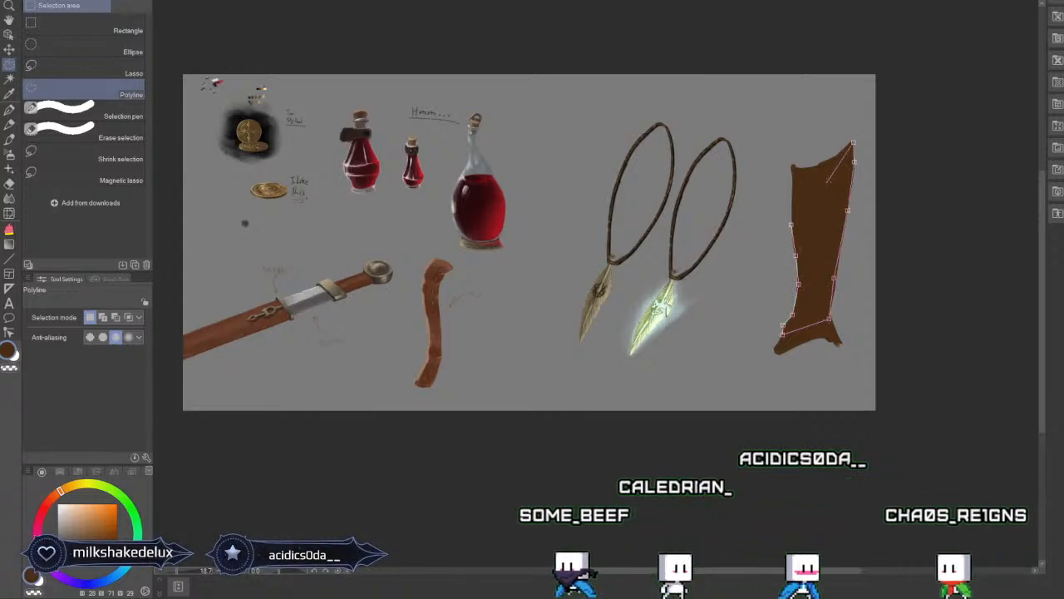
left_click(792, 225)
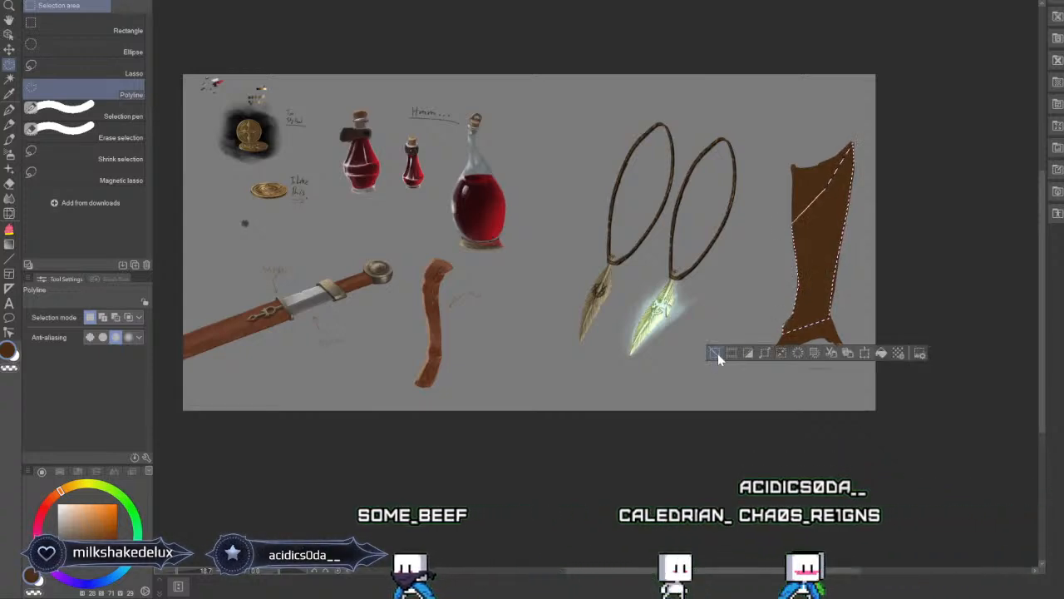
key("ctrl+d")
Select a curved band across the upper part of the tall brown shape and shade it darker with the edge brush, then deselect.
left_click(792, 236)
left_click(812, 228)
left_click(823, 219)
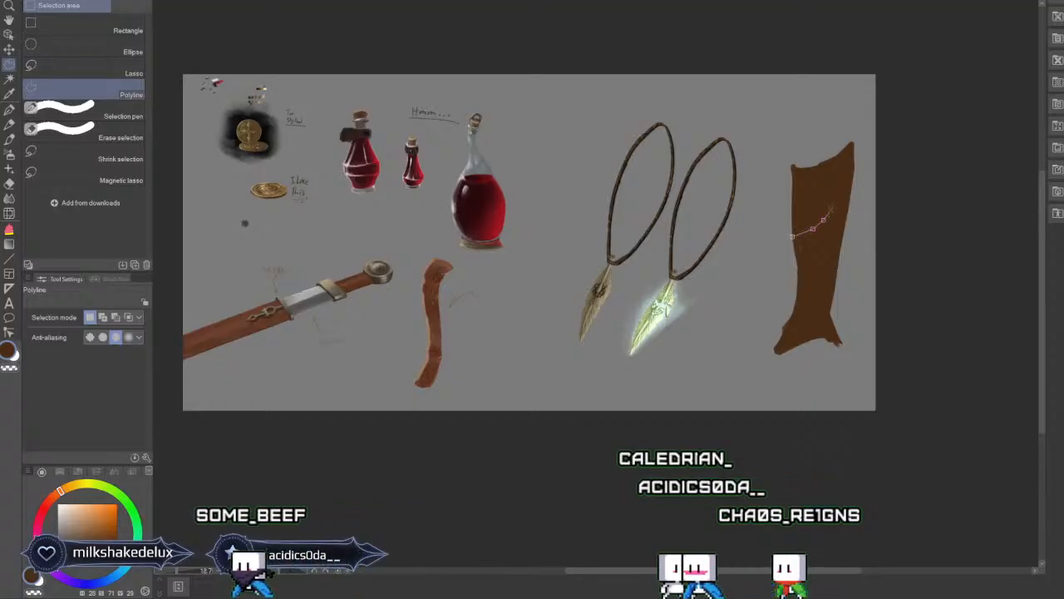
left_click(851, 161)
left_click(853, 143)
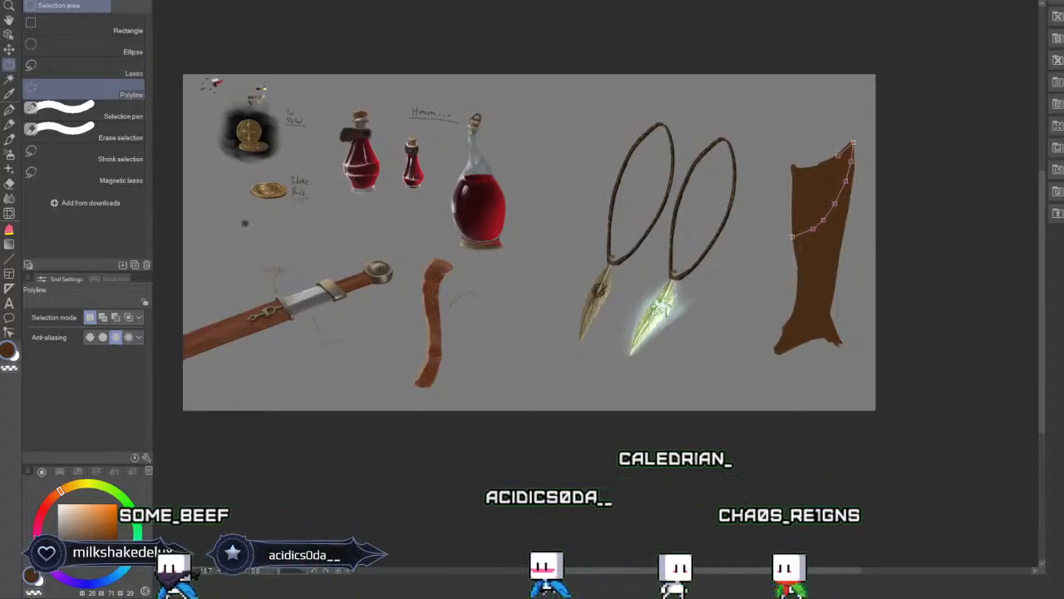
left_click(792, 237)
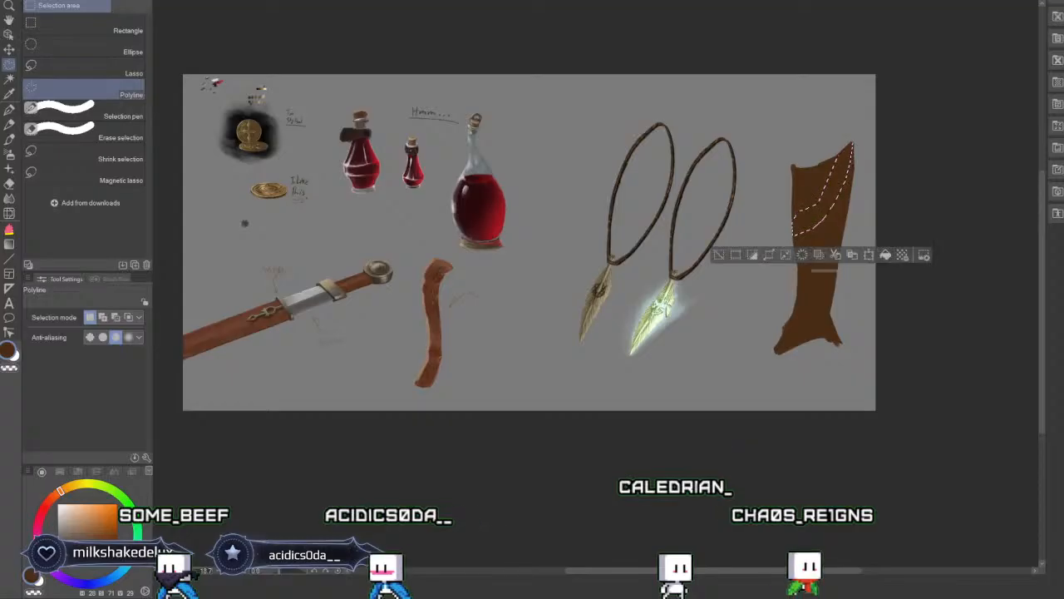
left_click(10, 141)
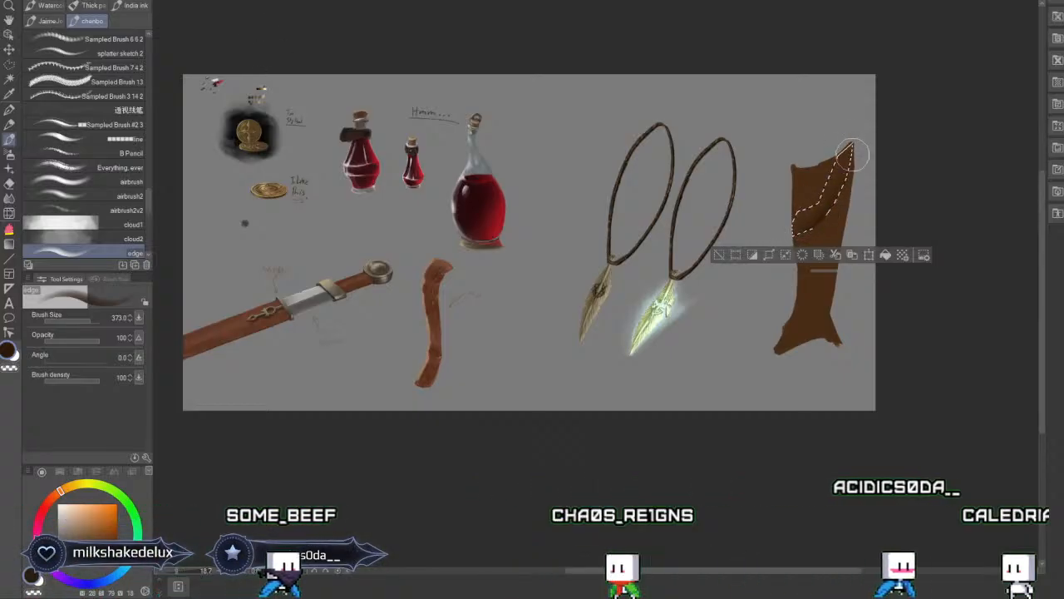
left_click(721, 257)
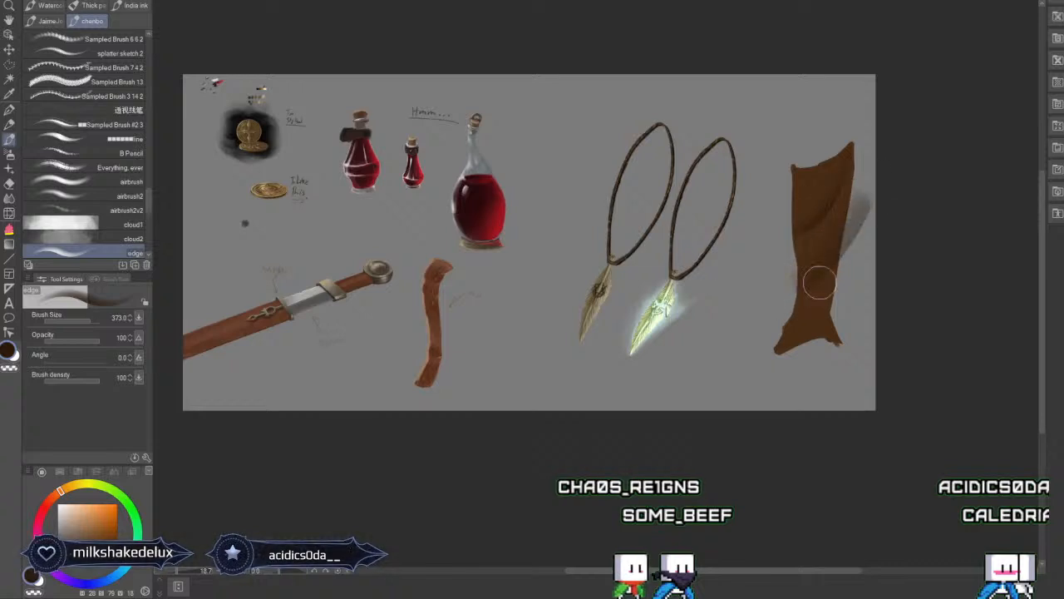
Darken a diagonal fold across the middle of the brown shape with the edge brush, and soft-erase some paint spilled beyond its right edge.
mouse_move(846, 222)
left_mouse_down()
mouse_move(781, 298)
mouse_move(848, 207)
left_mouse_up()
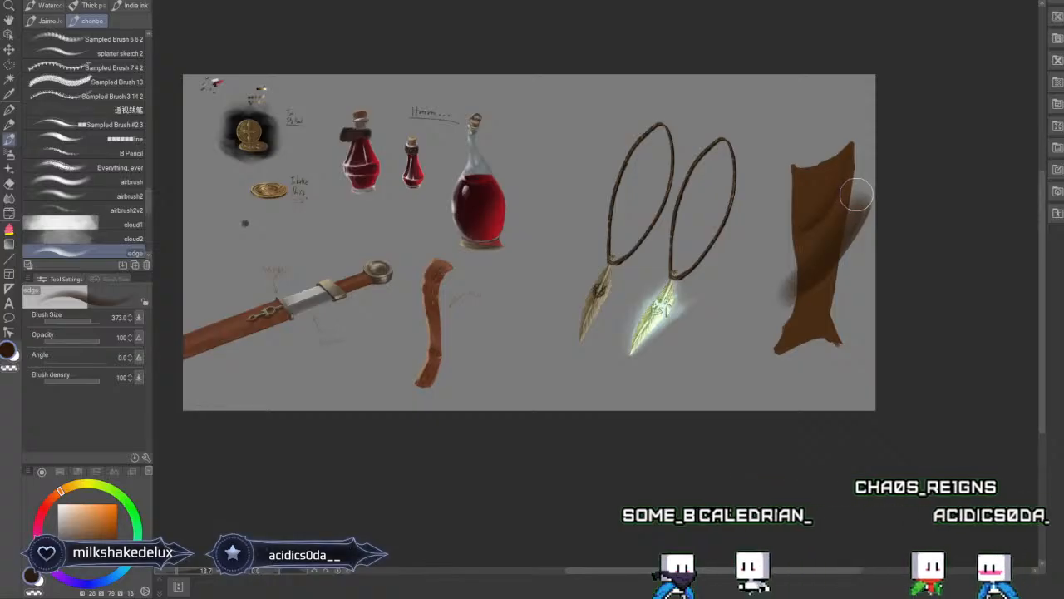
key("e")
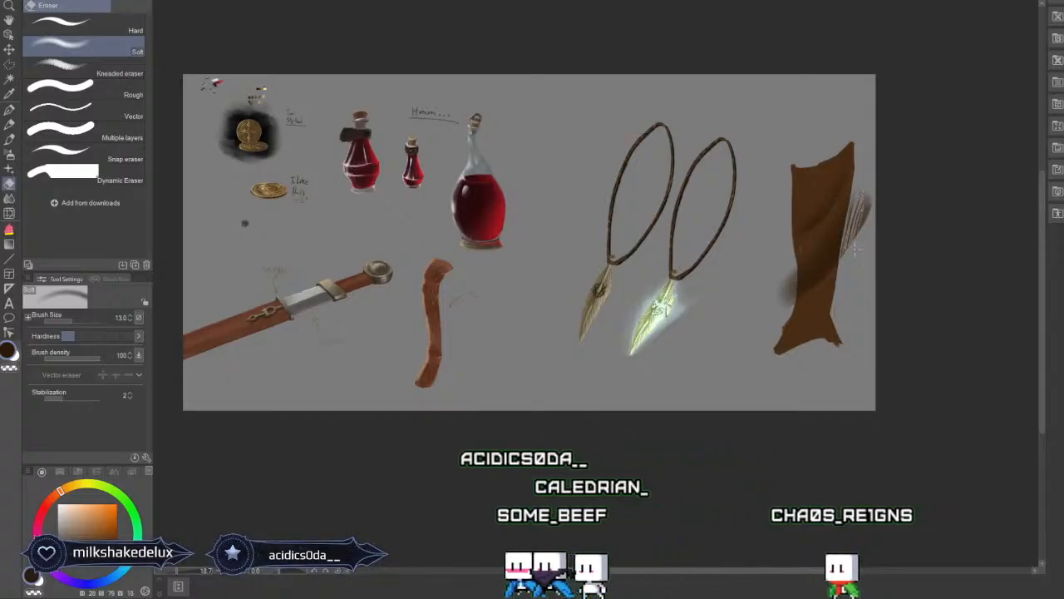
Clear the dark paint spilled beyond the brown shape's left edge using a polyline selection.
left_click(9, 65)
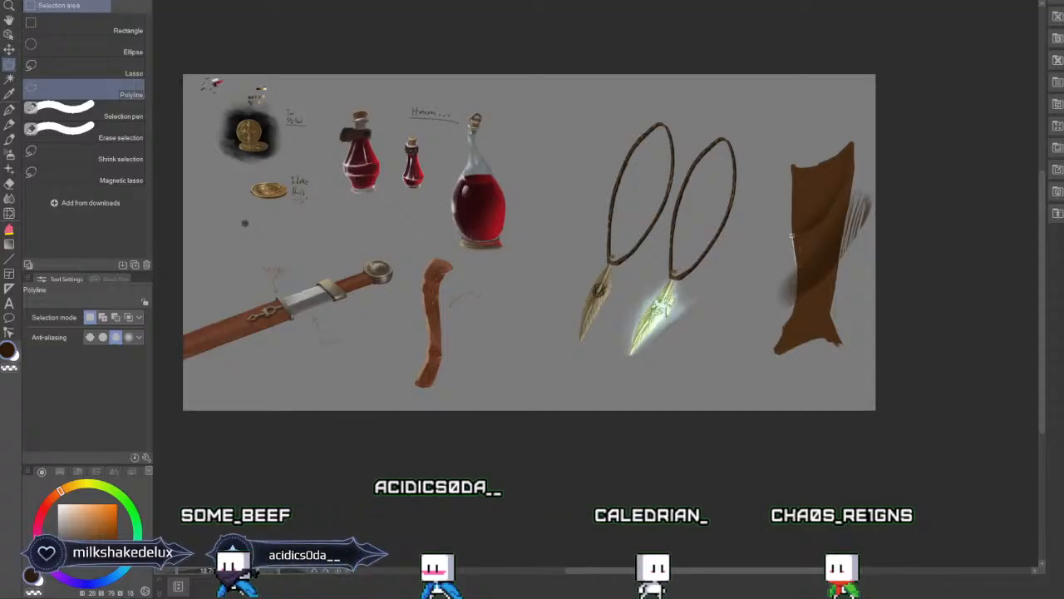
left_click(791, 236)
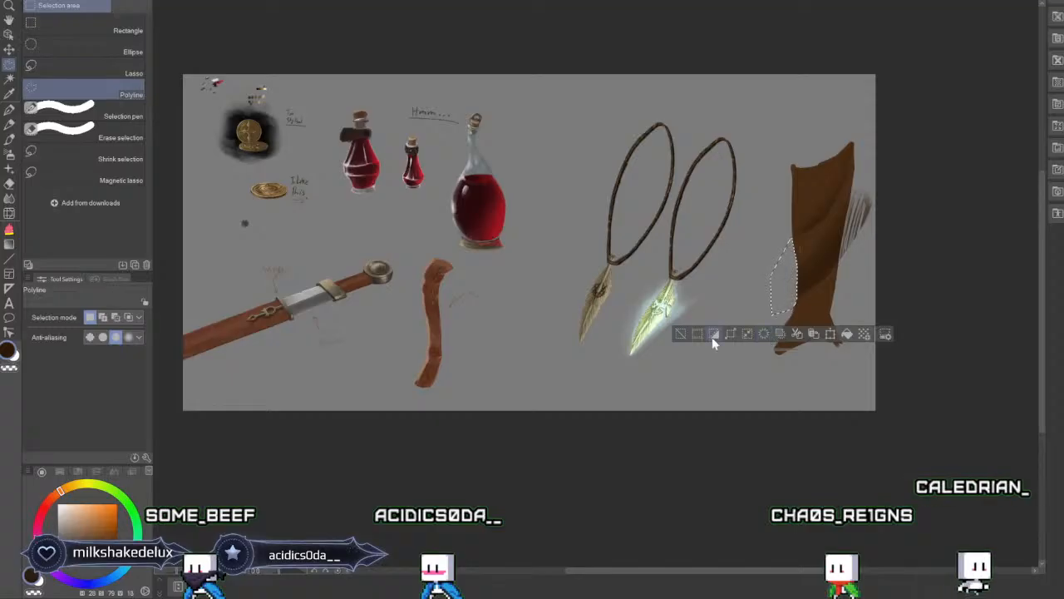
left_click(712, 334)
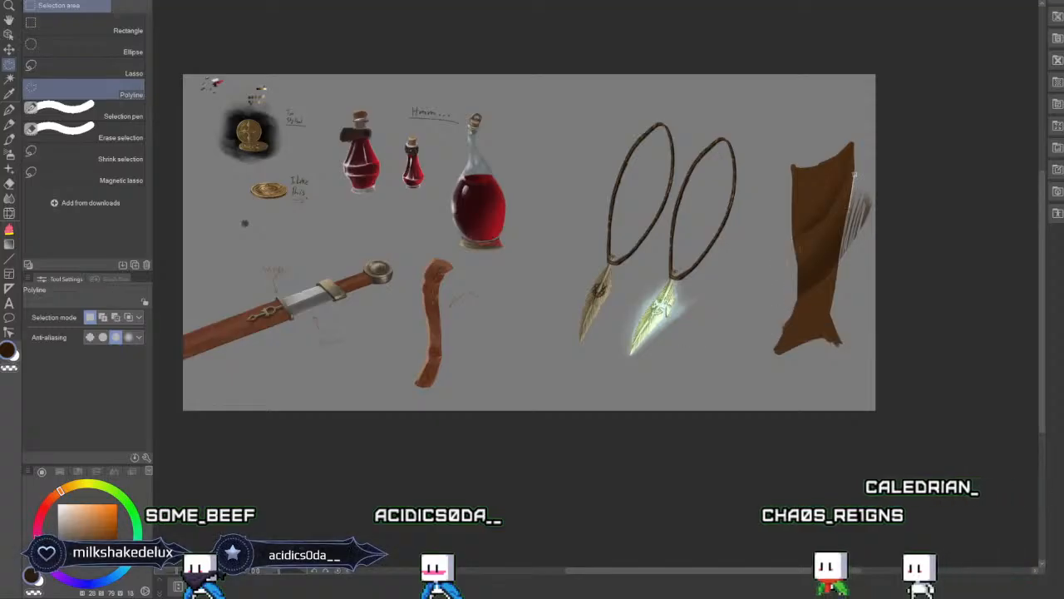
Outline the dark paint spilled beyond the brown shape's right edge with a polyline selection, clear it and deselect.
left_click(854, 174)
left_click(842, 234)
left_click(838, 275)
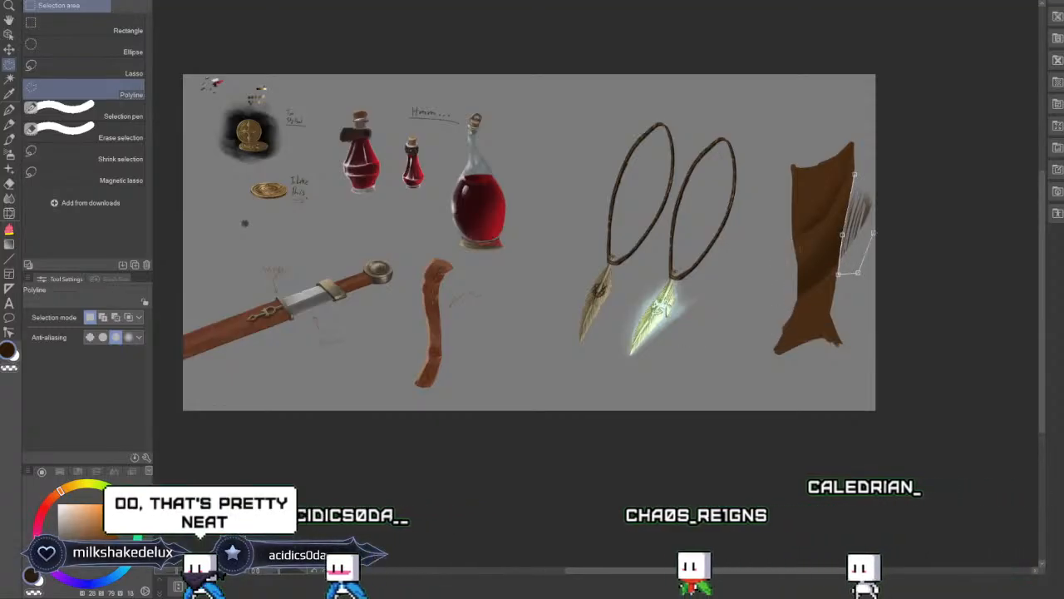
left_click(875, 243)
double_click(873, 178)
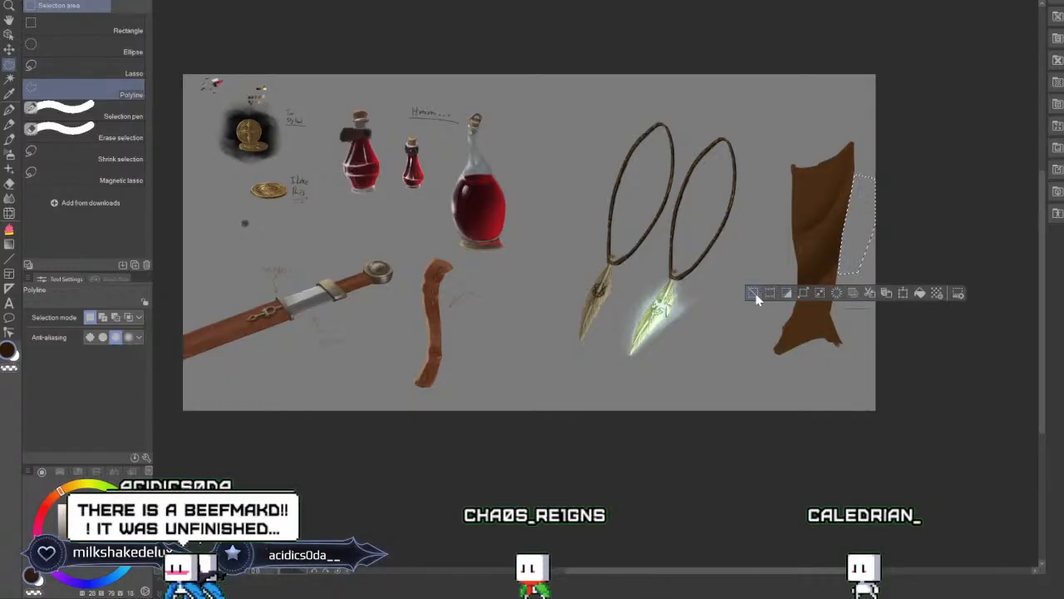
left_click(836, 293)
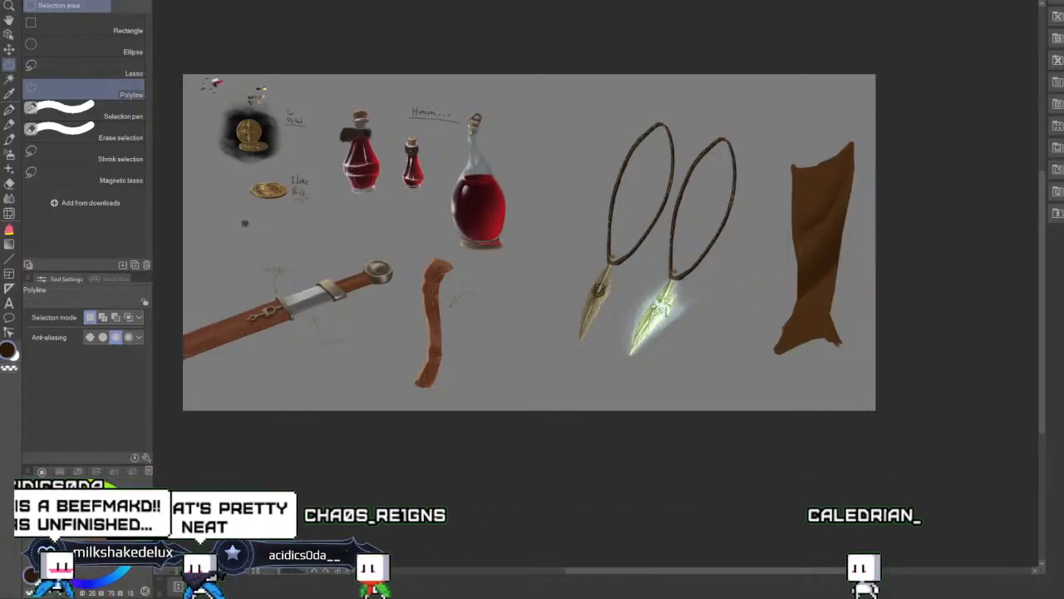
Reduce the edge brush to about size 100 and paint narrow dark folds across the lower part of the brown shape.
left_click(10, 141)
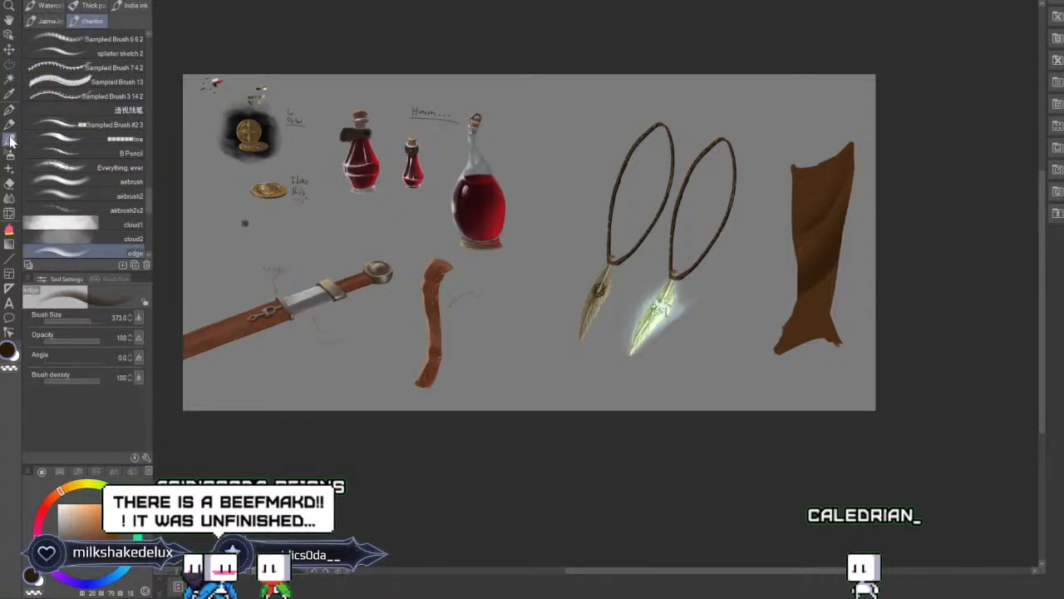
left_click(84, 321)
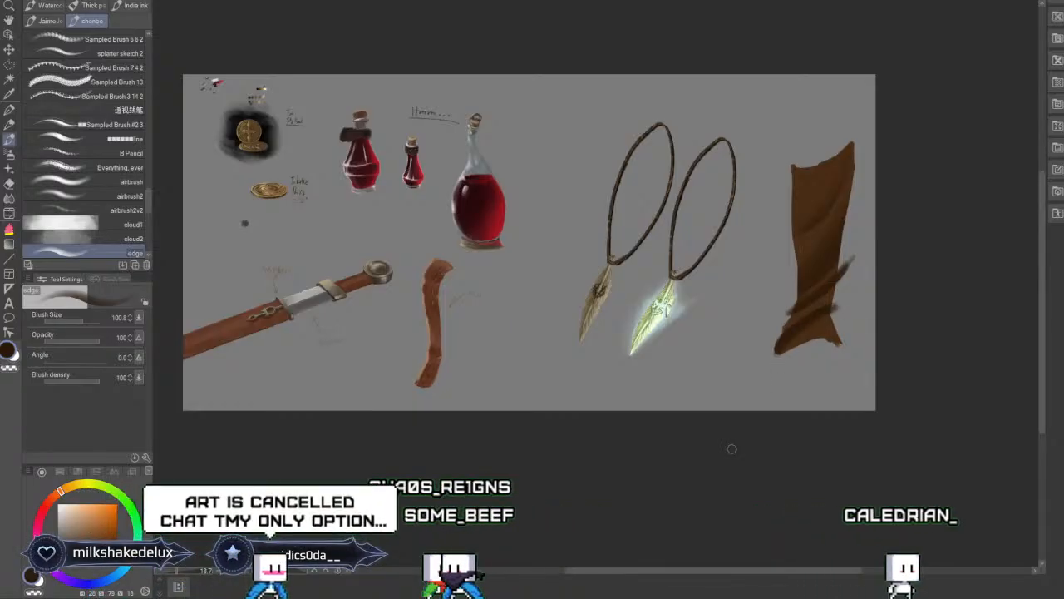
Outline the dark paint spilled beyond the lower right edge of the brown shape with a polyline selection, clear it and deselect.
left_click(10, 66)
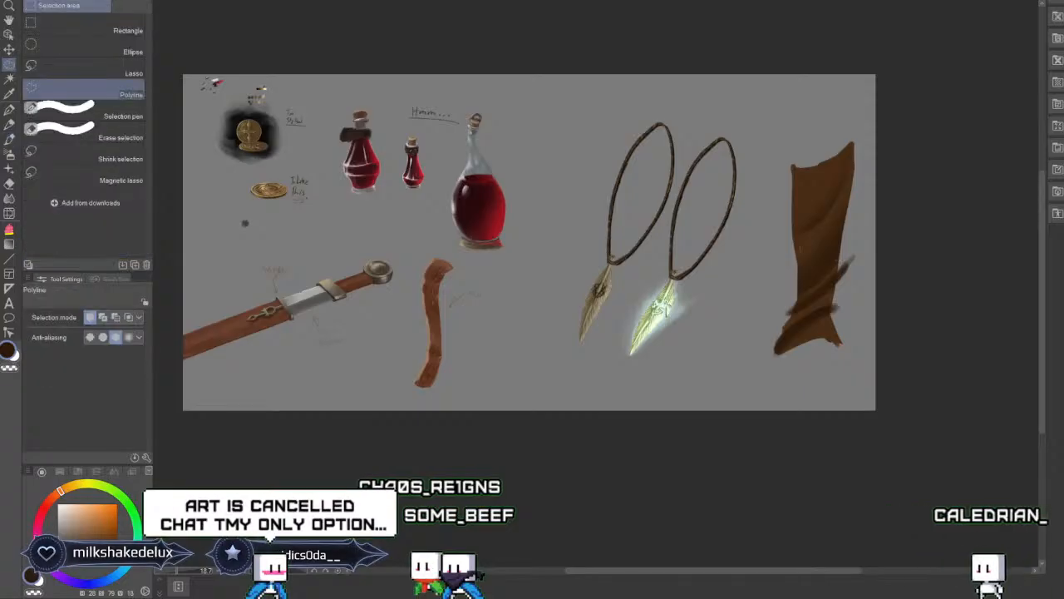
left_click(830, 313)
left_click(843, 336)
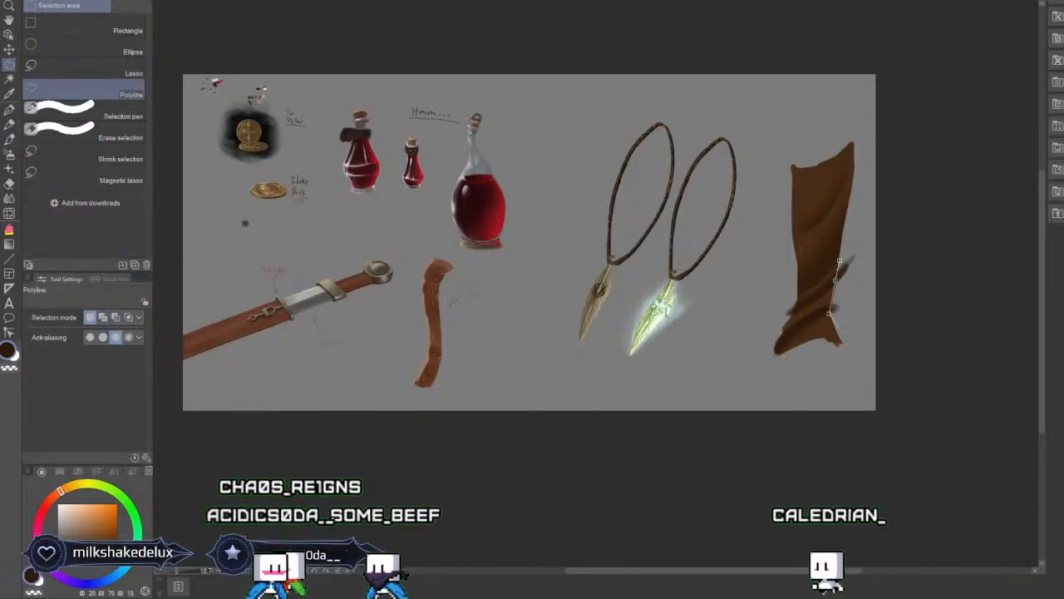
left_click(860, 306)
left_click(848, 251)
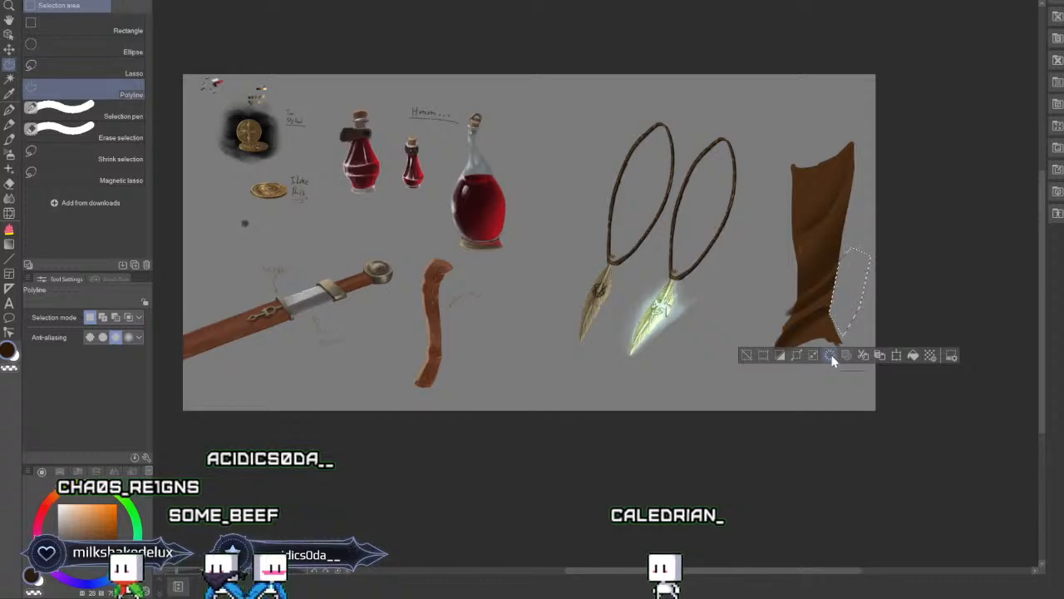
left_click(746, 355)
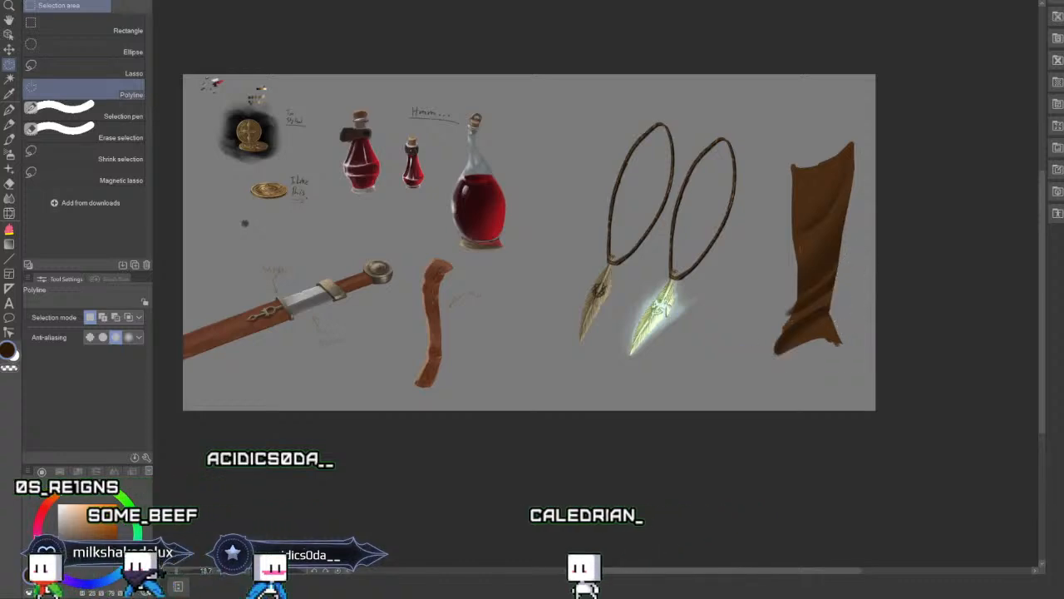
Clear the paint spilled beyond the brown shape's lower left edge using a polyline selection, and deselect.
left_click(781, 320)
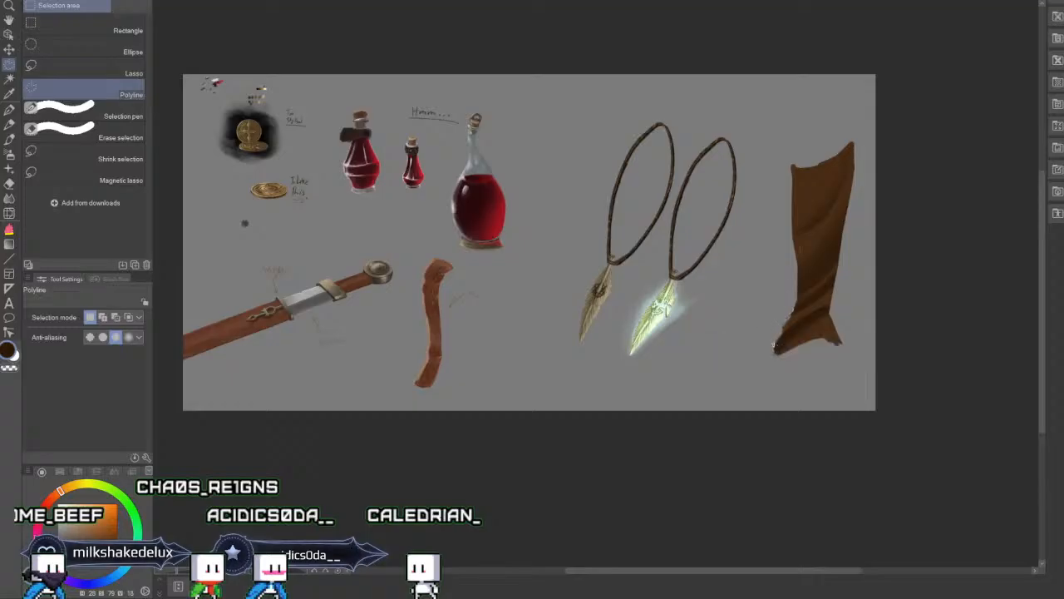
left_click(767, 356)
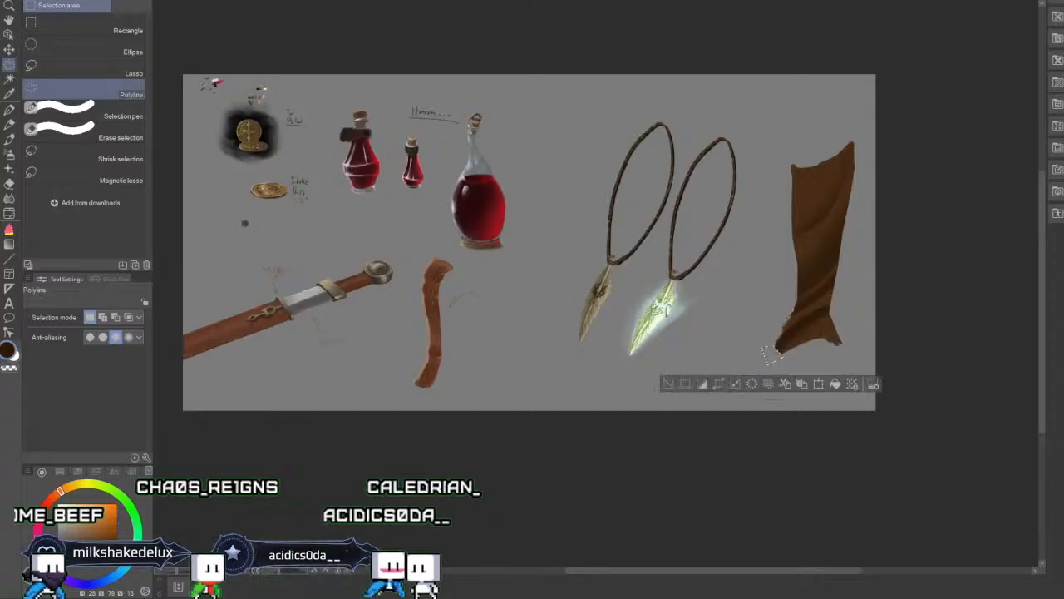
left_click(668, 384)
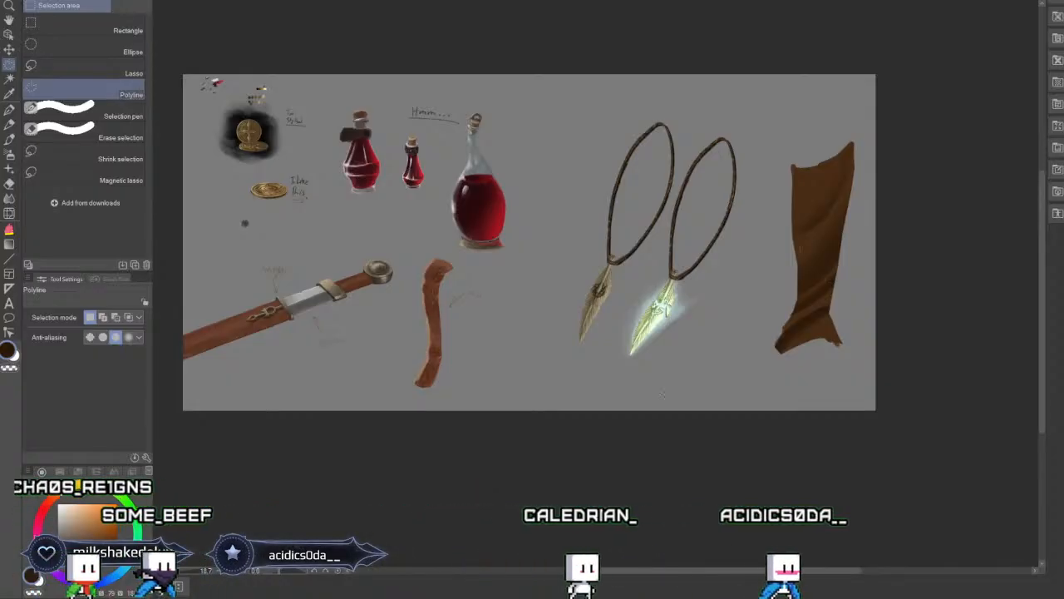
Outline the brown shape from its top edge down to the lower fold with a polyline selection, fill it with flat brown and deselect.
key("b")
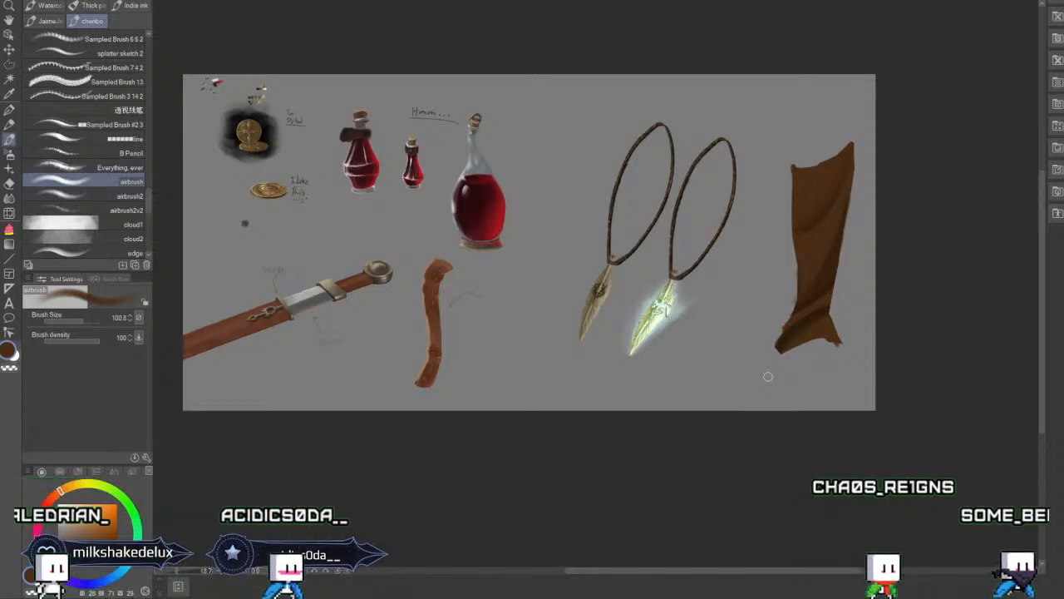
left_click(9, 65)
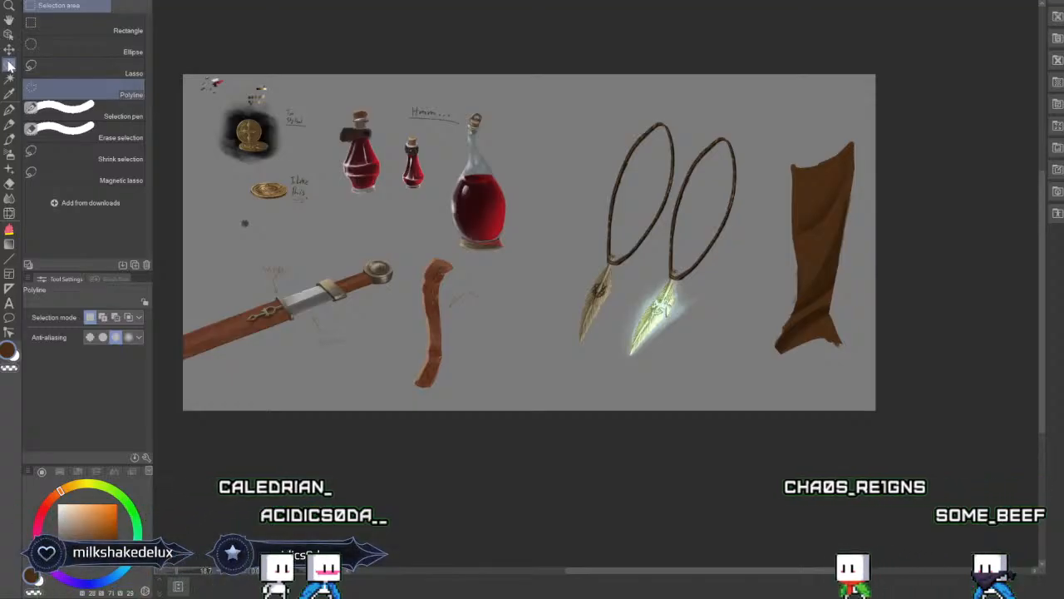
left_click(791, 166)
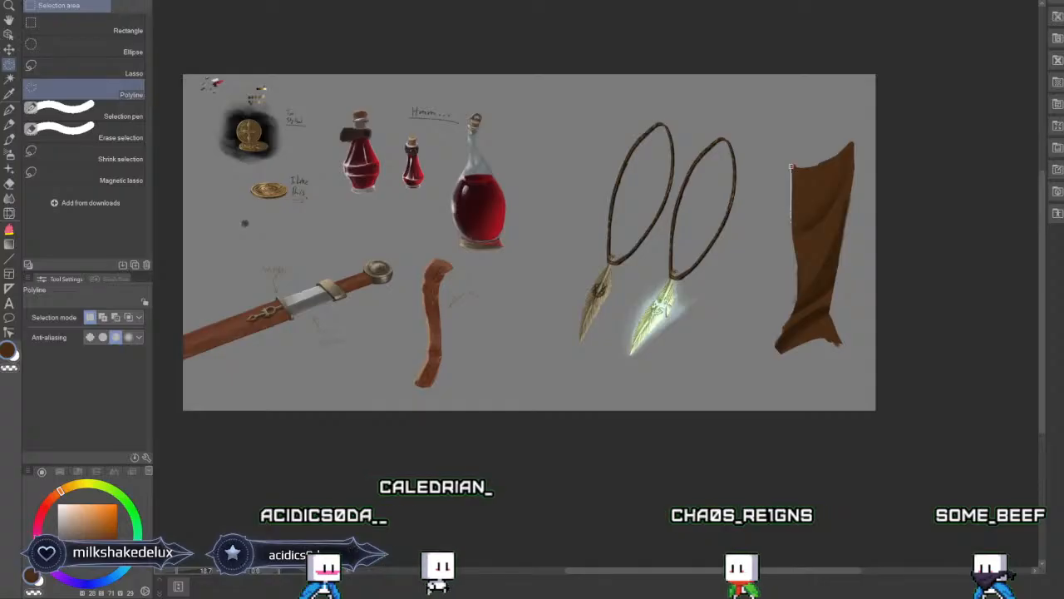
left_click(792, 236)
left_click(798, 275)
left_click(796, 298)
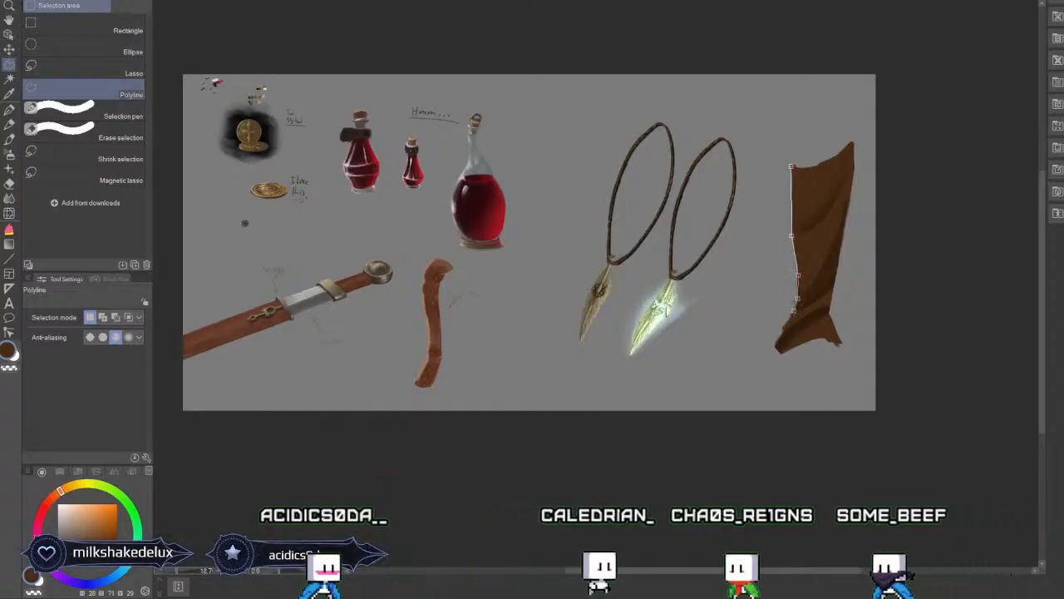
left_click(831, 296)
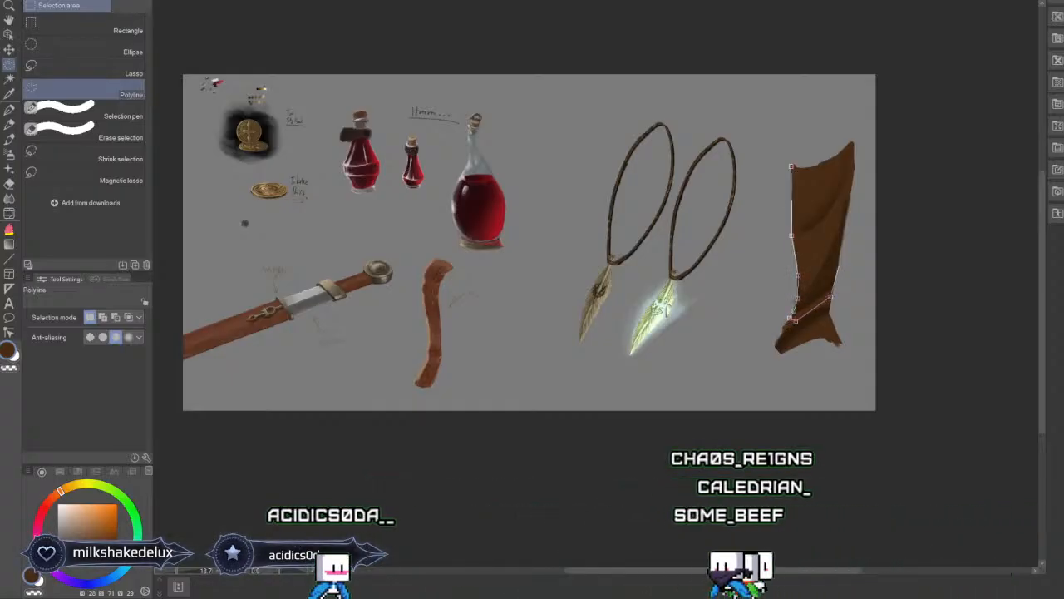
left_click(838, 265)
left_click(848, 203)
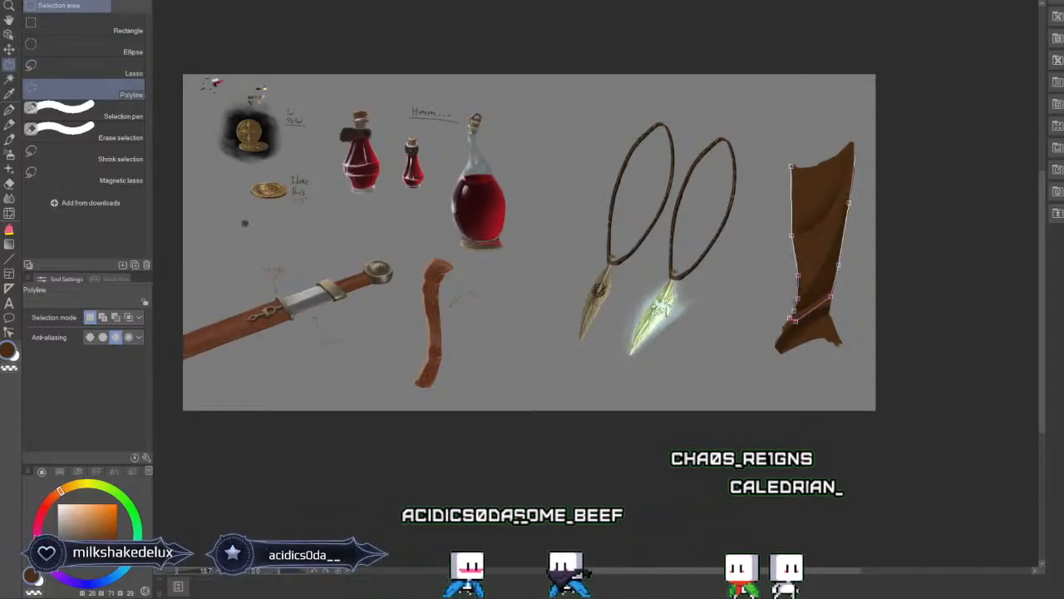
left_click(854, 167)
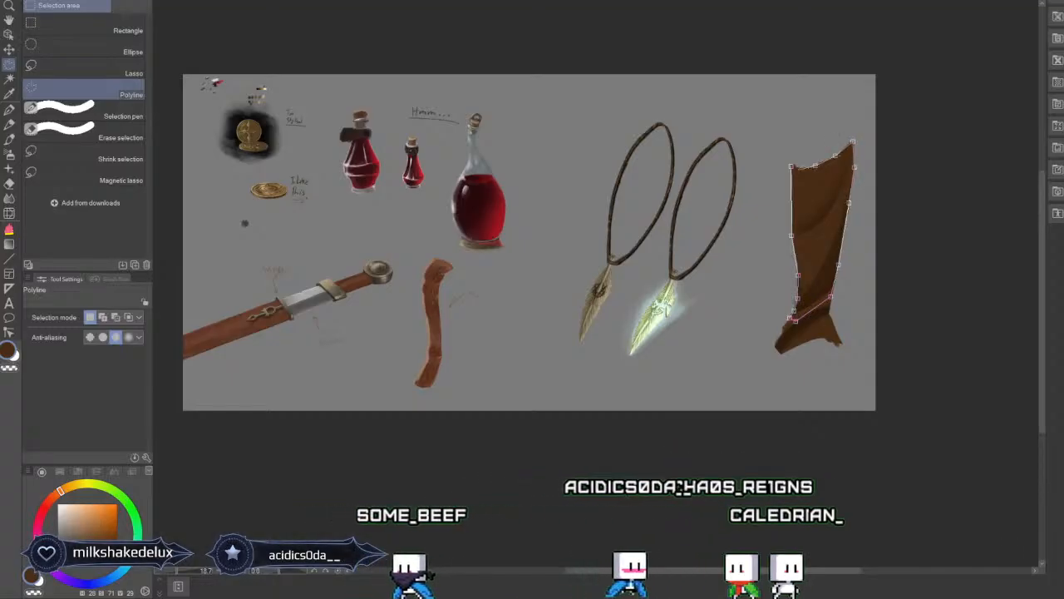
left_click(792, 167)
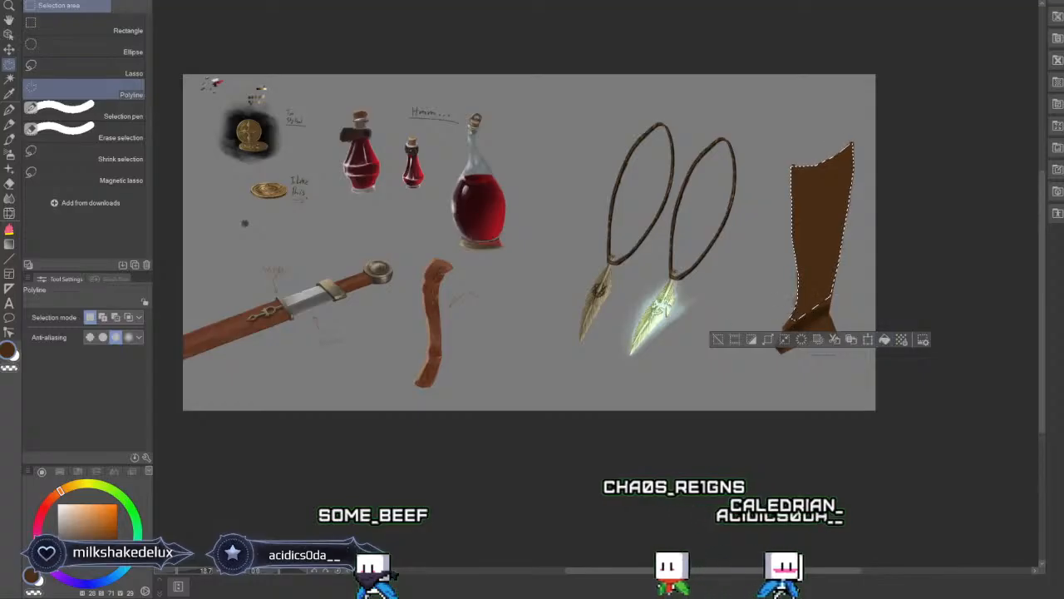
left_click(884, 340)
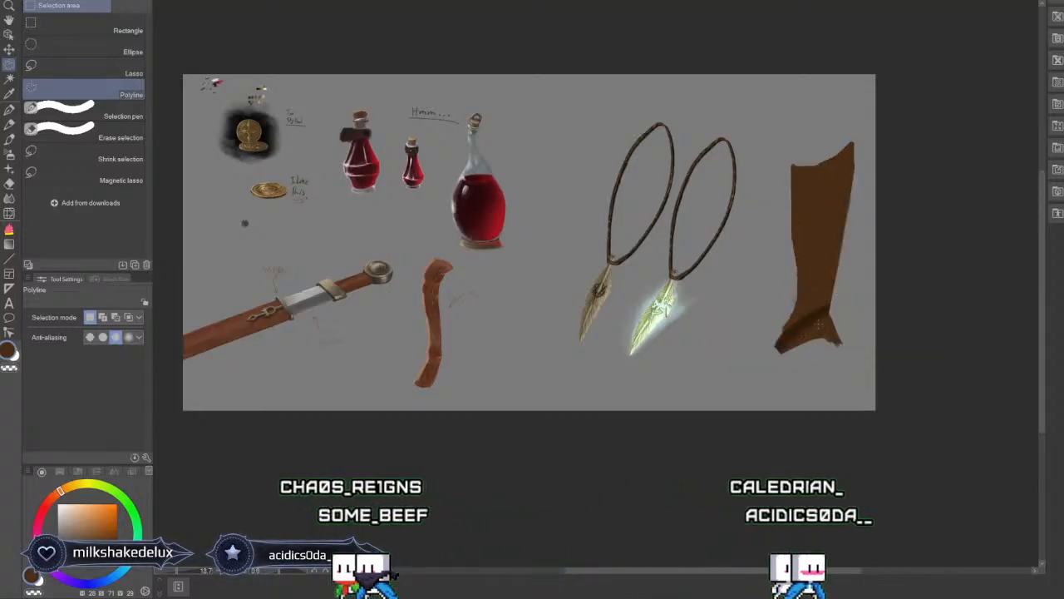
Outline the flared base below the dark fold with a polyline selection extending slightly past its left tip, fill it brown and deselect.
left_click(766, 348)
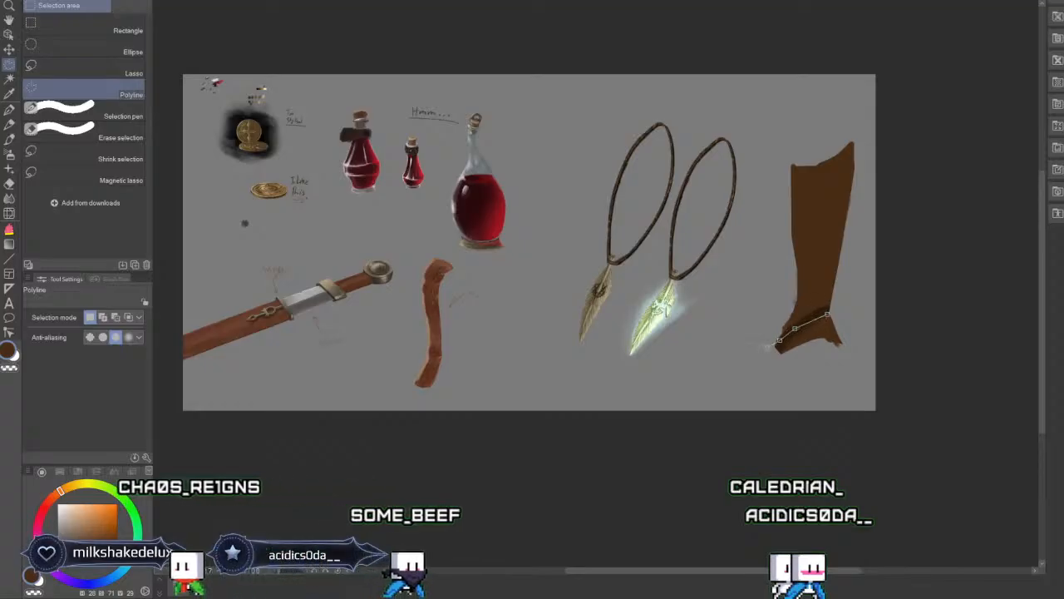
left_click(772, 355)
left_click(783, 353)
left_click(802, 343)
left_click(818, 339)
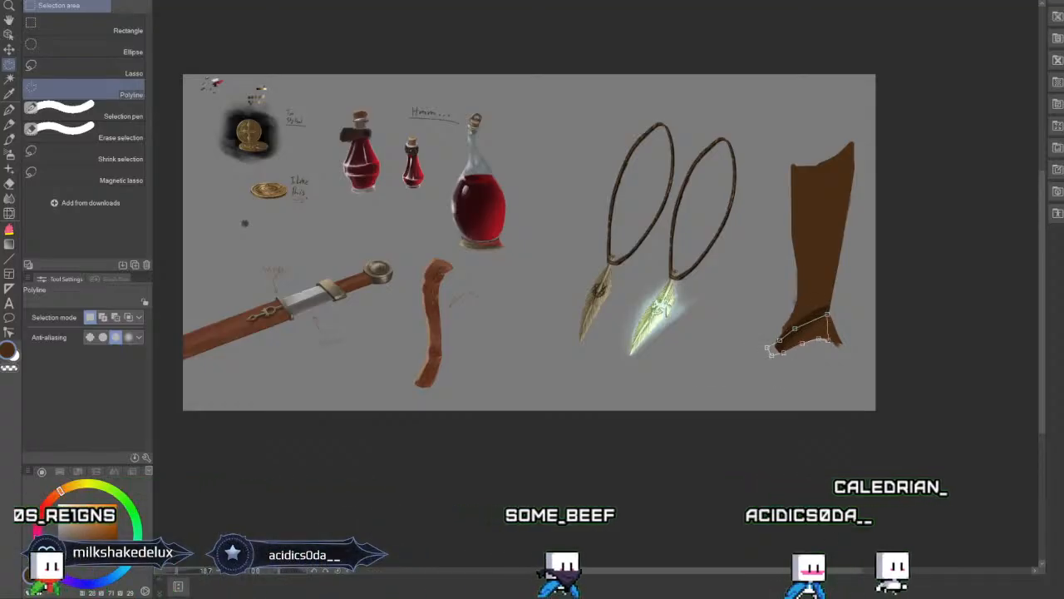
double_click(827, 316)
left_click(694, 375)
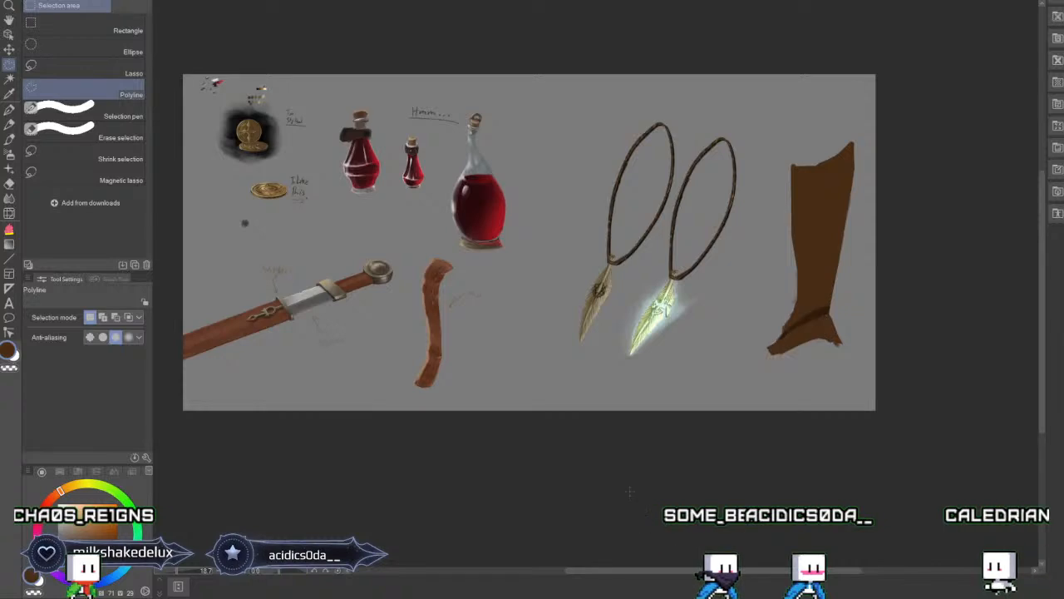
Outline a longer foot with a pointed toe and a heel using a polyline selection, fill it brown and deselect.
left_click(773, 343)
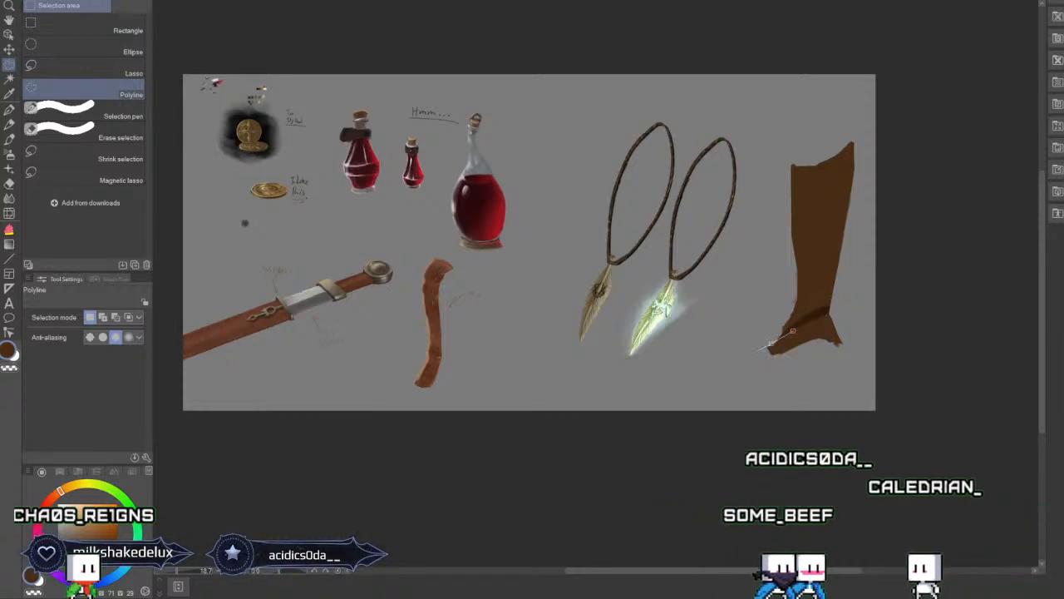
left_click(751, 350)
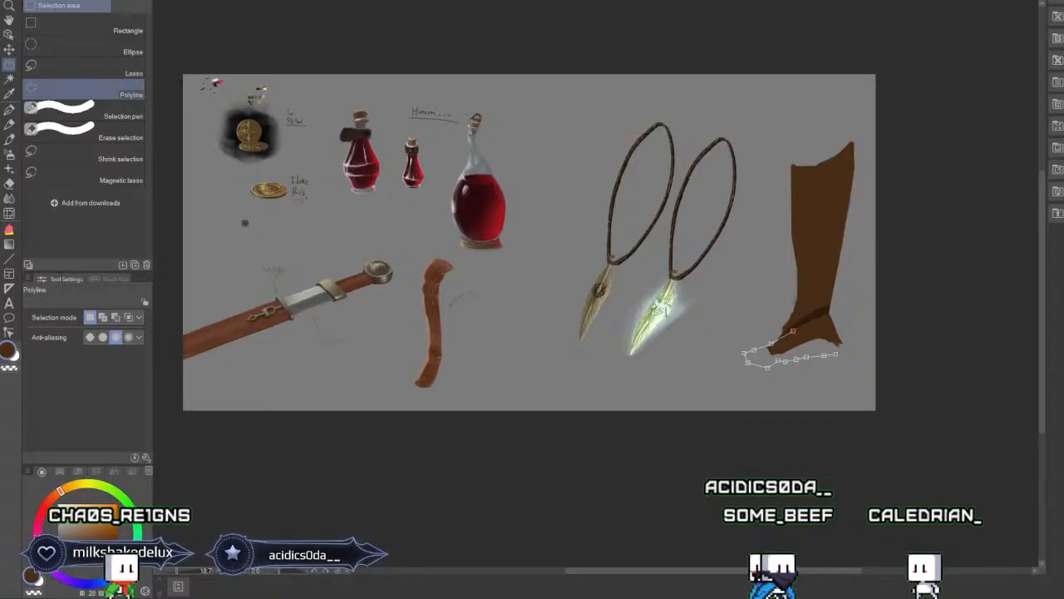
left_click(842, 343)
double_click(822, 326)
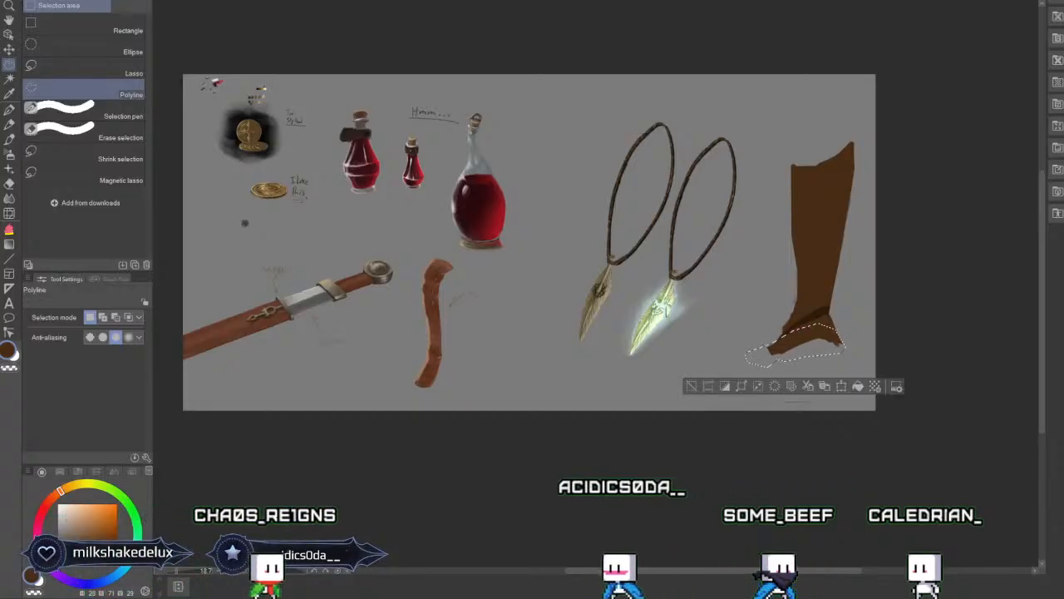
left_click(858, 386)
left_click(692, 386)
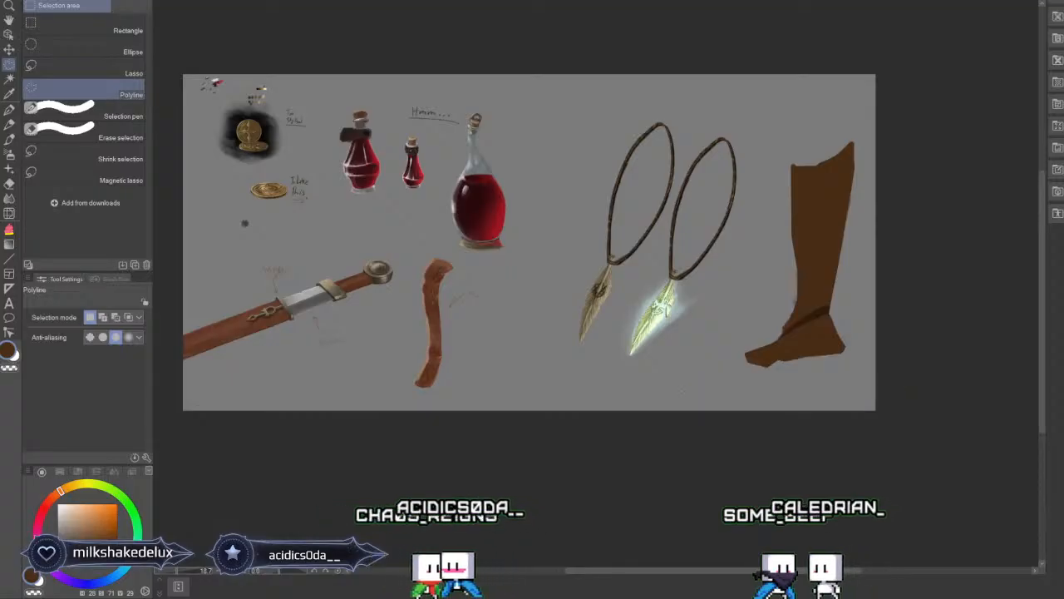
Trim the underside of the foot by clearing polyline selections drawn along the sole and toe, deselecting after each.
left_click(748, 363)
left_click(760, 363)
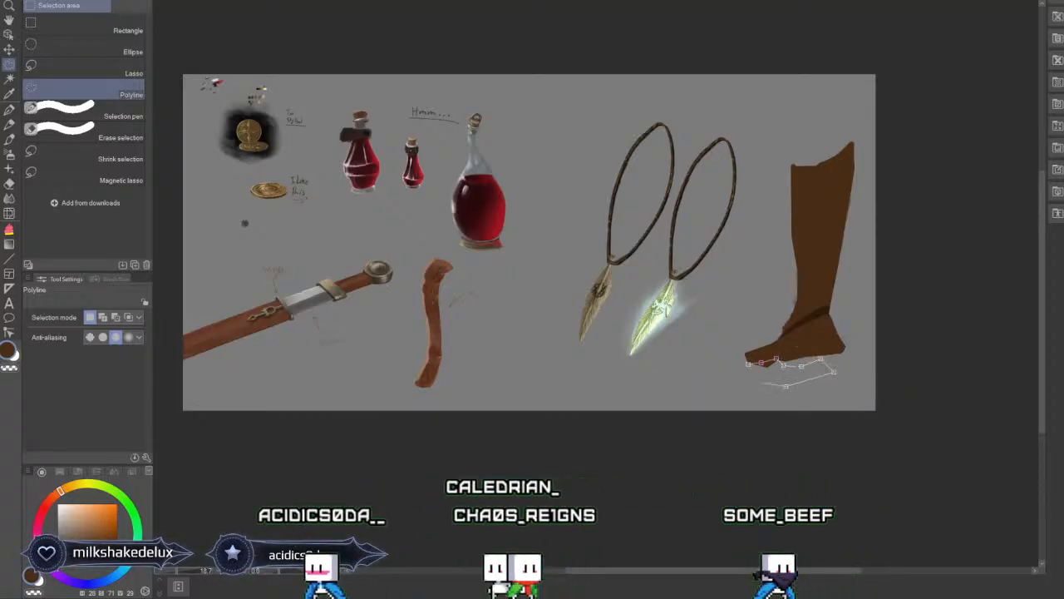
double_click(764, 364)
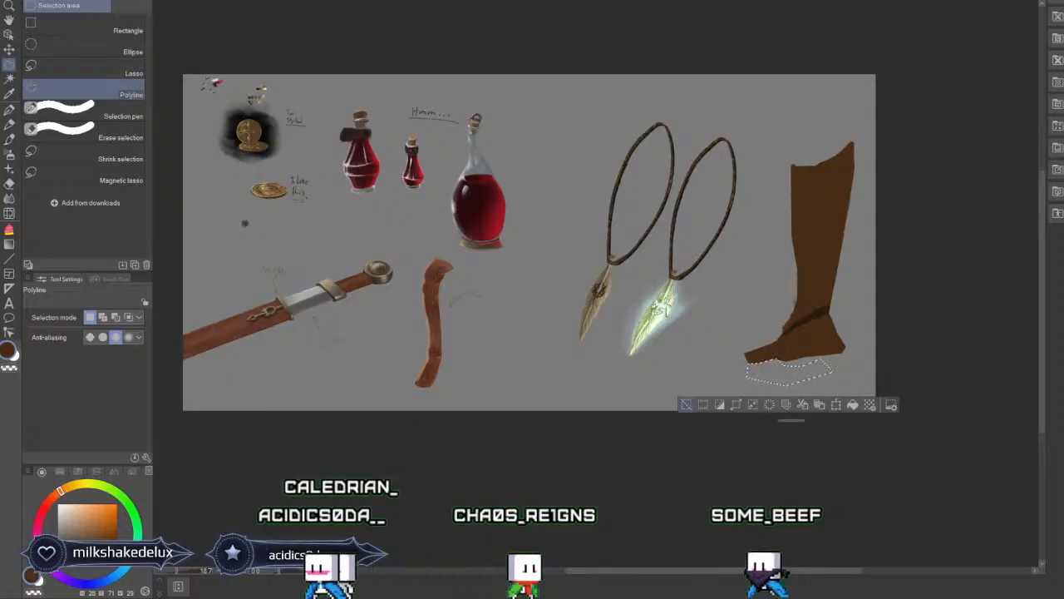
key("ctrl+d")
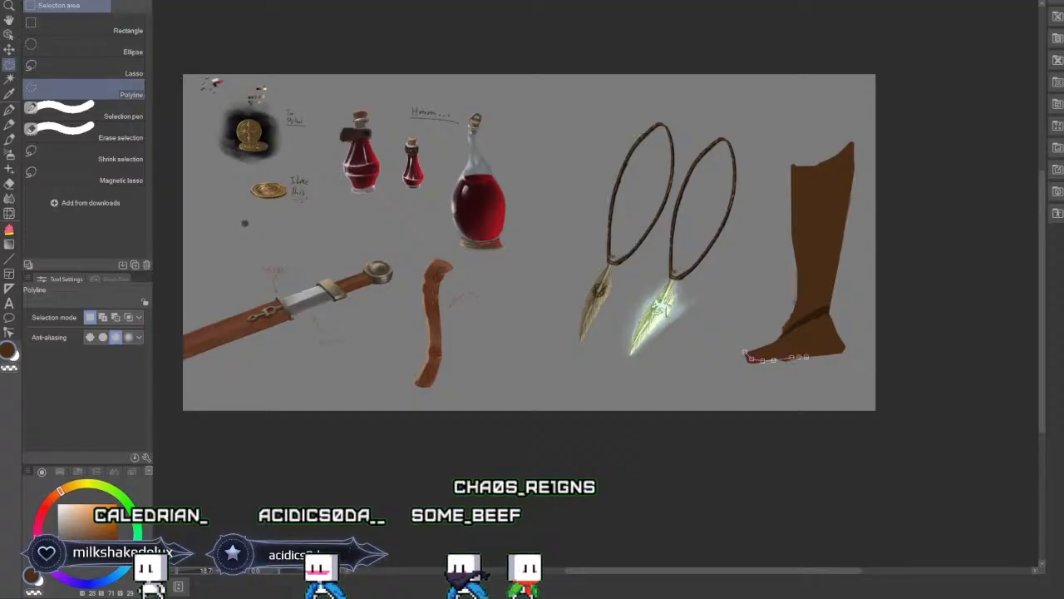
left_click(745, 353)
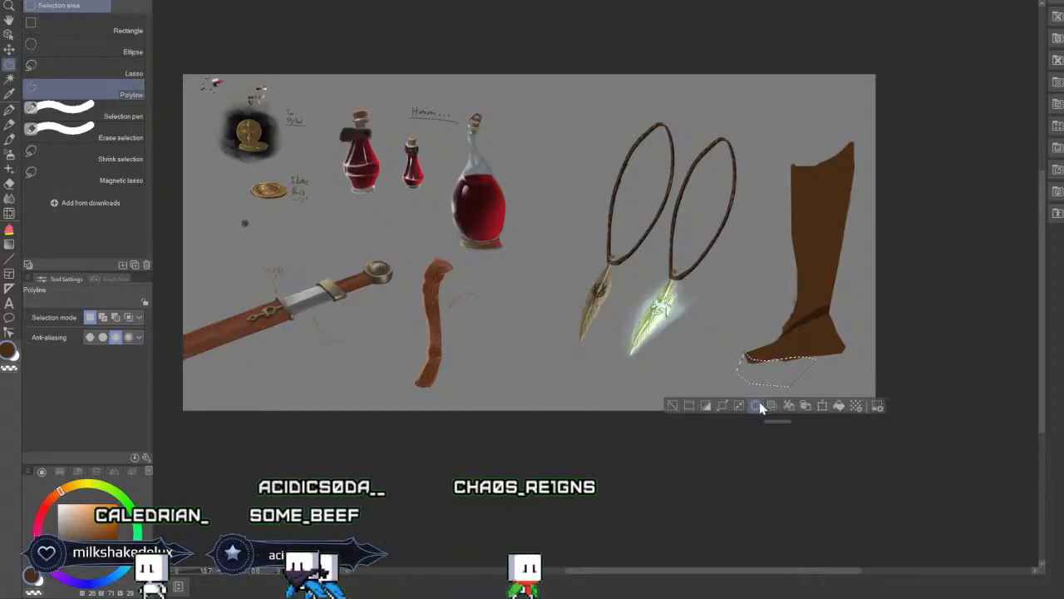
left_click(689, 407)
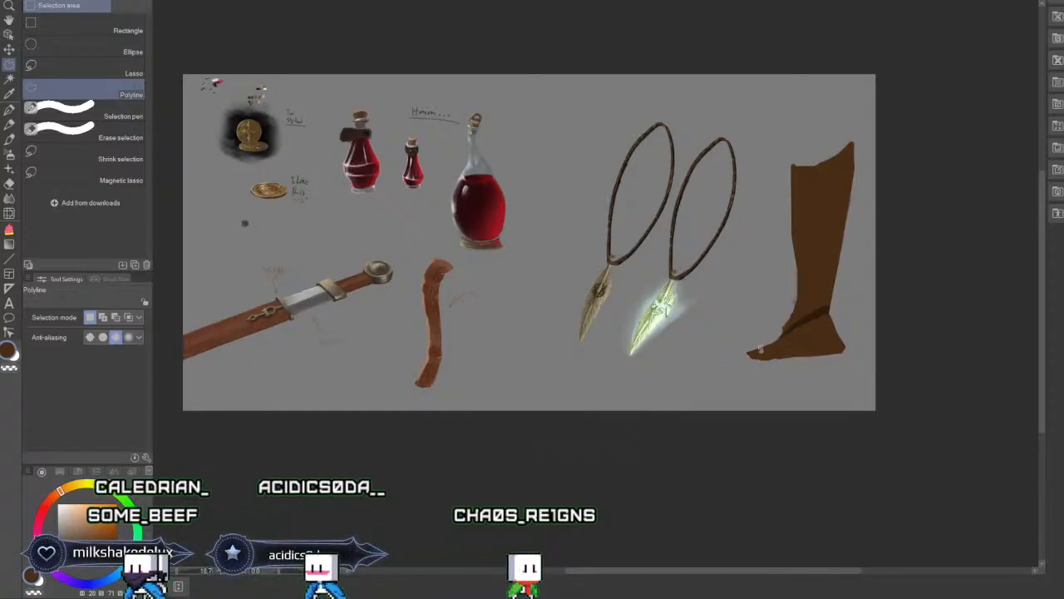
Trim the upper edge of the toe using polyline selections, redoing the cut once, and deselect.
left_click(759, 349)
left_click(746, 349)
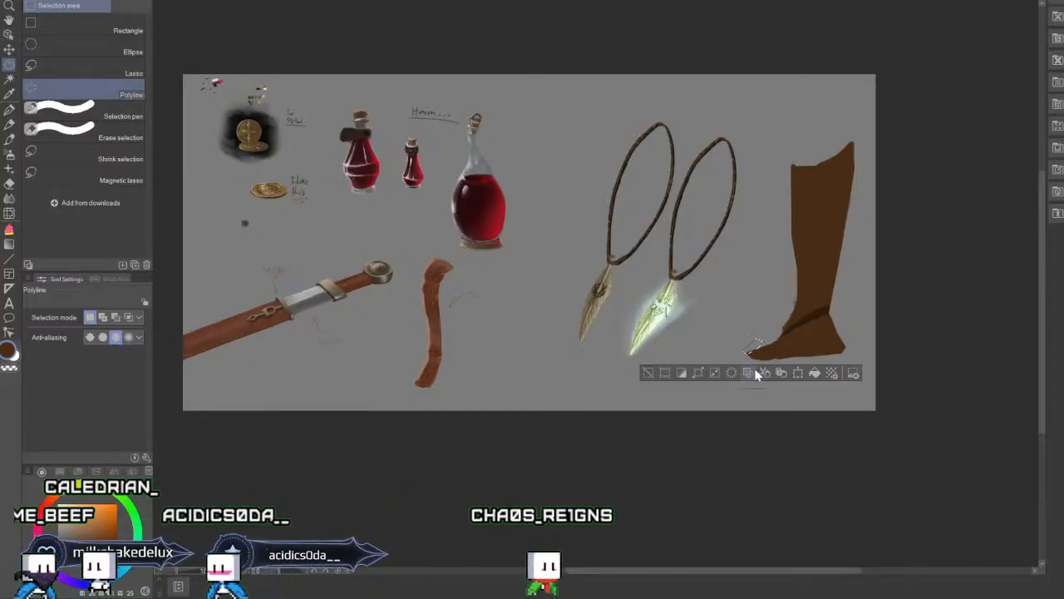
left_click(649, 373)
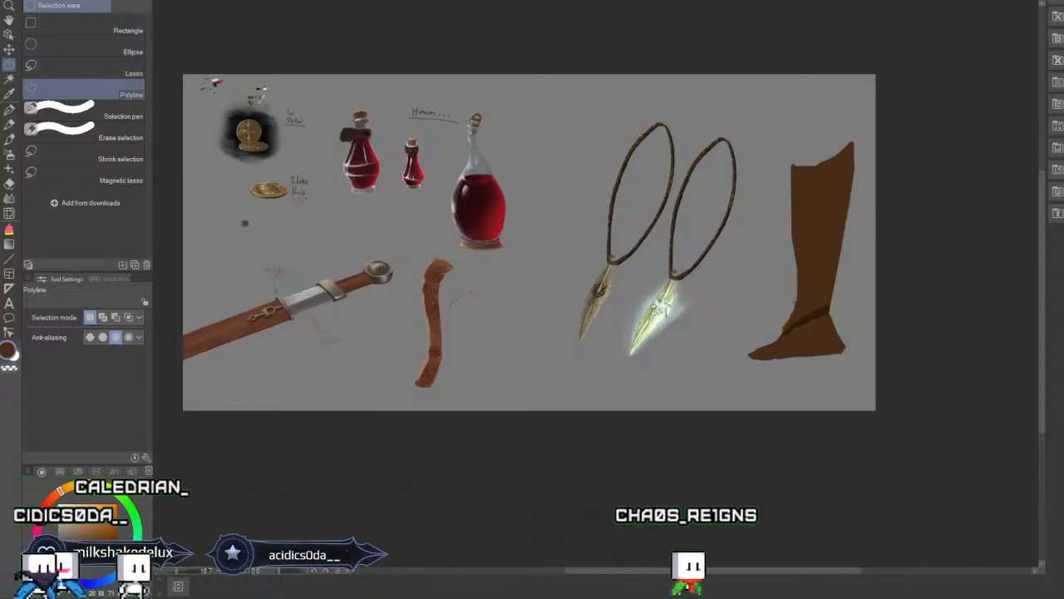
key("ctrl+z")
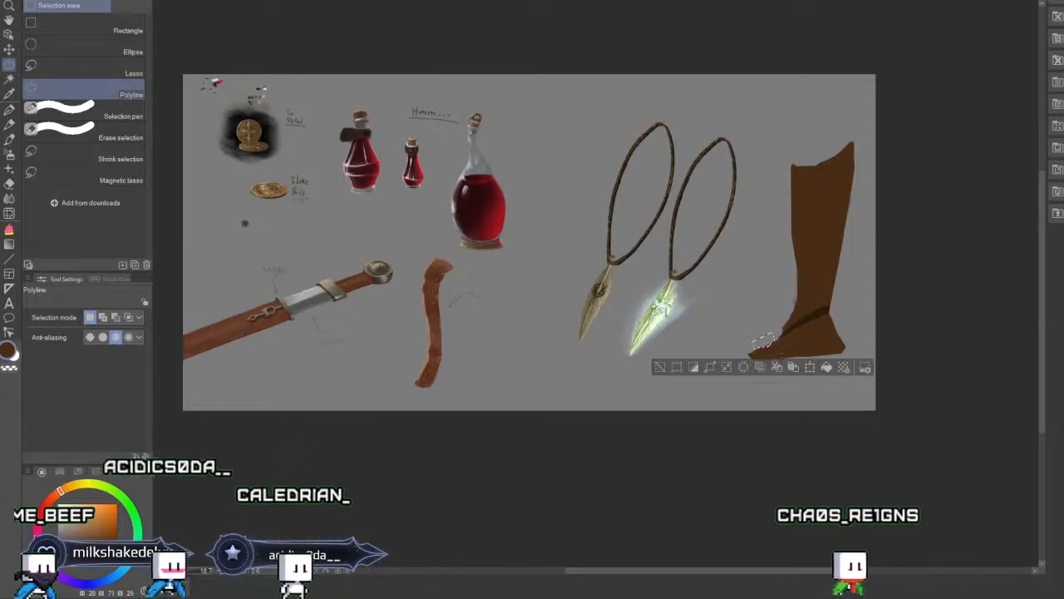
key("ctrl+d")
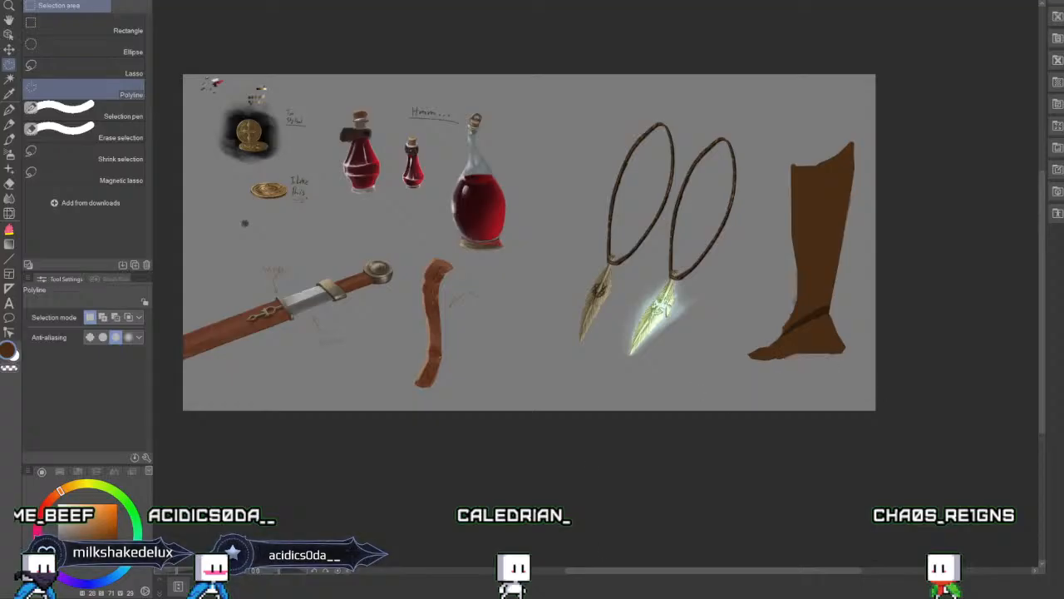
Repaint the dark ankle fold as a curved band with the airbrush and round off the heel with the soft eraser.
left_click(10, 142)
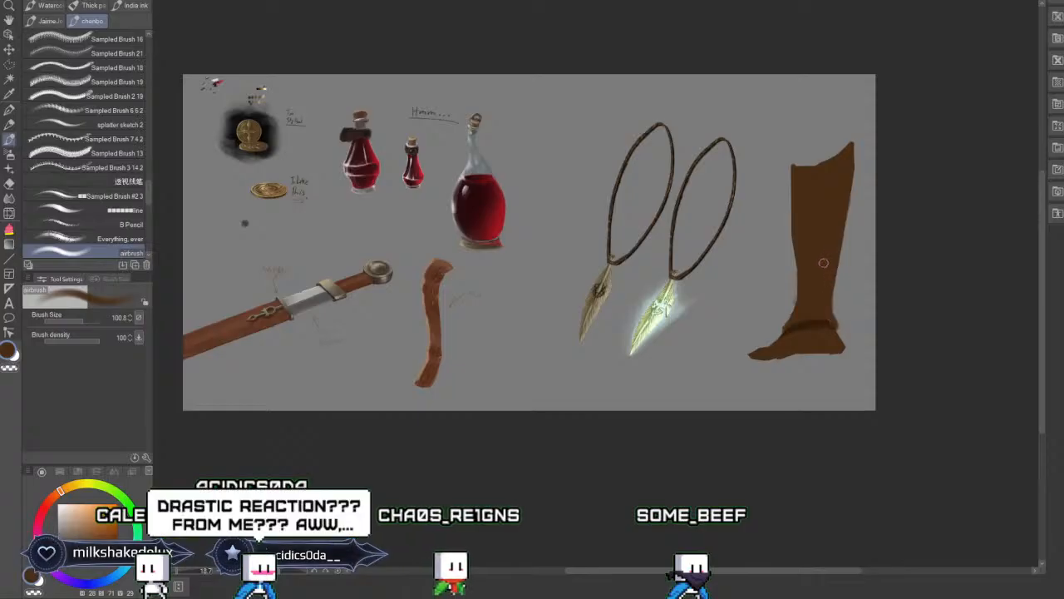
left_click(841, 302, "alt")
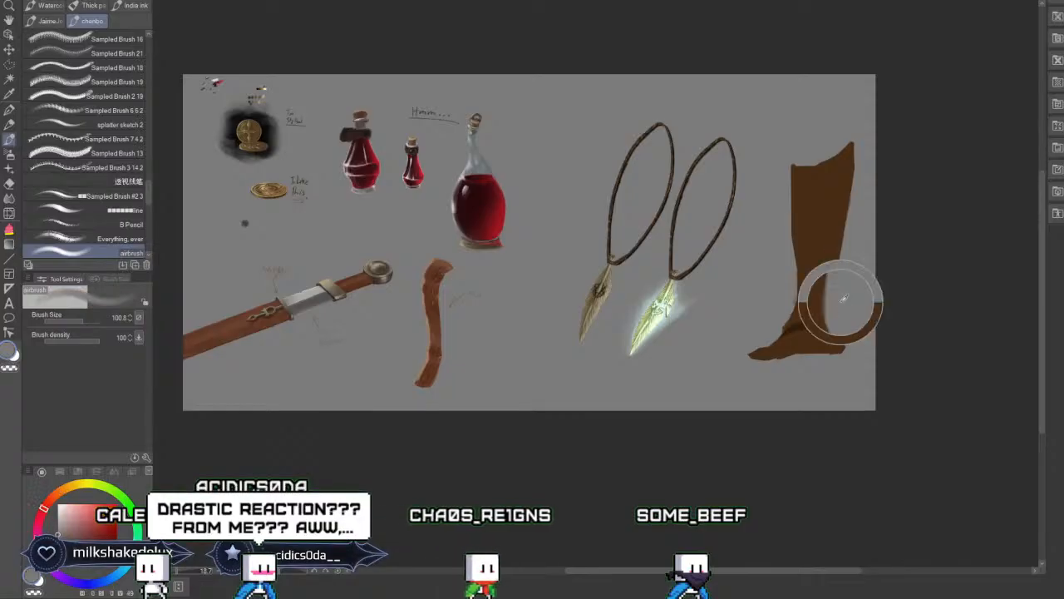
left_click(9, 184)
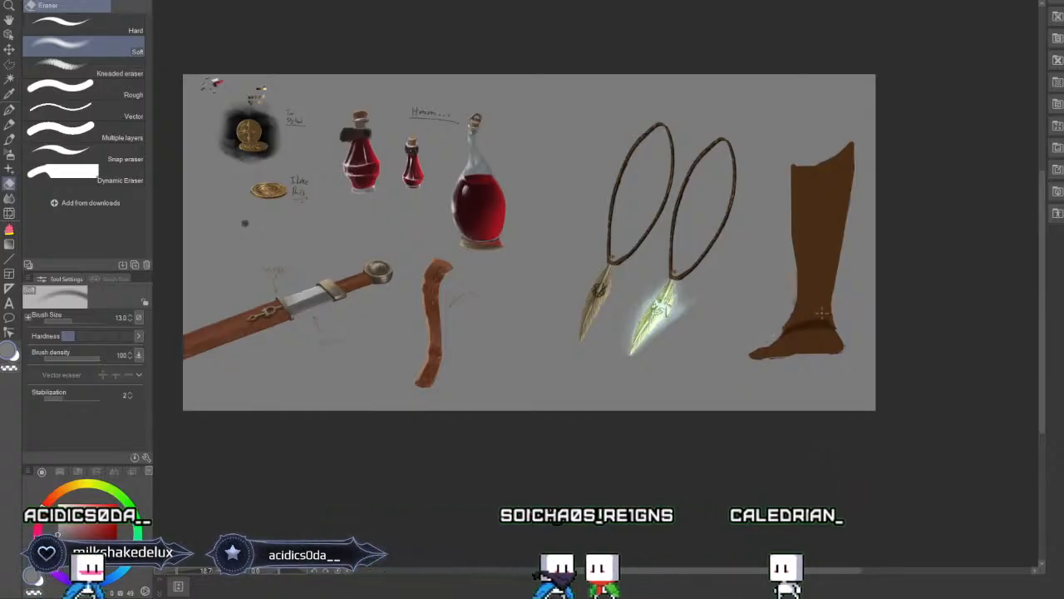
Paint the underside of the toe in brown sampled from the boot, using the drawing1 brush.
left_click(11, 140)
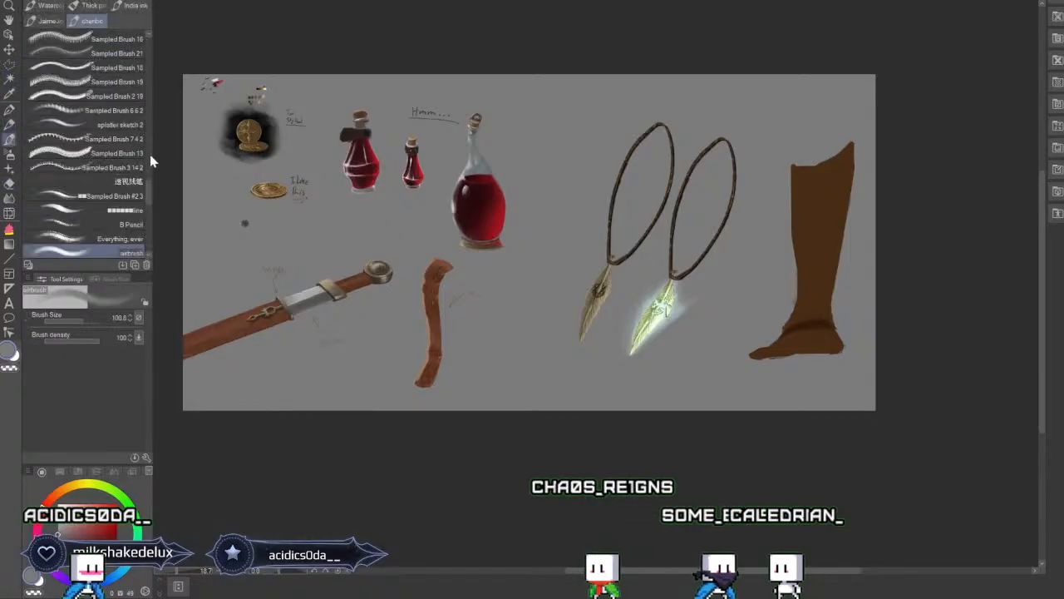
left_click_drag(151, 160, 144, 245)
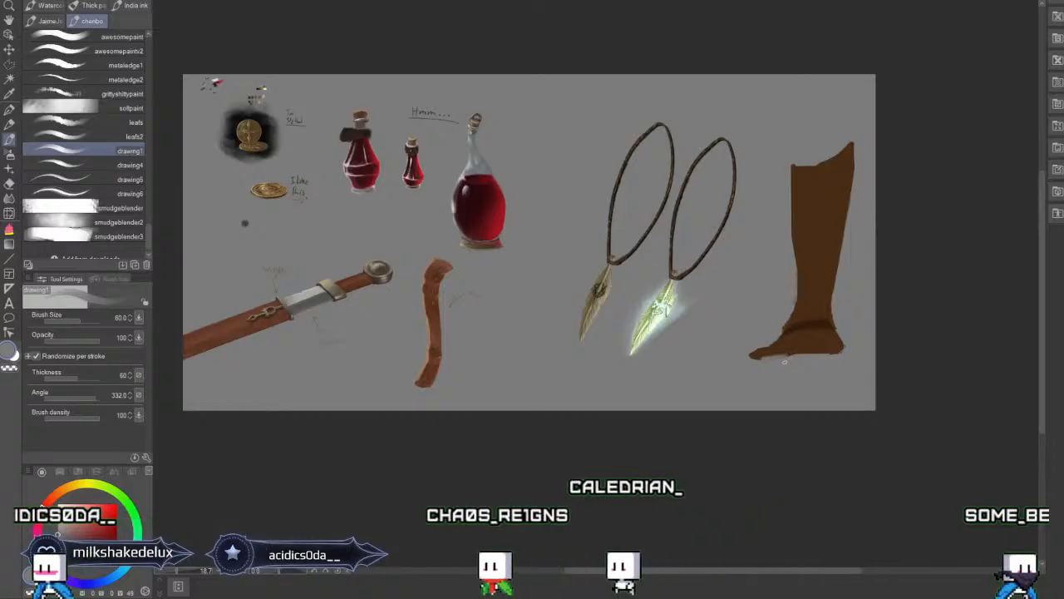
left_click(821, 299, "alt")
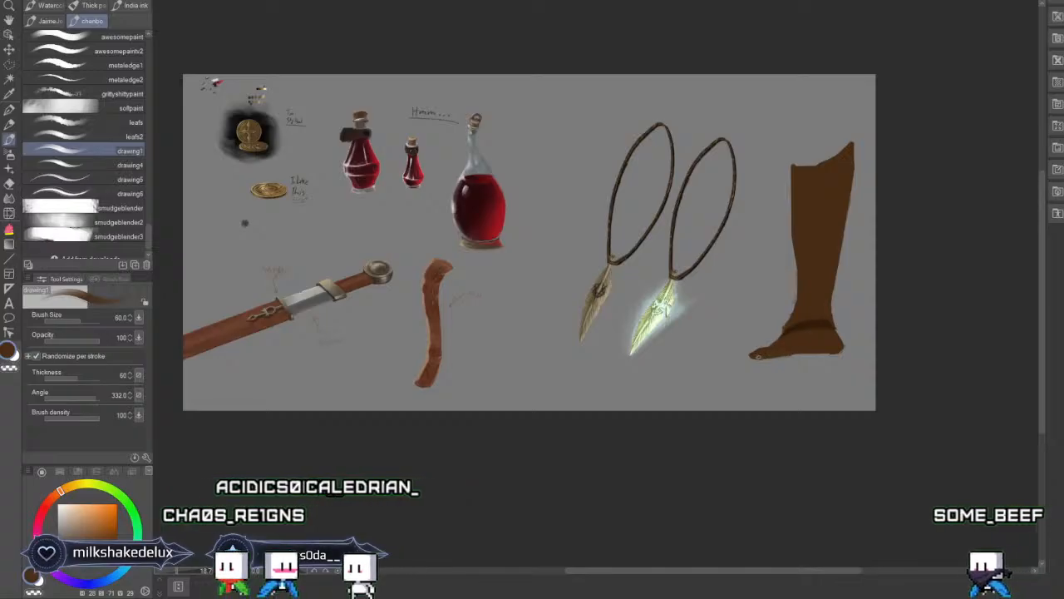
mouse_move(754, 355)
left_mouse_down()
mouse_move(816, 381)
mouse_move(781, 378)
mouse_move(810, 391)
mouse_move(757, 399)
mouse_move(771, 359)
left_mouse_up()
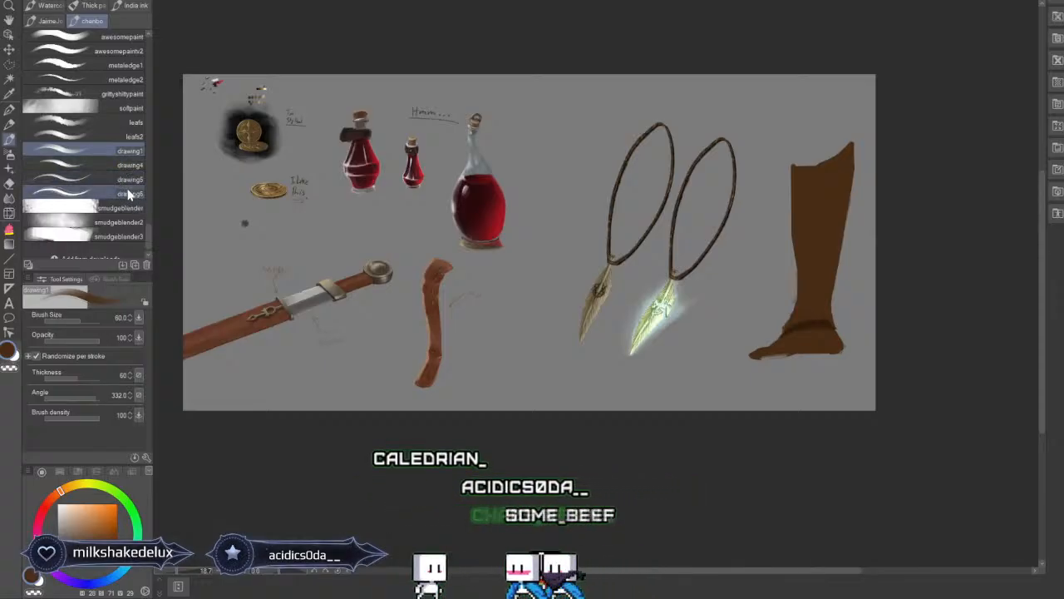
Try the leafs2 brush with a test stroke on the empty canvas below the boot and undo it.
left_click(116, 137)
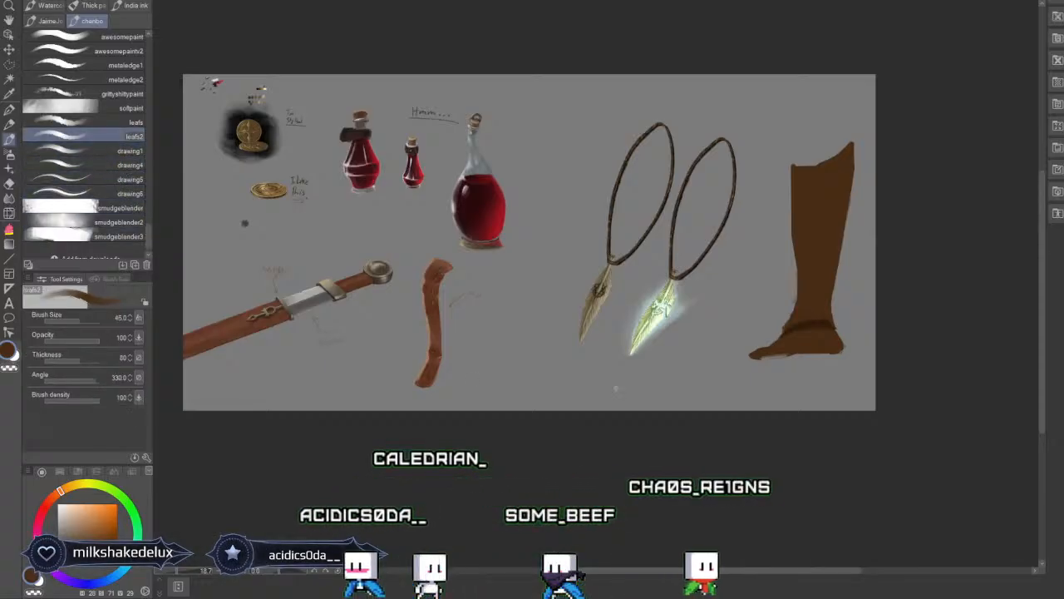
left_click_drag(675, 379, 845, 401)
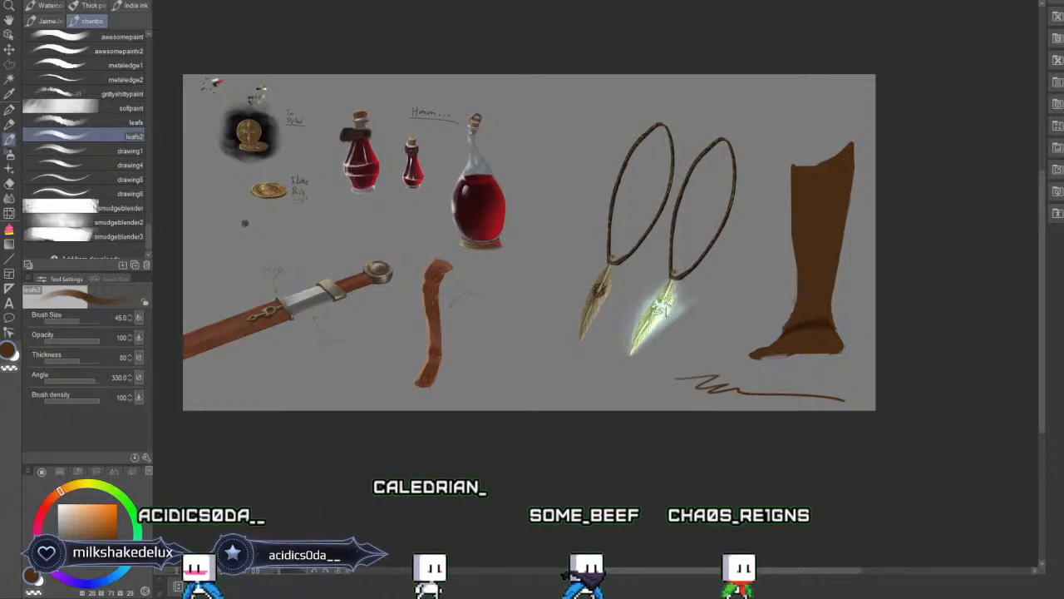
key("ctrl+z")
Move the smudgeblender, smudgeblender2 and smudgeblender3 brushes out of the brush set into the Blend tool.
left_click(114, 233)
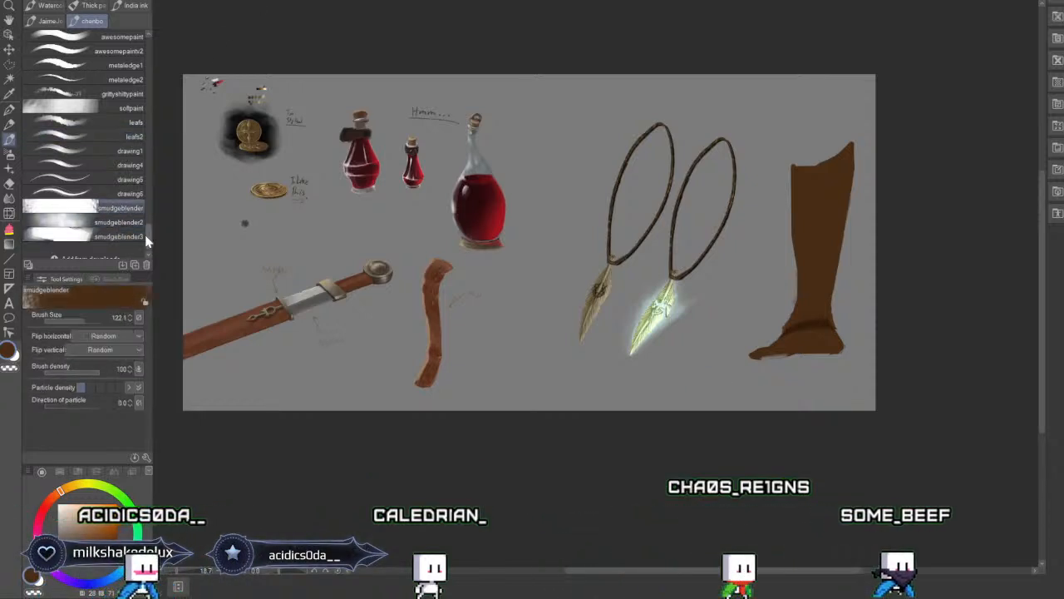
left_click(118, 208)
scroll(145, 235, "down", 1)
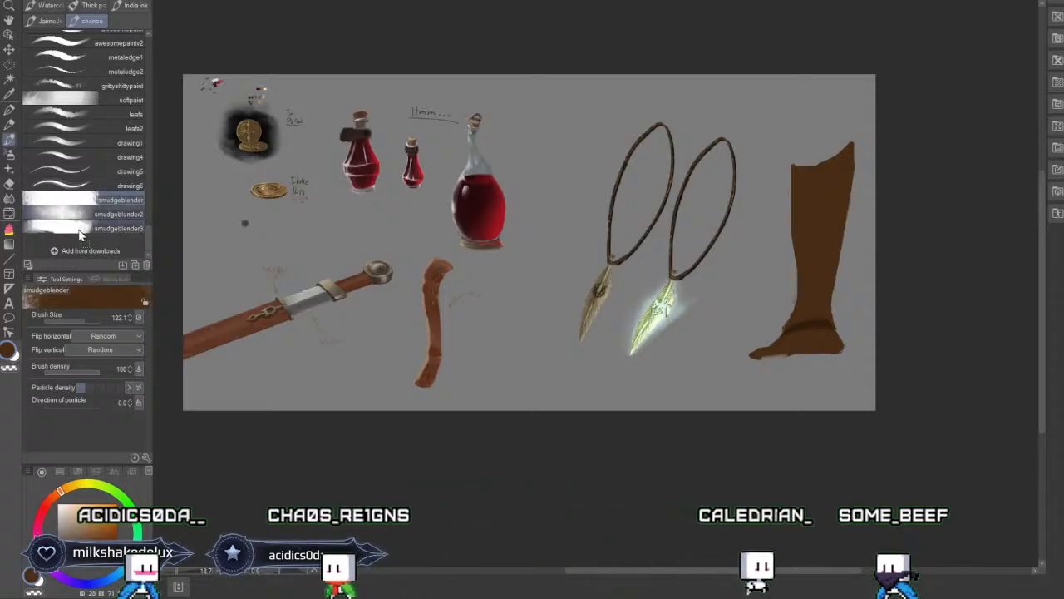
key("b")
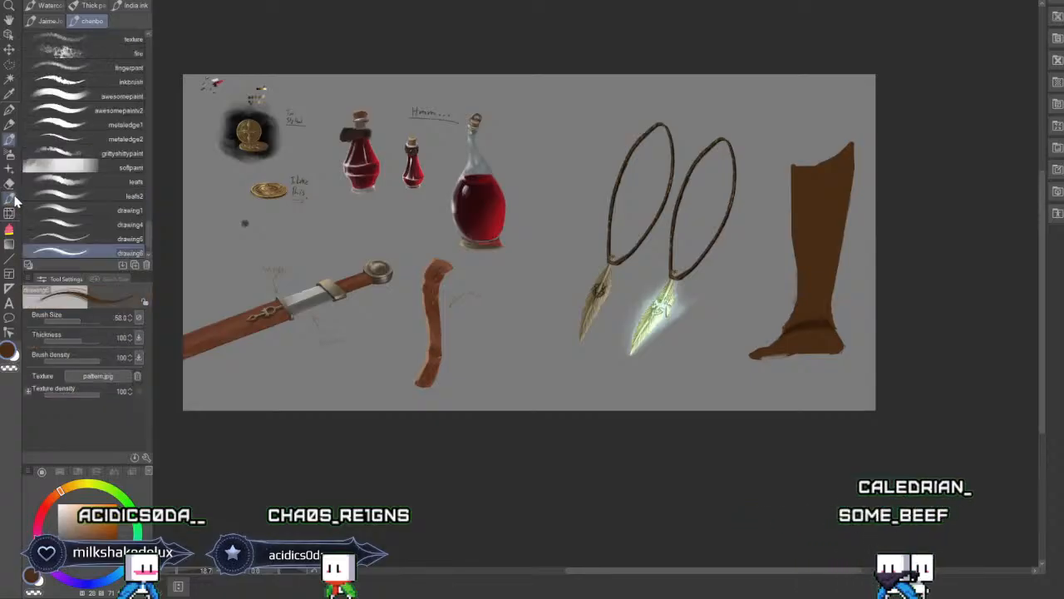
left_click(10, 199)
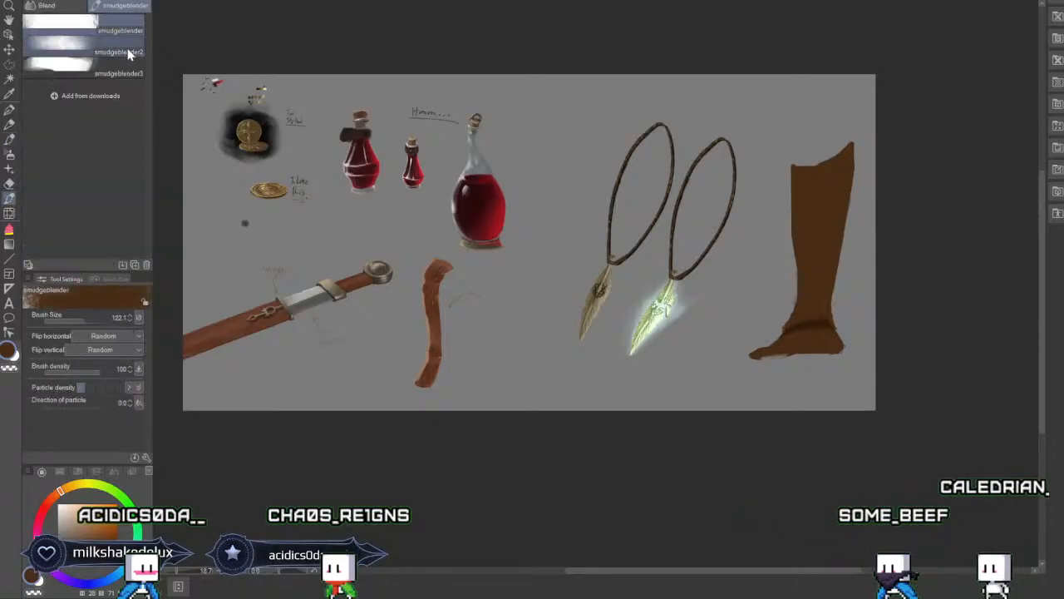
Try the smudgeblender2 and smudgeblender brushes, check their size settings and undo the test strokes below the boot.
left_click(143, 50)
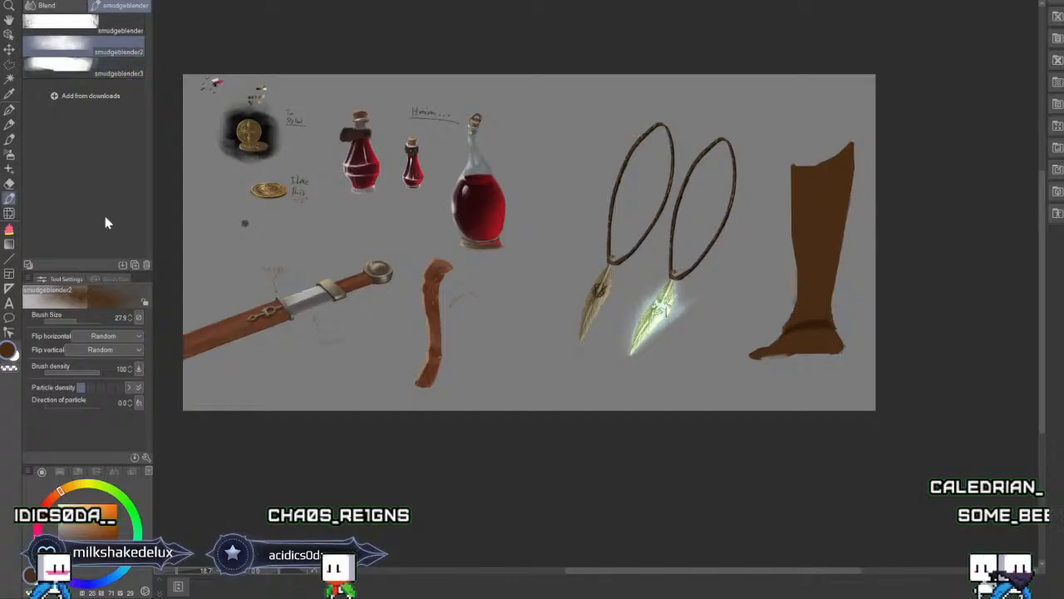
left_click(100, 280)
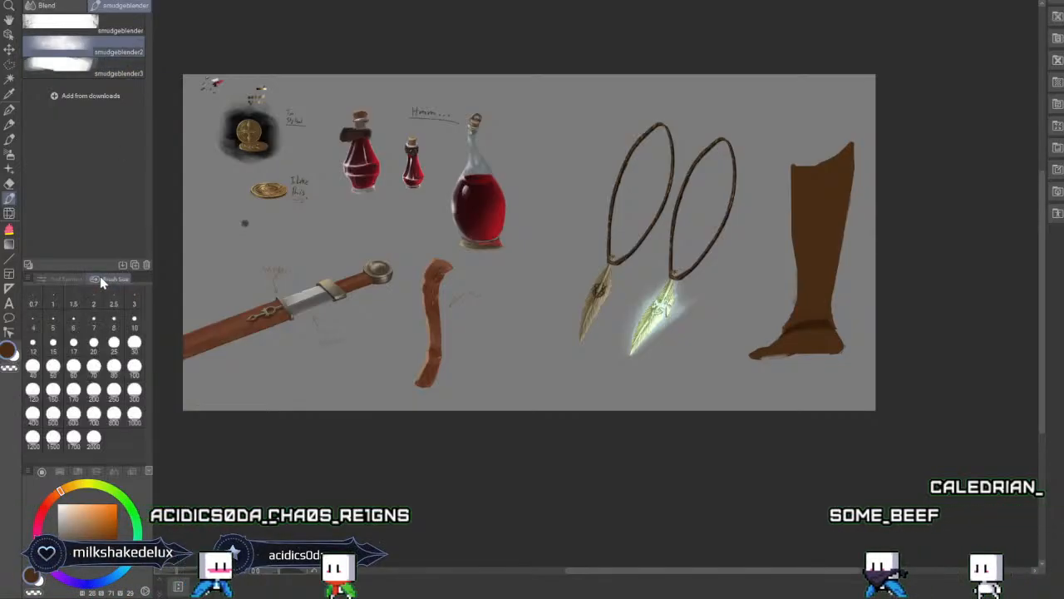
left_click(71, 279)
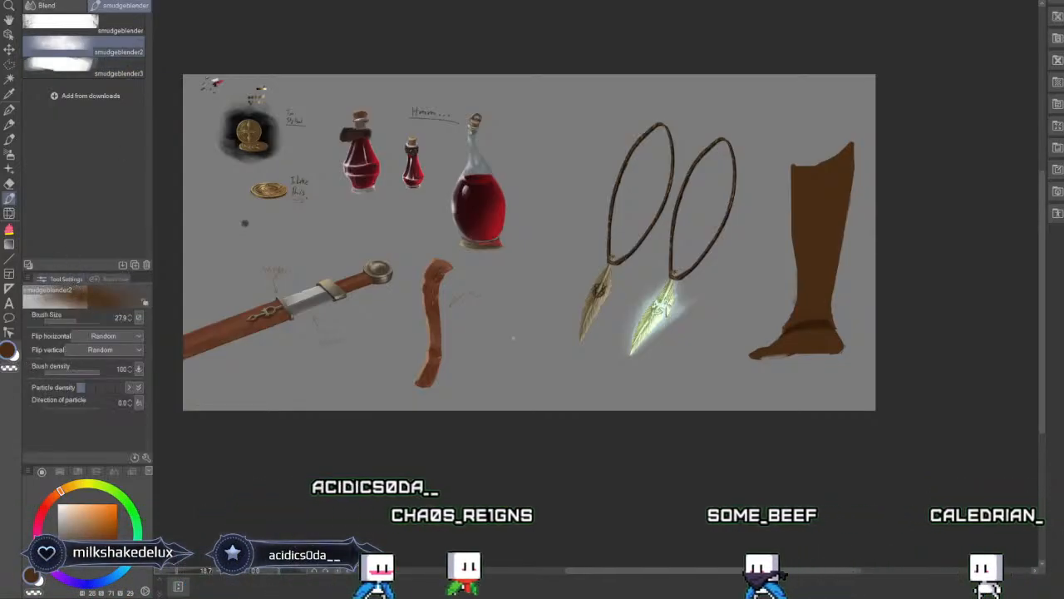
left_click(114, 31)
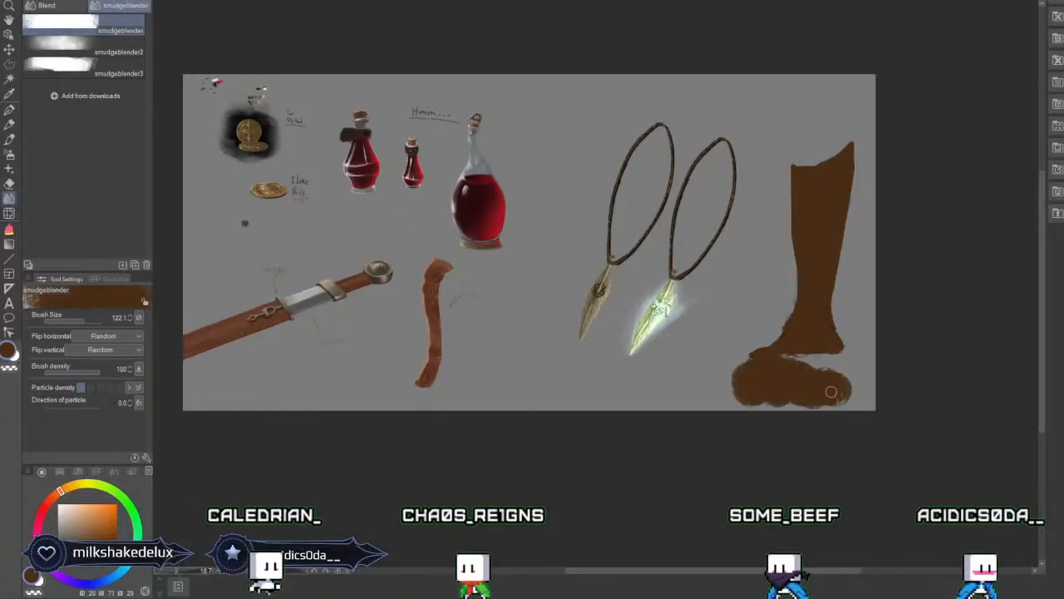
key("ctrl+z")
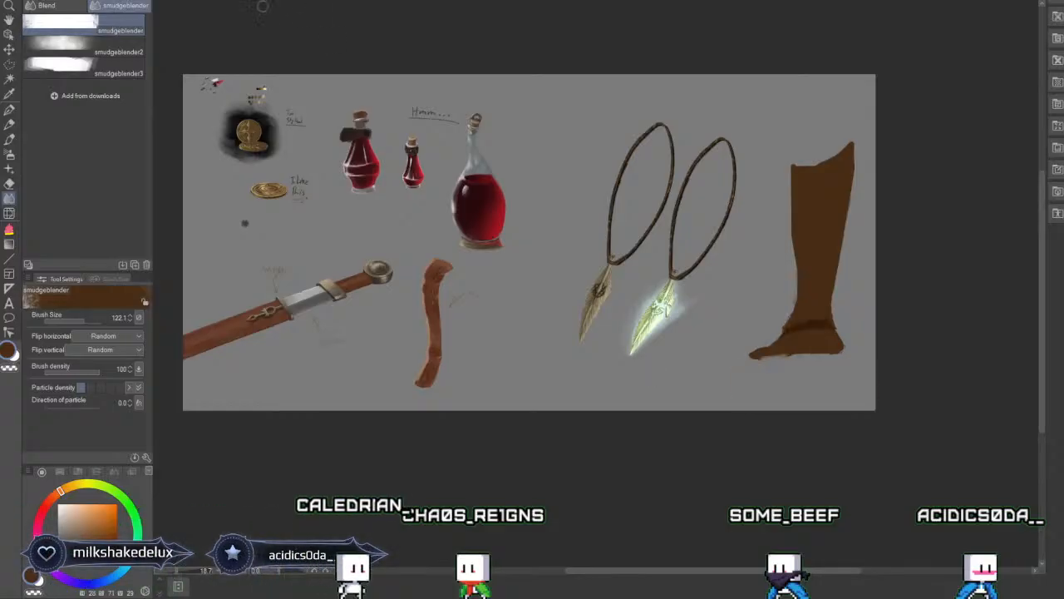
left_click(113, 279)
left_click(67, 280)
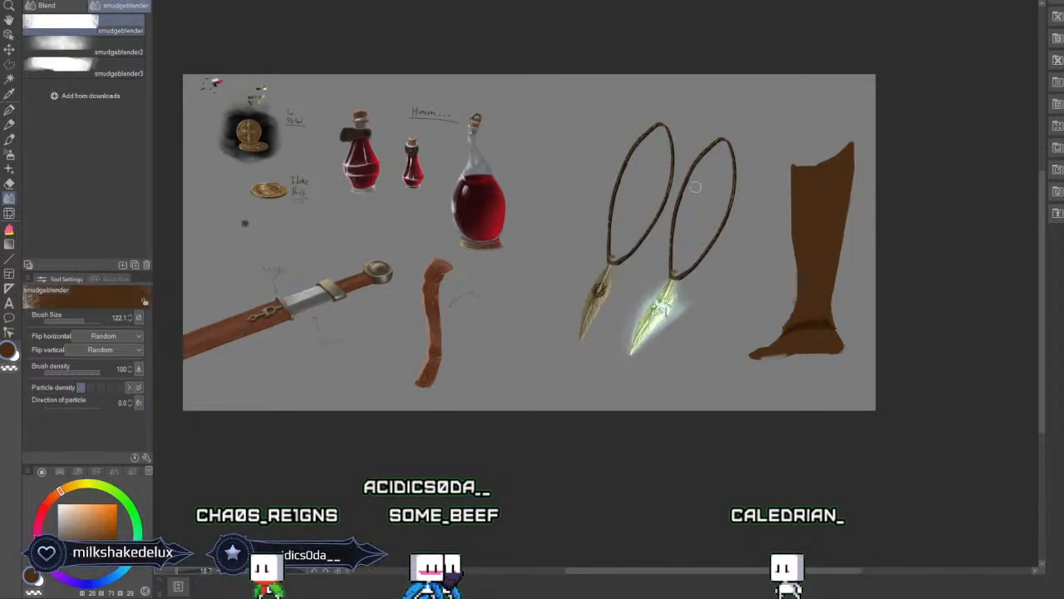
Fill out the sole, toe and ankle fold with the primary 2 brush and clean their edges with the soft eraser.
left_click(10, 156)
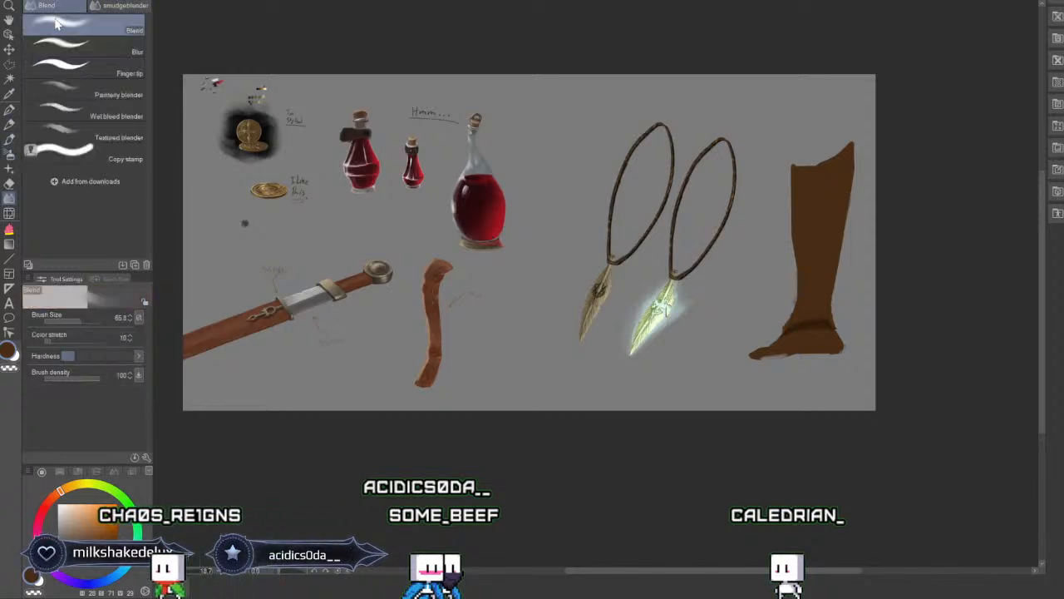
left_click(10, 142)
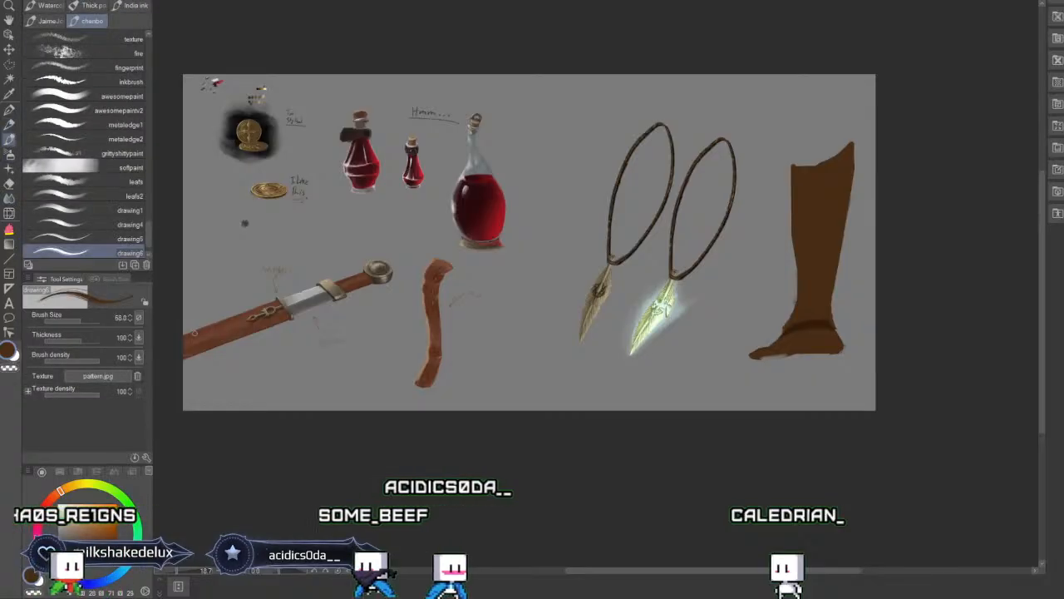
left_click_drag(150, 251, 148, 59)
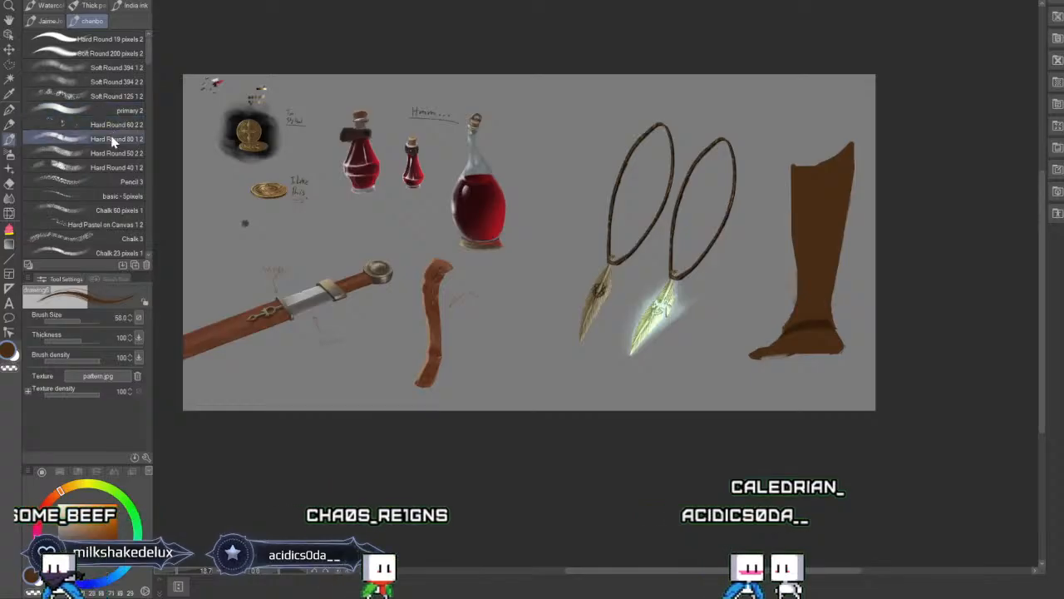
left_click(114, 111)
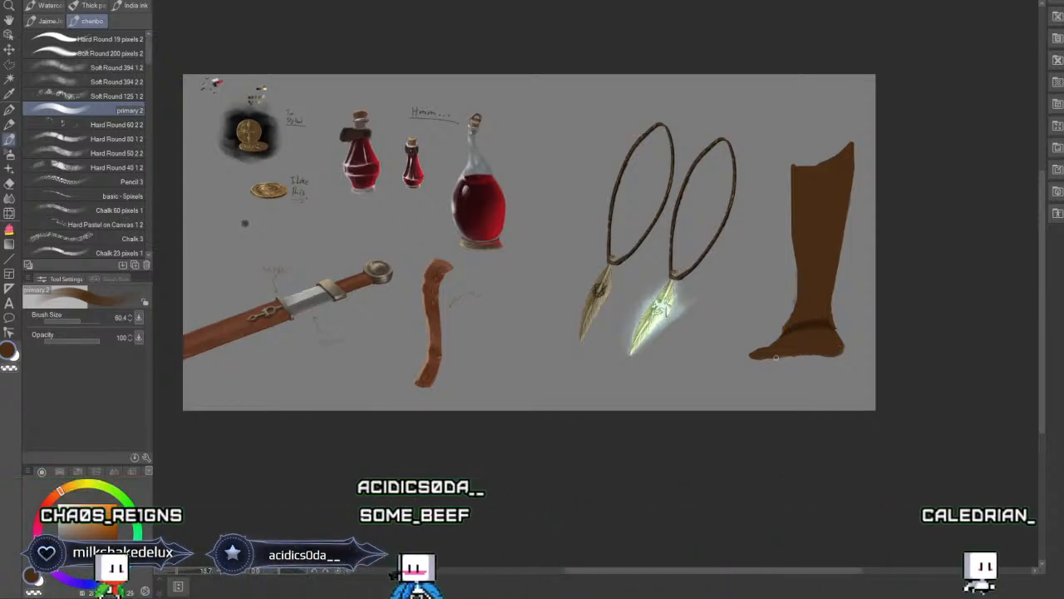
left_click(10, 185)
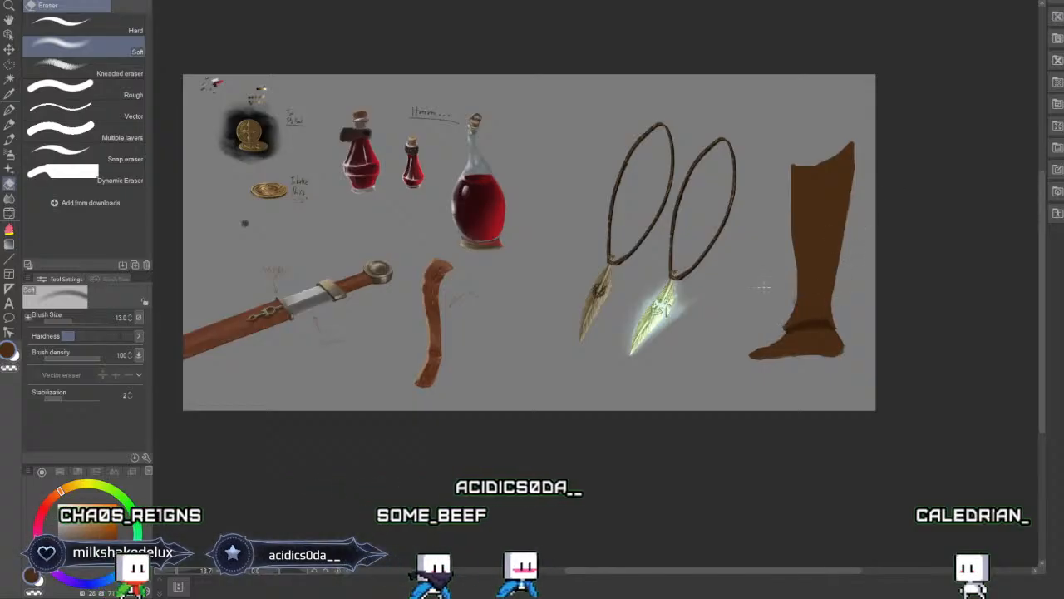
key("b")
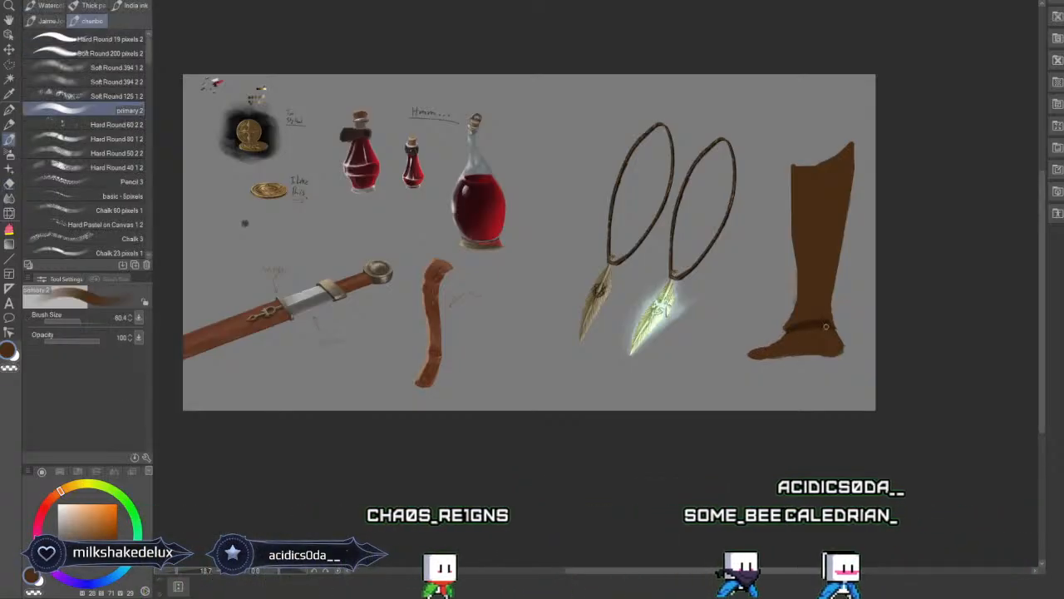
key("e")
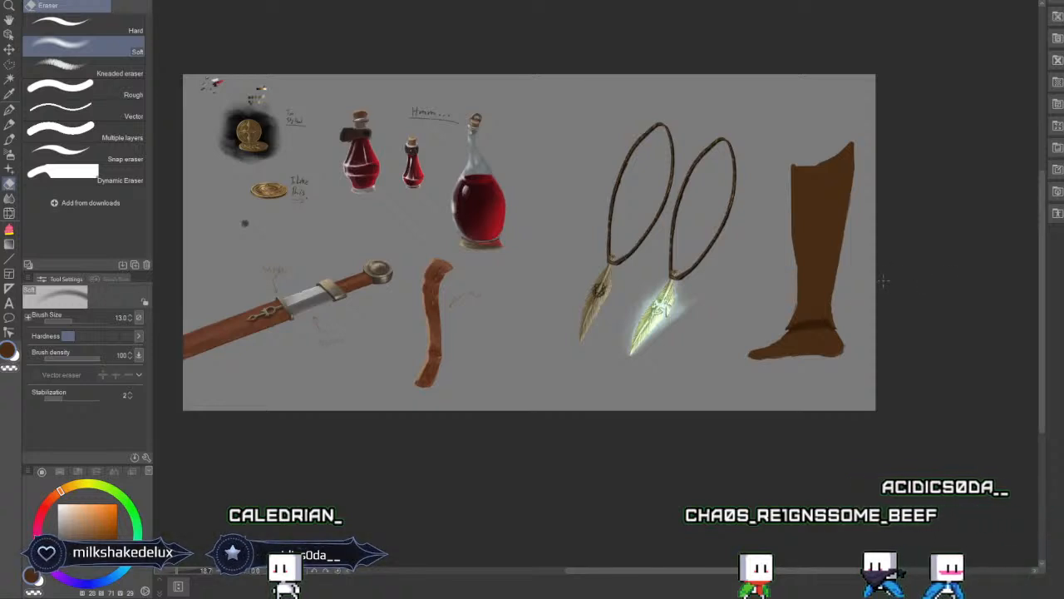
Paint a darker brown shadow down the back of the ankle and erase a narrow slit through it above the heel.
left_click(10, 140)
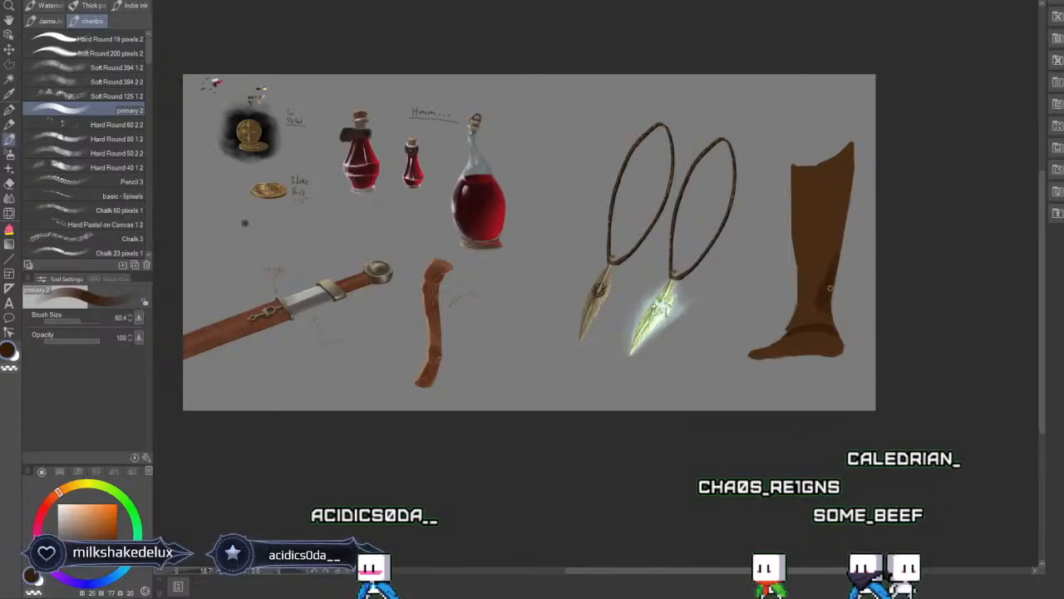
left_click(10, 185)
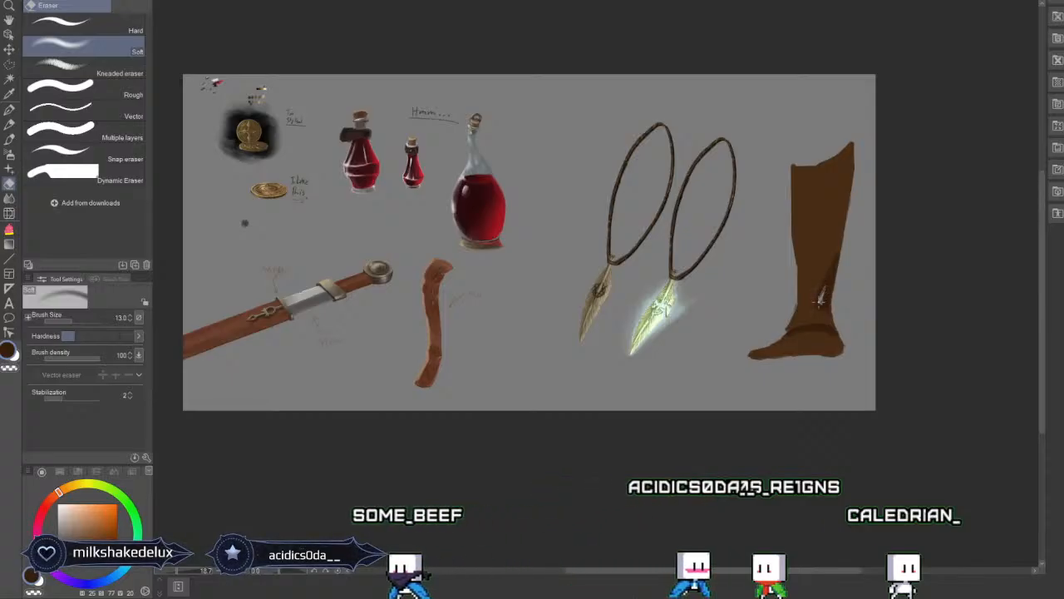
left_click_drag(822, 303, 824, 284)
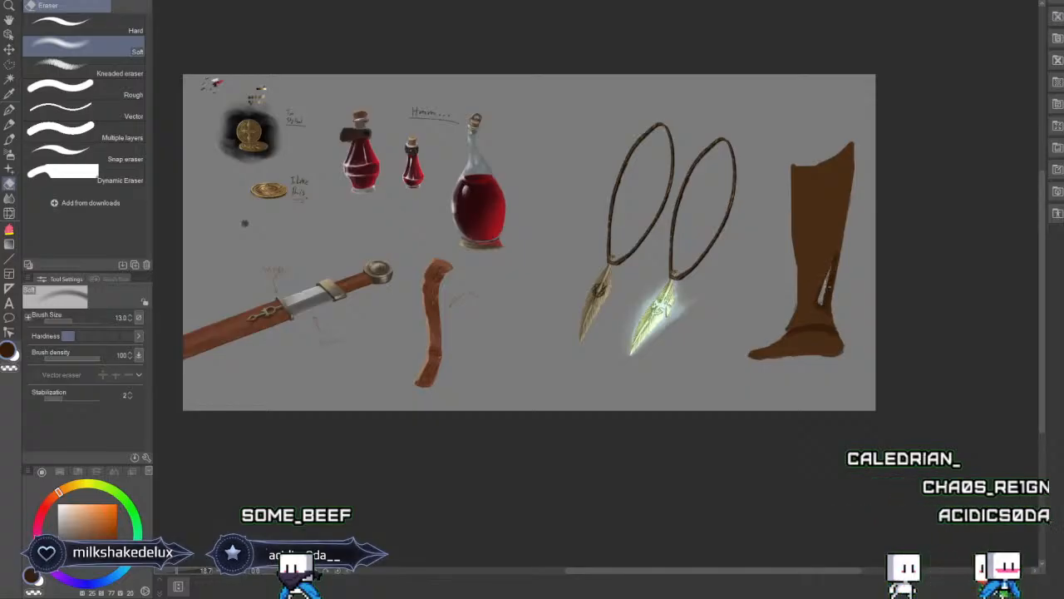
Refine the edges of the slit above the heel with grey and dark brown sampled from the canvas, using primary 2.
left_click(10, 139)
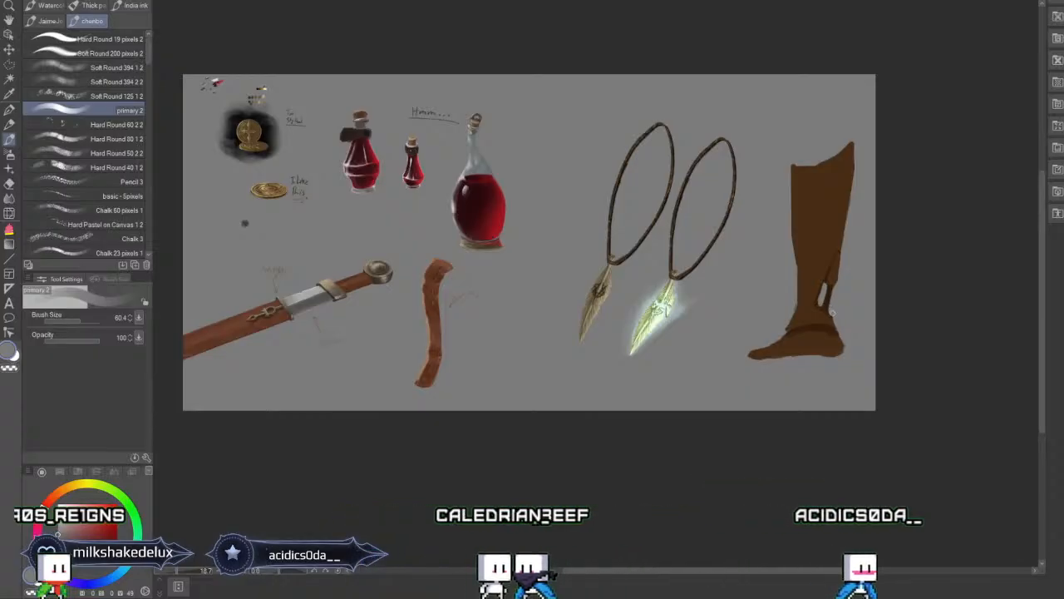
left_click(823, 301, "alt")
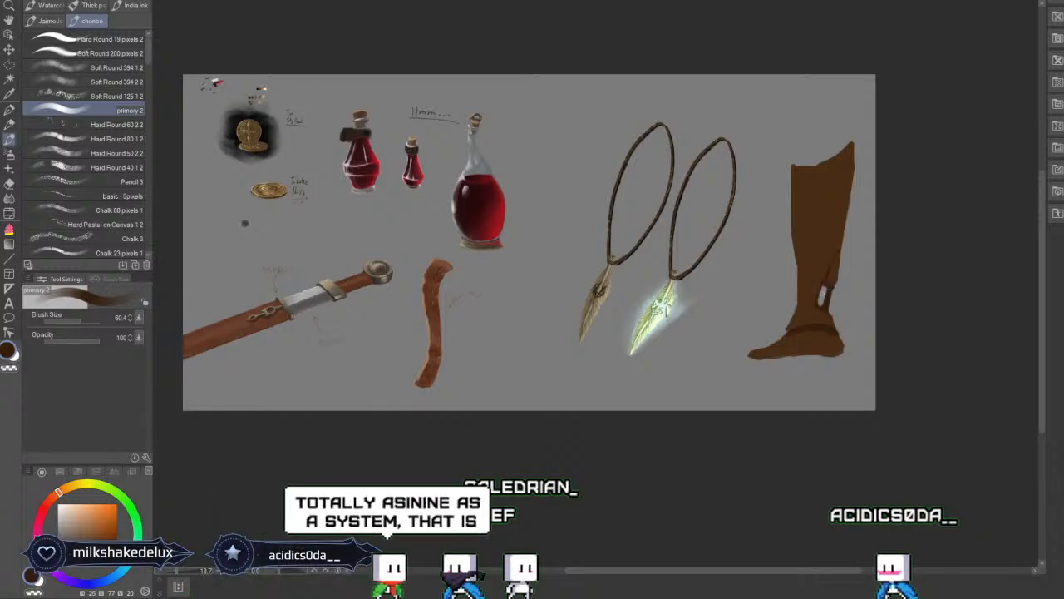
left_click(824, 293, "alt")
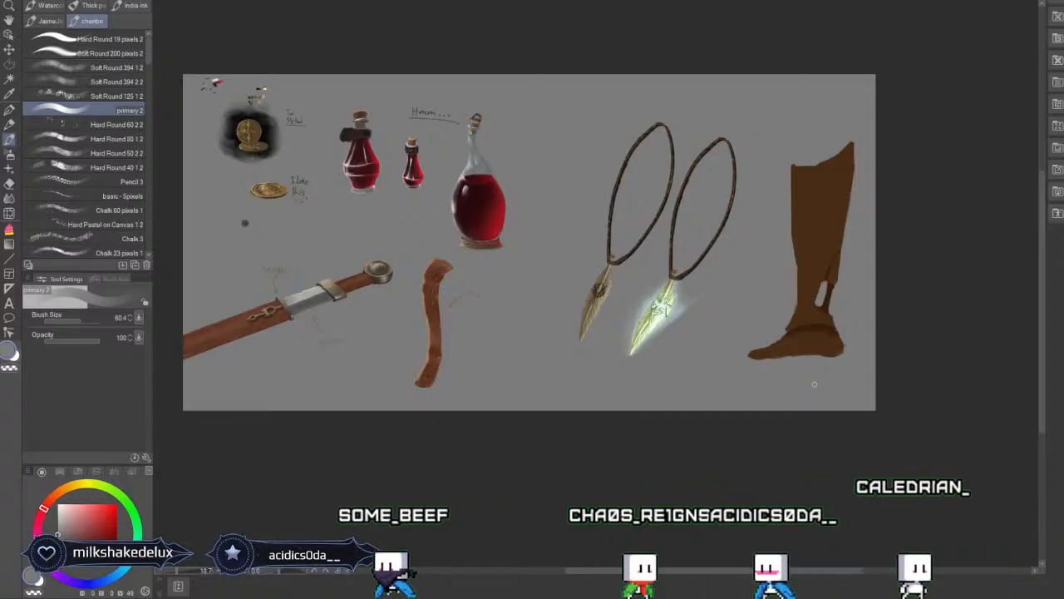
Paint diagonal dark folds across the shaft, widen its overlapping layers and cuff in brown, and switch to the soft eraser for cleanup.
left_click(829, 292, "alt")
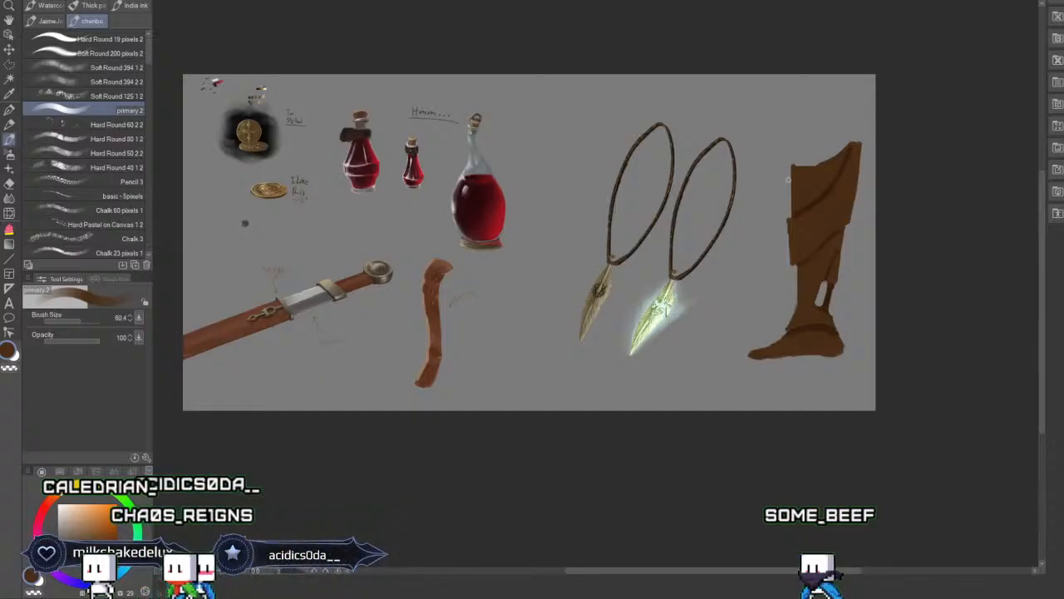
left_click_drag(821, 287, 797, 208)
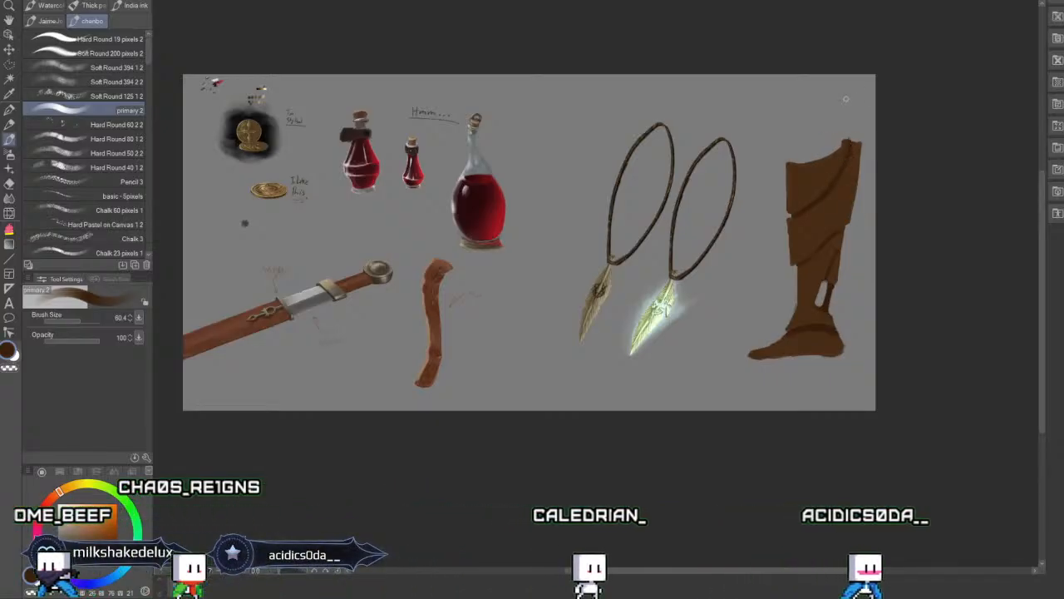
left_click(9, 186)
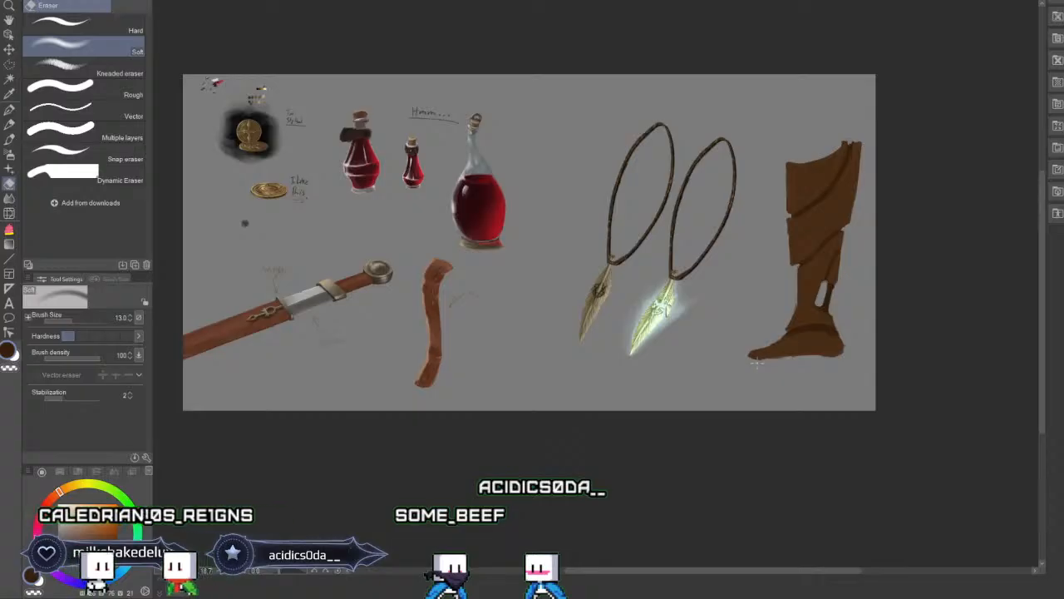
Paint dark stitching and edge details along the diagonal folds of the shaft with primary 2 at size 15.4.
left_click(10, 140)
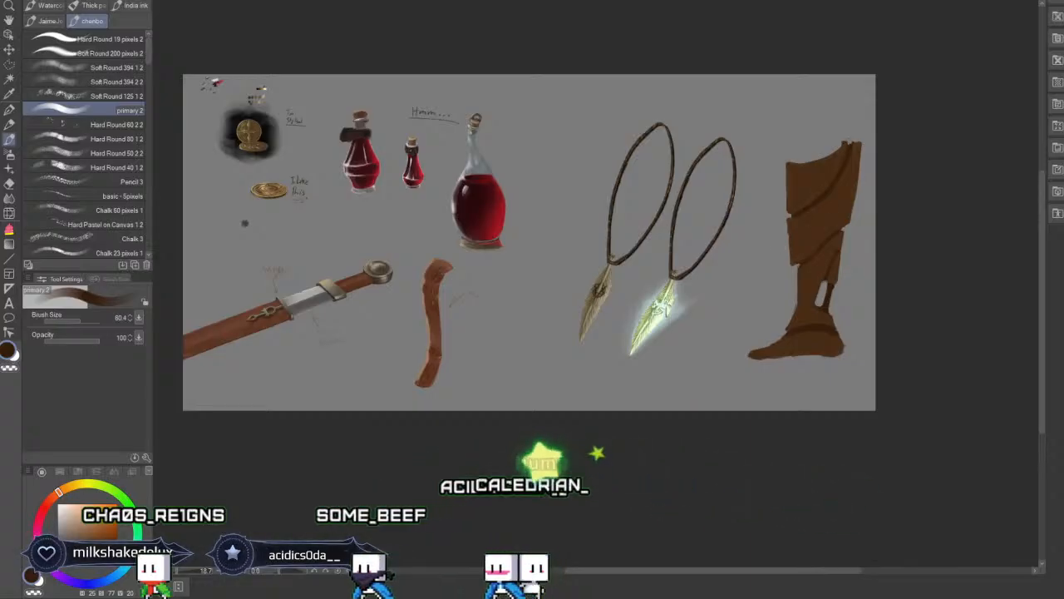
left_click(74, 319)
left_click(72, 319)
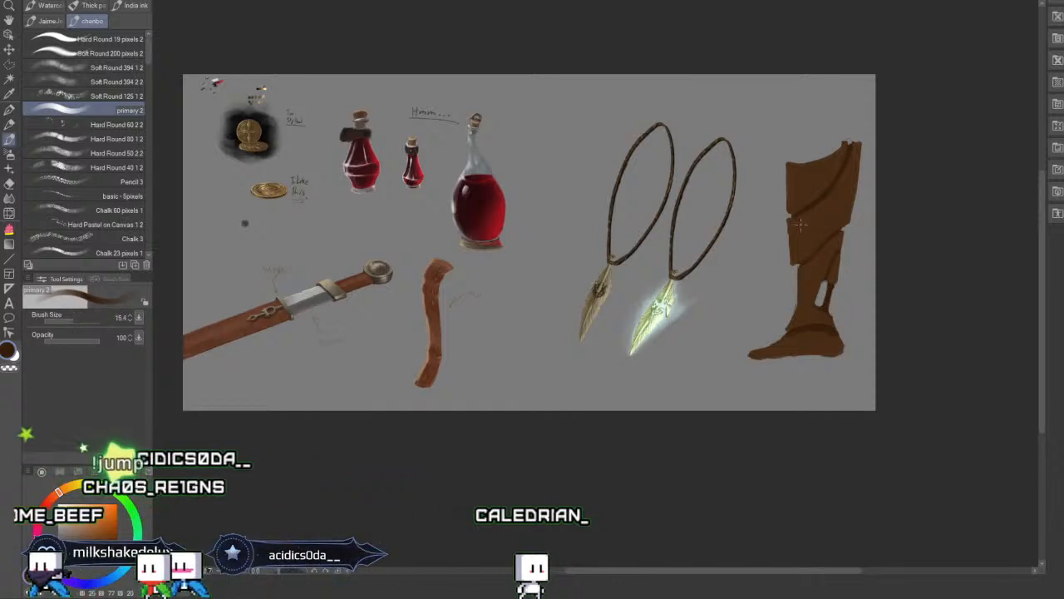
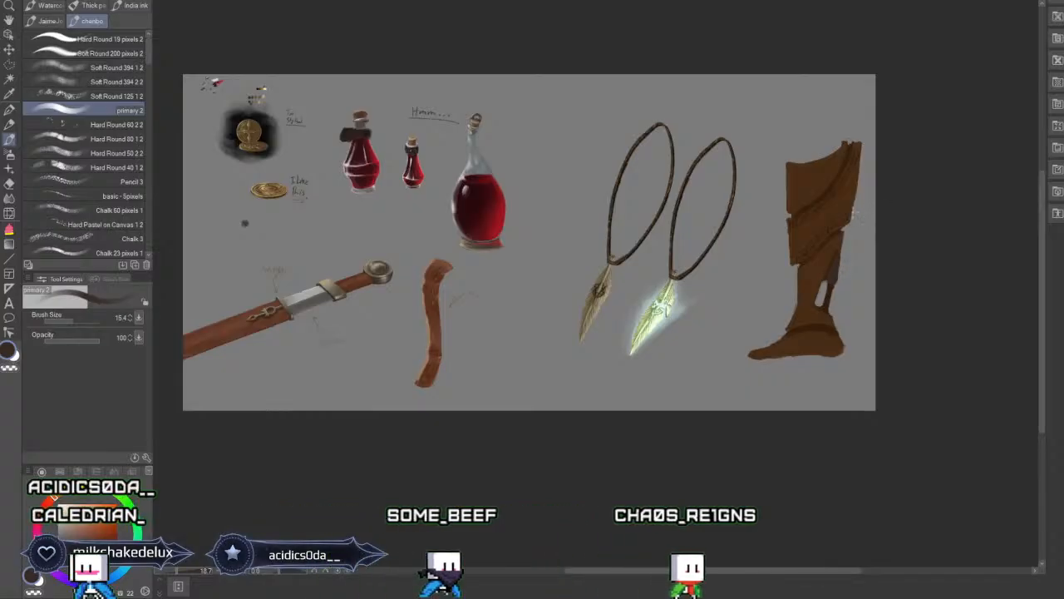
Sample beige from the sword guard, choose the Hard Round 80 1 2 brush, and outline the dark wedge above the heel slit with a polyline selection.
left_click(329, 284, "alt")
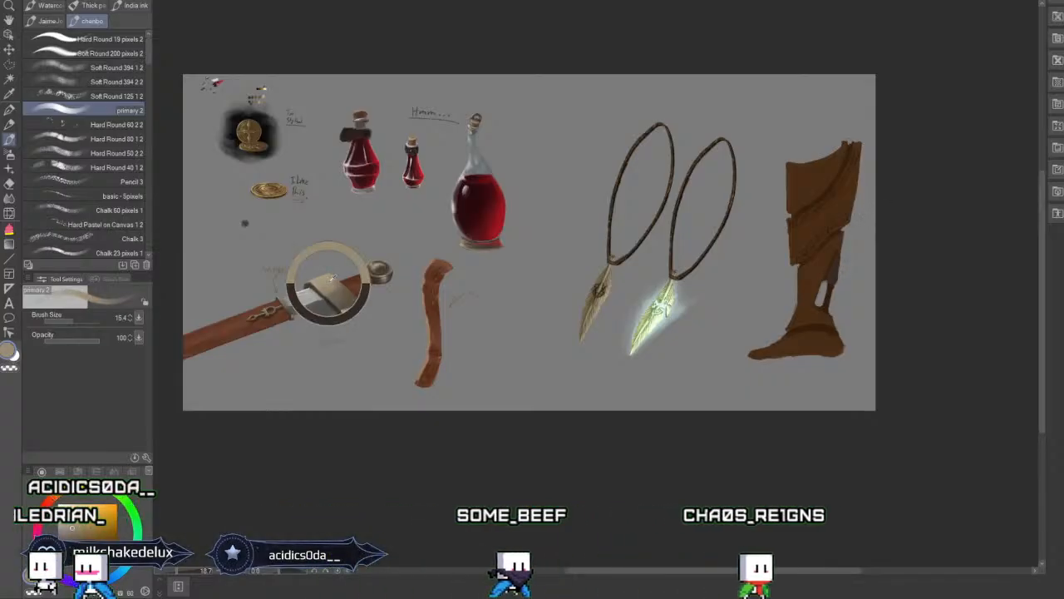
left_click(116, 140)
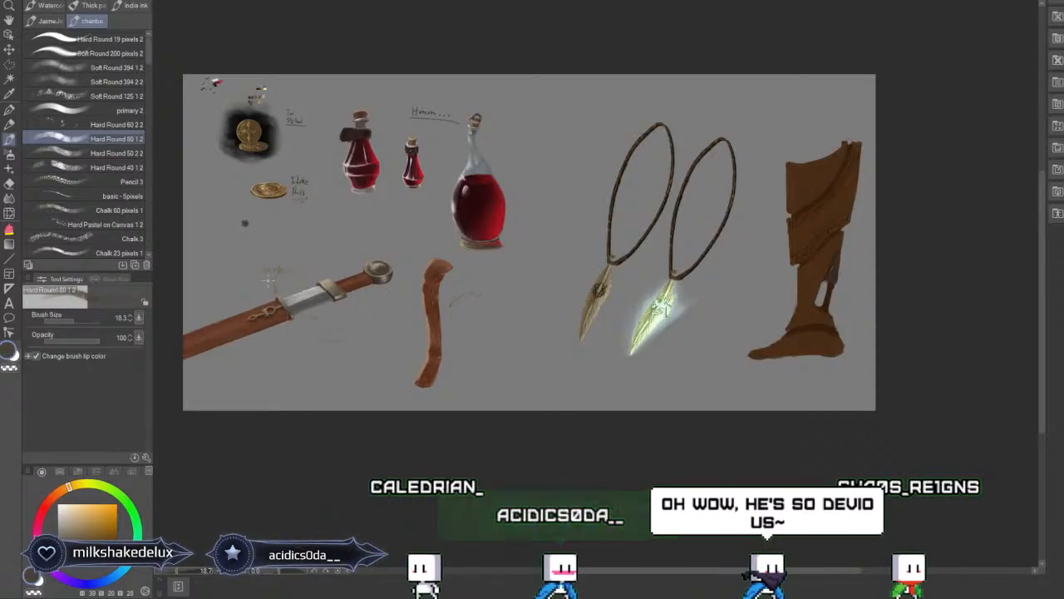
key("m")
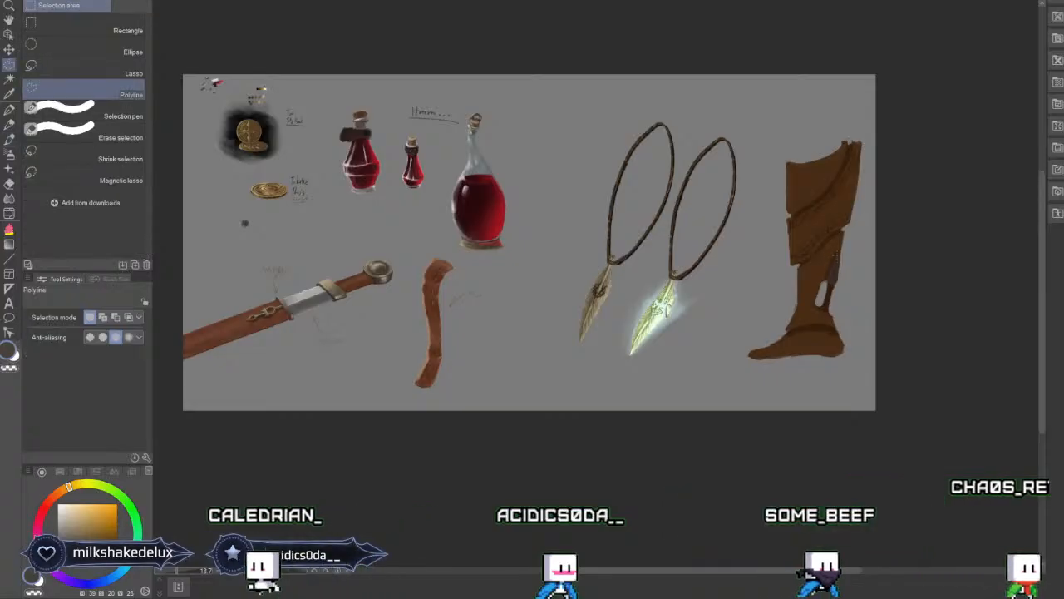
left_click(838, 252)
left_click(823, 280)
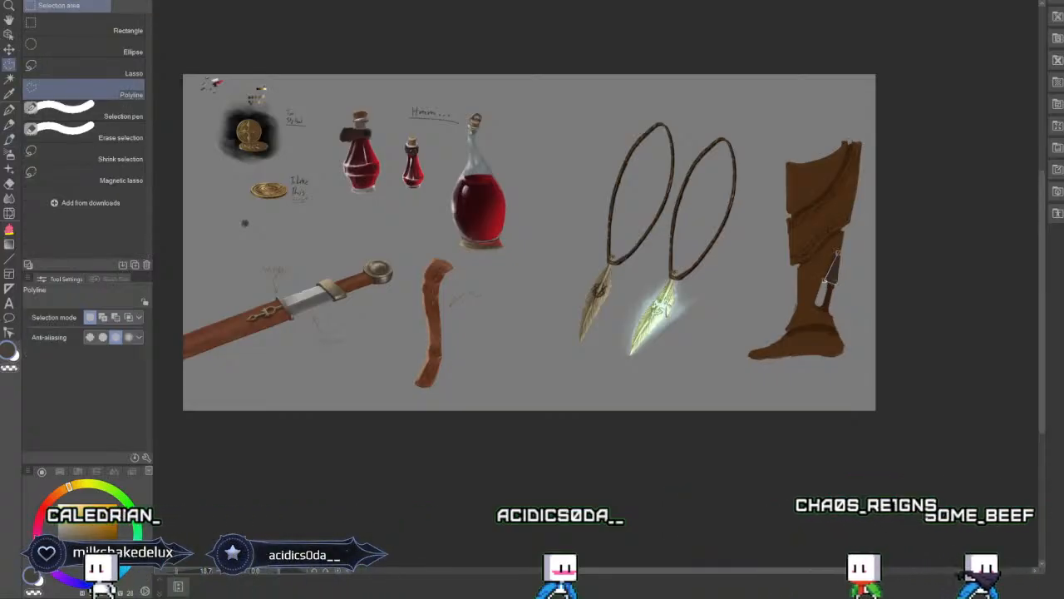
left_click(837, 284)
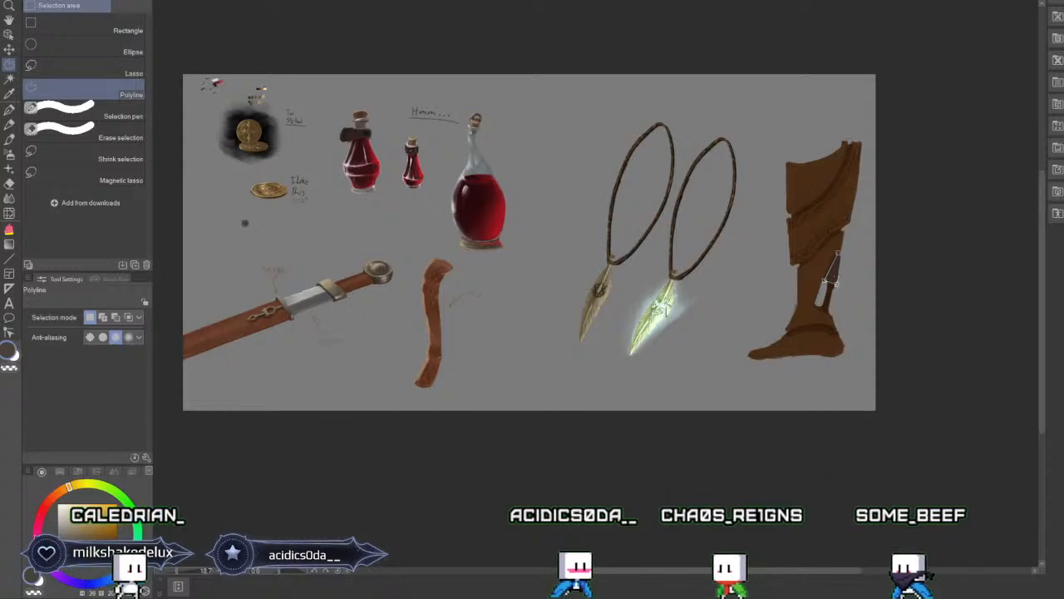
left_click(839, 278)
left_click(828, 274)
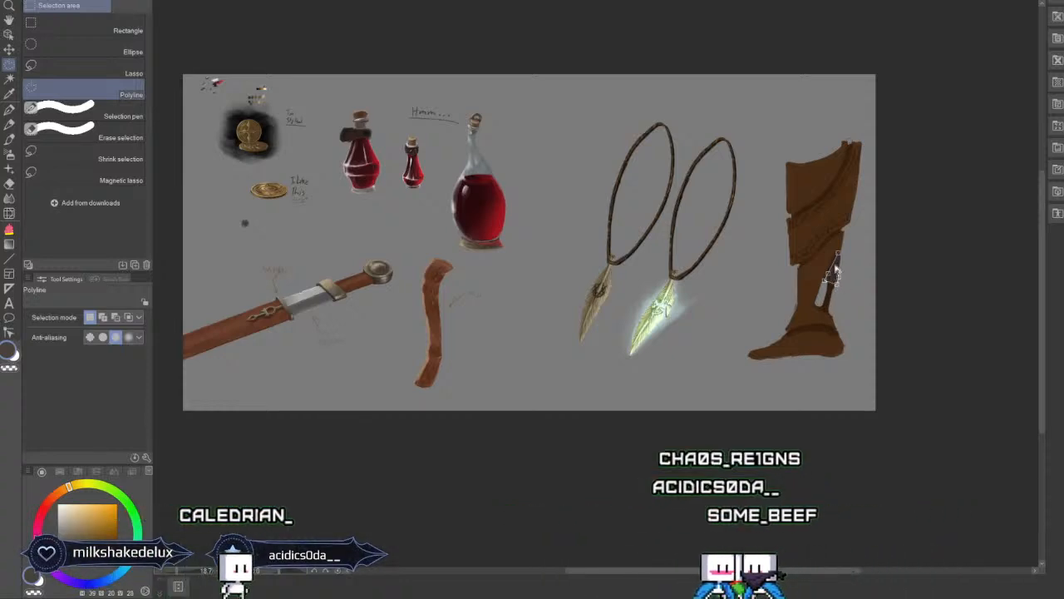
left_click(836, 254)
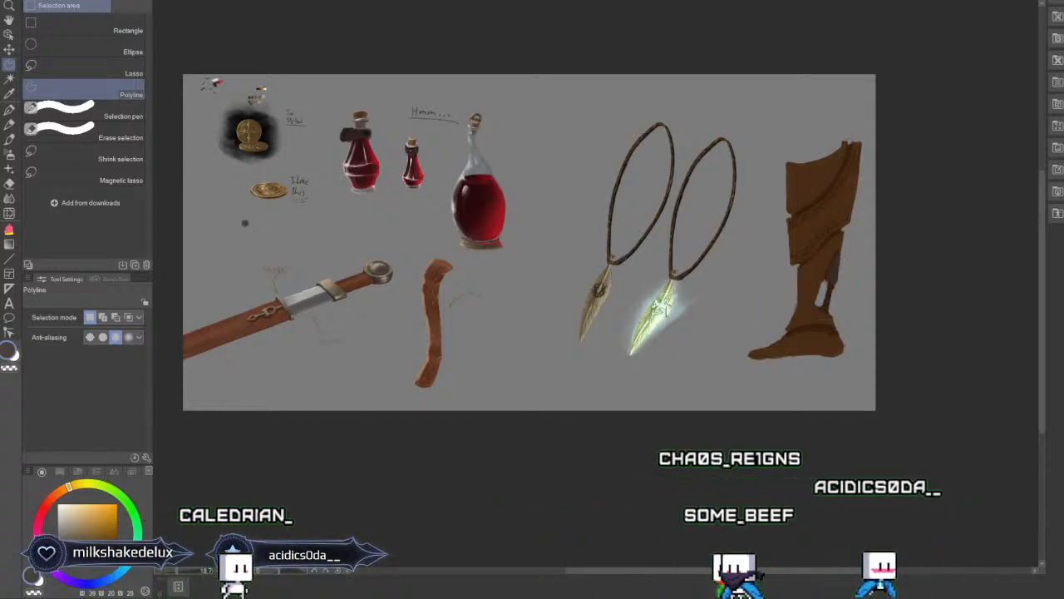
Paint the wedge above the heel slit as a metal piece in sampled beige and dark brown with Hard Round 80 1 2 at size 33.2.
left_click(9, 139)
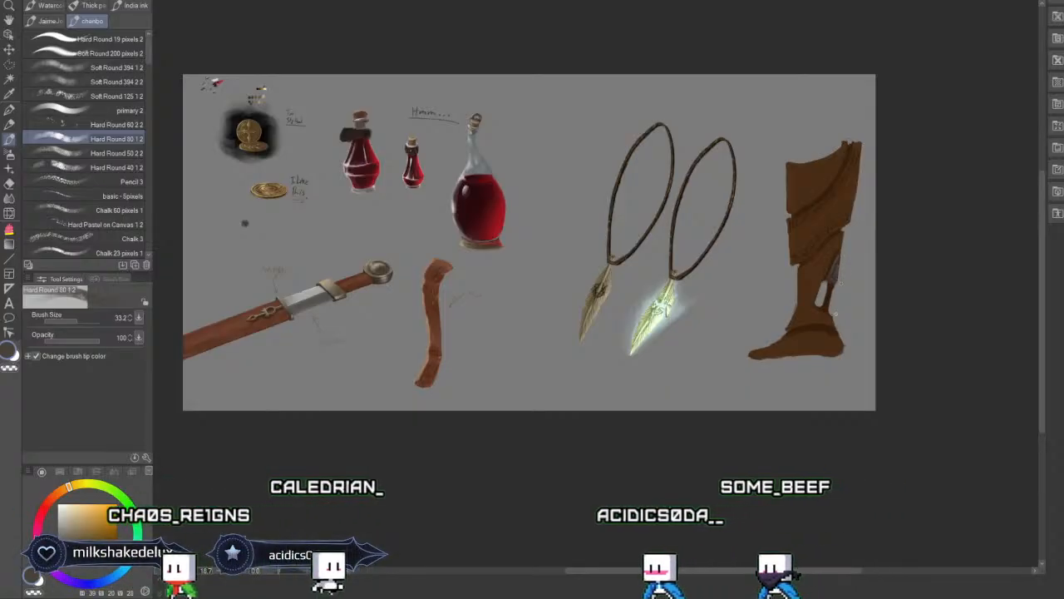
left_click(324, 283, "alt")
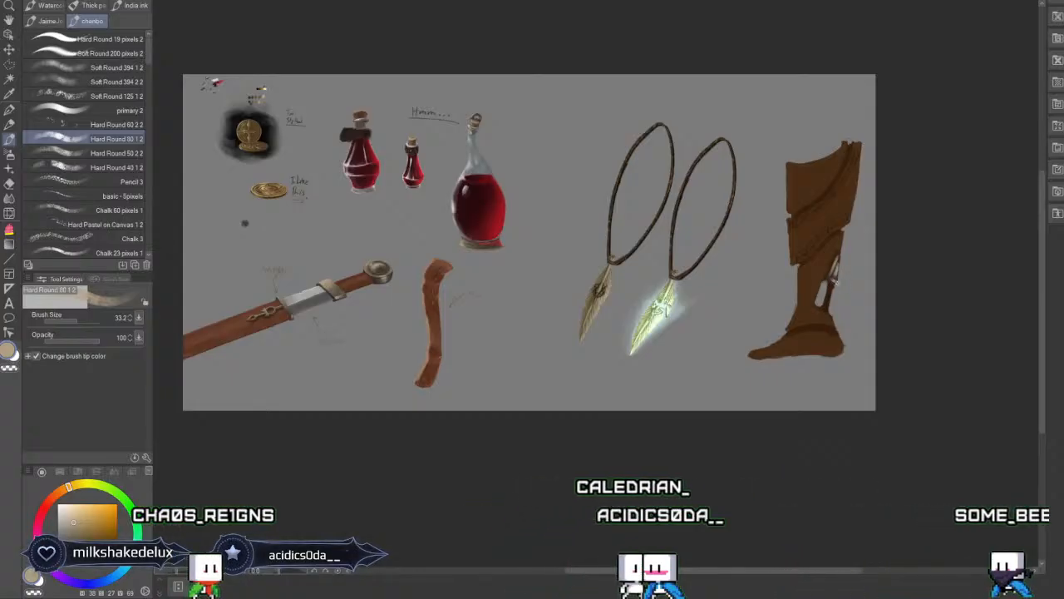
left_click_drag(838, 282, 828, 278)
left_click(830, 276, "alt")
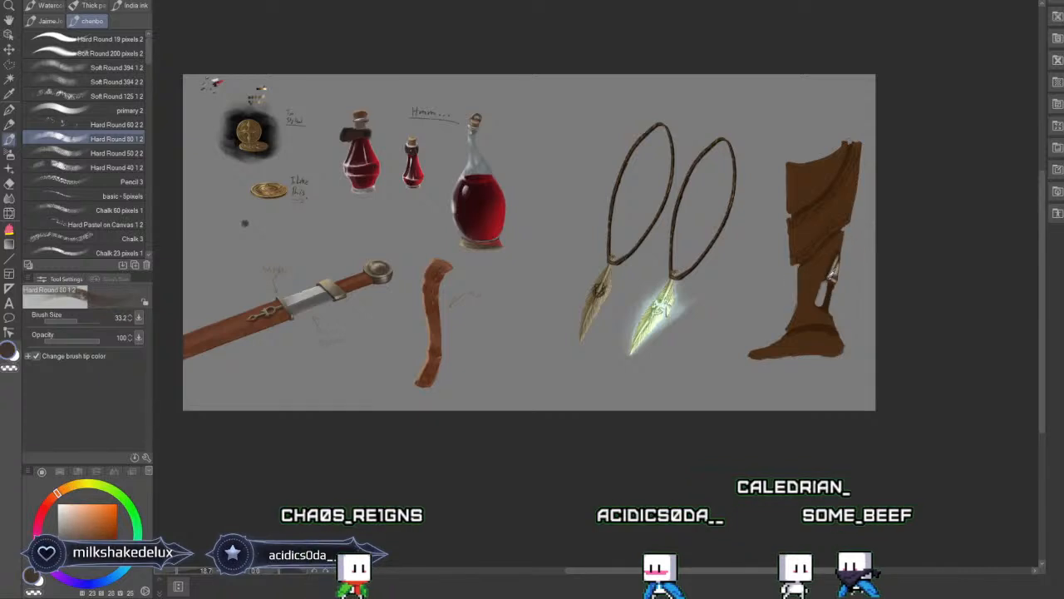
left_click(828, 278, "alt")
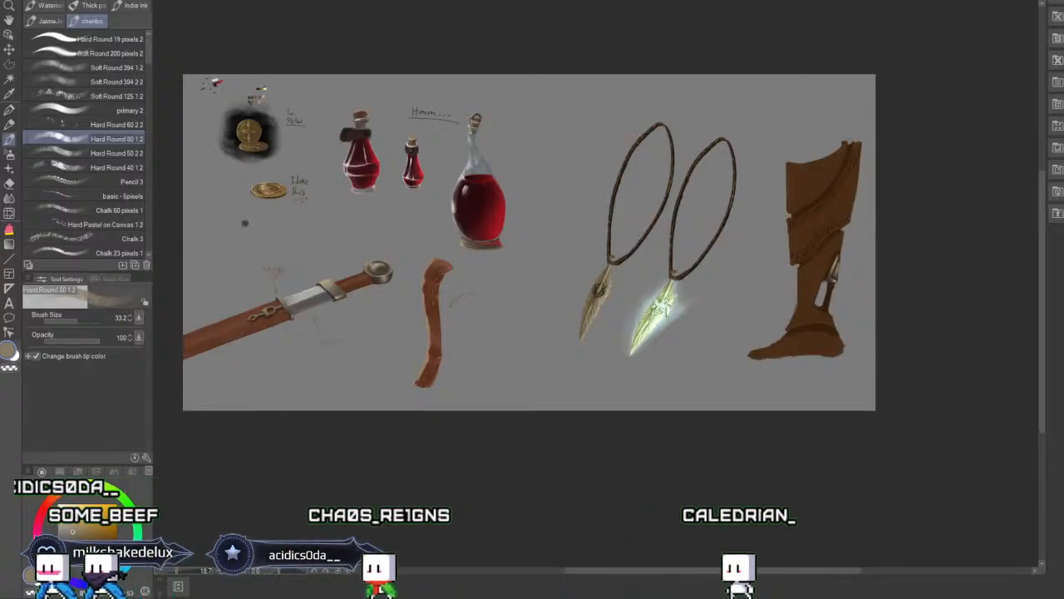
Isolate the outer edge of the metal piece above the heel slit with a polyline selection and trim its contour.
key("ctrl+plus")
left_click_drag(665, 274, 493, 280)
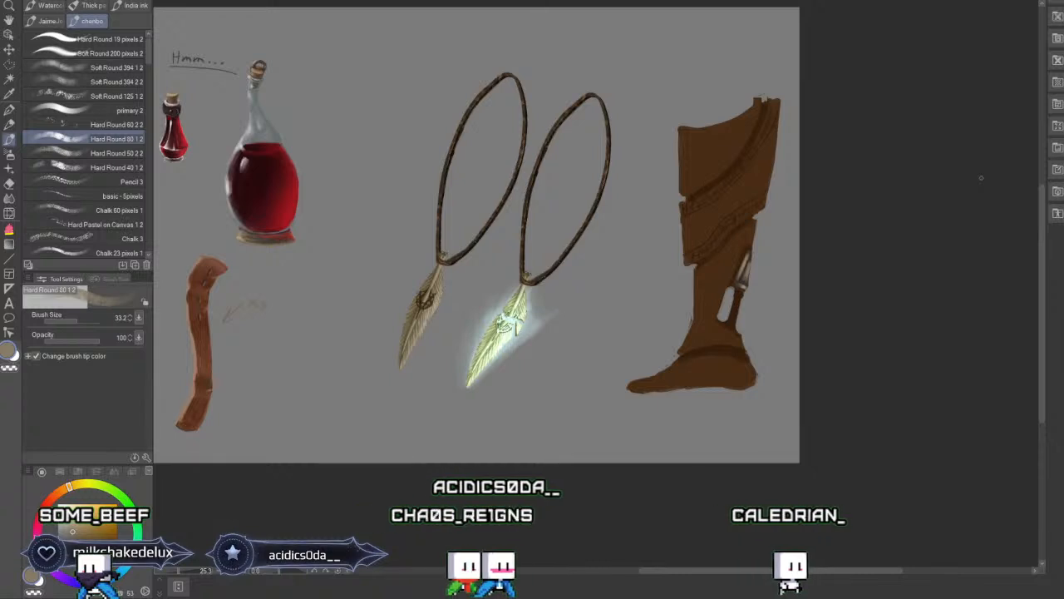
key("m")
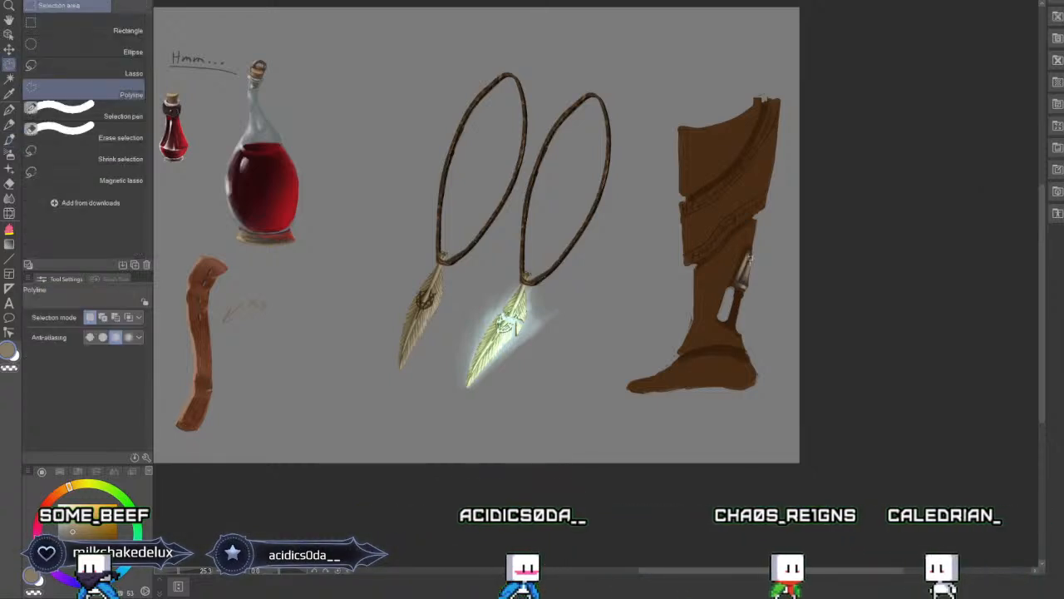
left_click(745, 286)
left_click(760, 289)
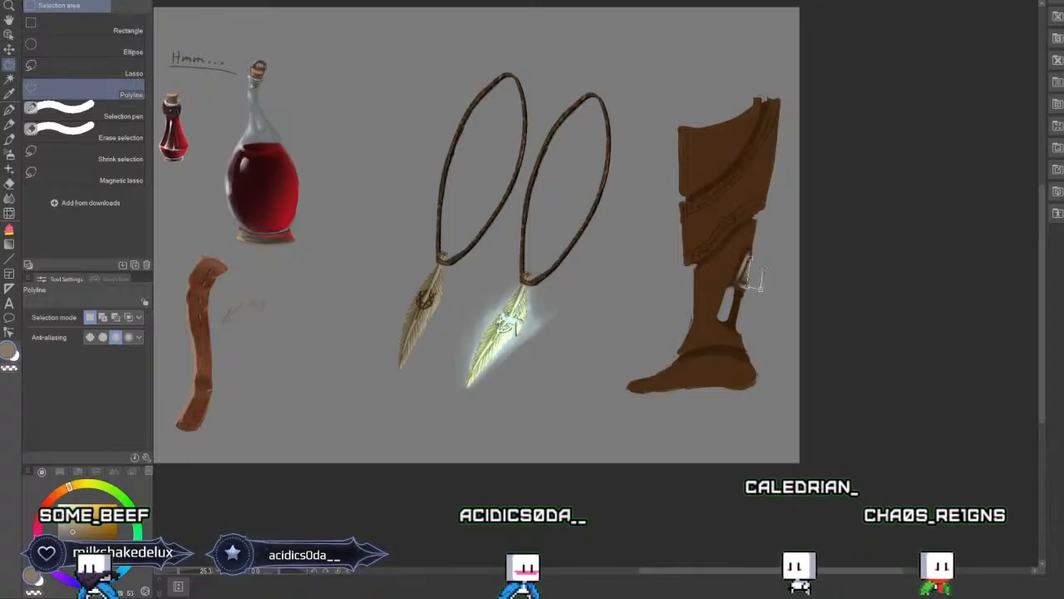
left_click(763, 264)
left_click(751, 258)
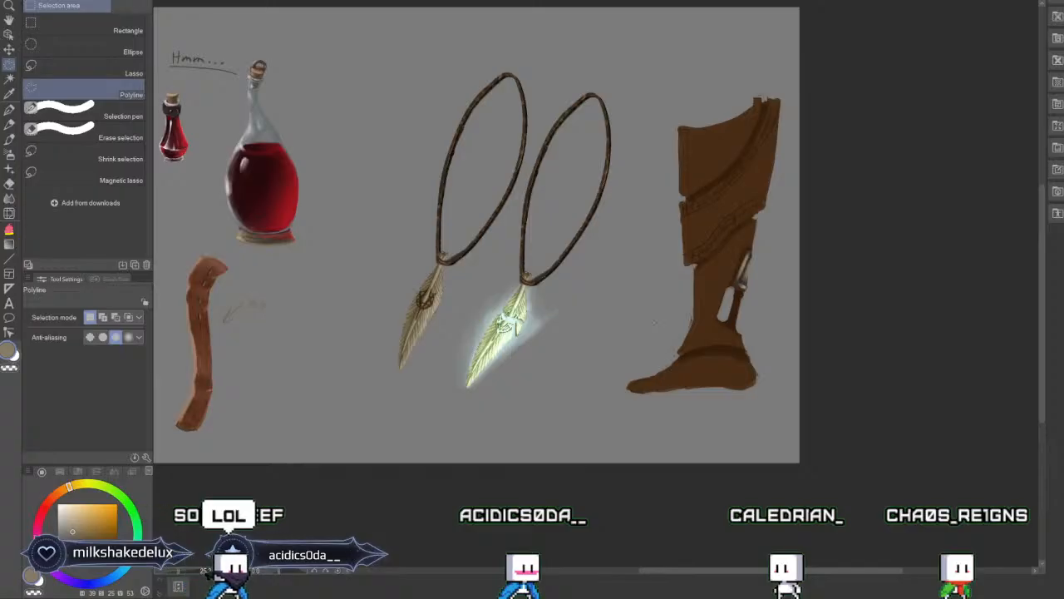
Refine the metal piece's highlights and shadows in sampled beige and dark brown, using Hard Round 80 1 2 at size 25.7.
left_click(9, 141)
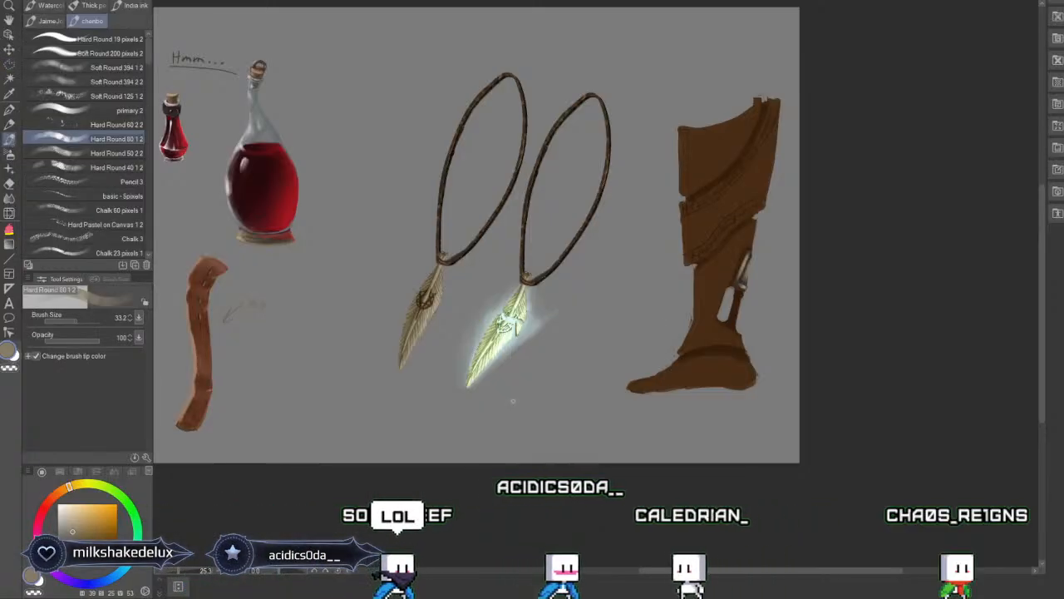
left_click(77, 319)
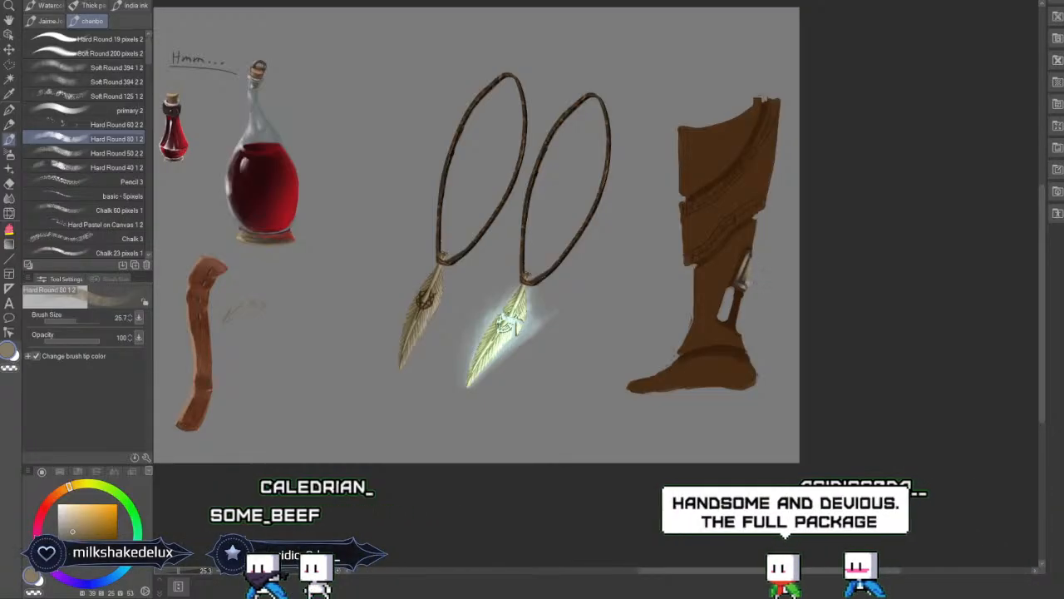
left_click(743, 283, "alt")
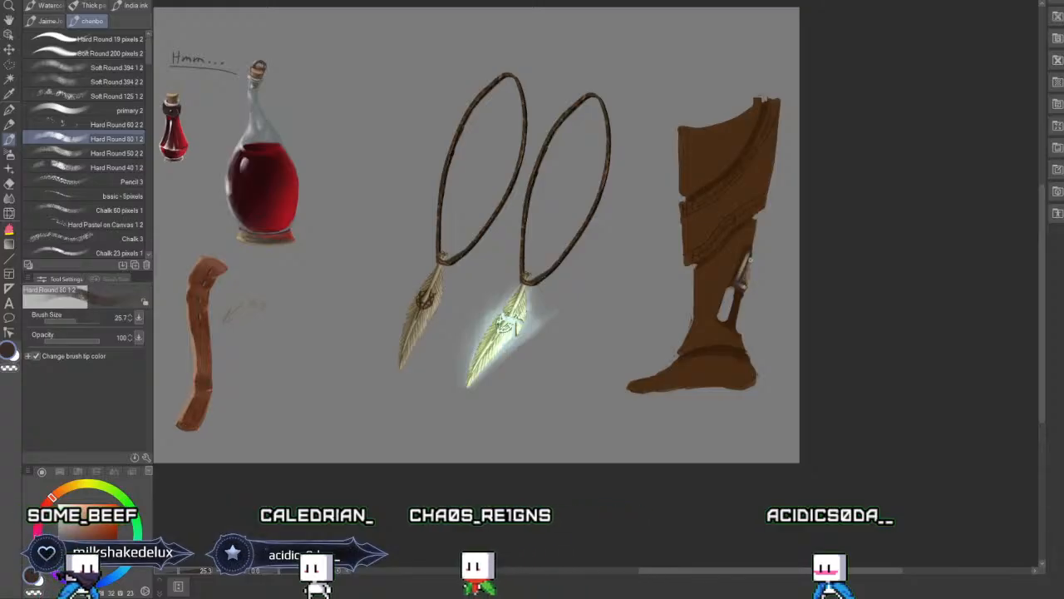
left_click(751, 260, "alt")
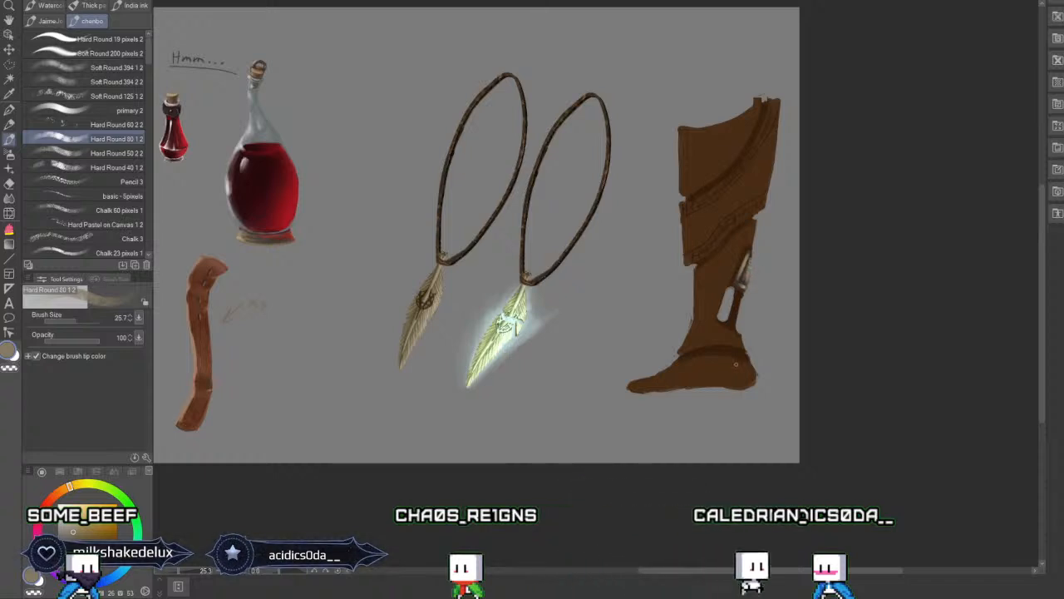
left_click(747, 275, "alt")
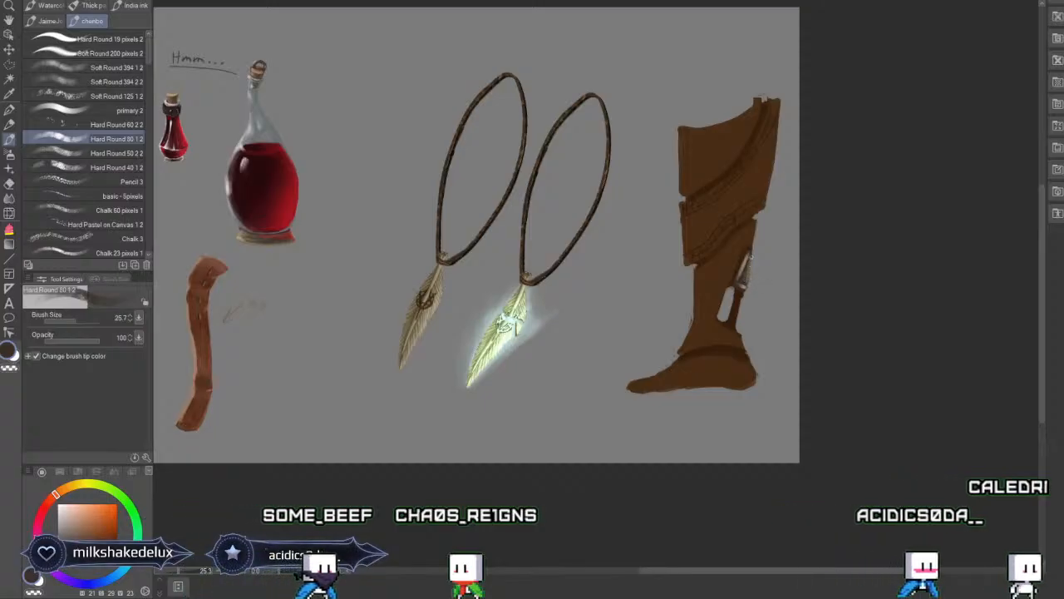
left_click(744, 262, "alt")
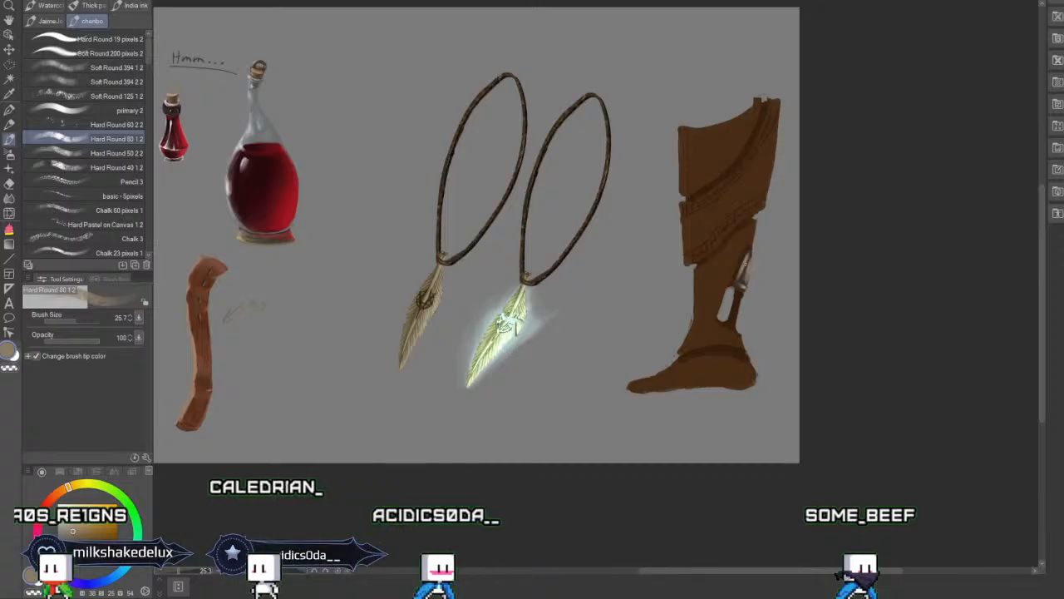
Touch up the foot and ankle fold of the boot with brown sampled from the heel area.
left_click_drag(498, 275, 710, 304)
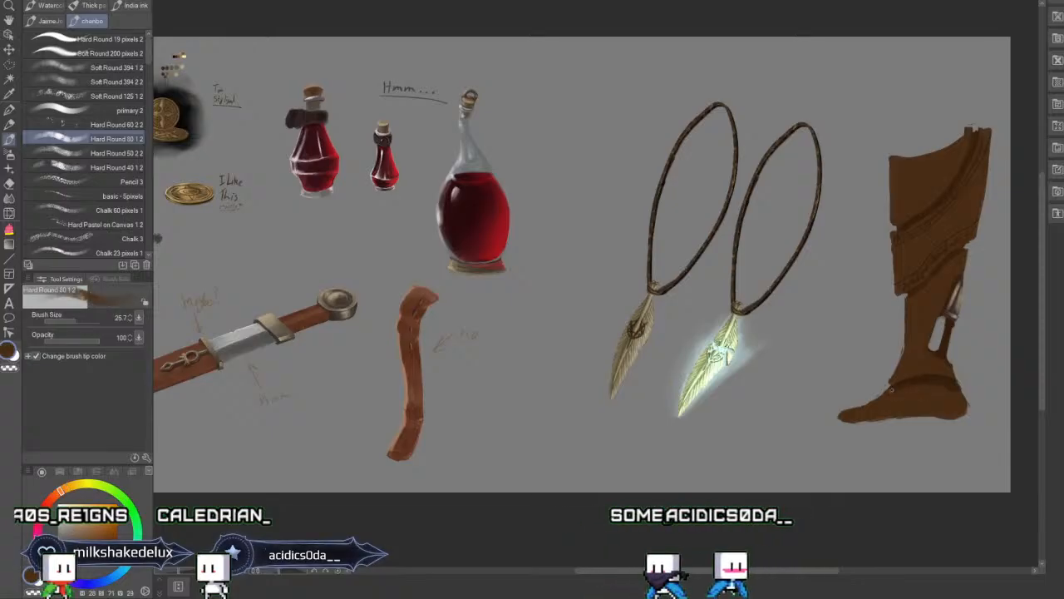
left_click(919, 387, "alt")
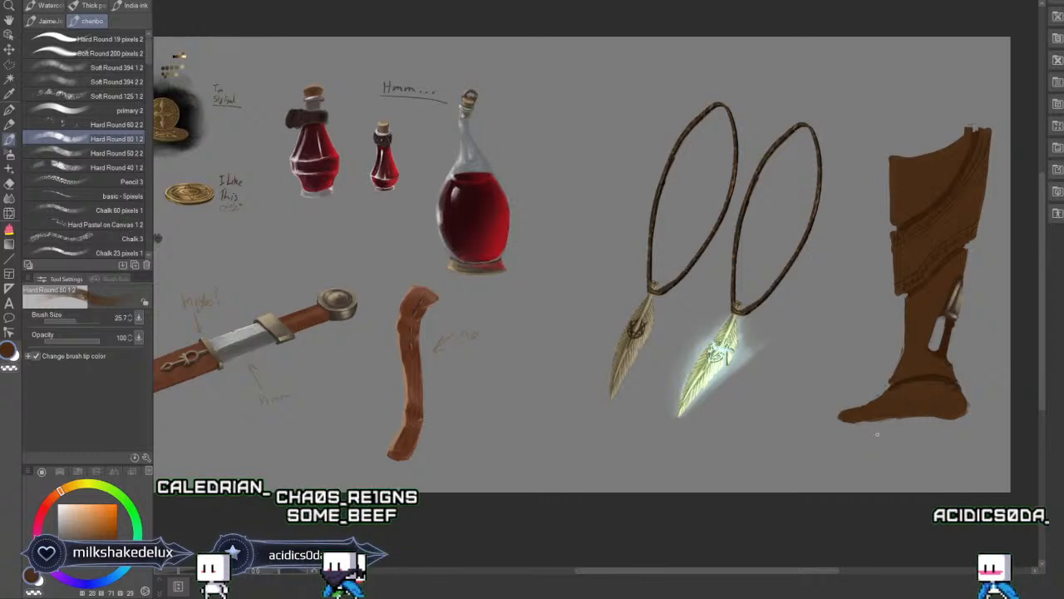
left_click(84, 321)
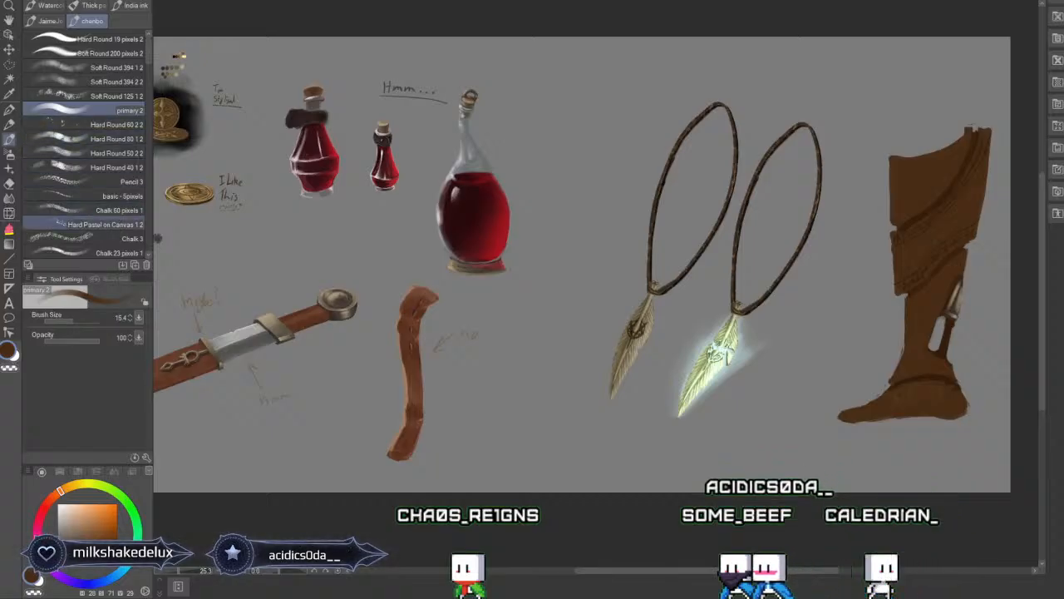
Texture the whole boot with darker brown shading using the Chalk 23 pixels 1 brush at size 65.8.
left_click(103, 251)
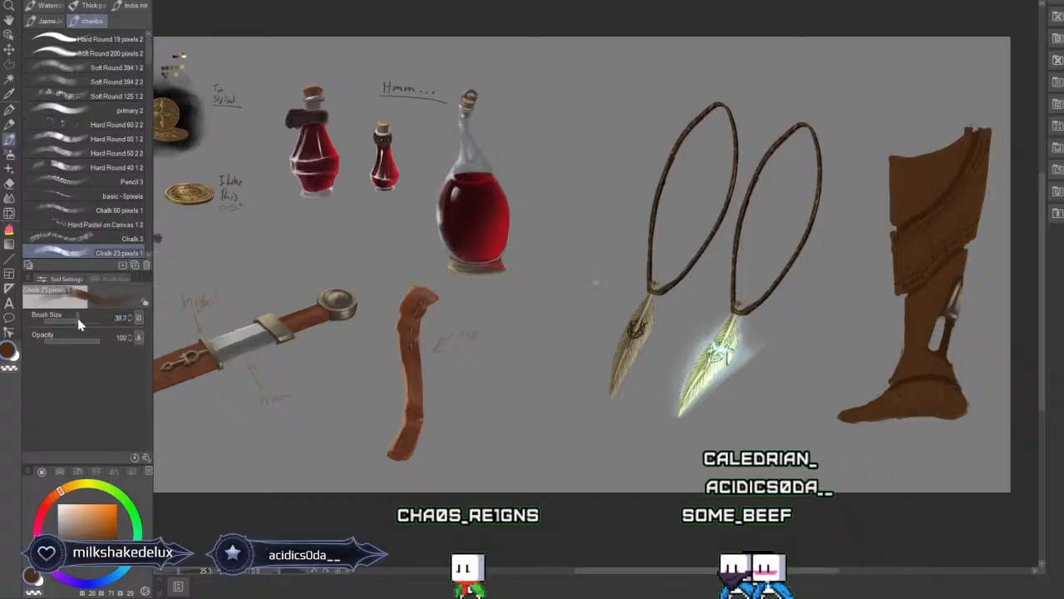
left_click_drag(78, 318, 81, 312)
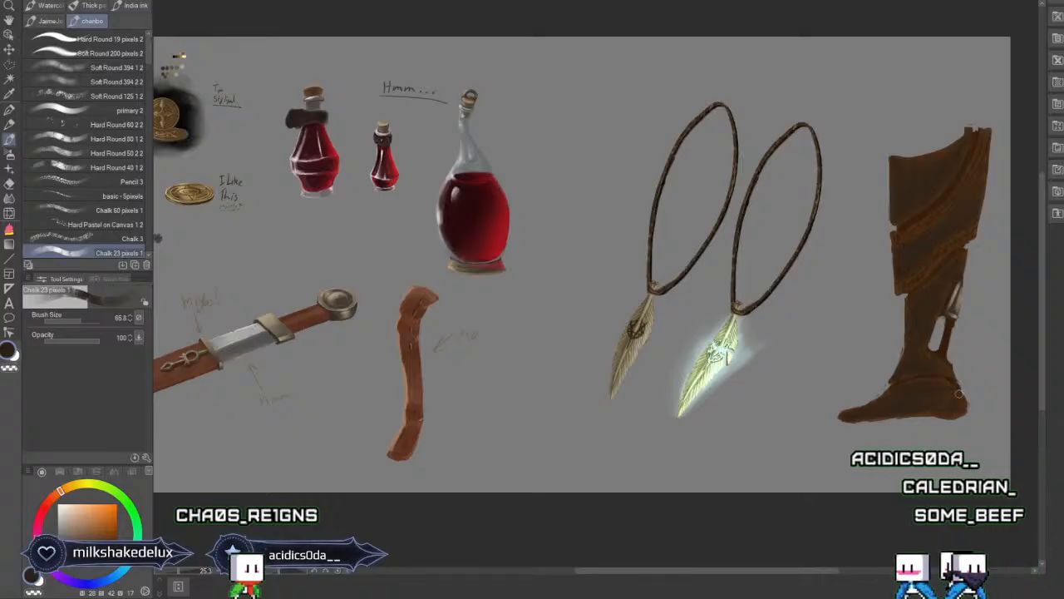
Sample a muted brown from the sole edge and repaint the boot in lighter leather tones with soft folds, using Sampled Brush 10 2 2.
left_click(867, 422, "alt")
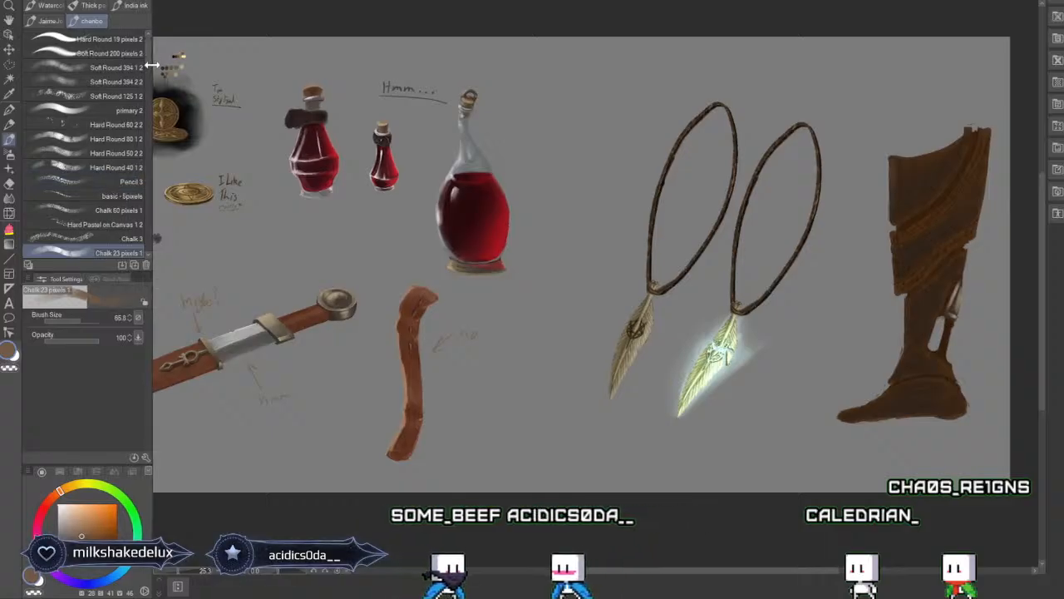
left_click_drag(152, 86, 155, 83)
scroll(154, 79, "down", 3)
scroll(153, 83, "down", 1)
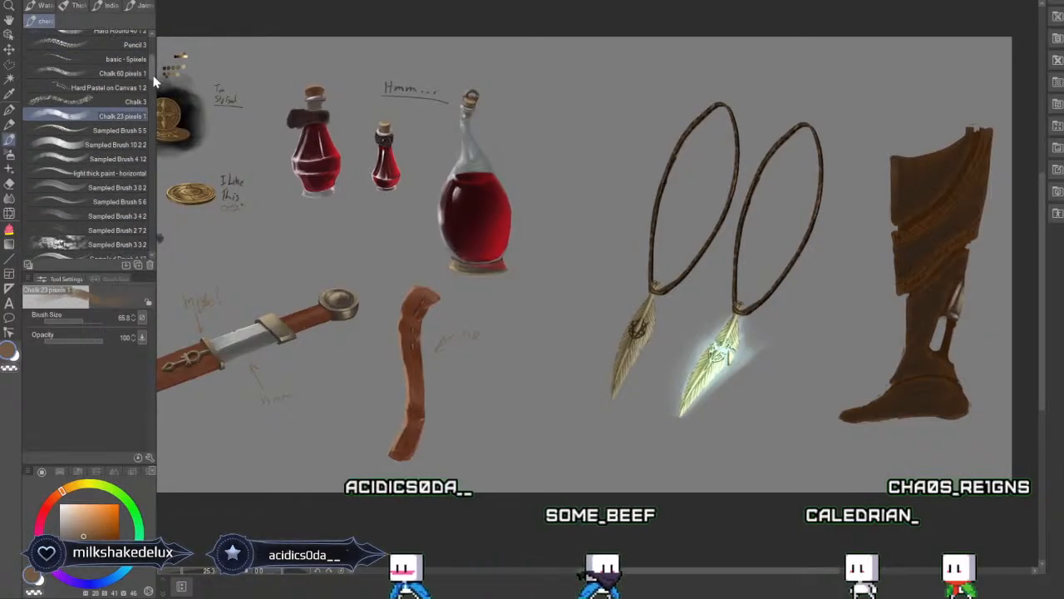
left_click(113, 145)
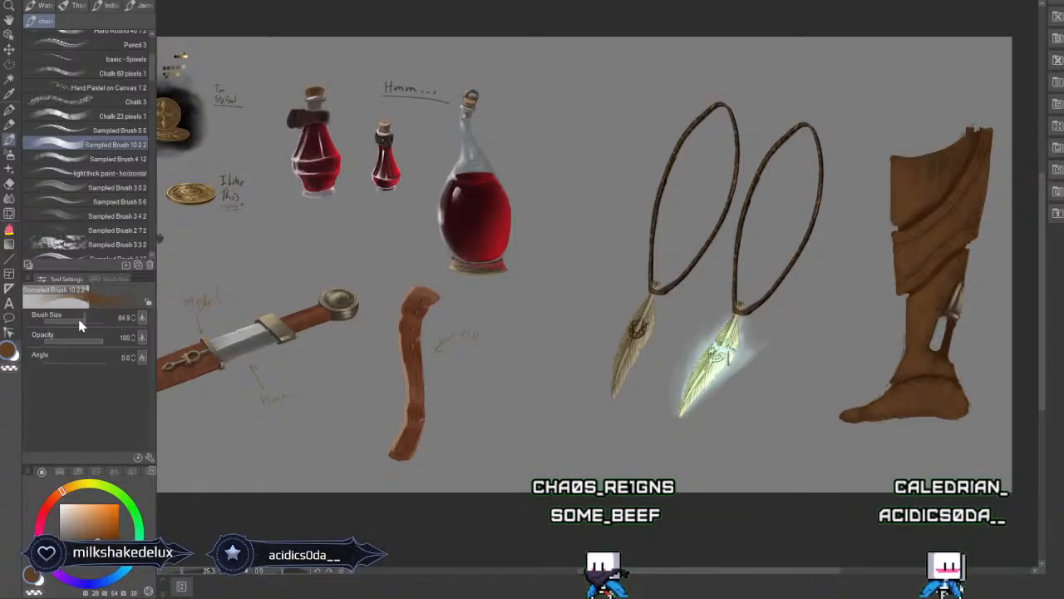
Detail the metal fitting and the thin strap below it in sampled beige and dark brown, using Sampled Brush 10 2 2 at size 14.7.
left_click_drag(80, 324, 74, 323)
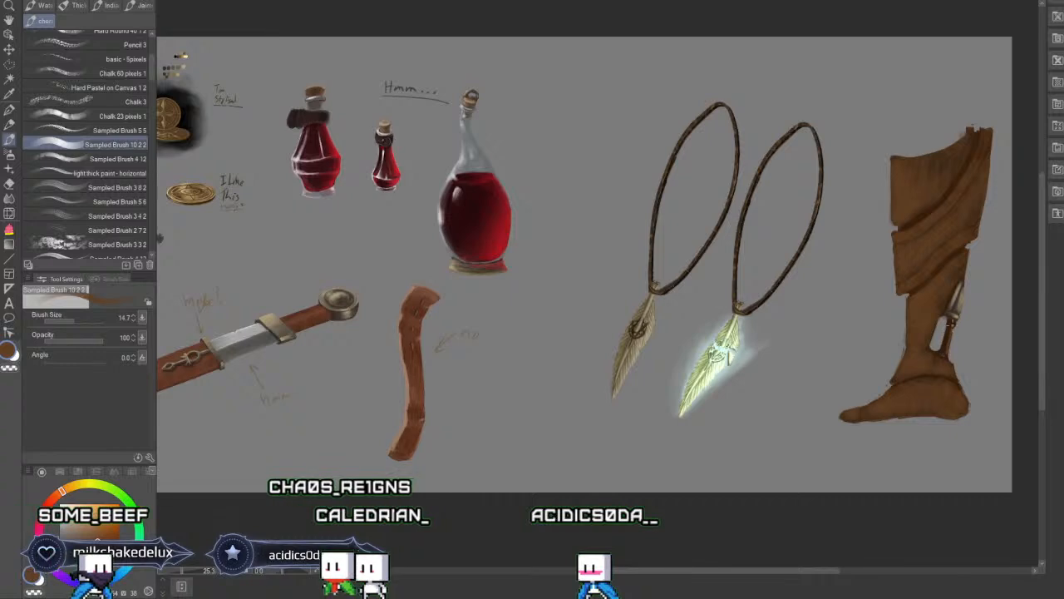
left_click_drag(947, 334, 944, 350)
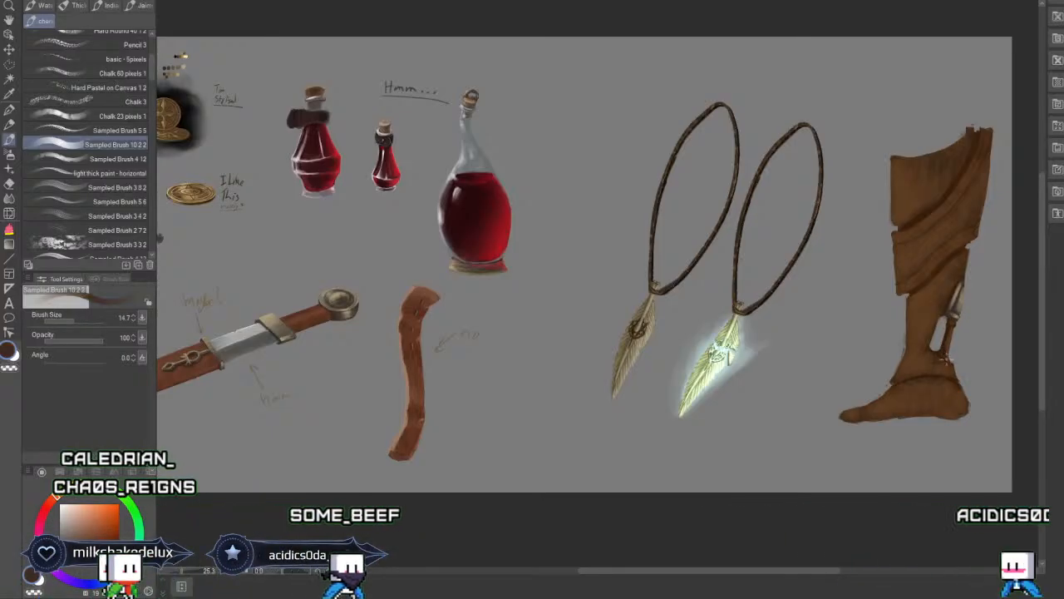
left_click(956, 297, "alt")
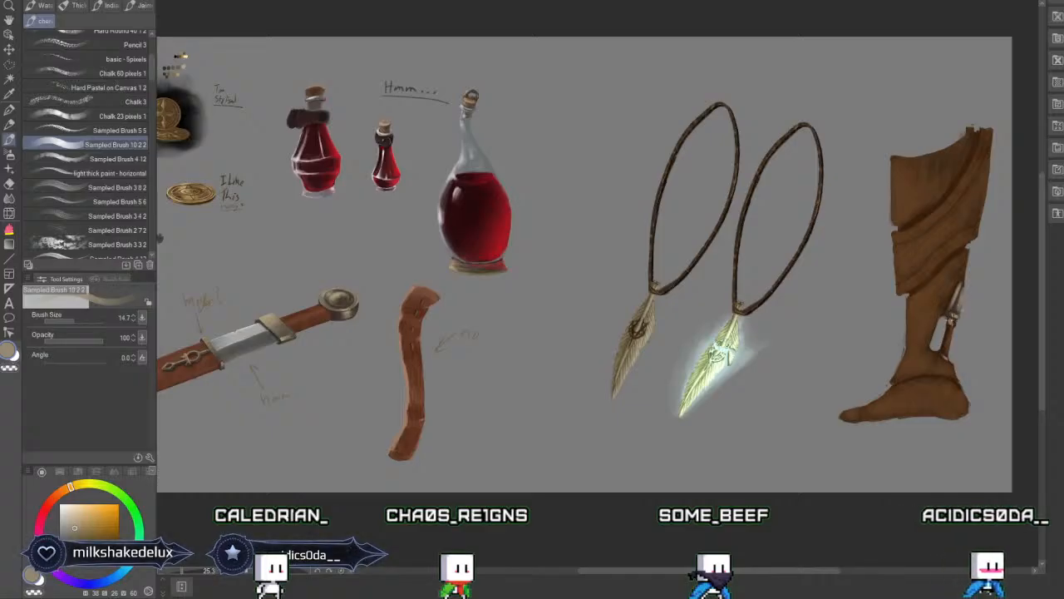
left_click(948, 312, "alt")
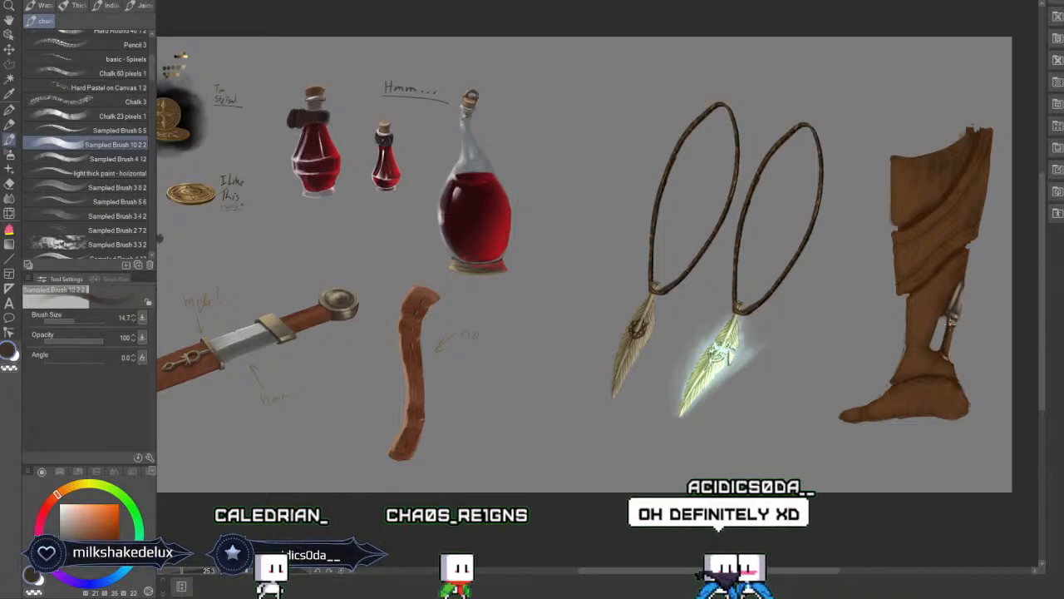
left_click(955, 312, "alt")
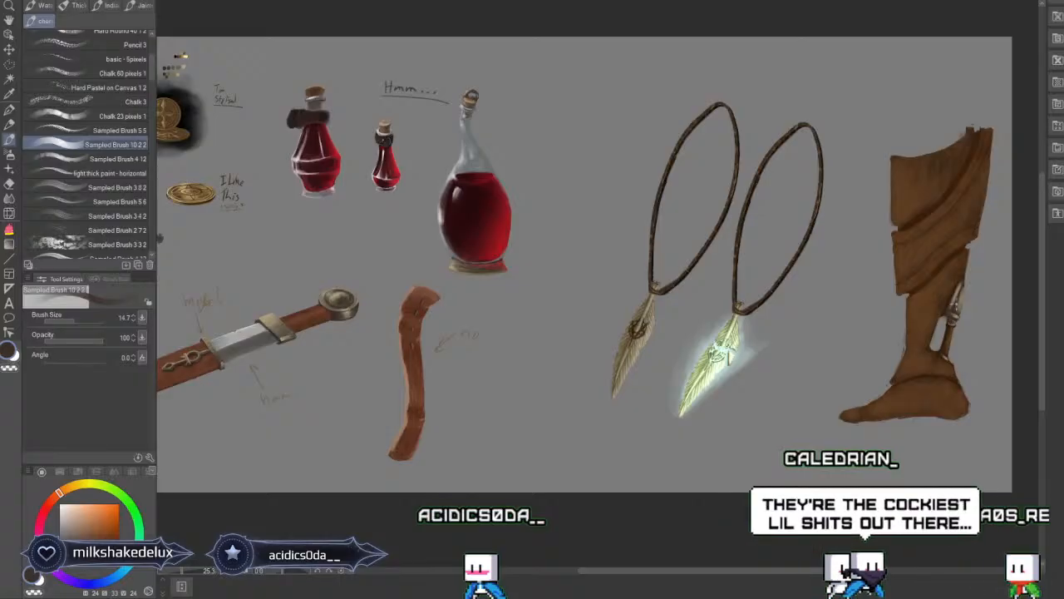
left_click(954, 316, "alt")
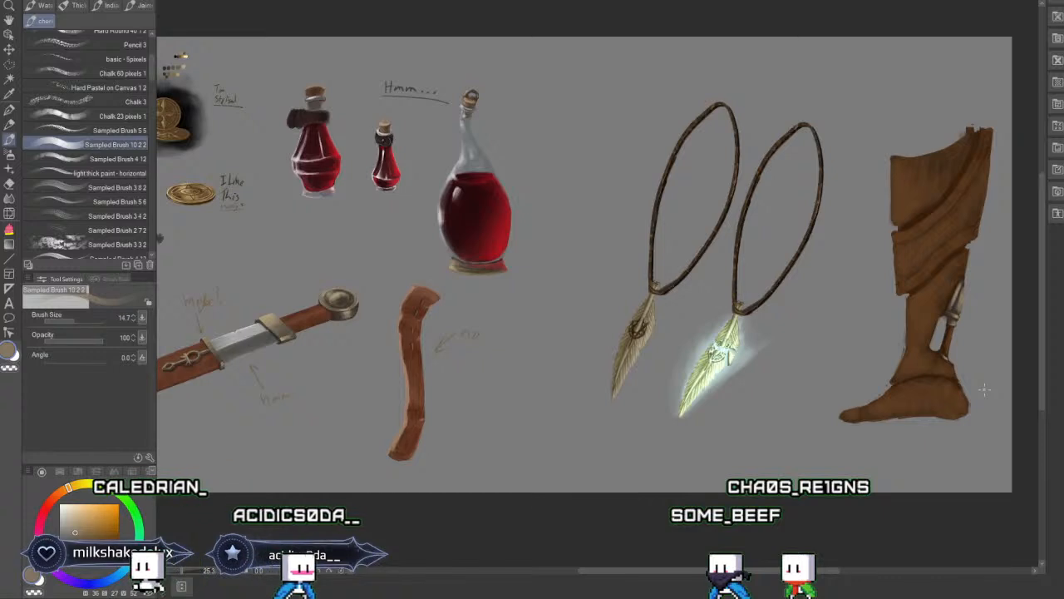
Draw fine dark brown crease and seam lines along the boot's folds, ankle and toe with colours sampled from the leather.
left_click(965, 249, "alt")
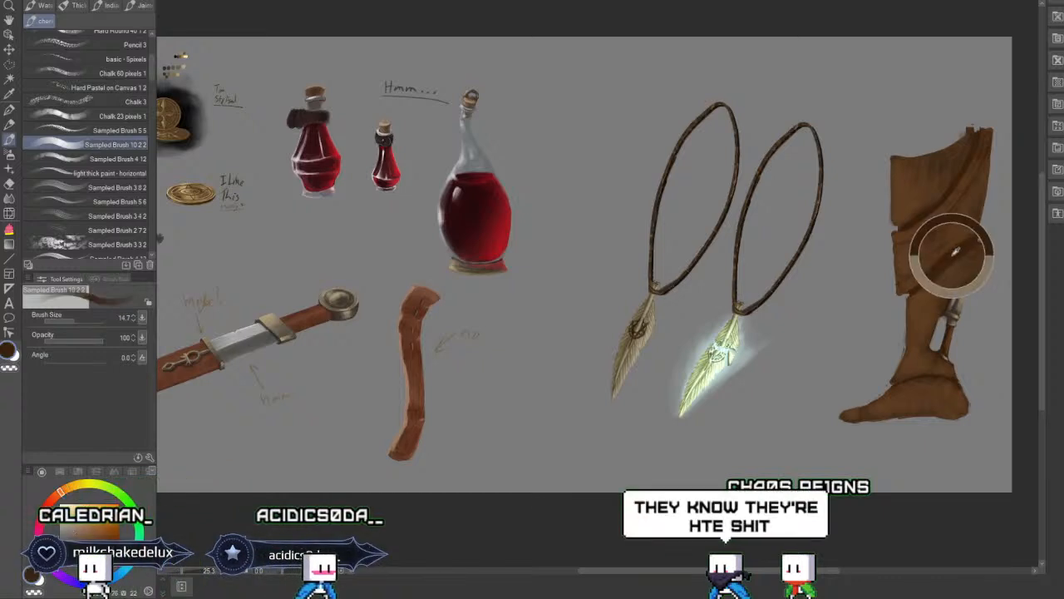
left_click(906, 227, "alt")
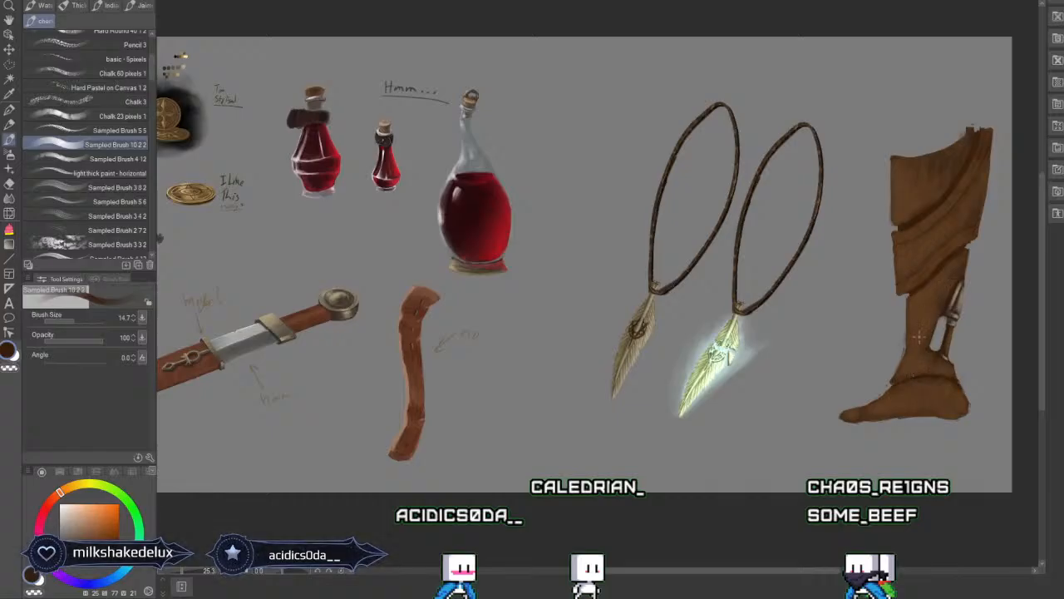
left_click(946, 338, "alt")
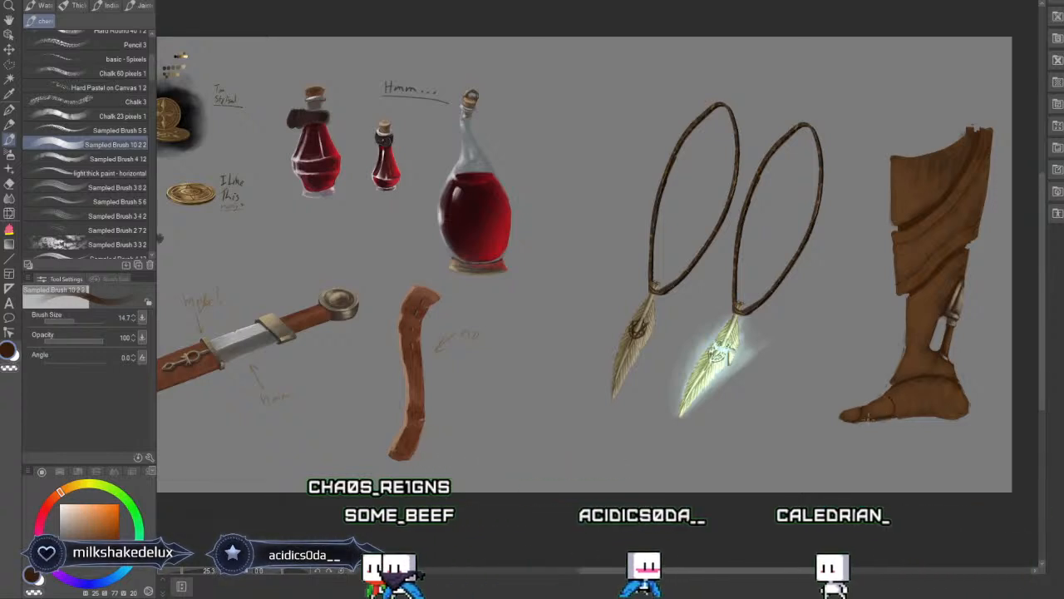
Shade the shin and foot softly in sampled browns with the brush at sizes 30.4 and 68.
left_click(81, 324)
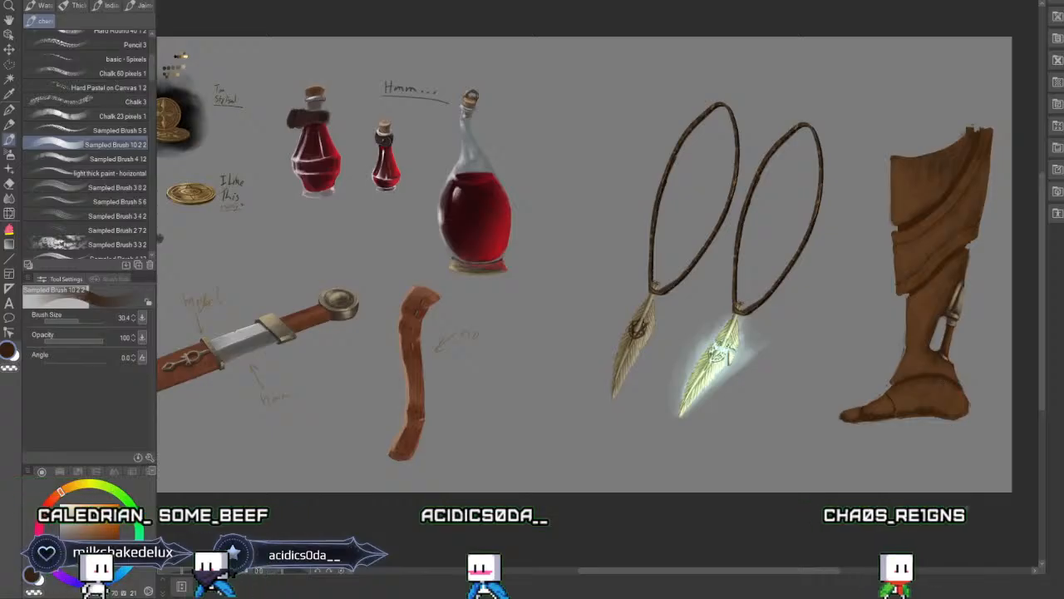
left_click(84, 321)
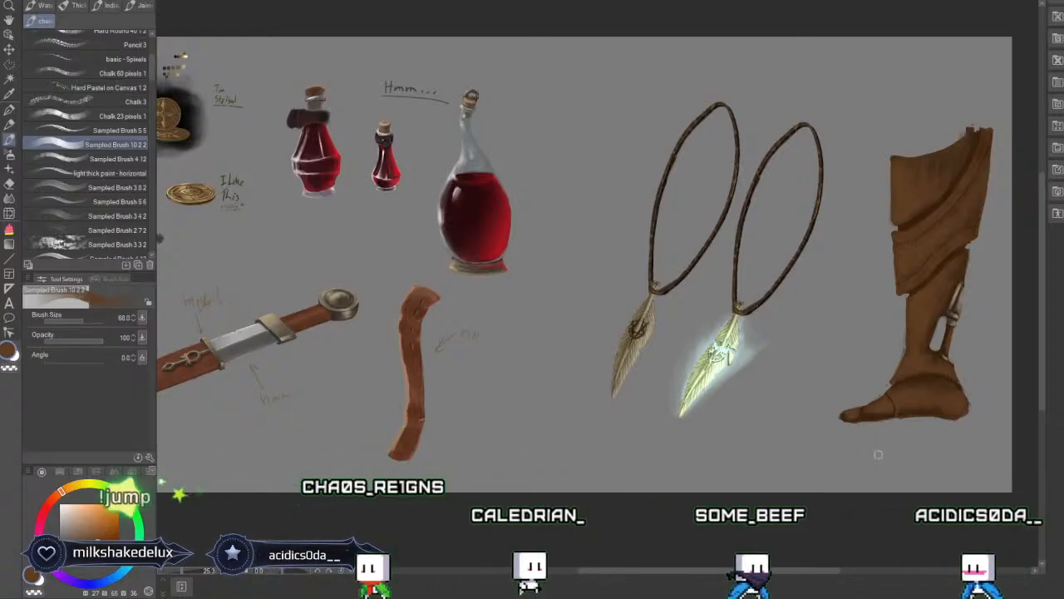
left_click(940, 269, "alt")
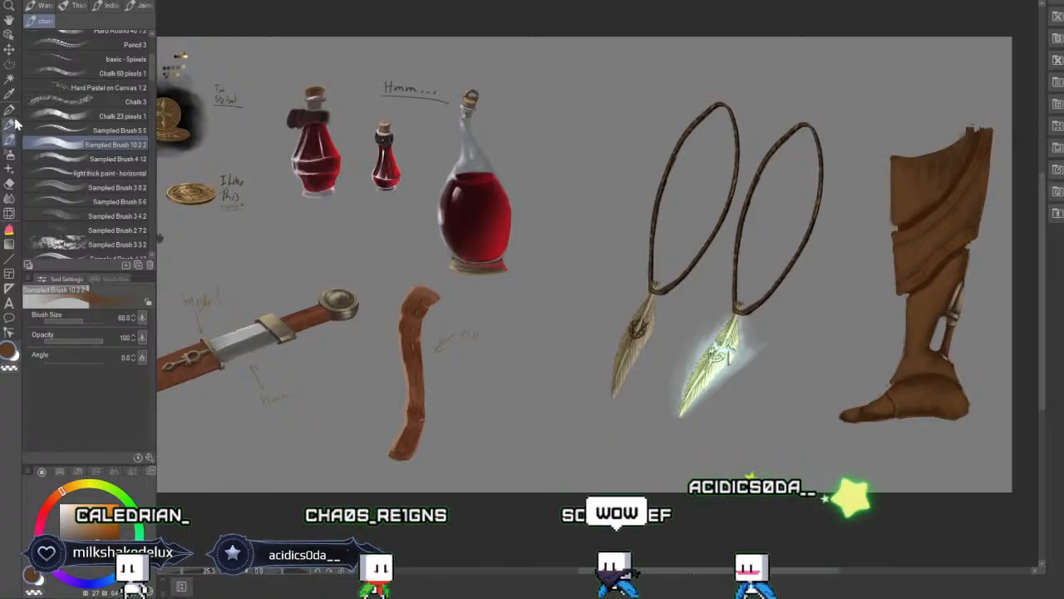
Trim the front edge of the boot's shin using a polyline selection, and deselect.
left_click(9, 64)
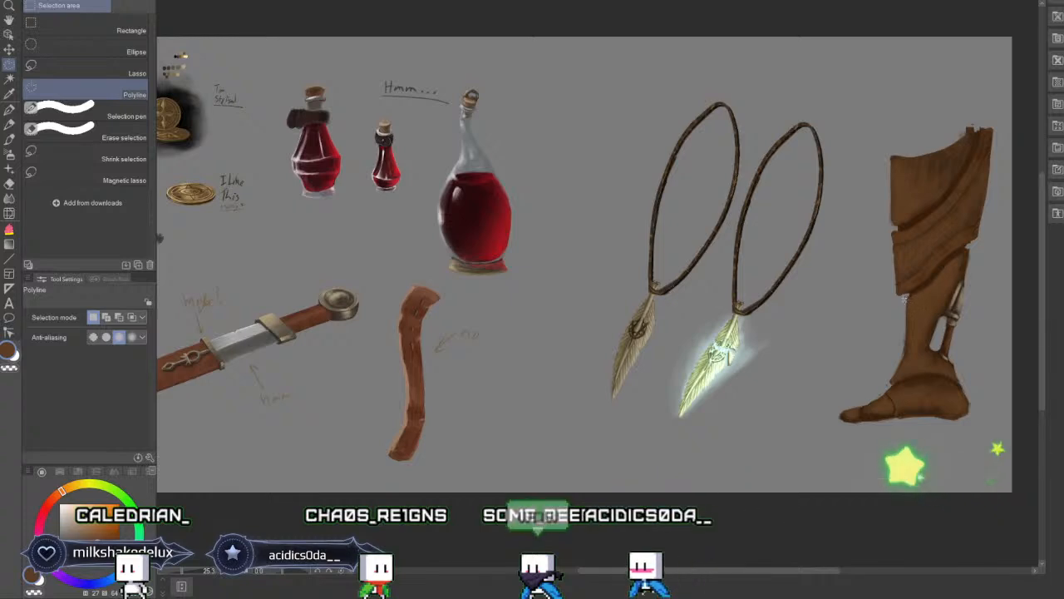
left_click(905, 299)
left_click(906, 338)
left_click(906, 351)
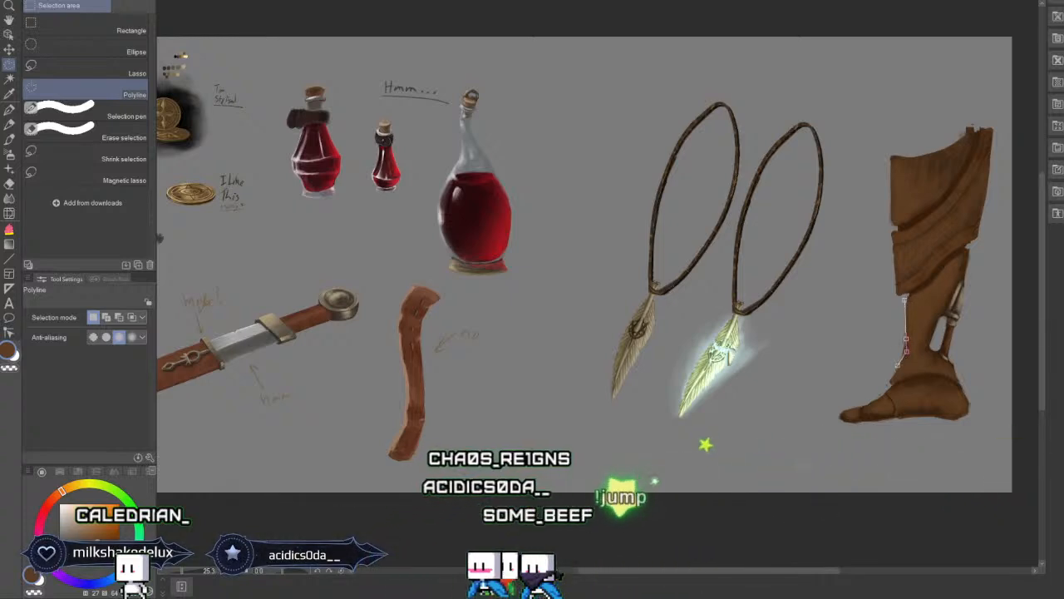
double_click(896, 364)
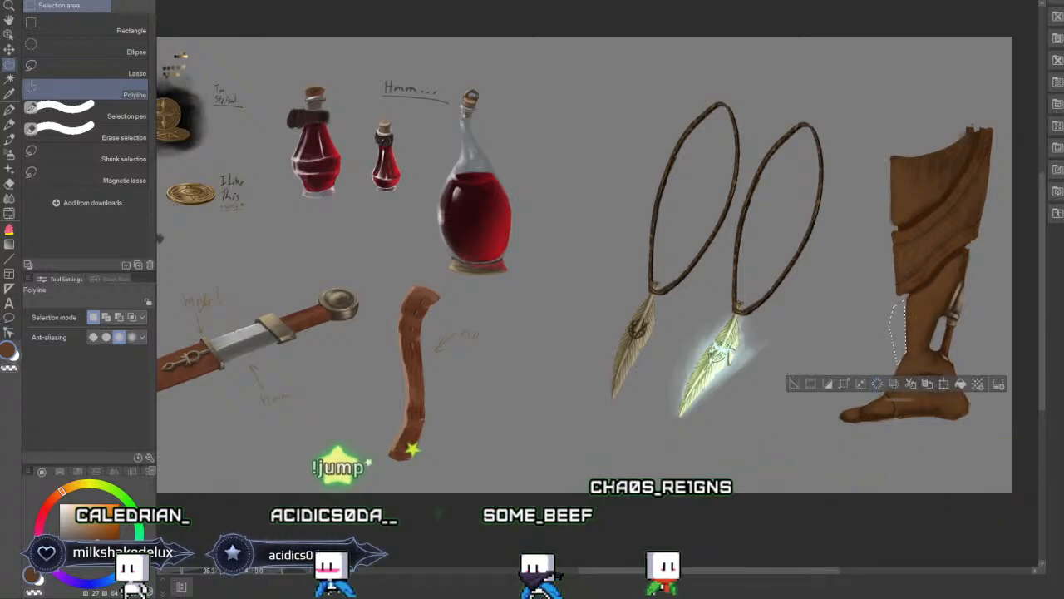
left_click(795, 383)
Trim the boot's outline at the front of the ankle using a polyline selection, and deselect.
left_click(903, 355)
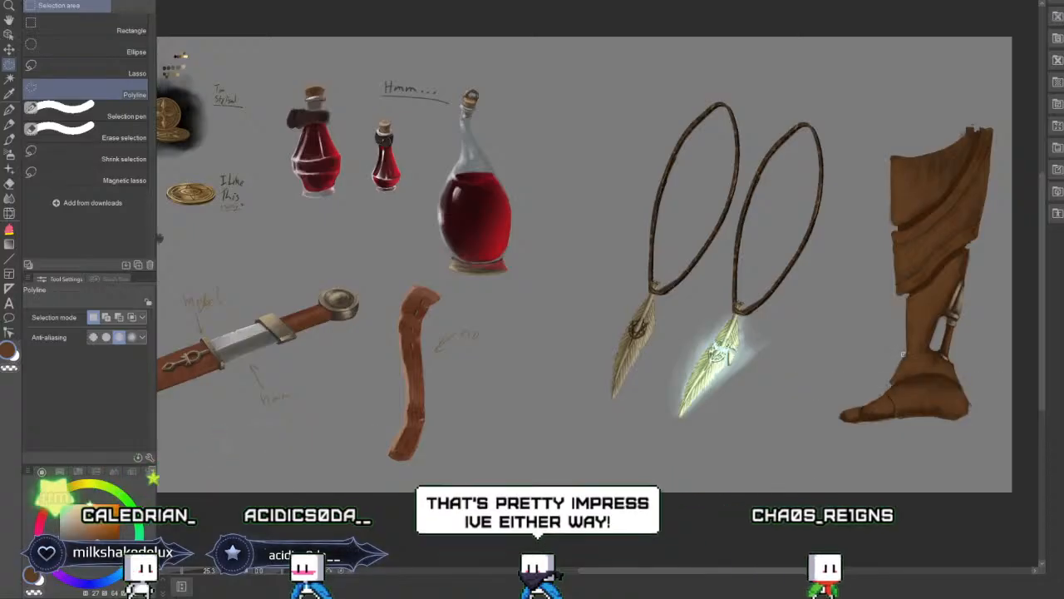
left_click(900, 364)
left_click(895, 378)
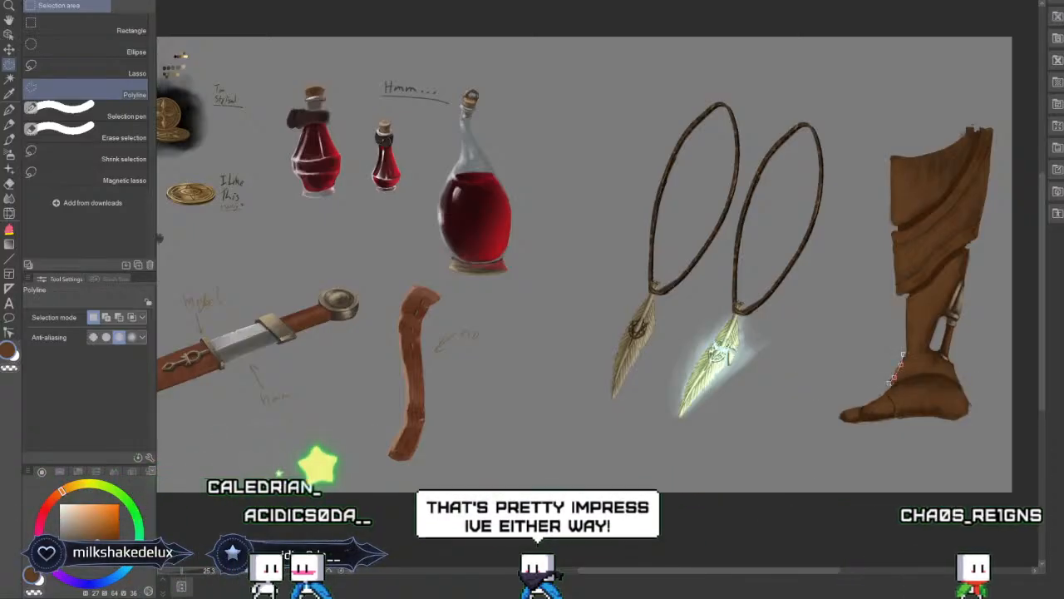
left_click(863, 384)
double_click(898, 365)
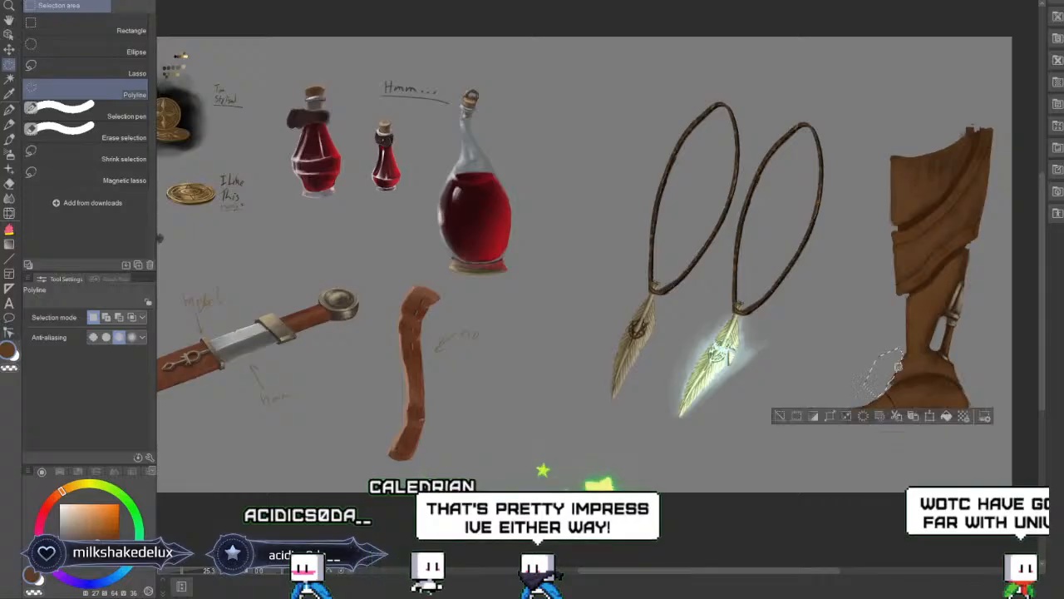
left_click(780, 416)
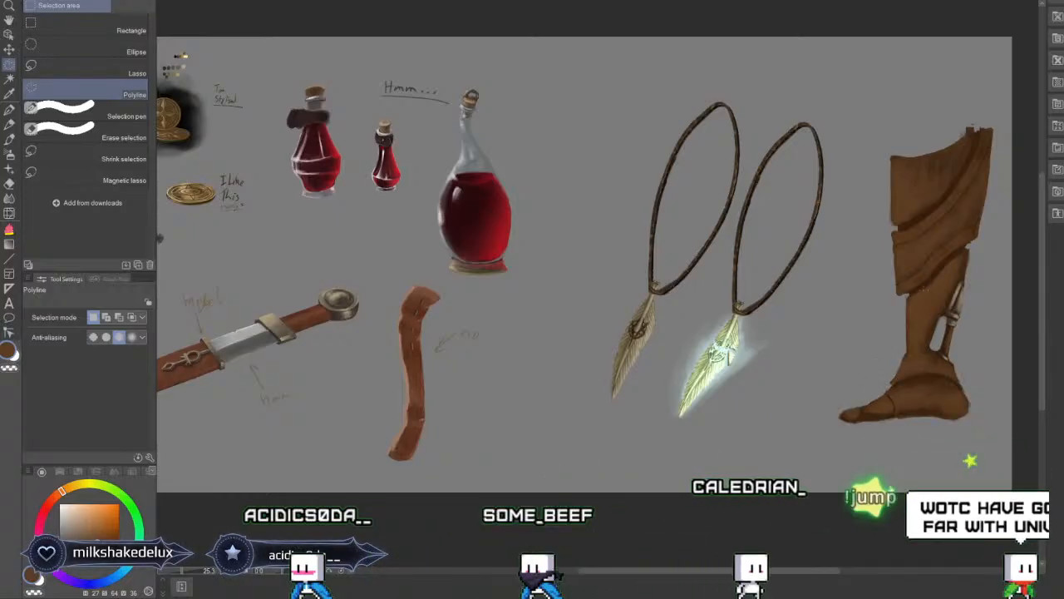
Paint finer folds and toe seams with Sampled Brush 10 2 2 at sizes 12.5 and 28, and clean the sole's edge with the Soft eraser.
left_click(8, 140)
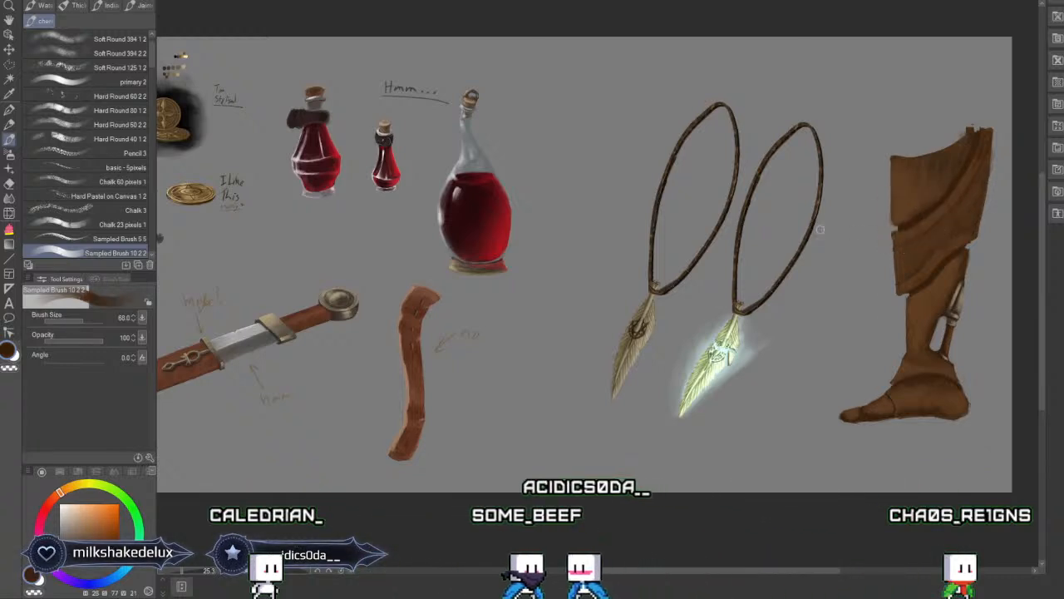
left_click_drag(79, 319, 73, 326)
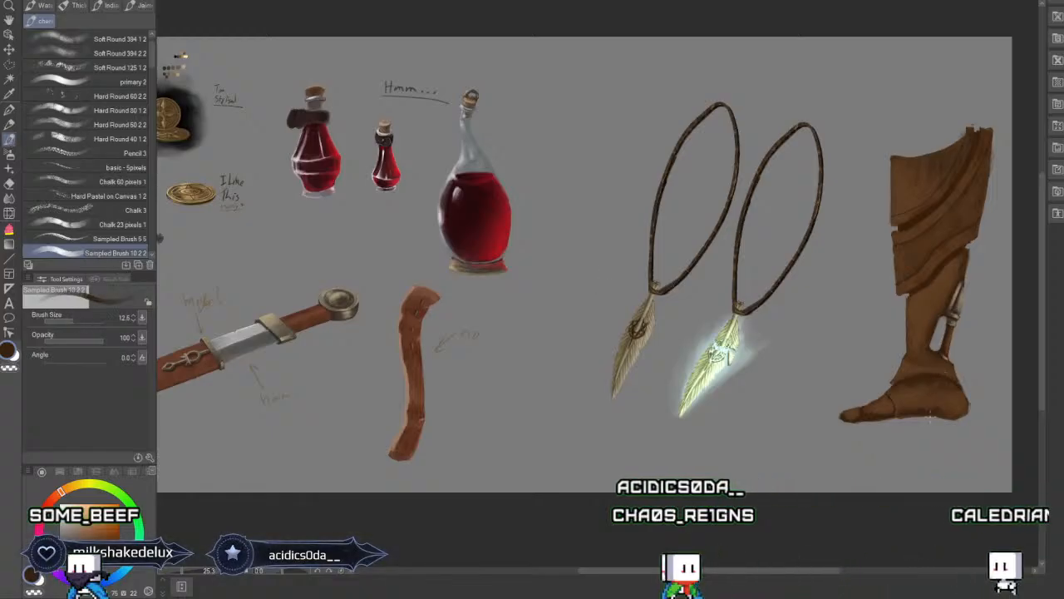
left_click(79, 322)
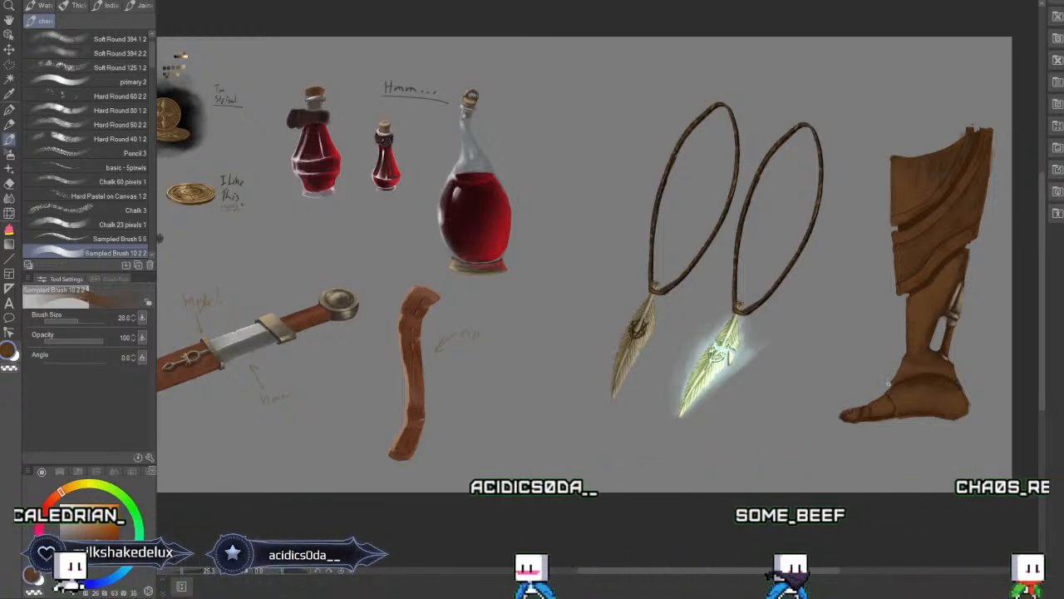
left_click(10, 185)
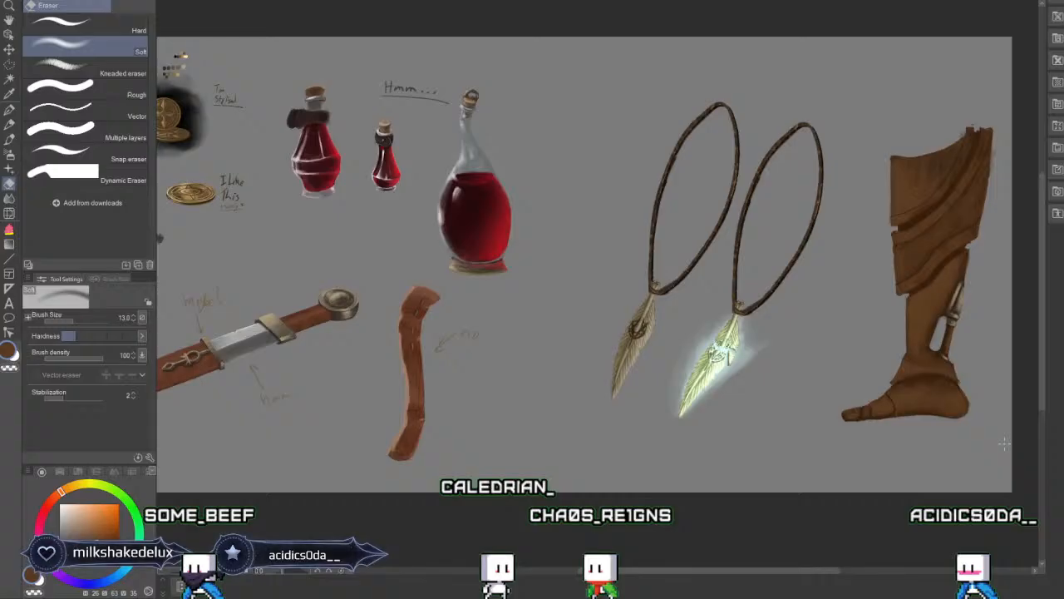
Paint deeper diagonal folds across the upper part of the boot with Sampled Brush 10 2 2 at size 38.7.
left_click(10, 142)
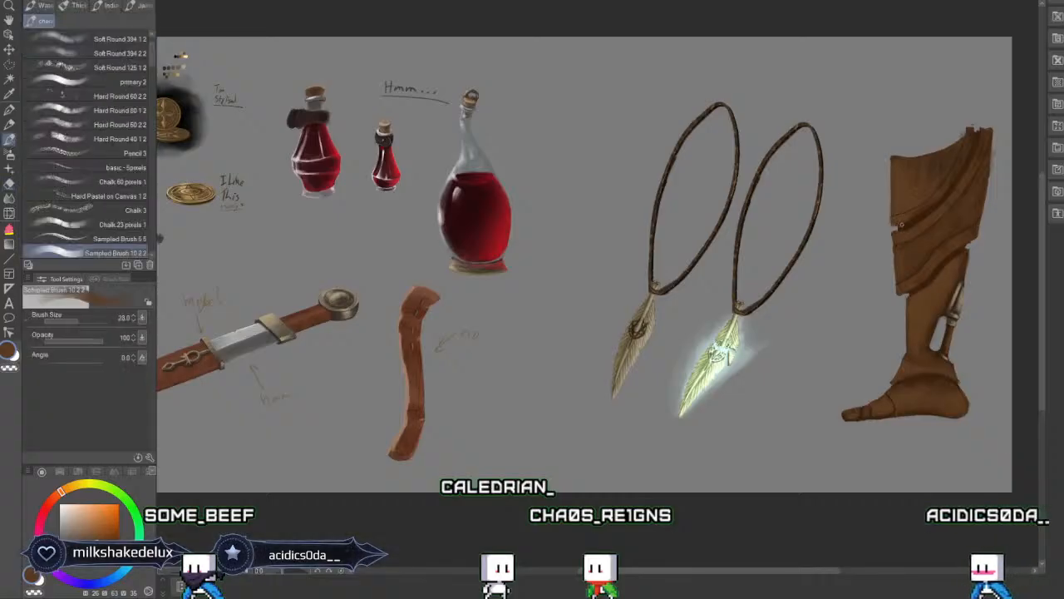
left_click(81, 321)
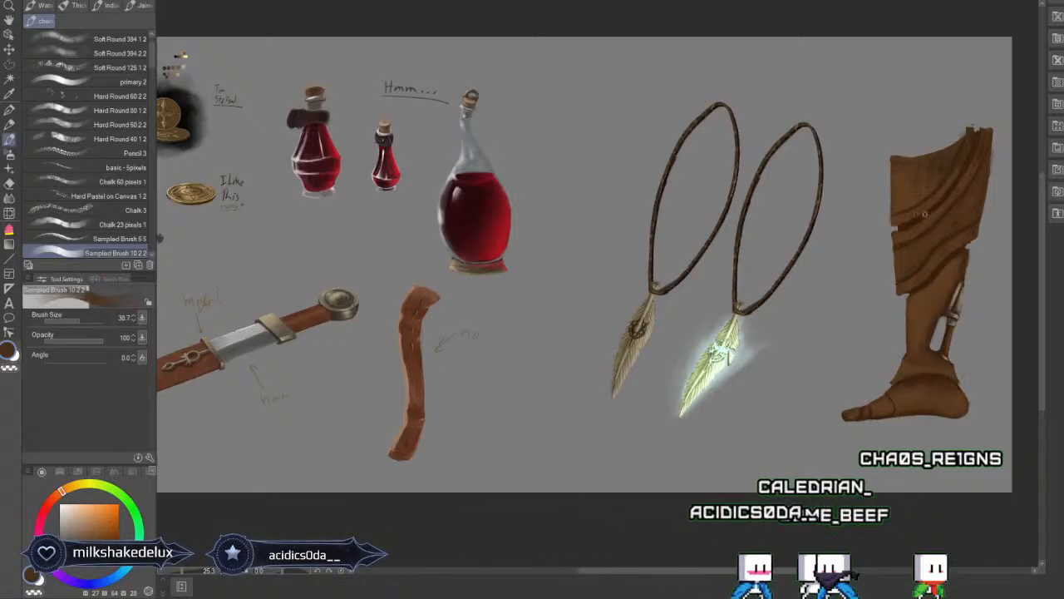
left_click_drag(925, 214, 910, 155)
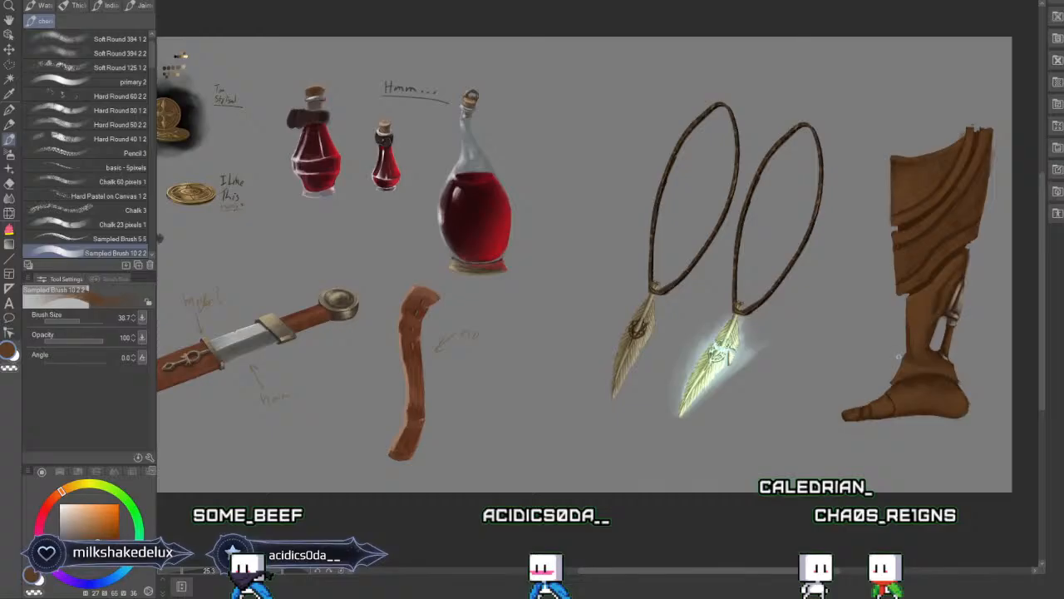
Add lighter brown highlights along the boot's folds and edges, and soften them with the brush at size 45.5.
left_click(60, 471)
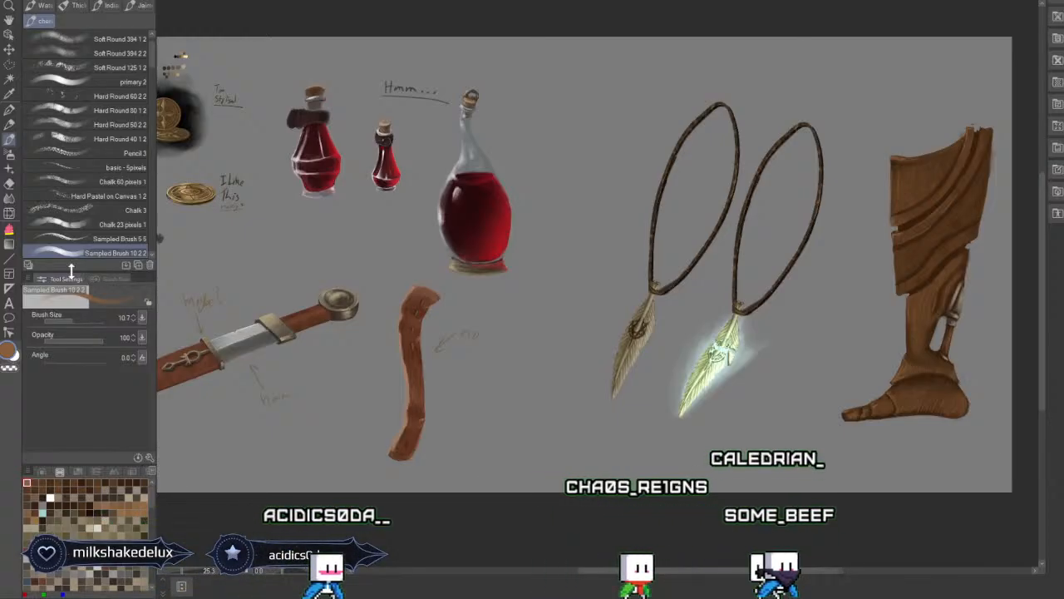
left_click_drag(77, 322, 81, 322)
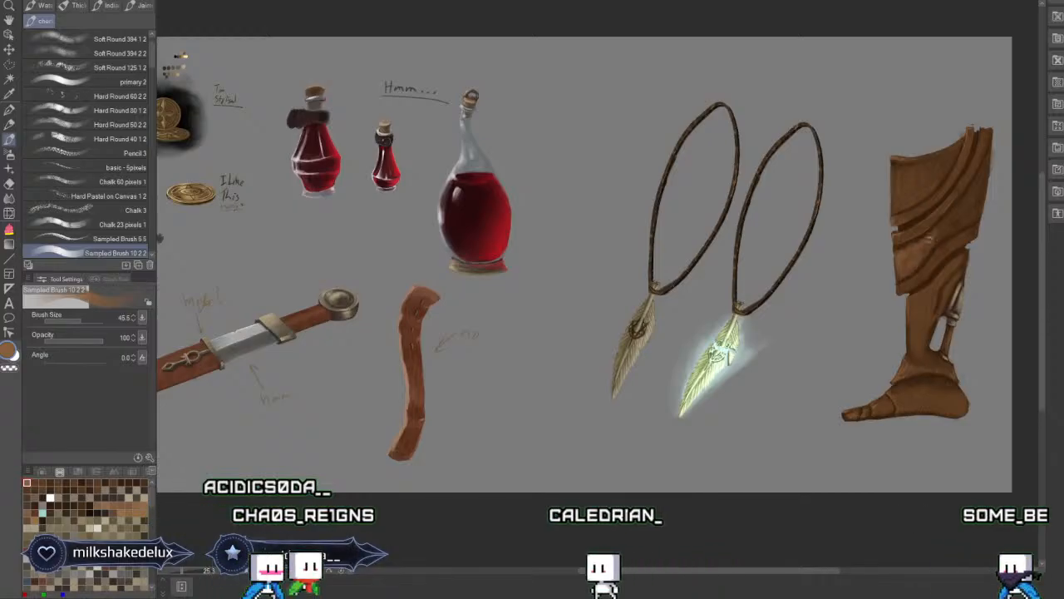
left_click(964, 202, "alt")
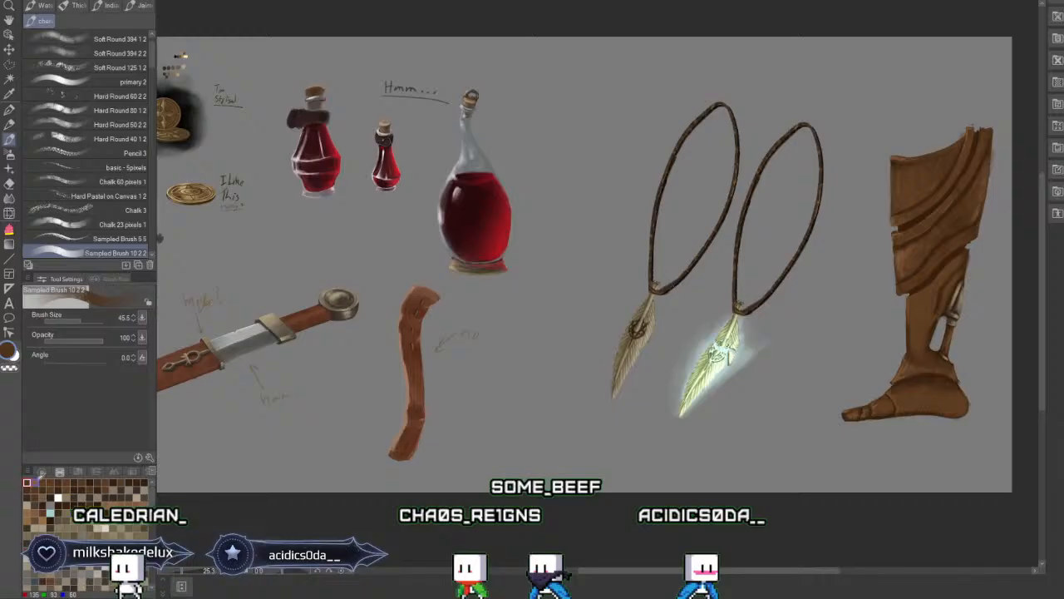
Blend light and dark browns sampled from the leather over the cuff, shin and foot to add worn leather texture at size 45.5.
left_click(43, 472)
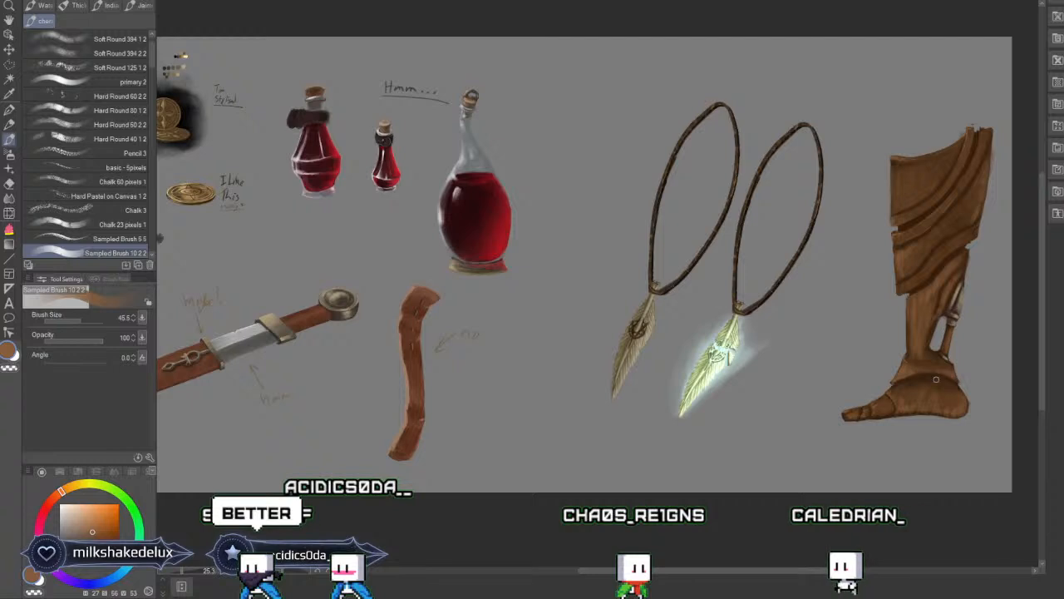
left_click(926, 308, "alt")
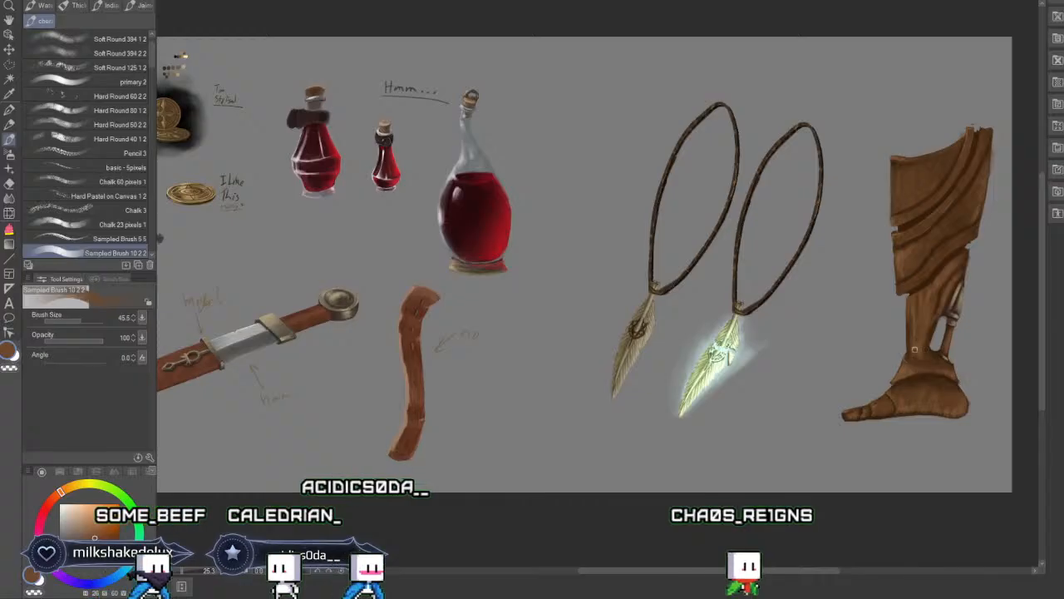
left_click(944, 299, "alt")
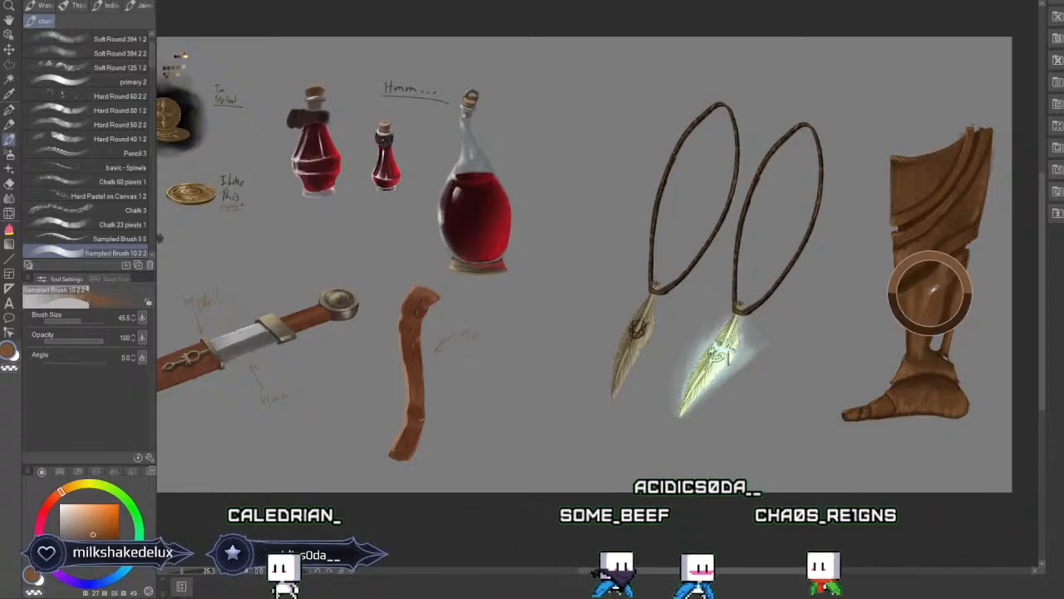
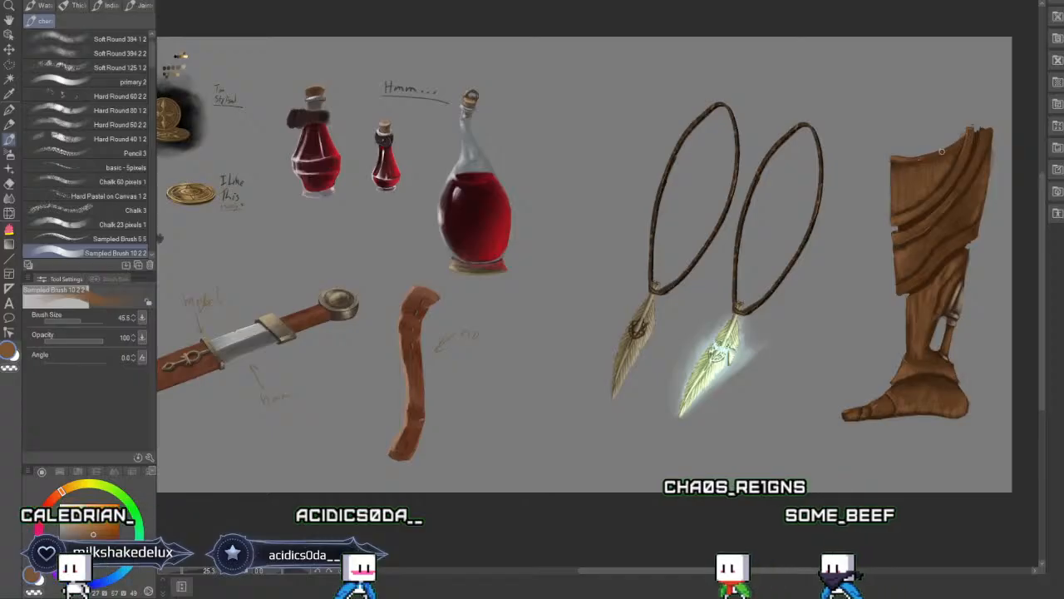
left_click(928, 283, "alt")
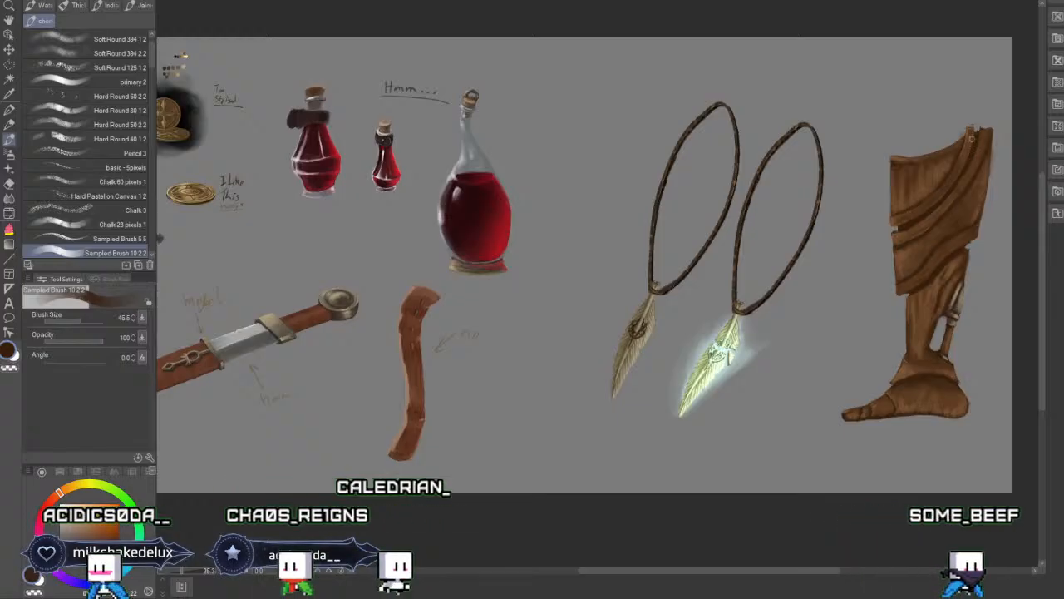
left_click(903, 202, "alt")
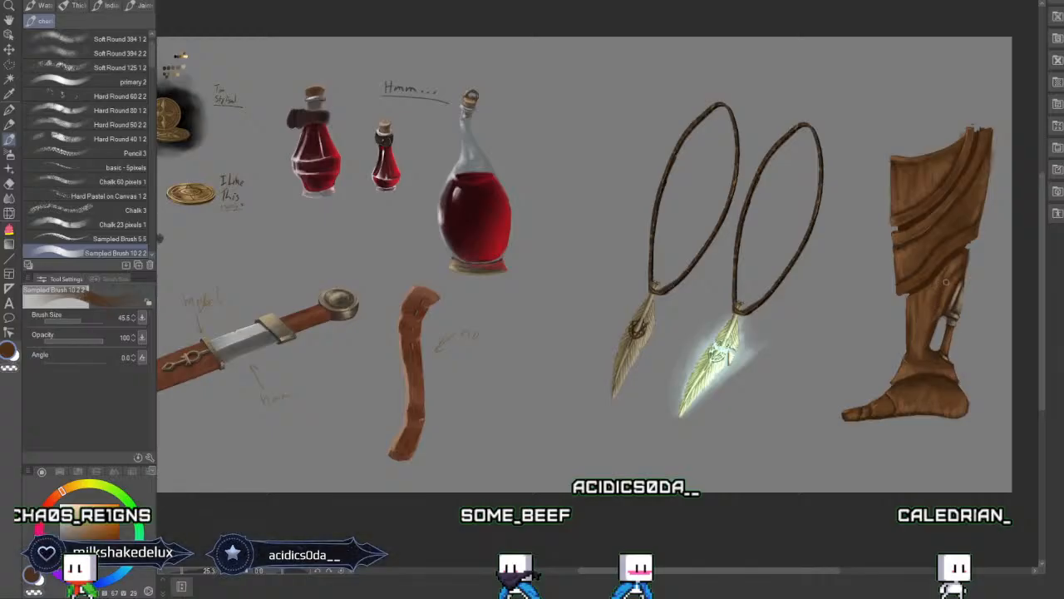
Rework the upper end of the metal fitting above the heel with dark browns sampled nearby, using Sampled Brush 10 2 2 at size 45.5.
left_click_drag(952, 282, 959, 262)
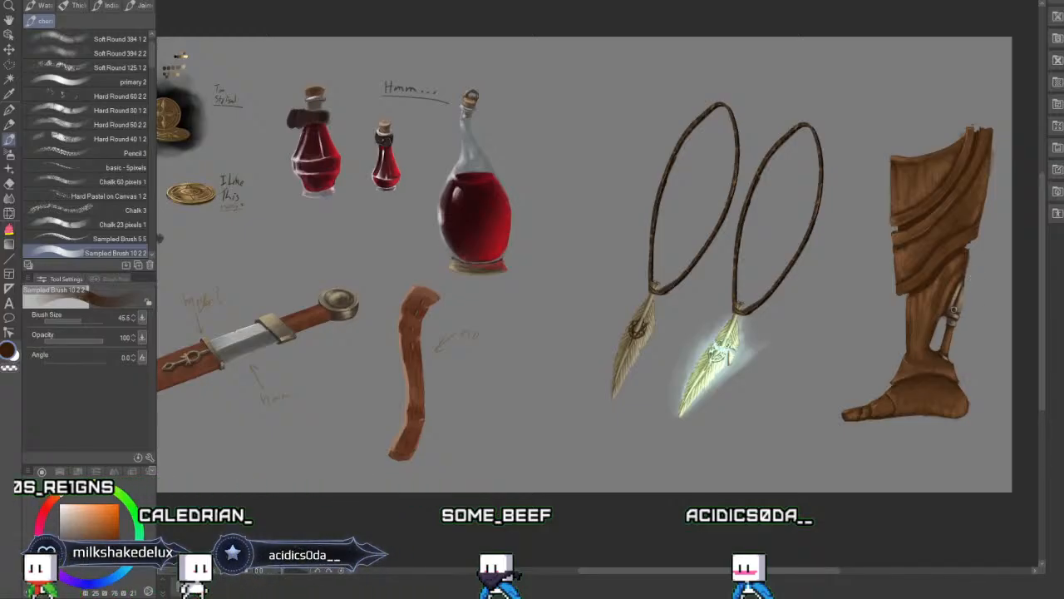
left_click(955, 308, "alt")
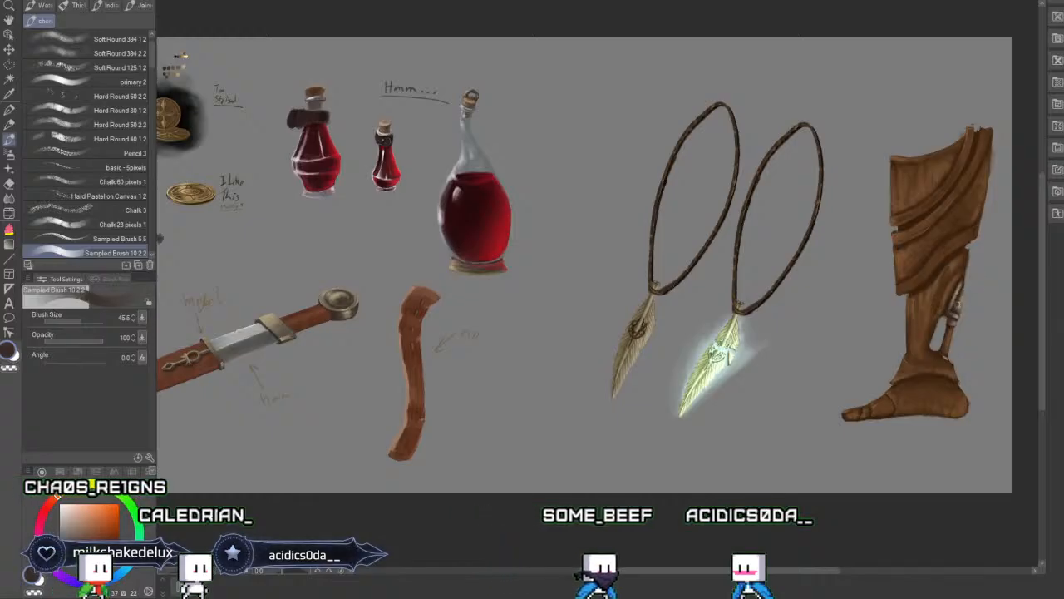
left_click_drag(961, 288, 951, 313)
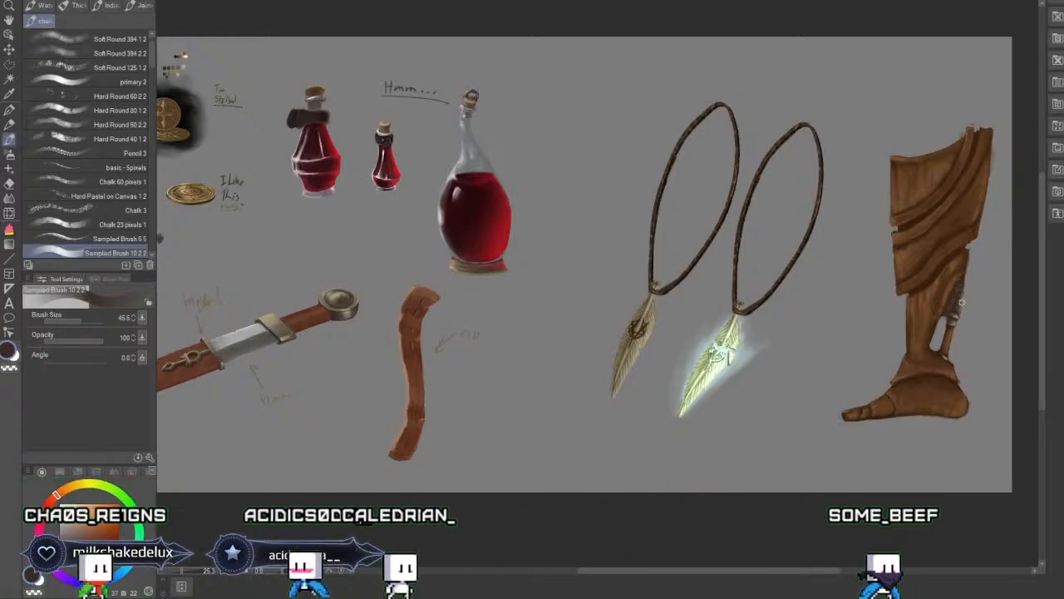
left_click(961, 300, "alt")
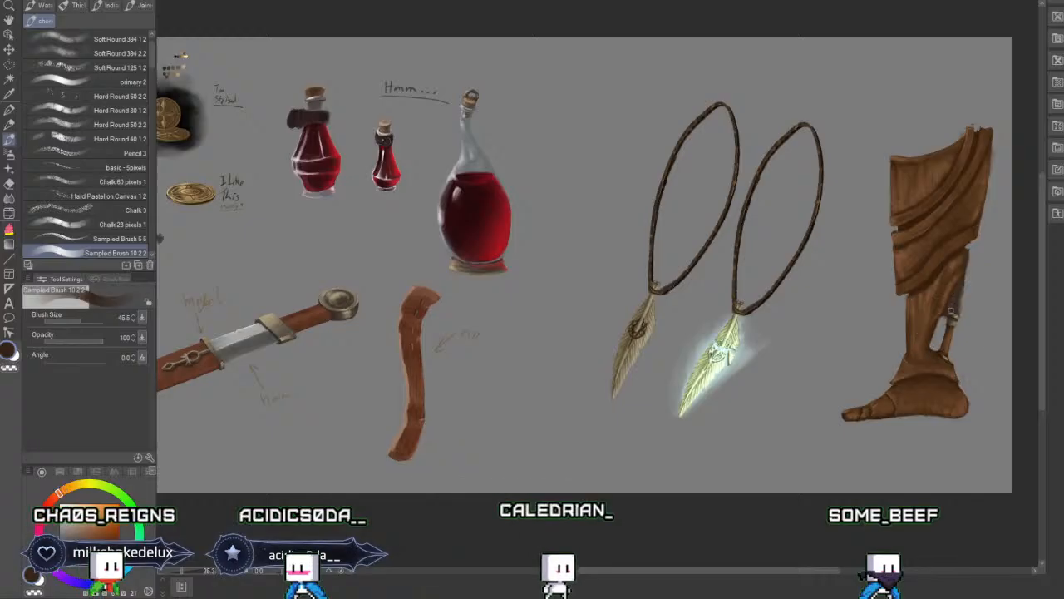
Refine the metal fitting's edges, highlights and shadows at brush size 18.7, using dark brown and tan tones sampled from it.
left_click_drag(79, 323, 60, 323)
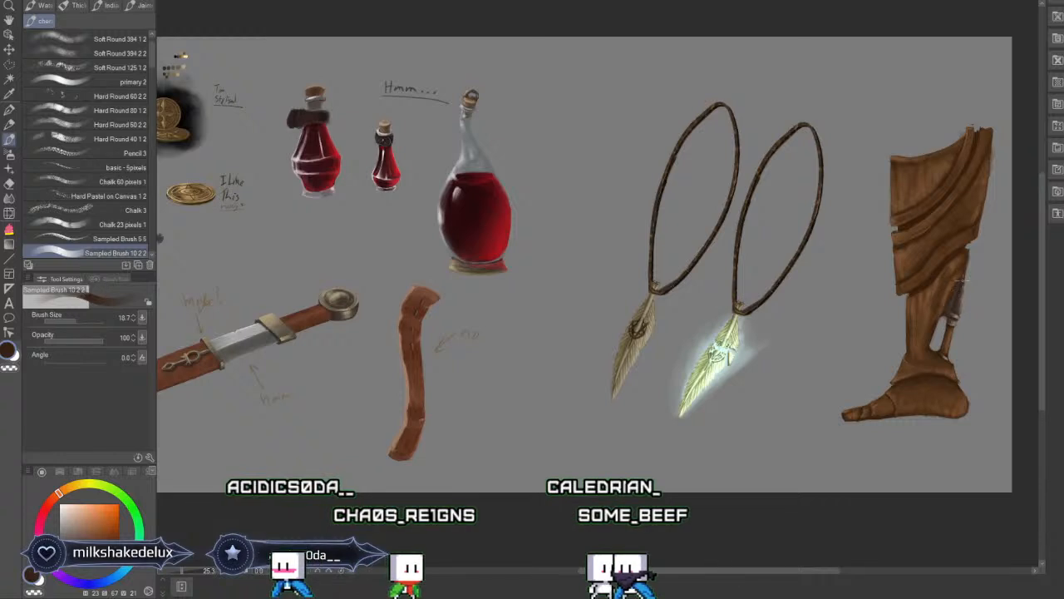
left_click_drag(963, 278, 951, 321)
left_click(950, 322, "alt")
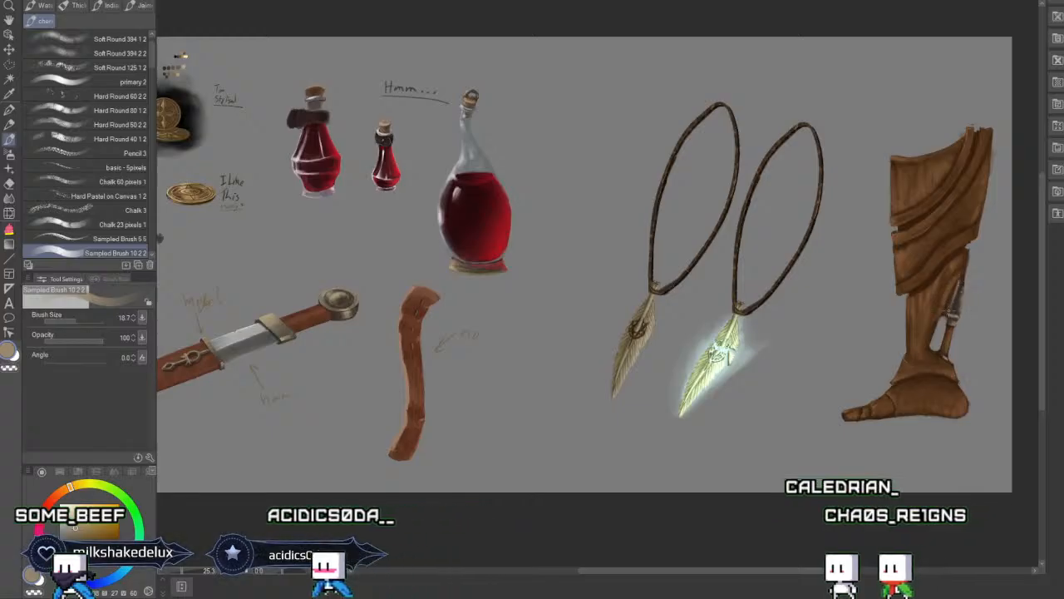
left_click(954, 313, "alt")
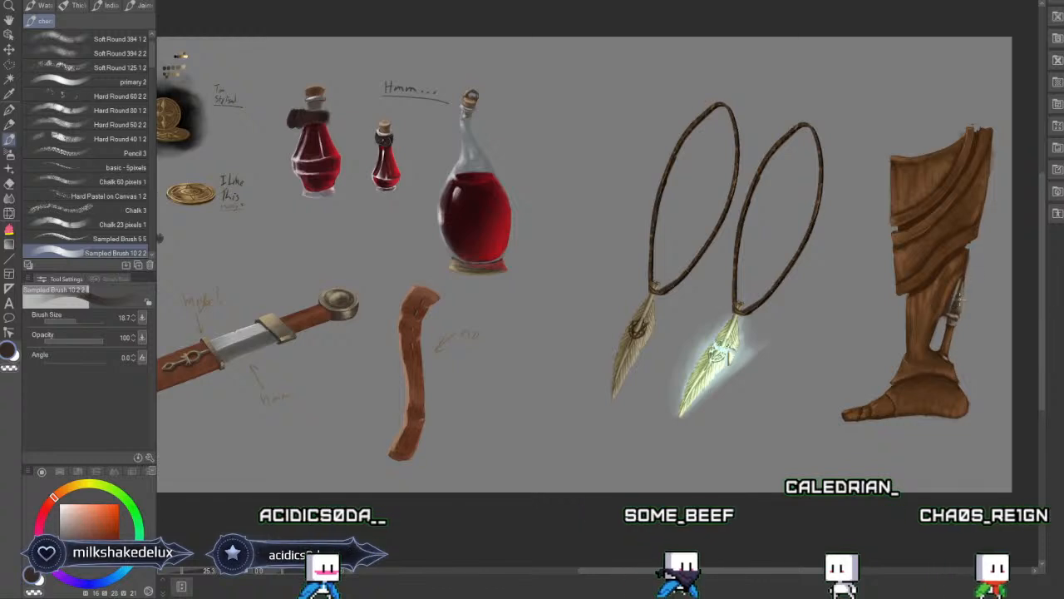
left_click(964, 289, "alt")
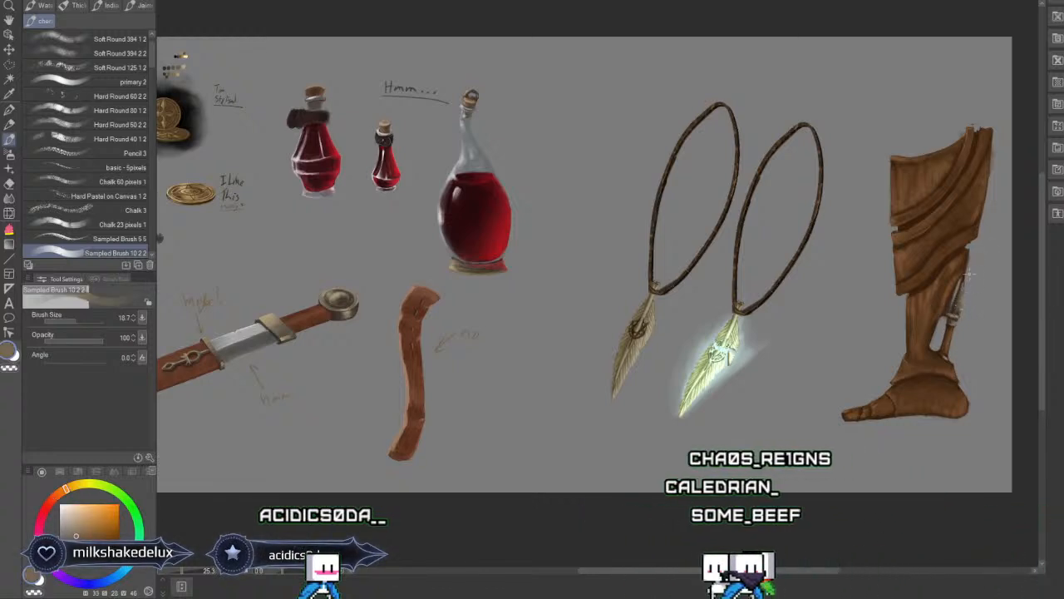
left_click(954, 307, "alt")
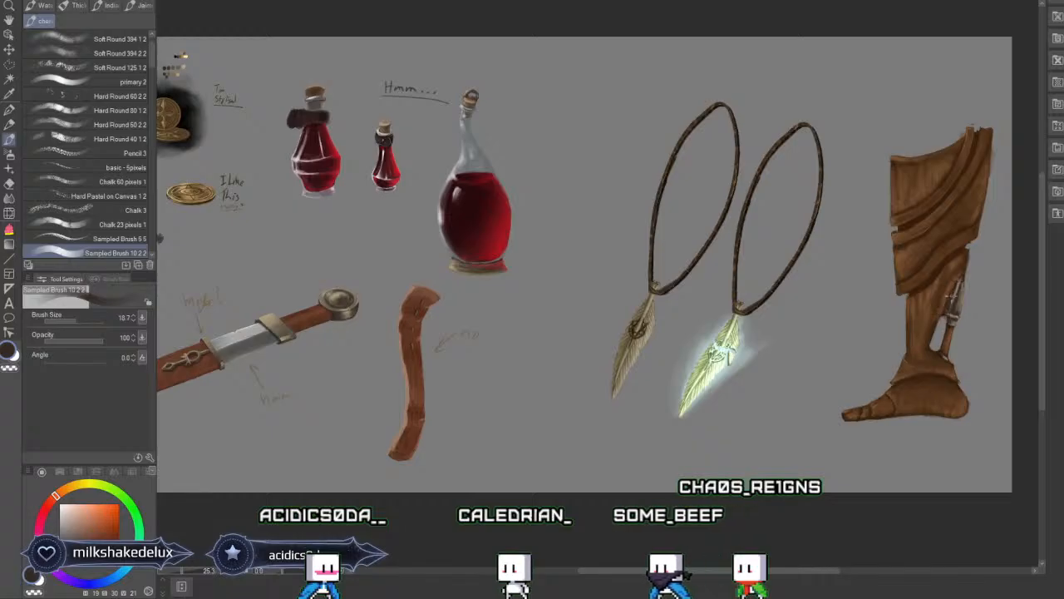
Paint finer light and dark brown shading down the shin and around the toe seams at brush size 18.7.
left_click(950, 293, "alt")
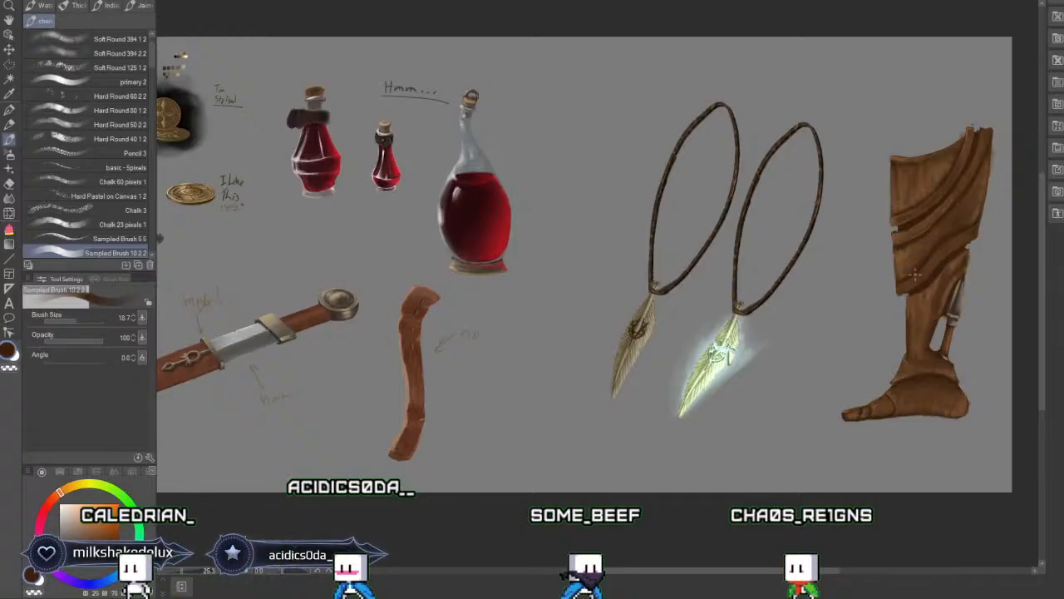
mouse_move(910, 287)
left_mouse_down()
mouse_move(889, 365)
mouse_move(906, 366)
left_mouse_up()
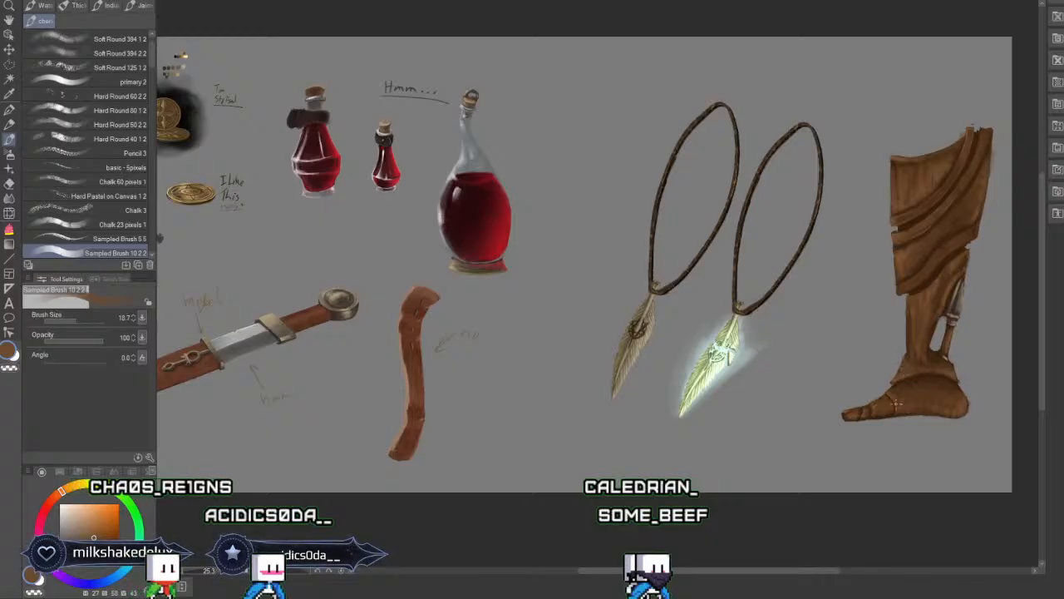
left_click(895, 402, "alt")
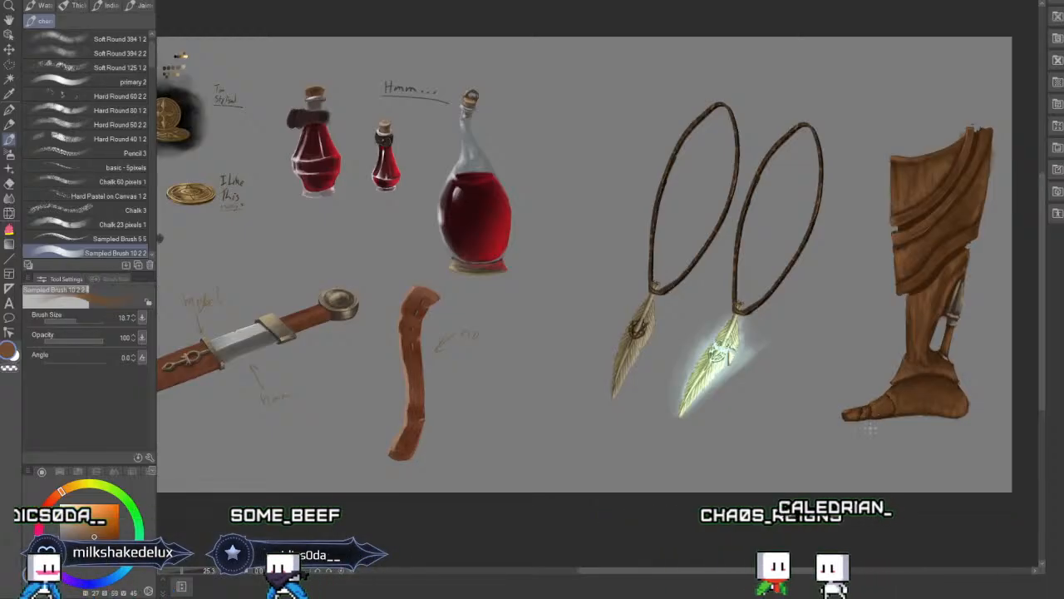
left_click_drag(862, 414, 874, 407)
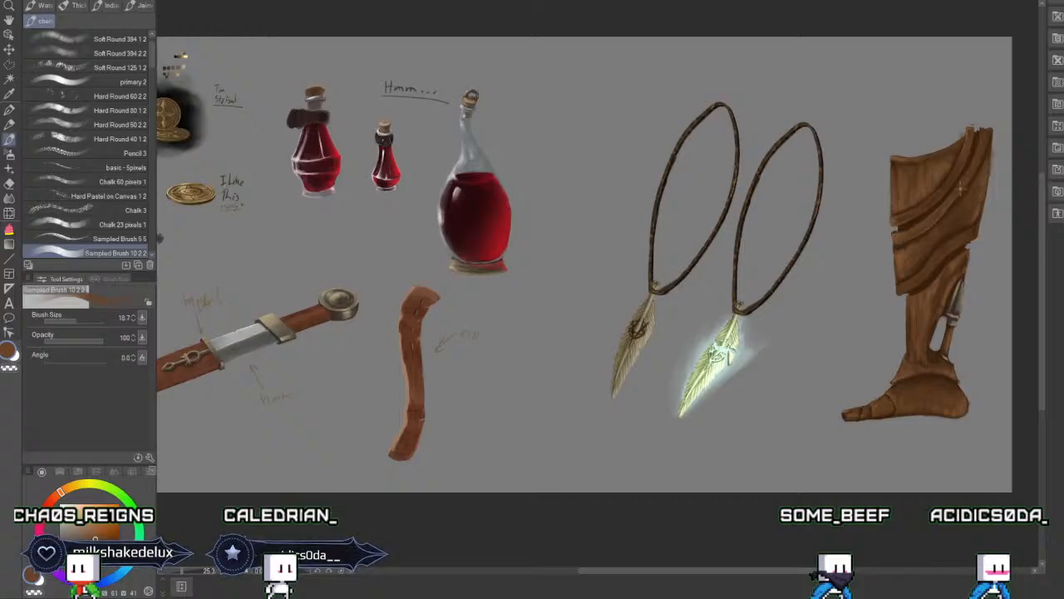
Refine the diagonal folds across the boot's upper part with light and dark browns sampled from the leather at size 18.7.
left_click(981, 135, "alt")
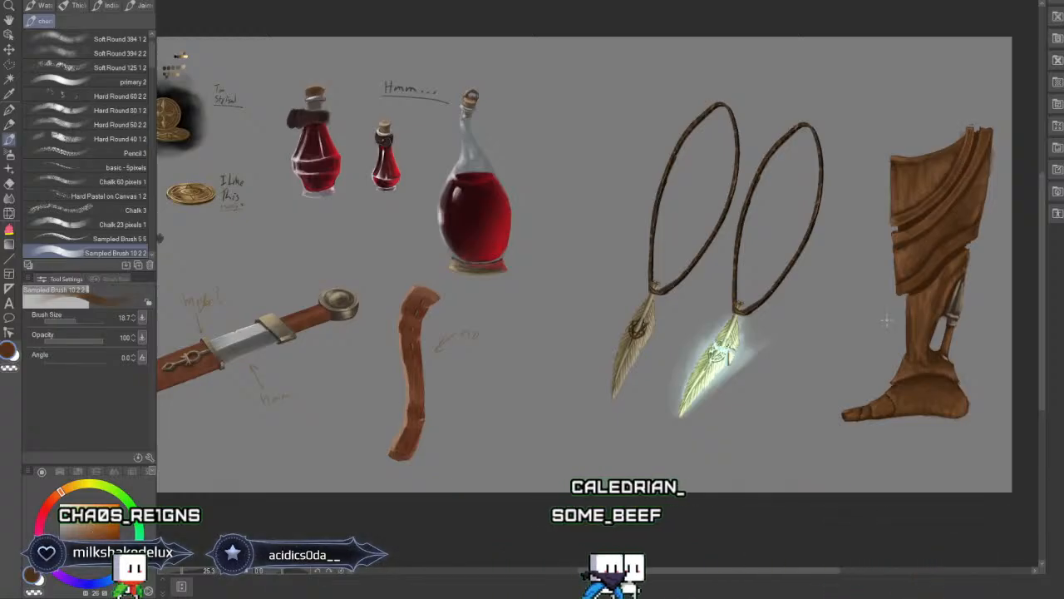
left_click(902, 262, "alt")
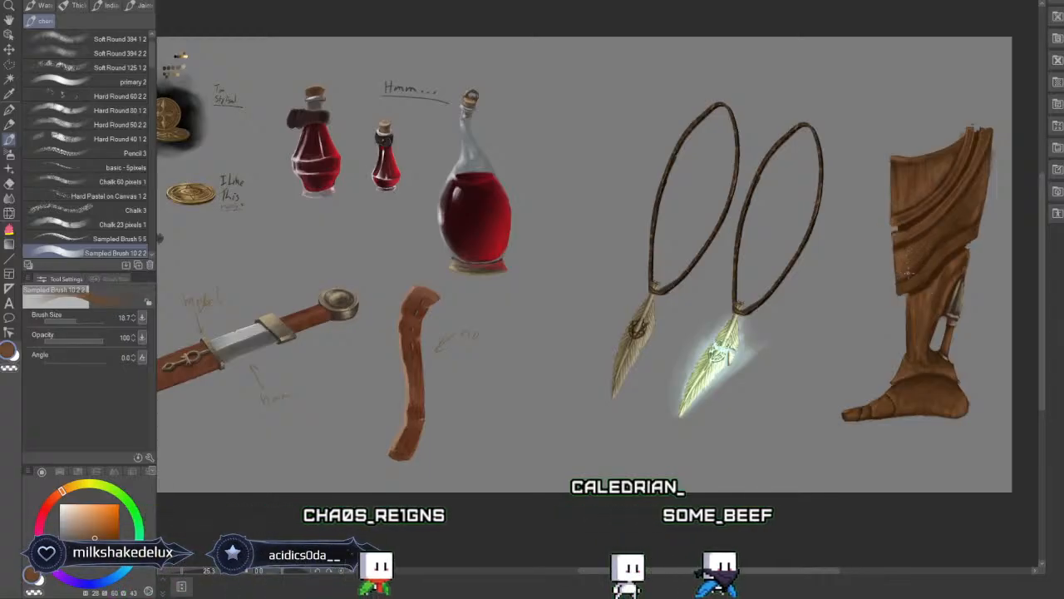
left_click(918, 269, "alt")
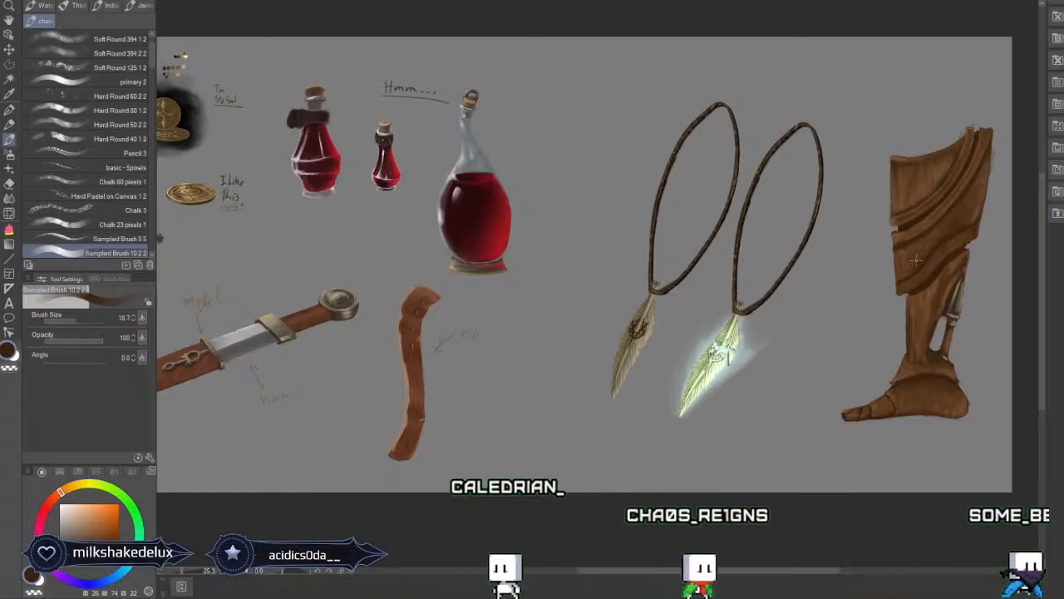
left_click(905, 256, "alt")
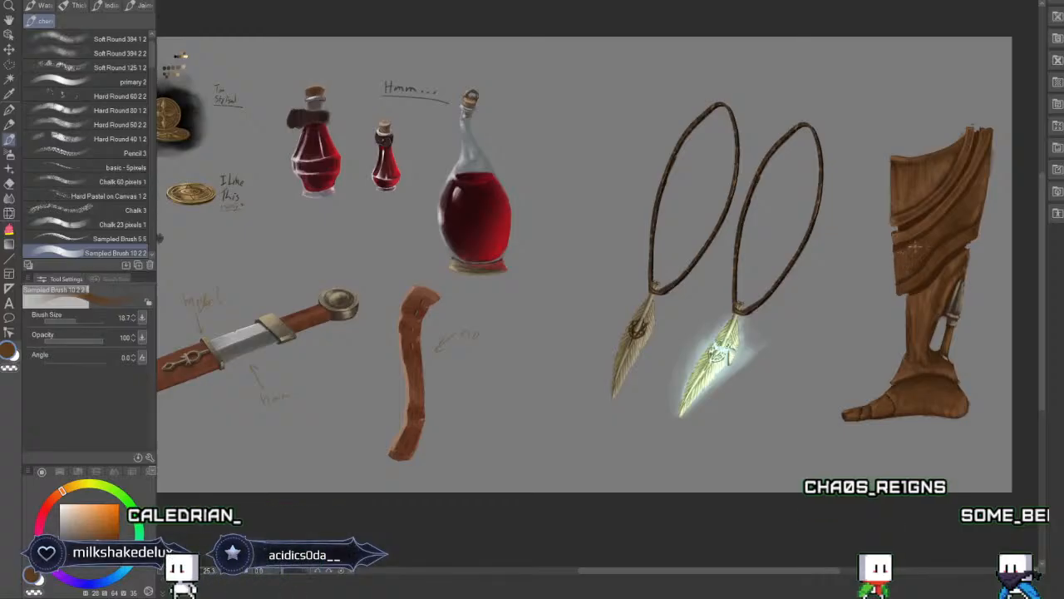
left_click(896, 236, "alt")
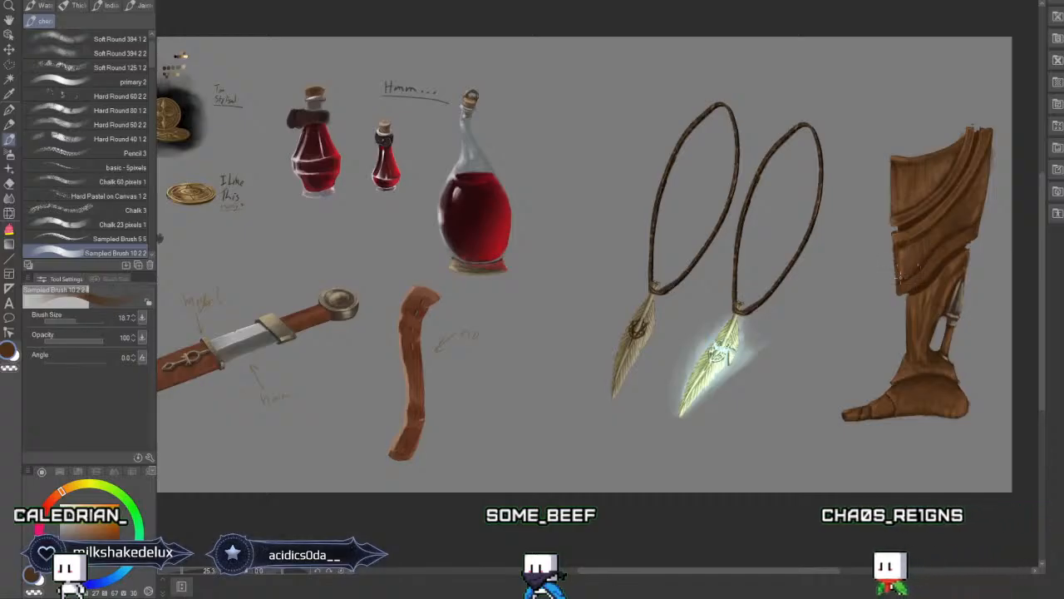
left_click(9, 65)
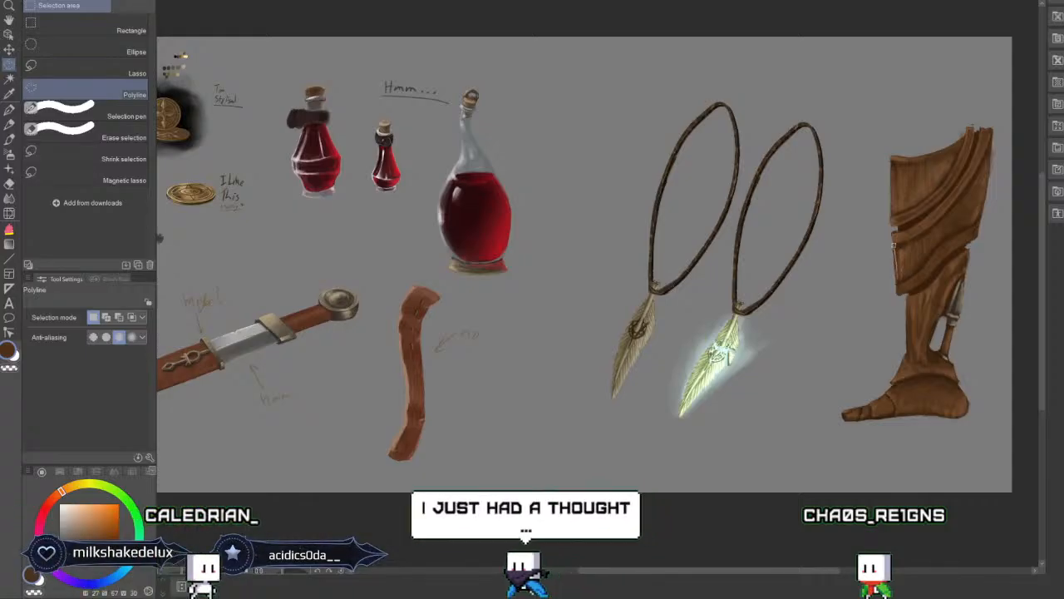
left_click_drag(894, 245, 890, 282)
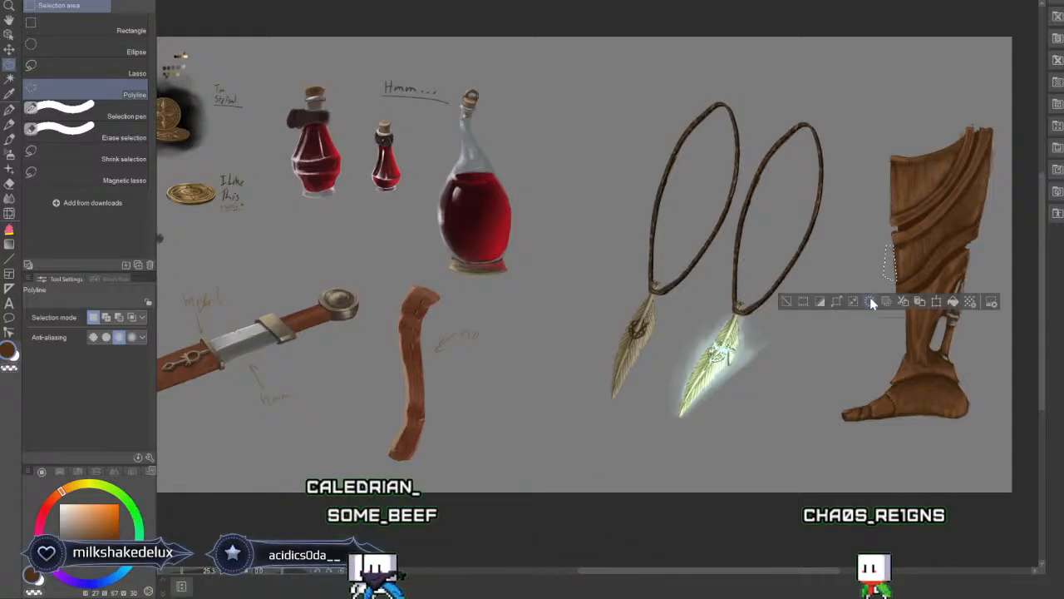
left_click(787, 302)
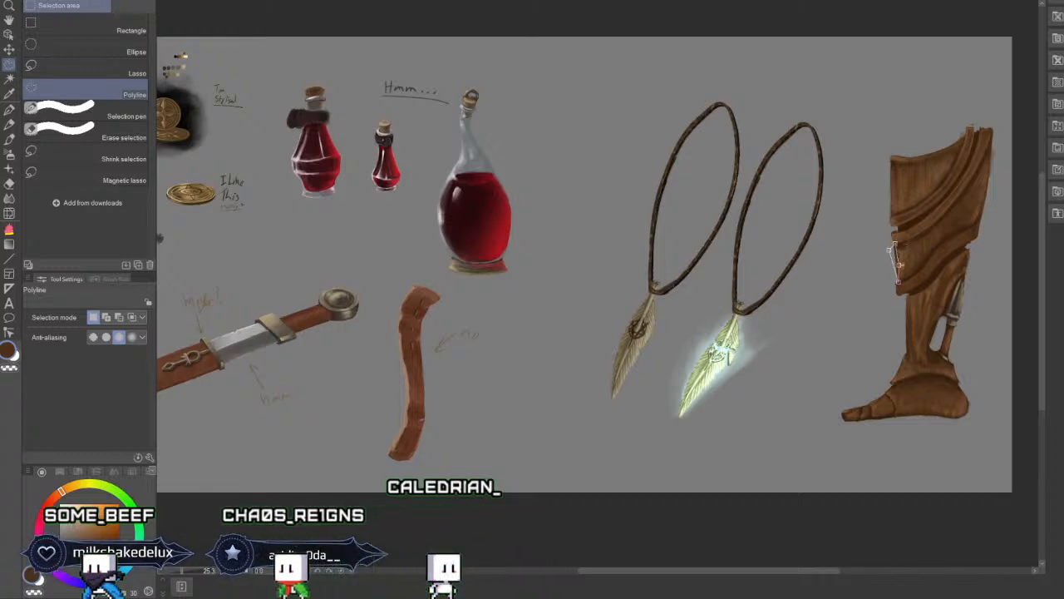
Outline the diagonal band between the boot's upper folds with a Polyline selection and fill it with muted blue.
double_click(899, 265)
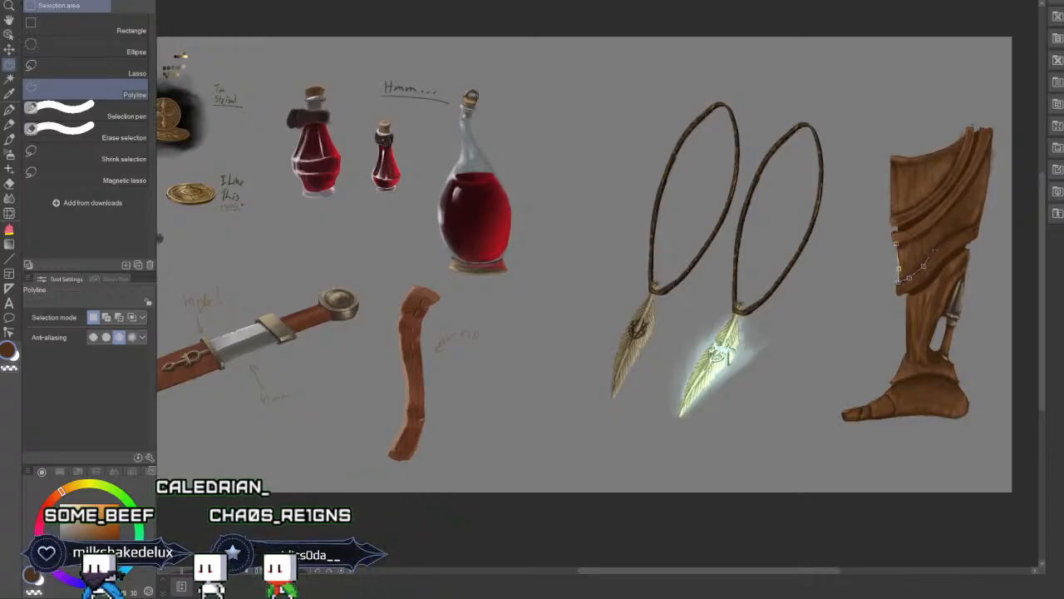
left_click(973, 225)
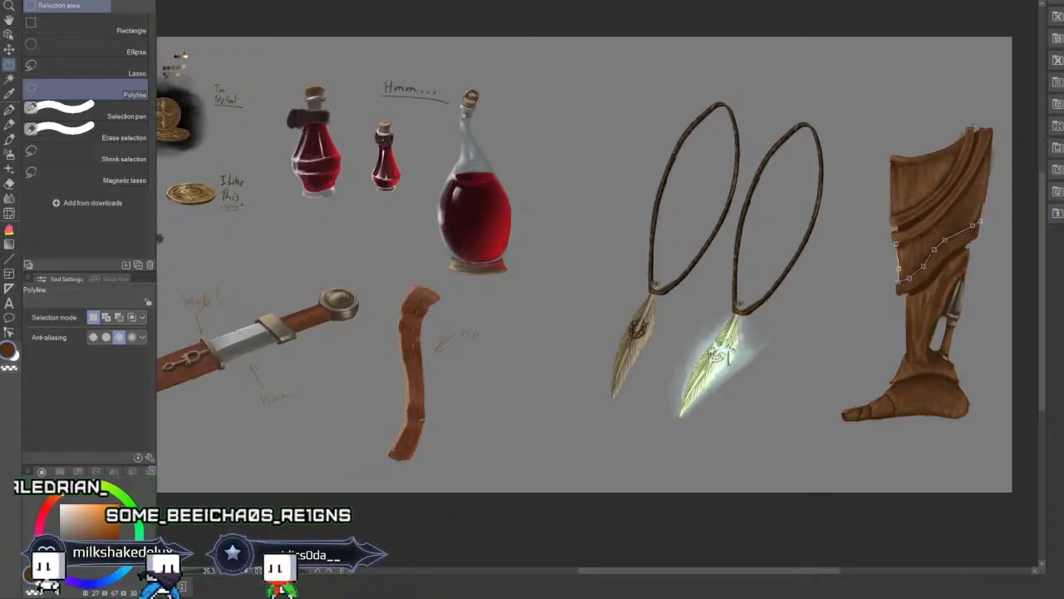
left_click(994, 134)
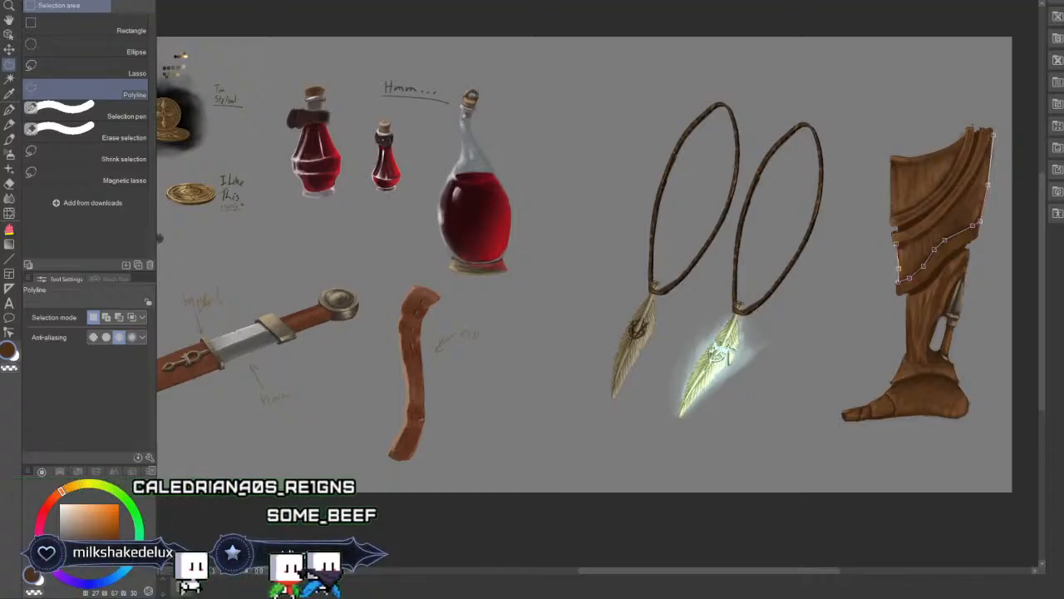
left_click(975, 176)
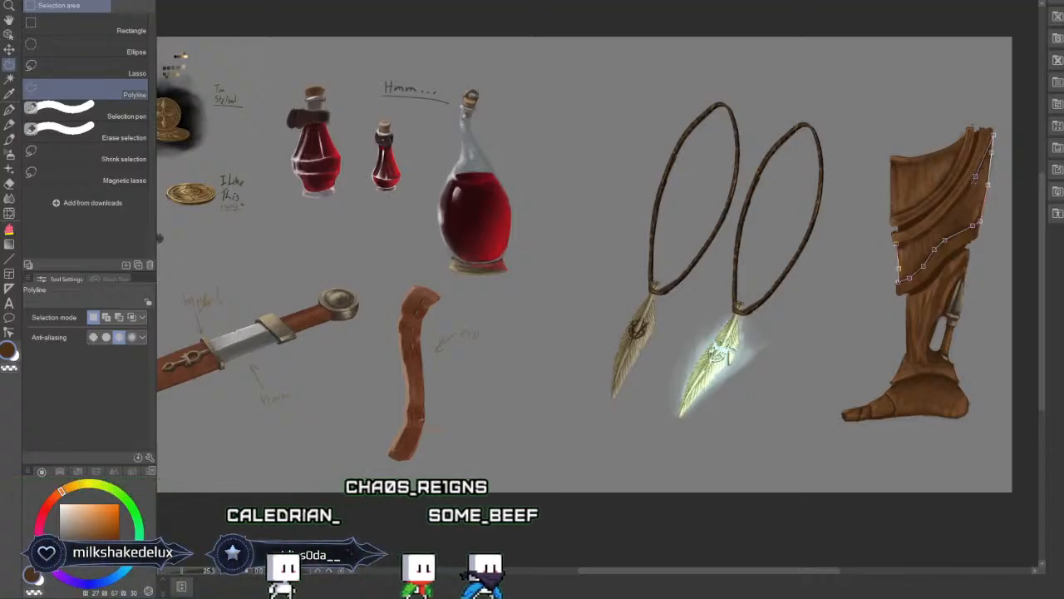
left_click(961, 197)
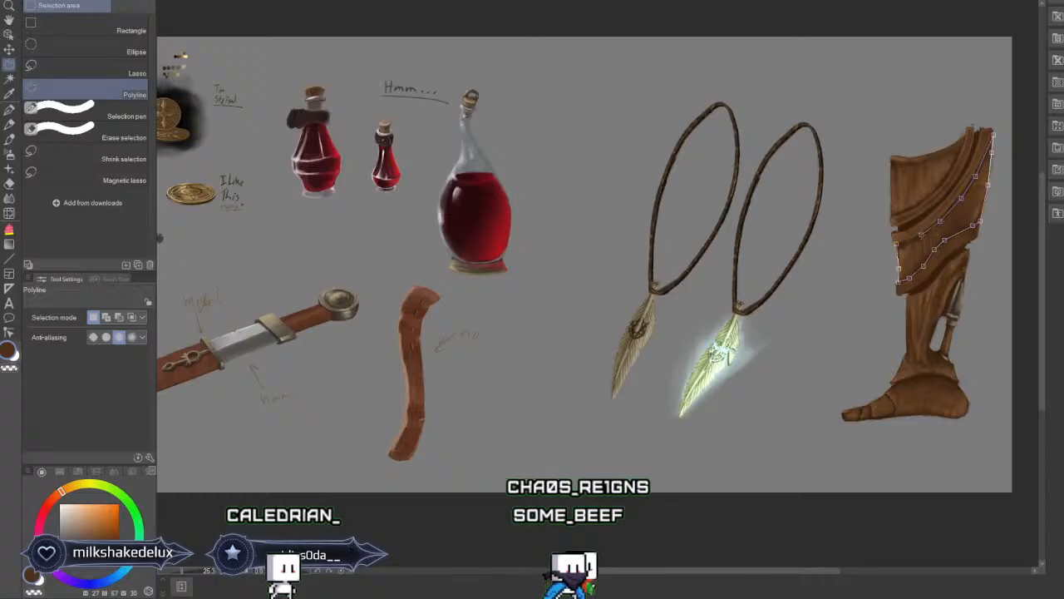
key("Return")
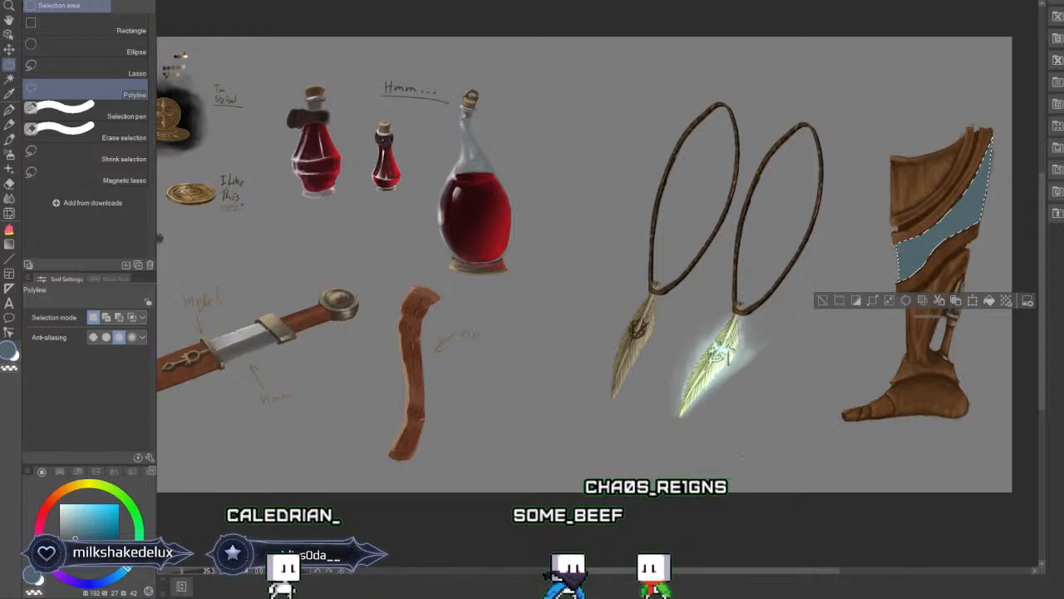
Paint grey-blue tones over the selected band with Sampled Brush 10 2 2 at size 110.2 and Chalk 23 pixels 1 at size 227.5.
left_click(10, 140)
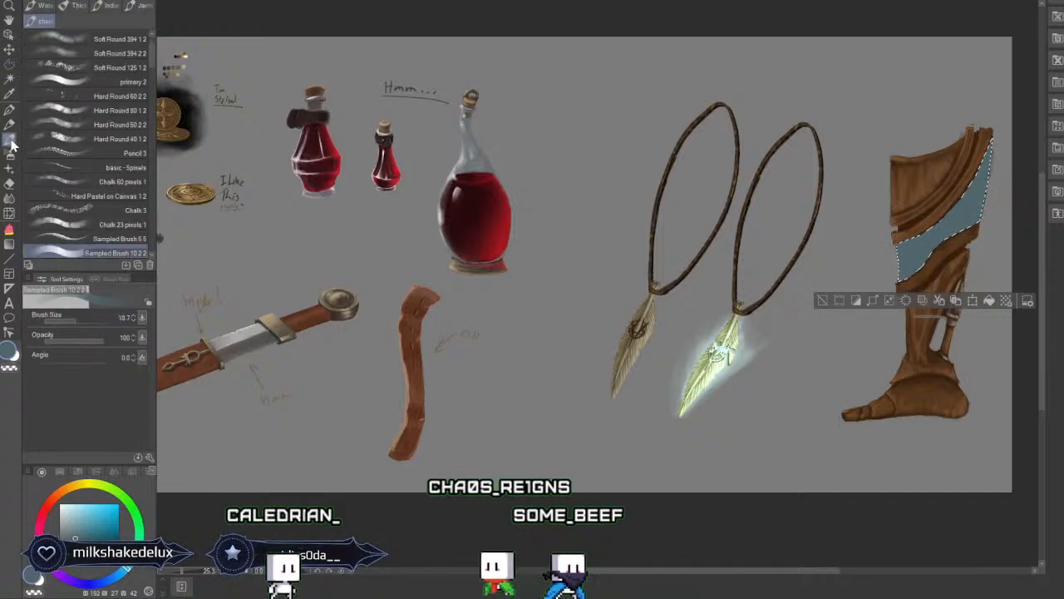
left_click_drag(86, 324, 75, 324)
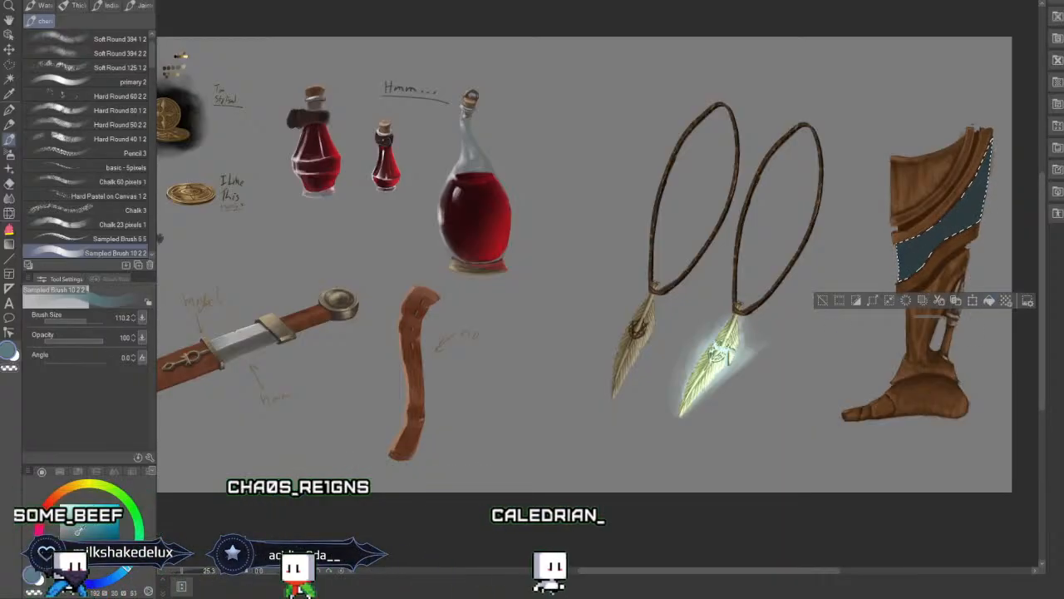
left_click(91, 321)
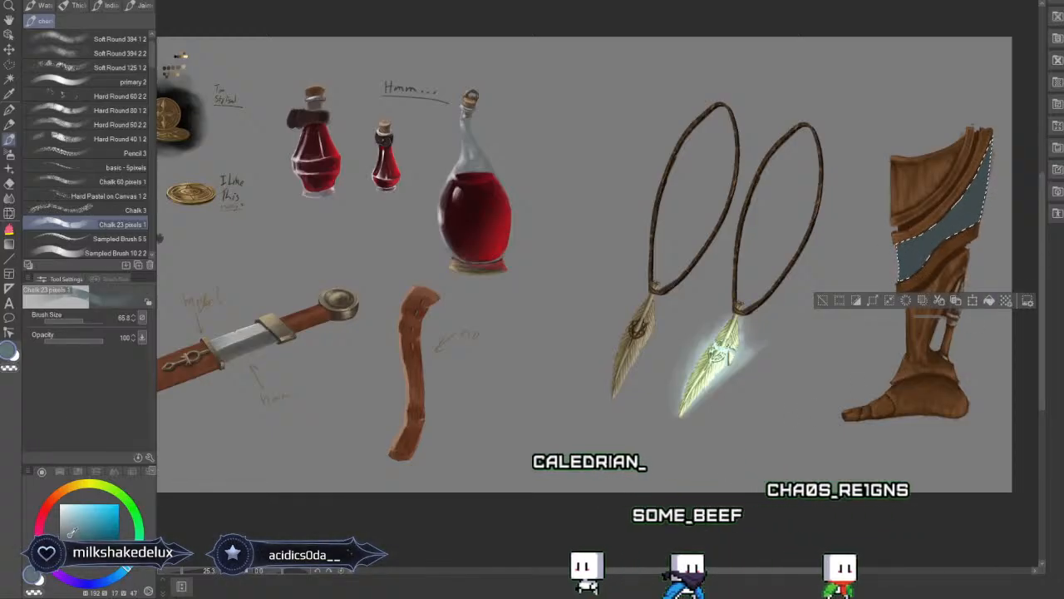
left_click_drag(80, 331, 92, 326)
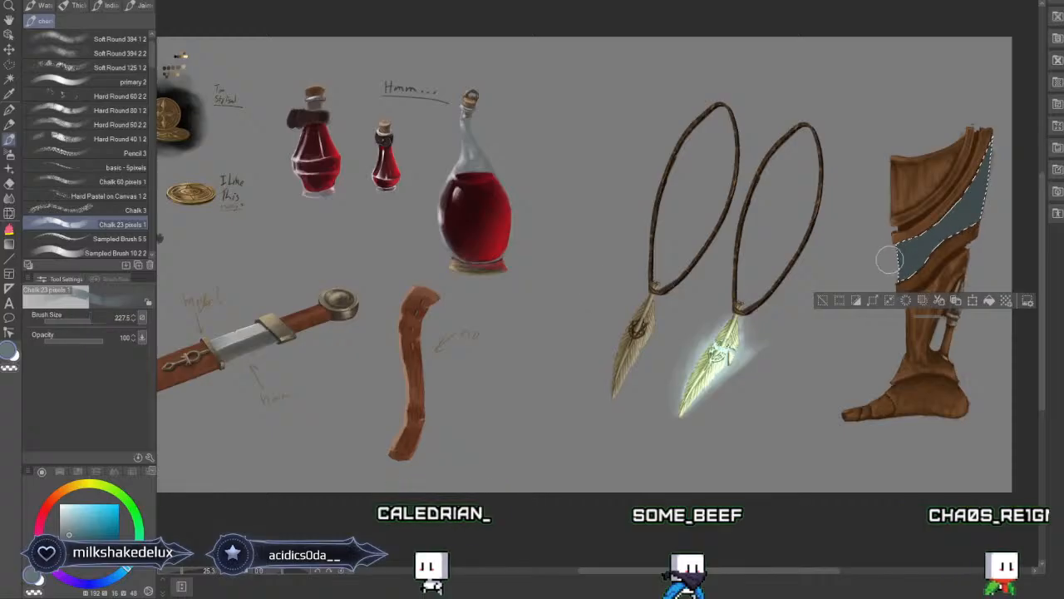
left_click_drag(895, 262, 898, 272)
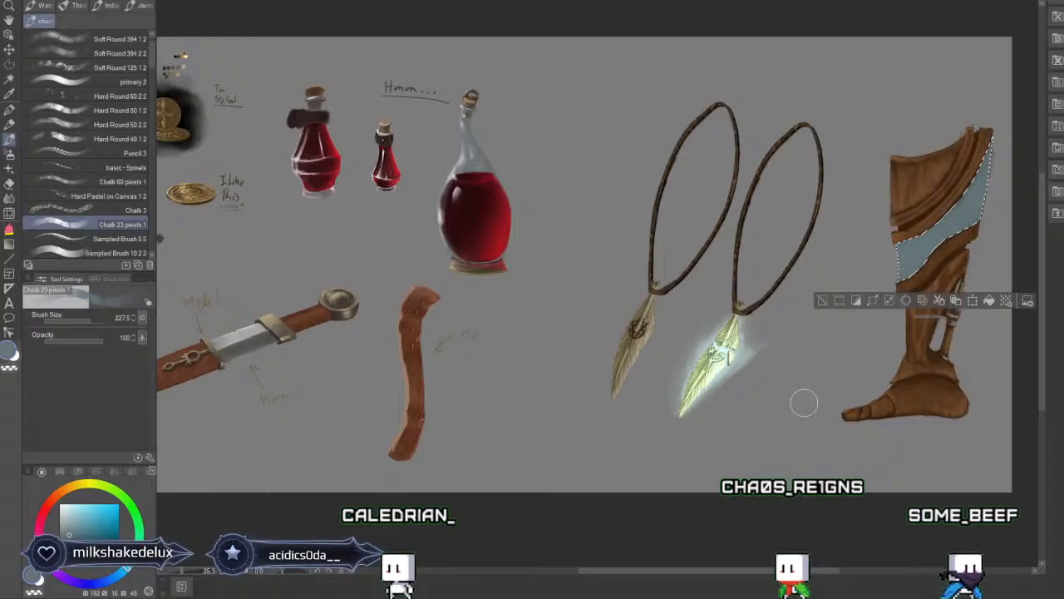
Try small brown marks on the selected blue band with Sampled Brush 10 2 2 at sizes 73.7 and 30.4, using browns sampled from the leather.
left_click(94, 253)
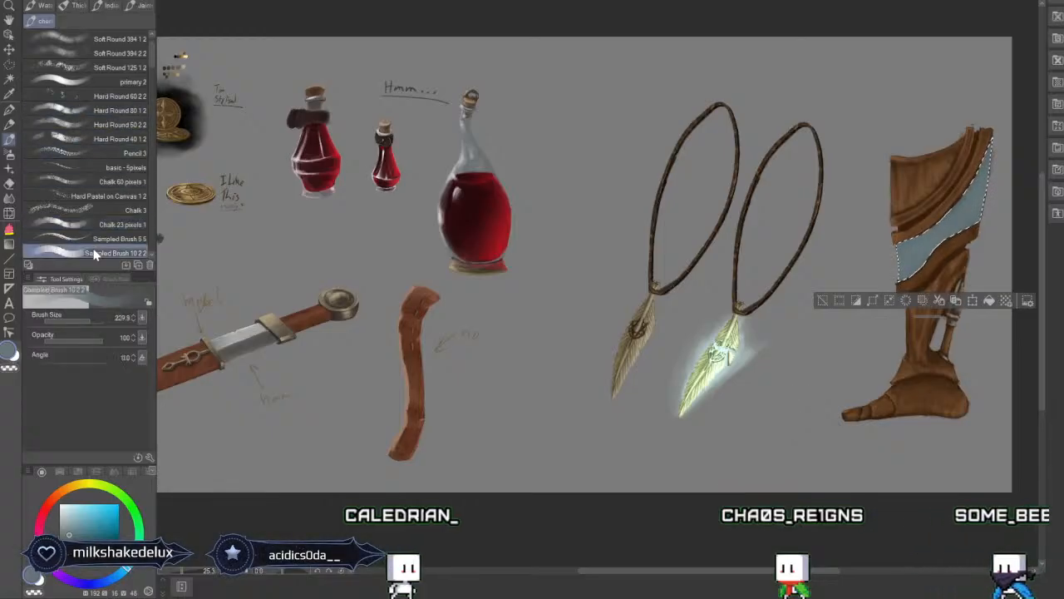
left_click_drag(87, 321, 93, 321)
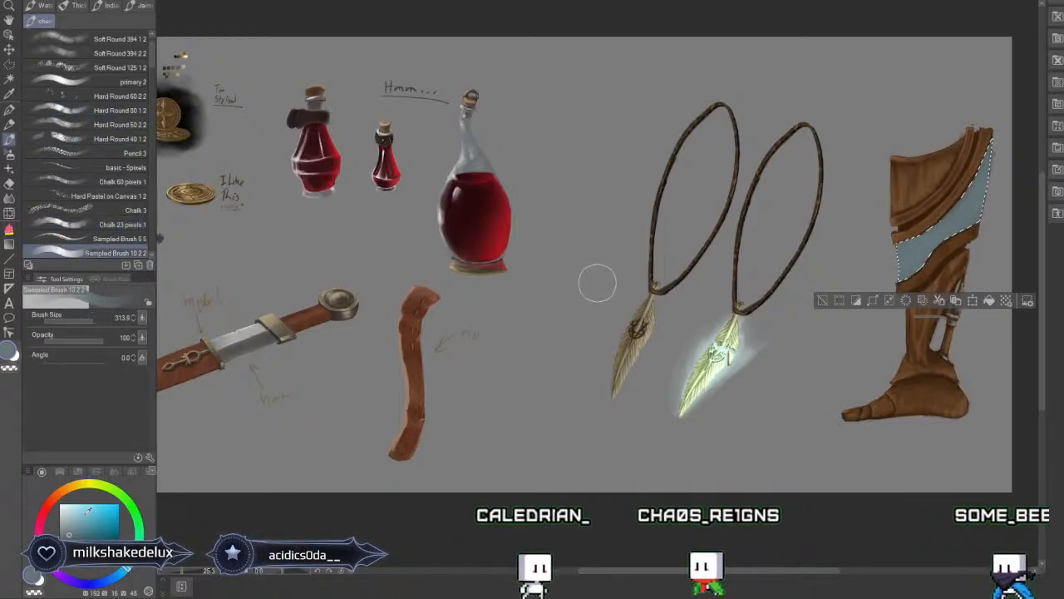
left_click(910, 197, "alt")
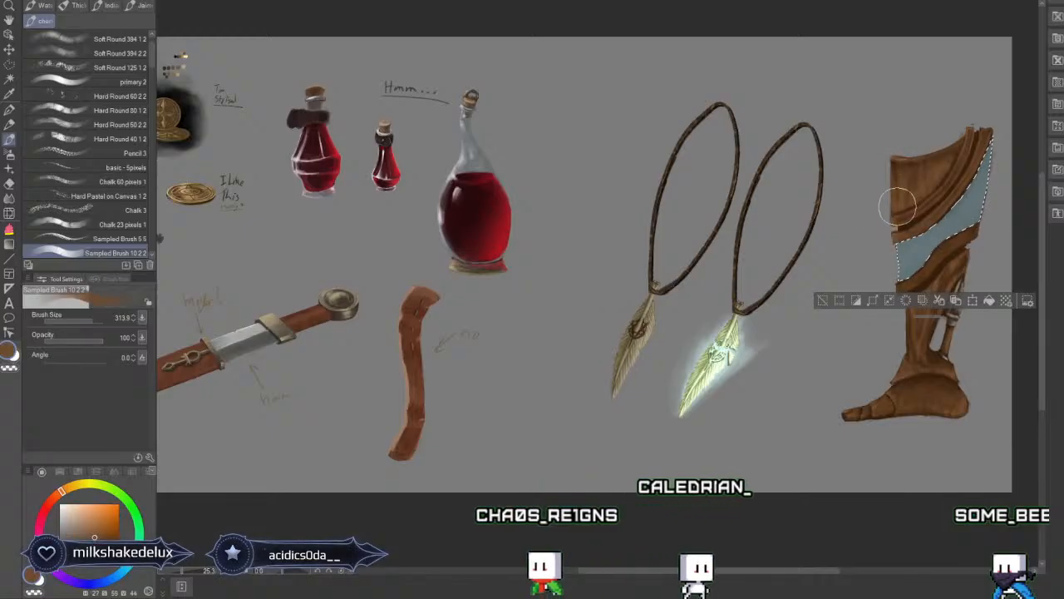
left_click_drag(88, 321, 84, 320)
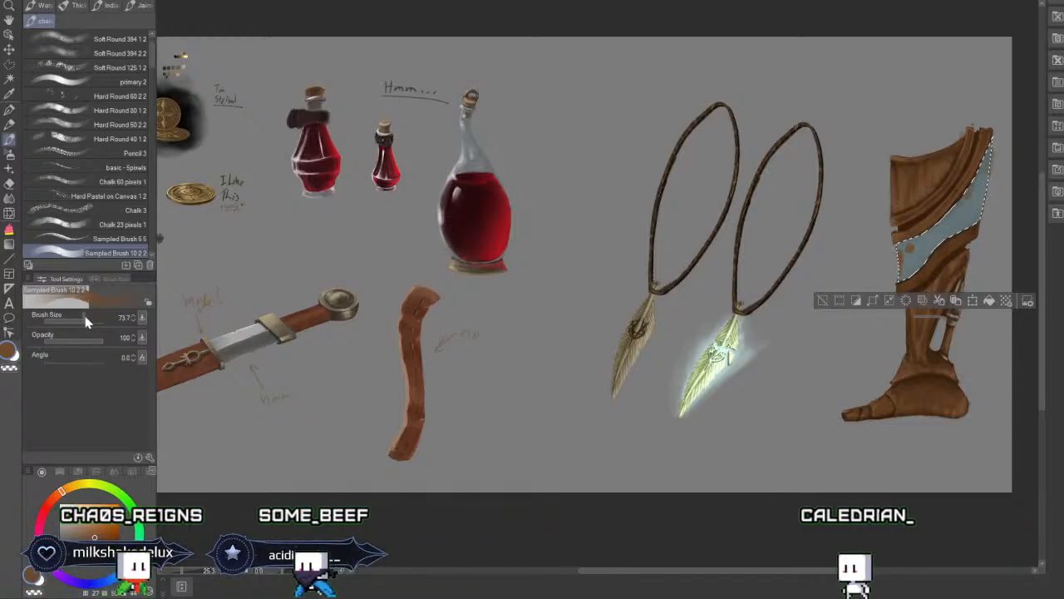
left_click_drag(87, 318, 79, 318)
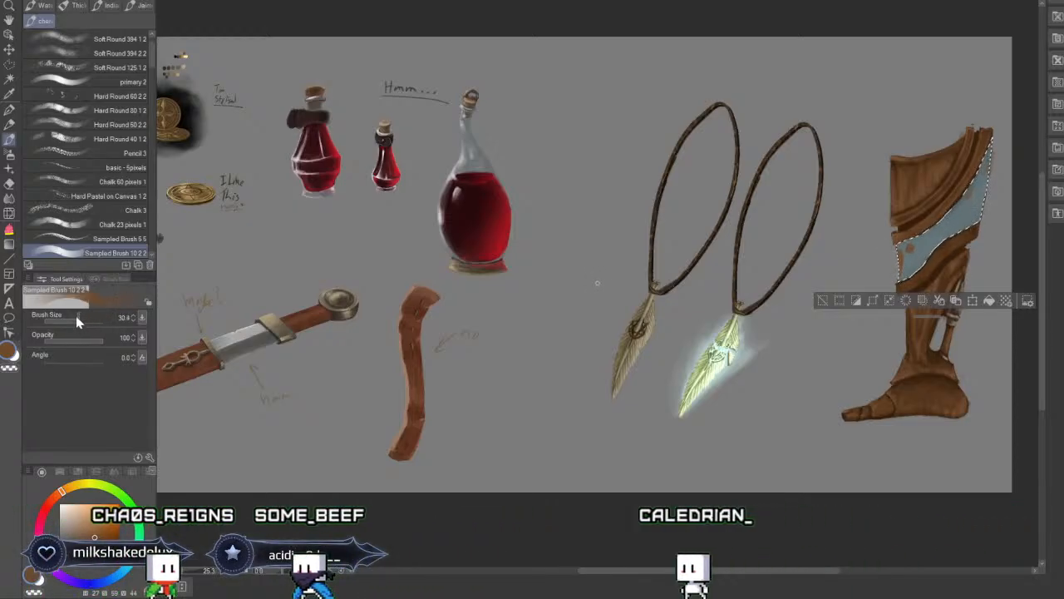
key("x")
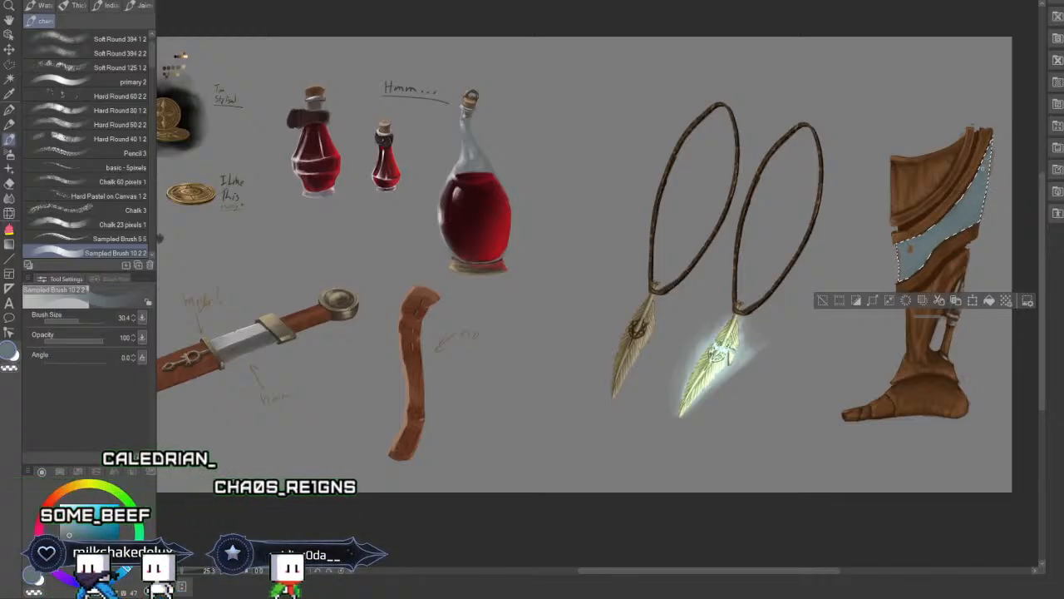
Try dark brown and blue-grey detailing on the band's marks at size 30.4, deselect the band, and refine at size 4.1.
left_click(948, 206, "alt")
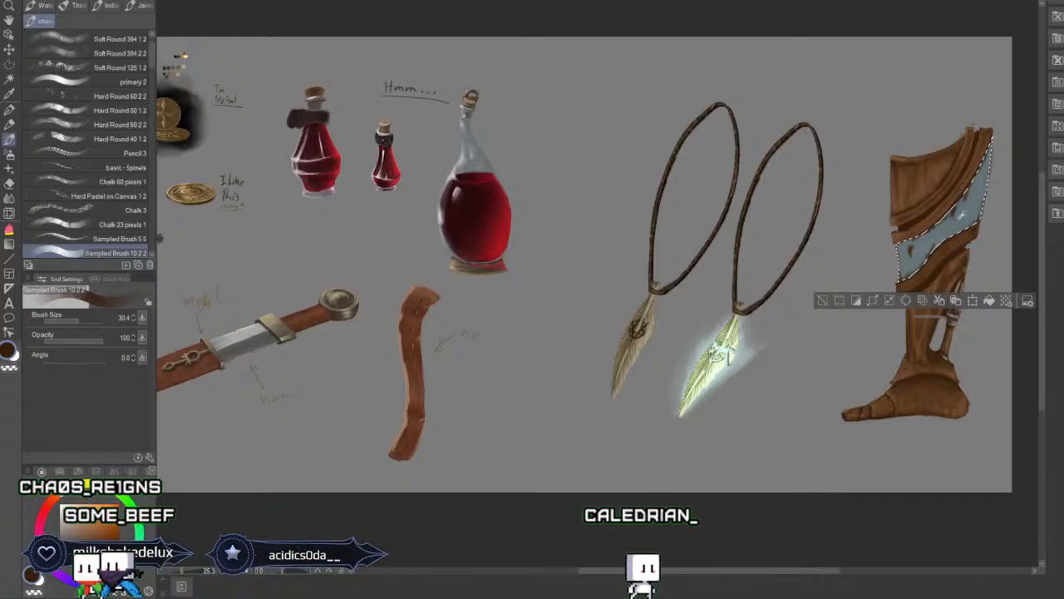
left_click(952, 214, "alt")
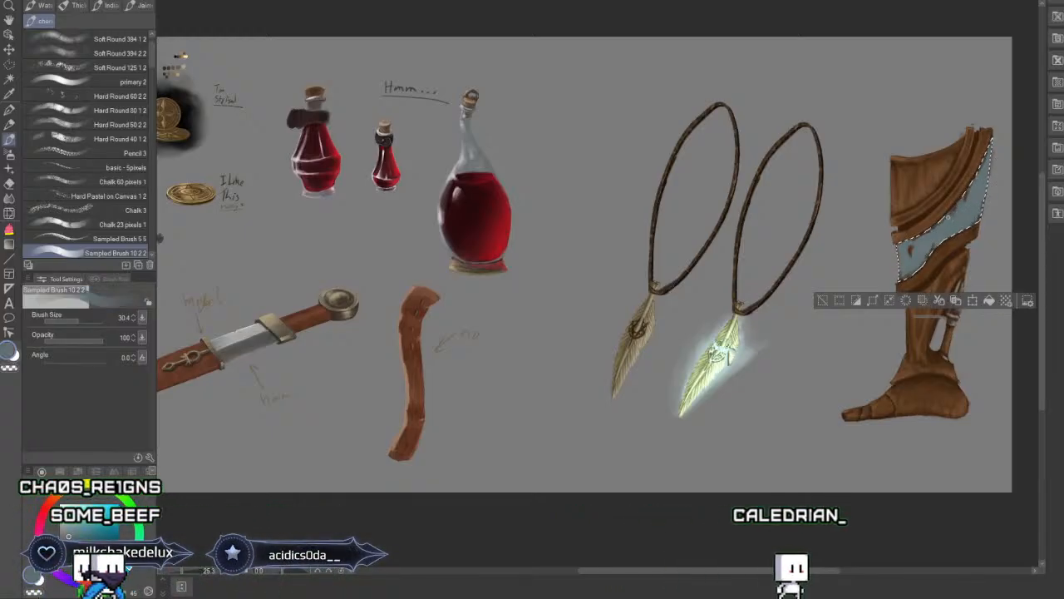
left_click(821, 300)
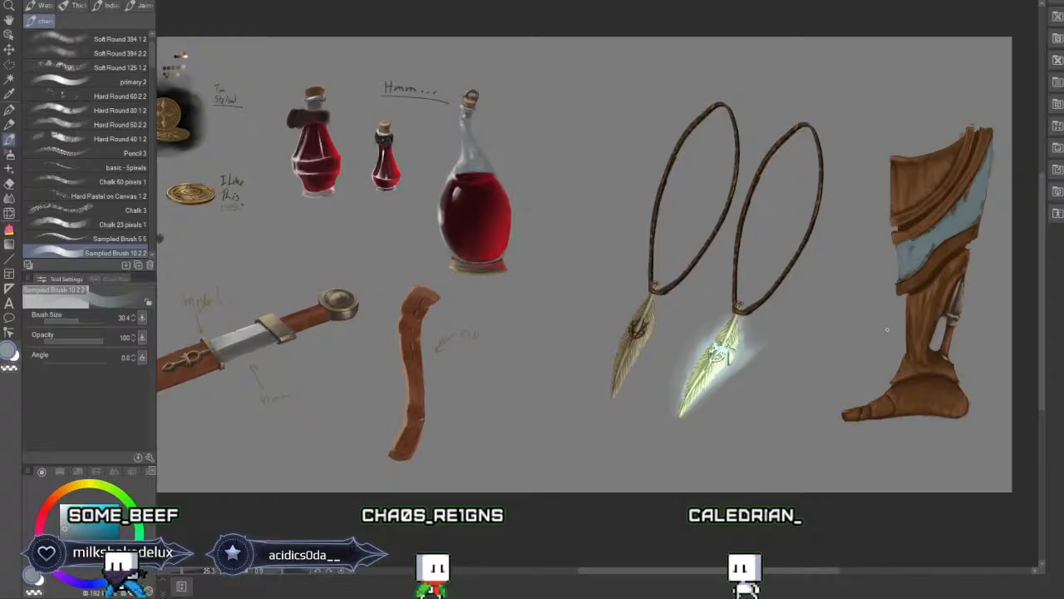
left_click_drag(76, 323, 69, 321)
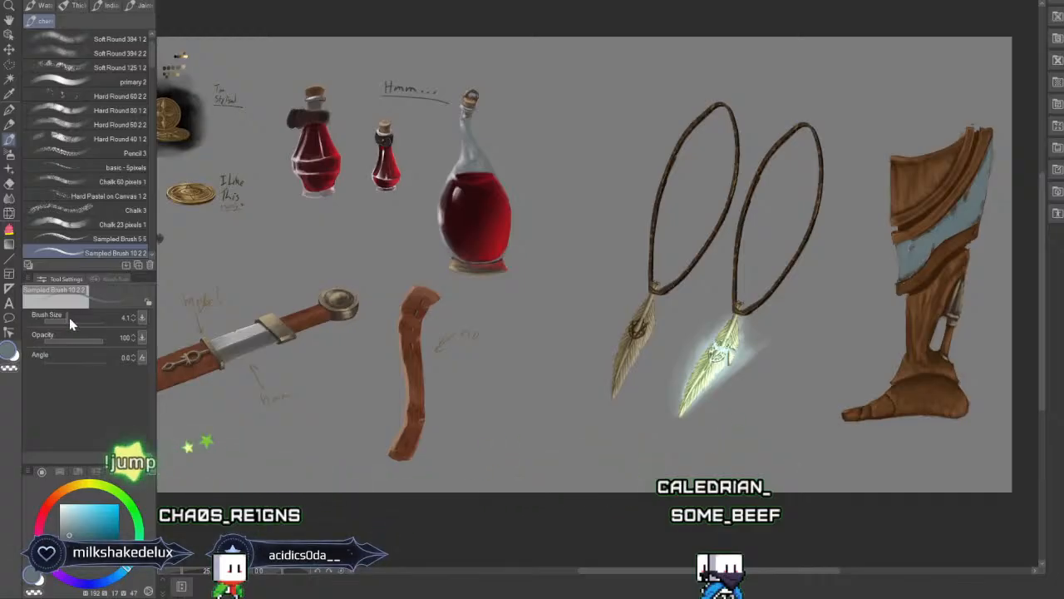
left_click_drag(70, 317, 71, 322)
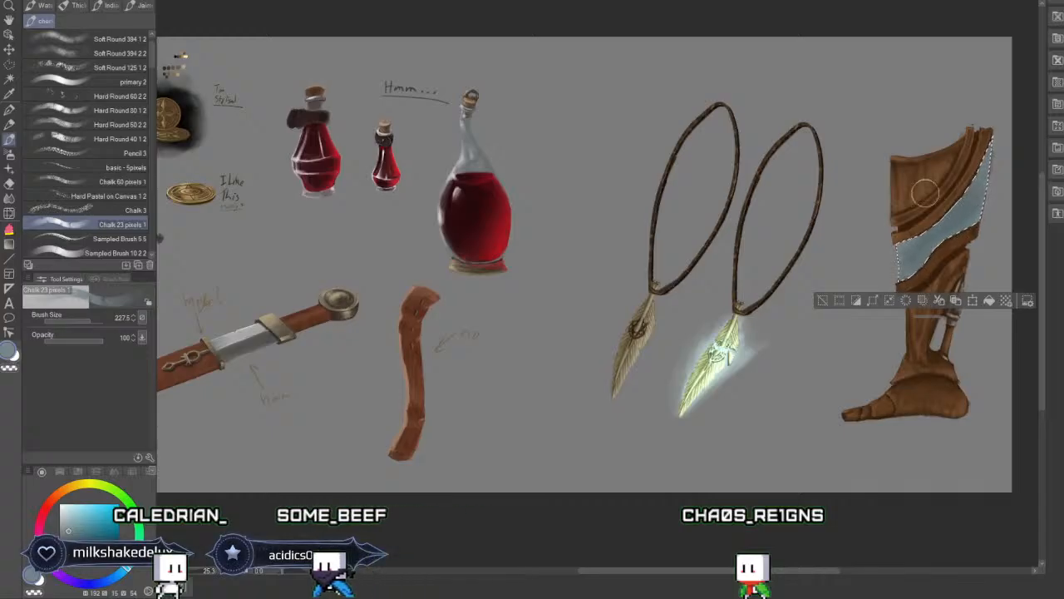
Deselect the band and open a gap between the boot's upper straps with Polyline selection and the Soft eraser at size 13.
left_click(822, 302)
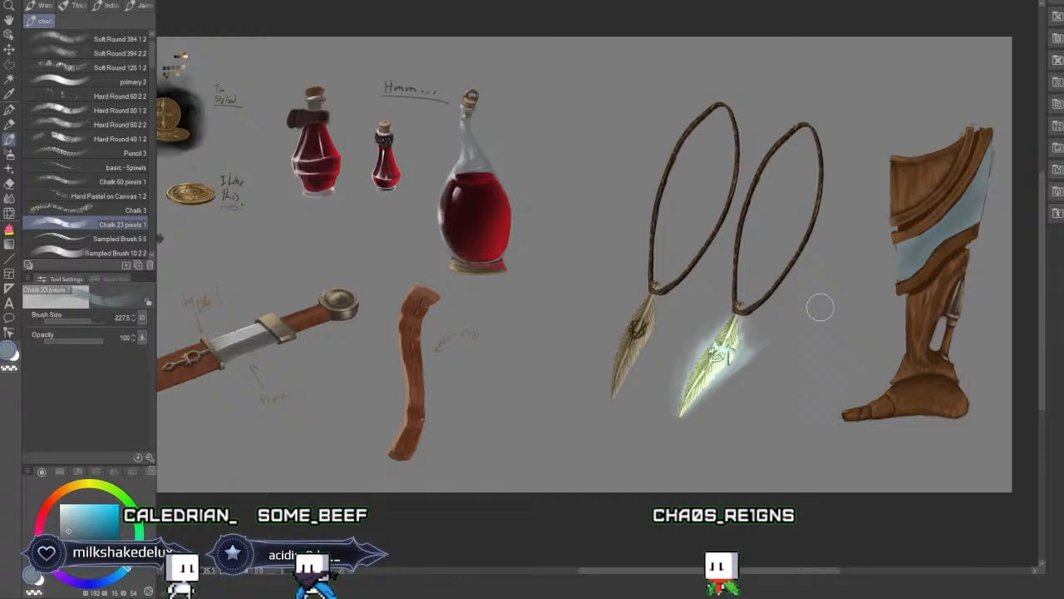
key("m")
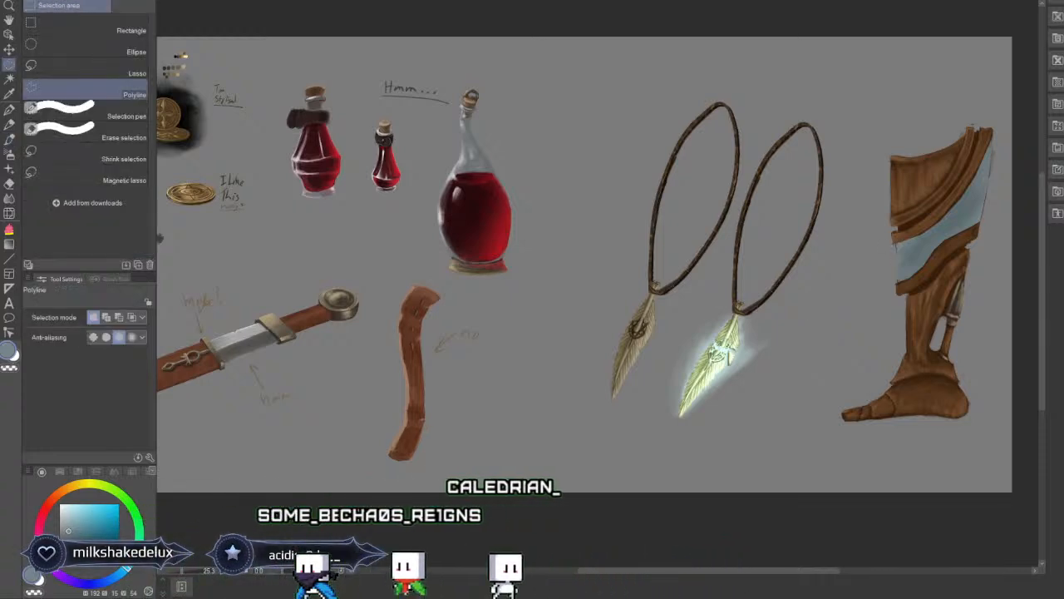
key("e")
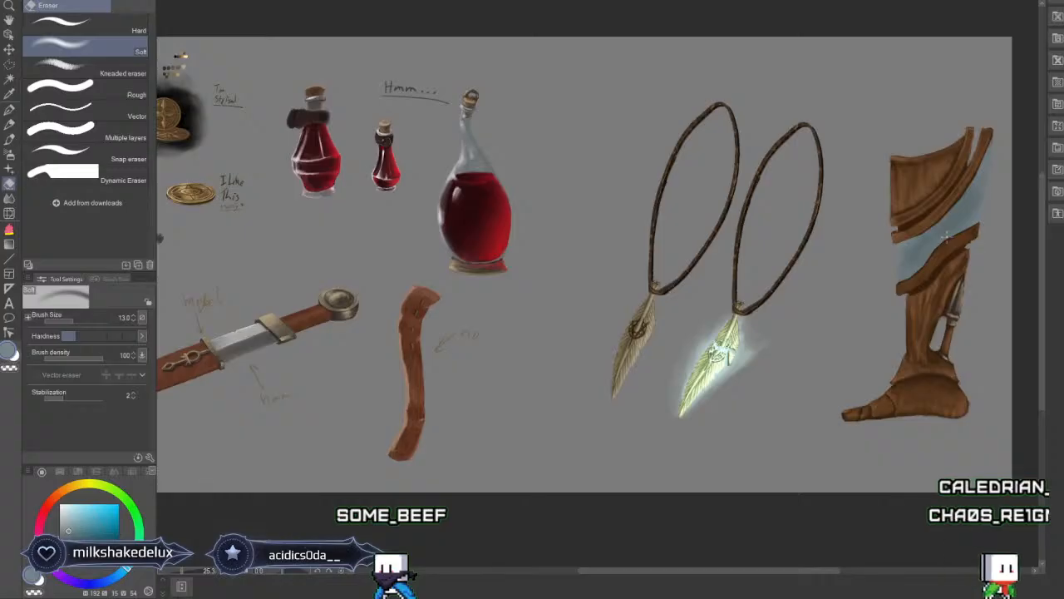
Paint small torn marks and a hole on the blue band with Chalk 23 pixels 1 at sizes 16 and 6.6, using sampled browns and blue-grey.
left_click(10, 142)
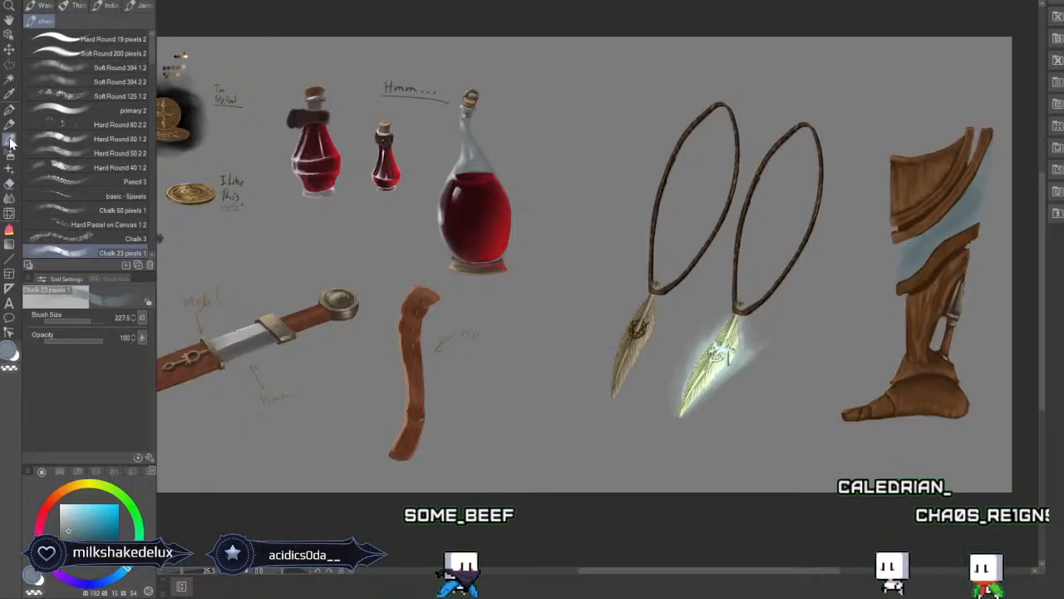
scroll(586, 297, "up", 3)
left_click_drag(723, 291, 322, 320)
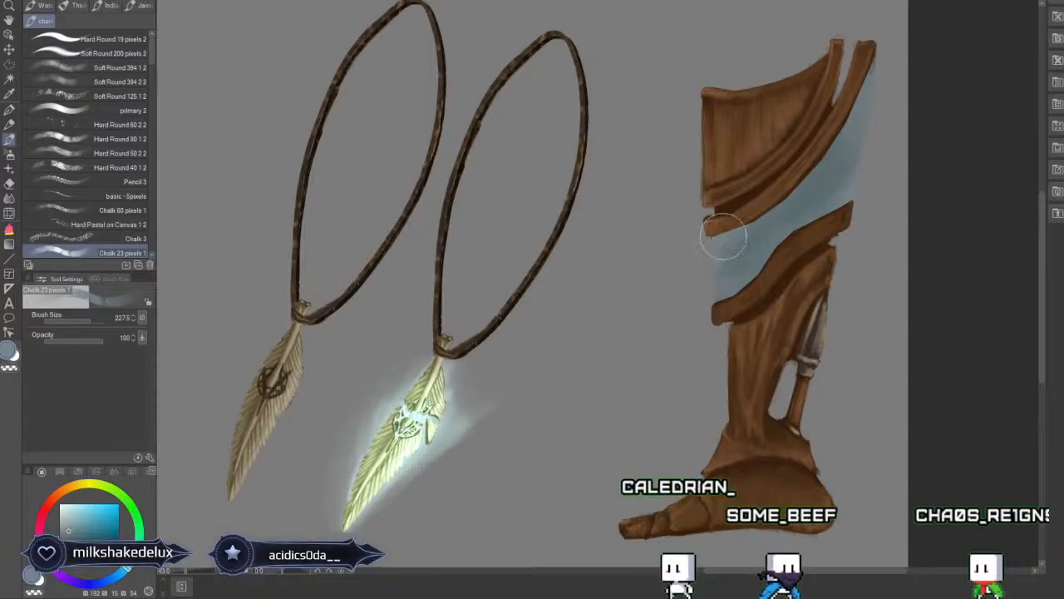
left_click_drag(82, 325, 76, 324)
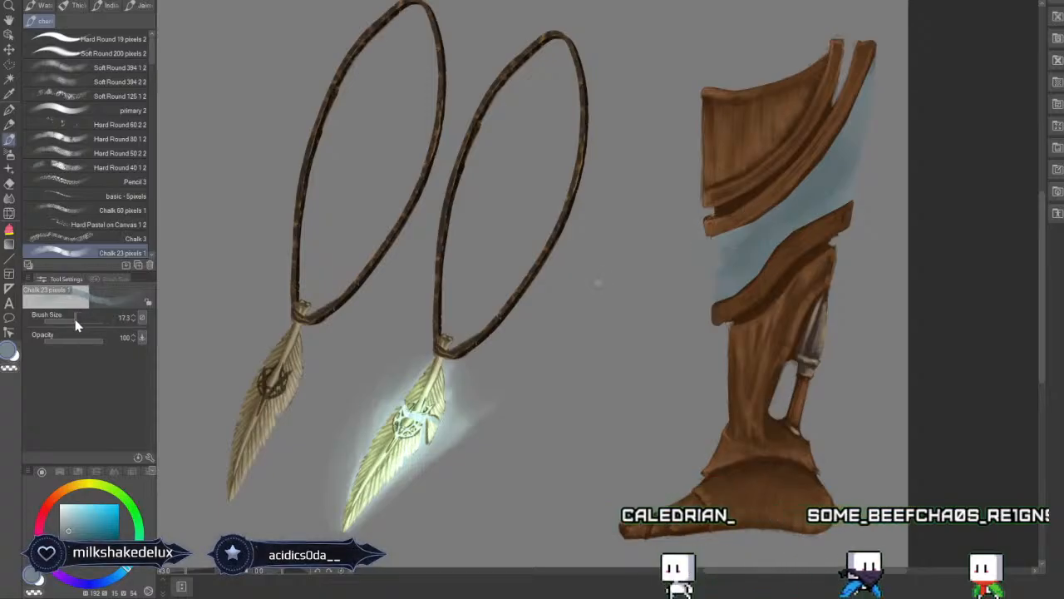
left_click(753, 217, "alt")
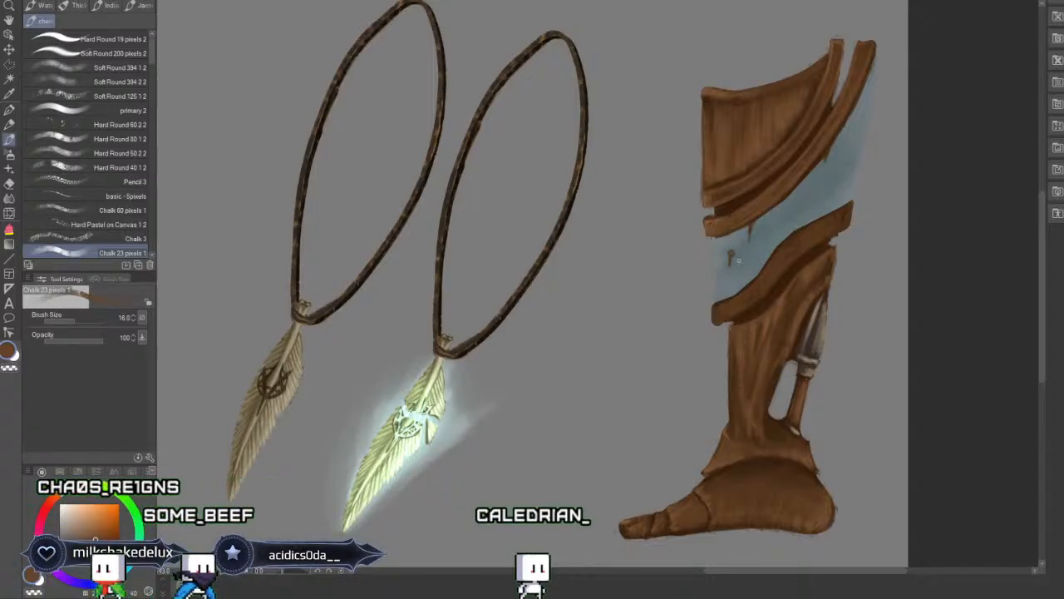
left_click(765, 324, "alt")
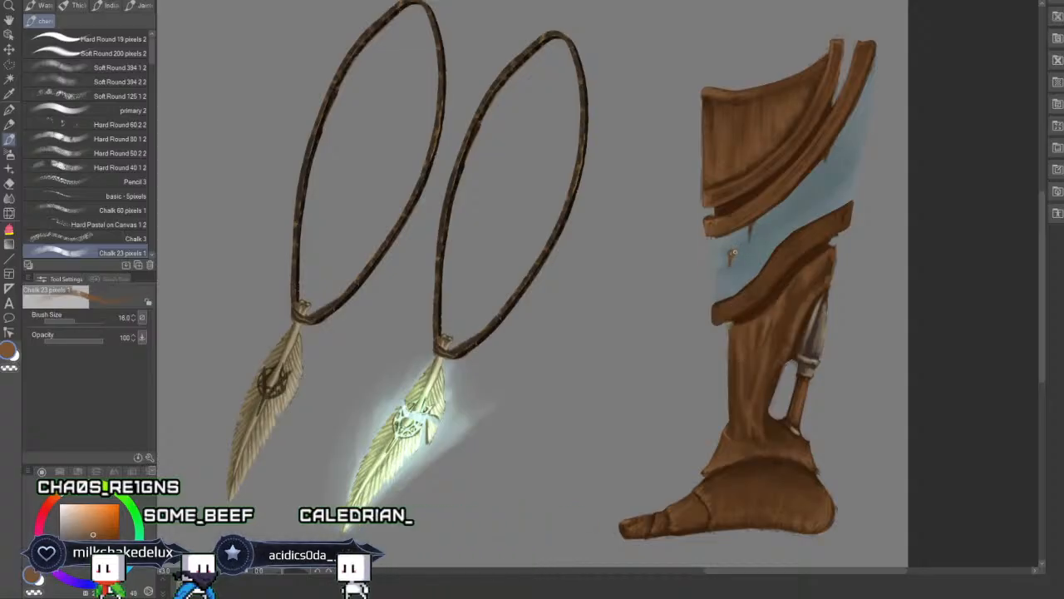
left_click(747, 221, "alt")
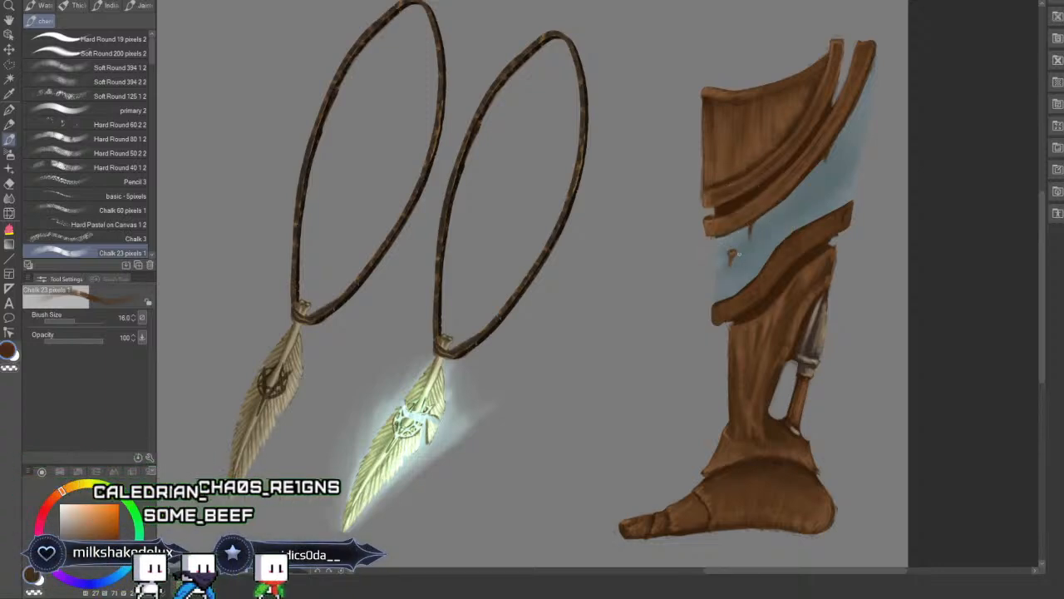
left_click(721, 236, "alt")
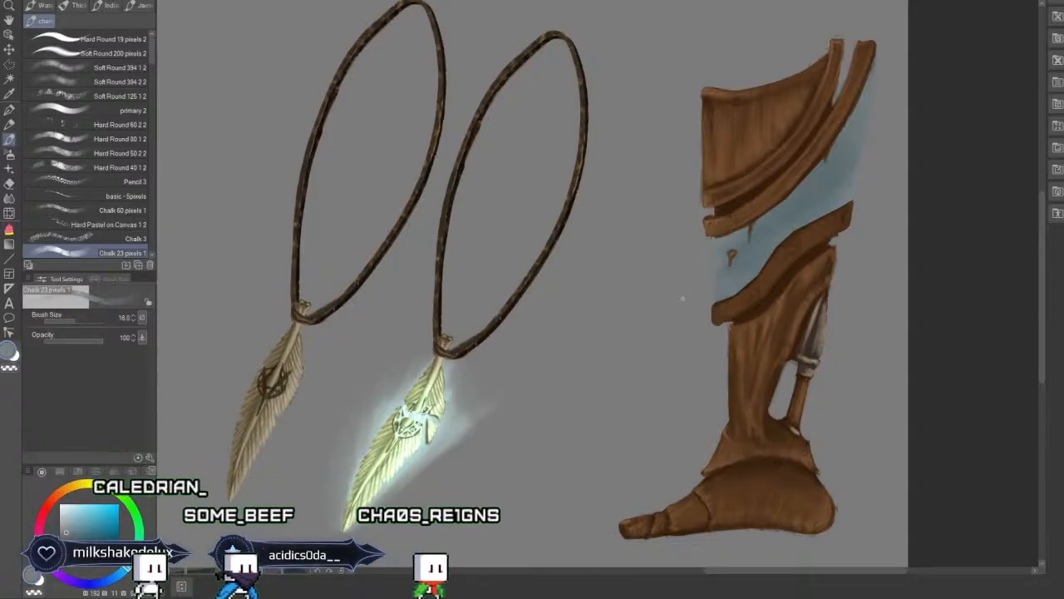
left_click_drag(83, 317, 73, 318)
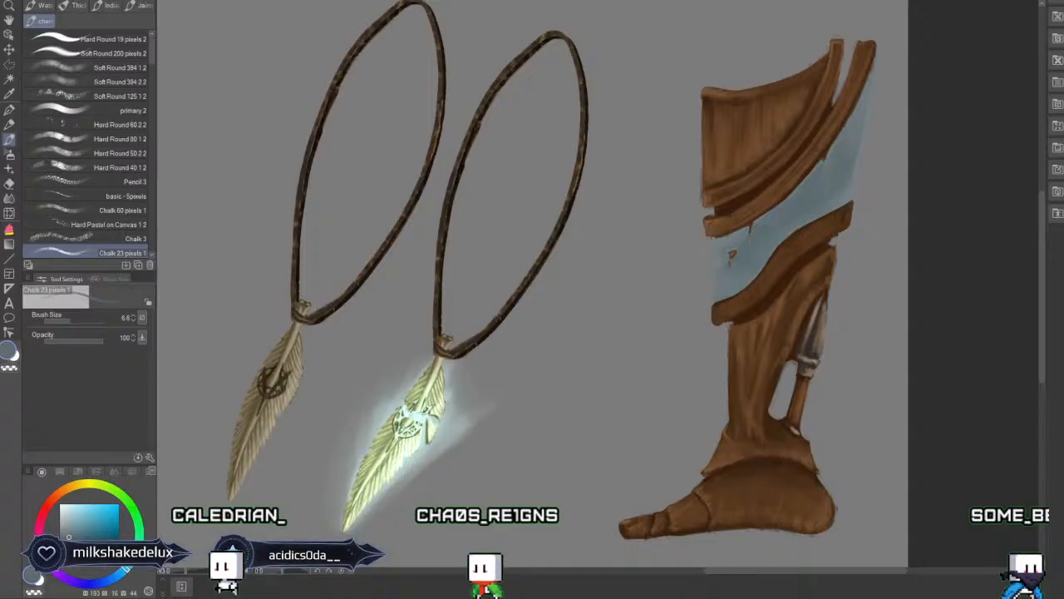
Try a light blue glaze over the boot's band with the primary 2 brush at size 313.9.
key("ctrl+minus")
key("ctrl+minus")
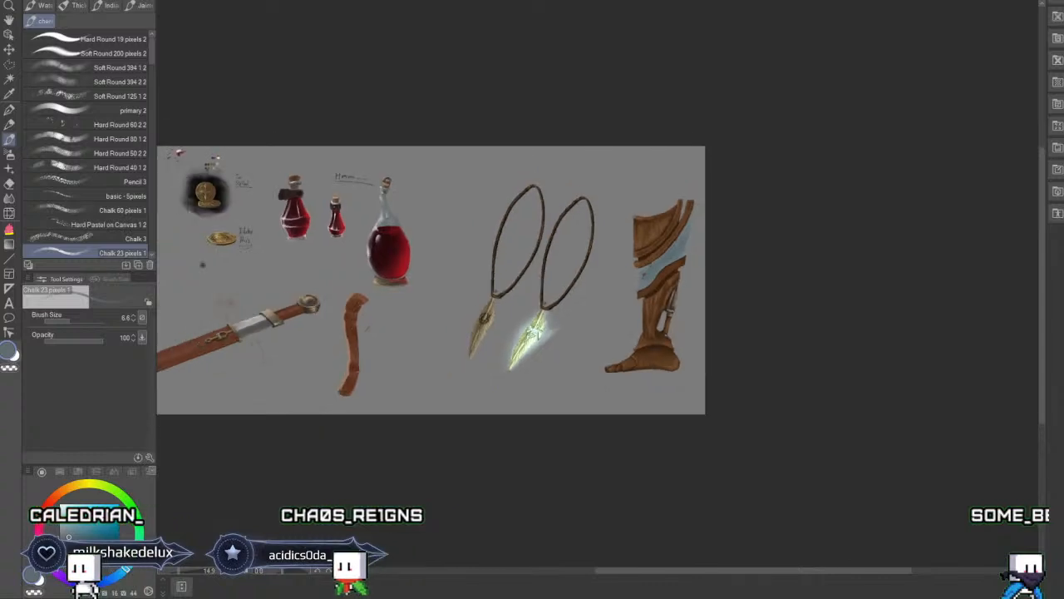
key("ctrl+plus")
key("ctrl+plus")
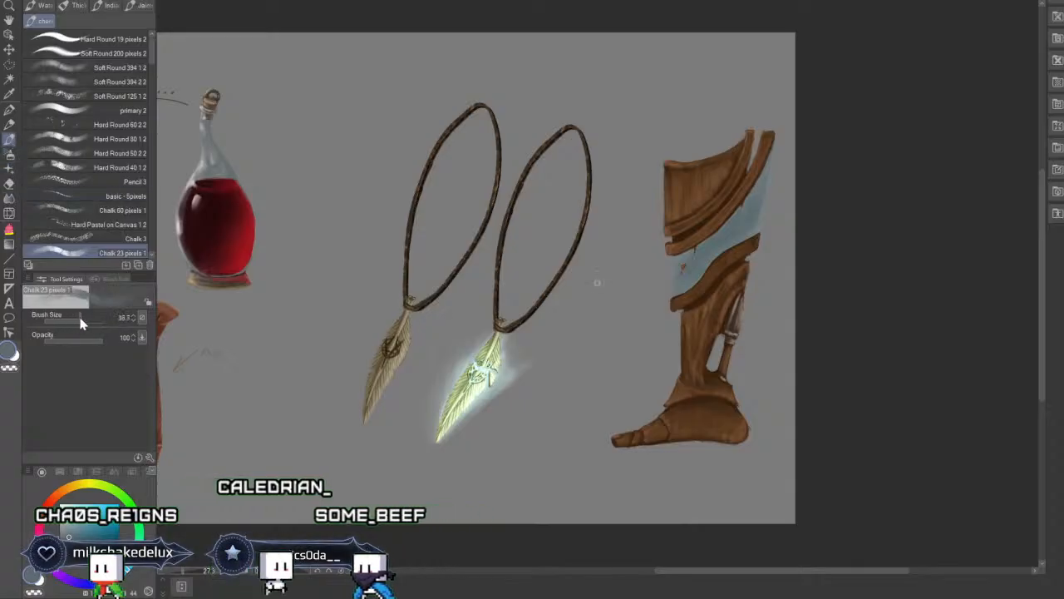
left_click(119, 113)
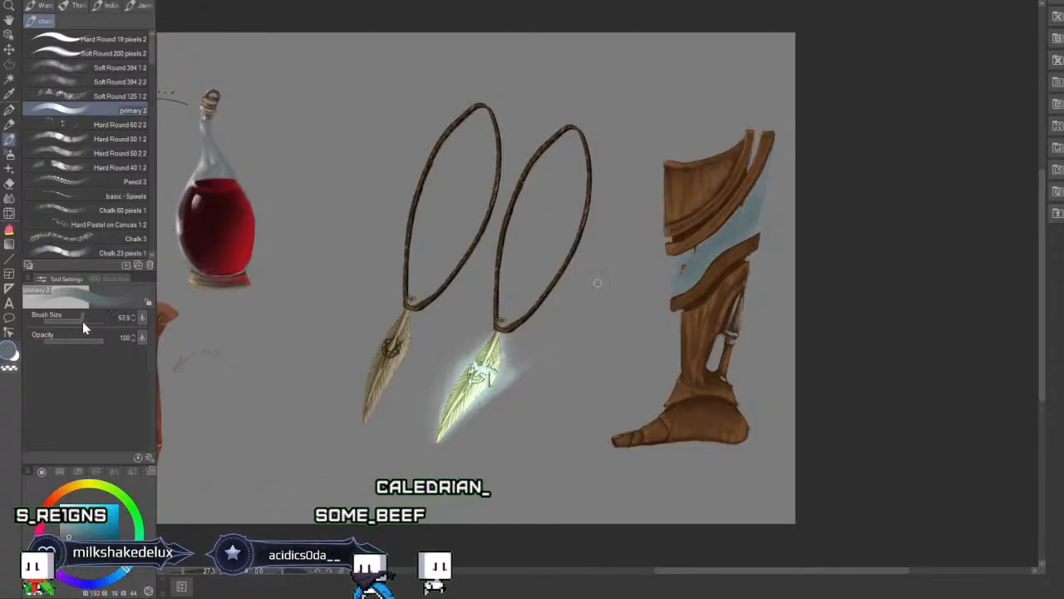
left_click_drag(82, 321, 86, 321)
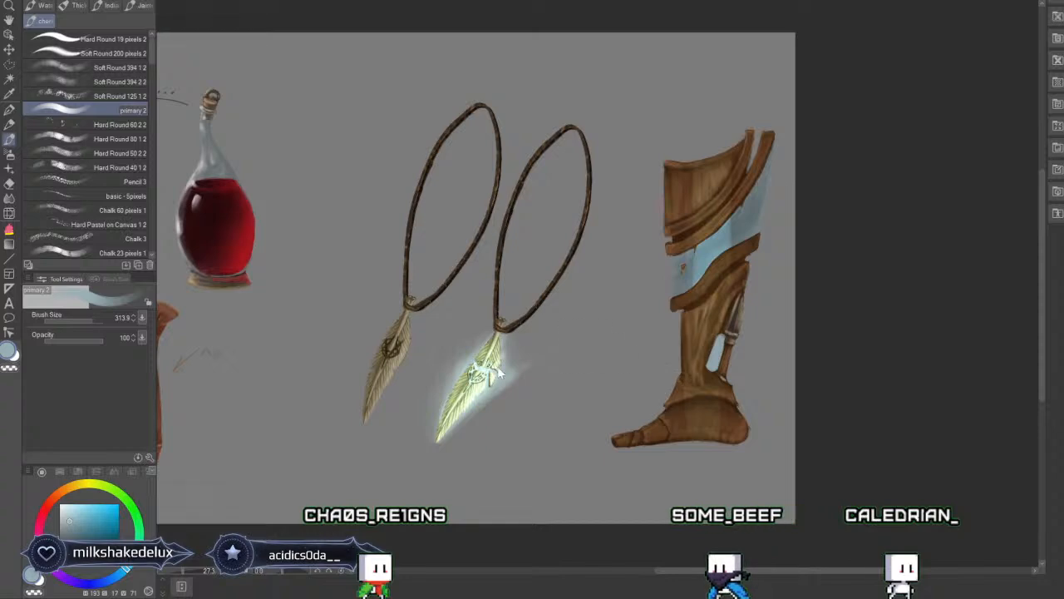
Try tinting the whole boot with dark and light browns using primary 2 at size 313.9, and undo the tinting.
left_click(632, 427, "alt")
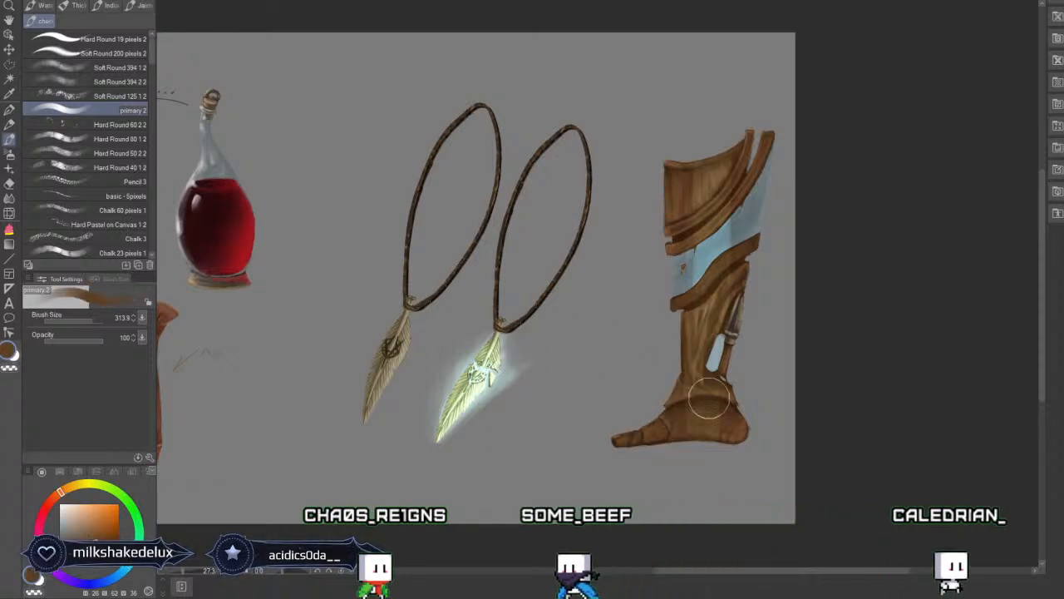
left_click_drag(707, 416, 708, 329)
left_click_drag(700, 434, 703, 306)
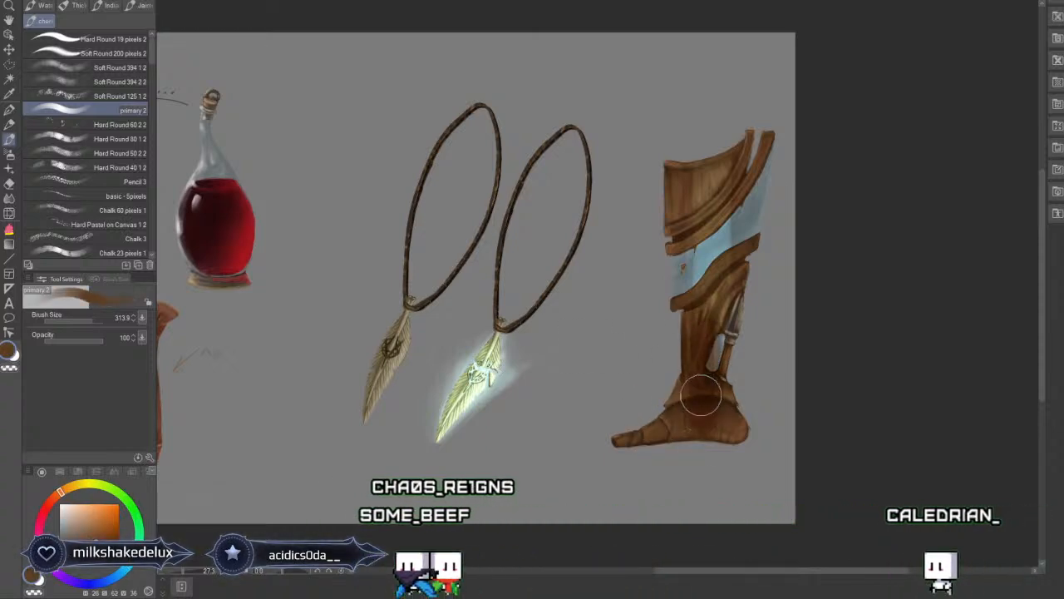
mouse_move(700, 394)
left_mouse_down("alt")
mouse_move(676, 439)
mouse_move(661, 420)
left_mouse_up("alt")
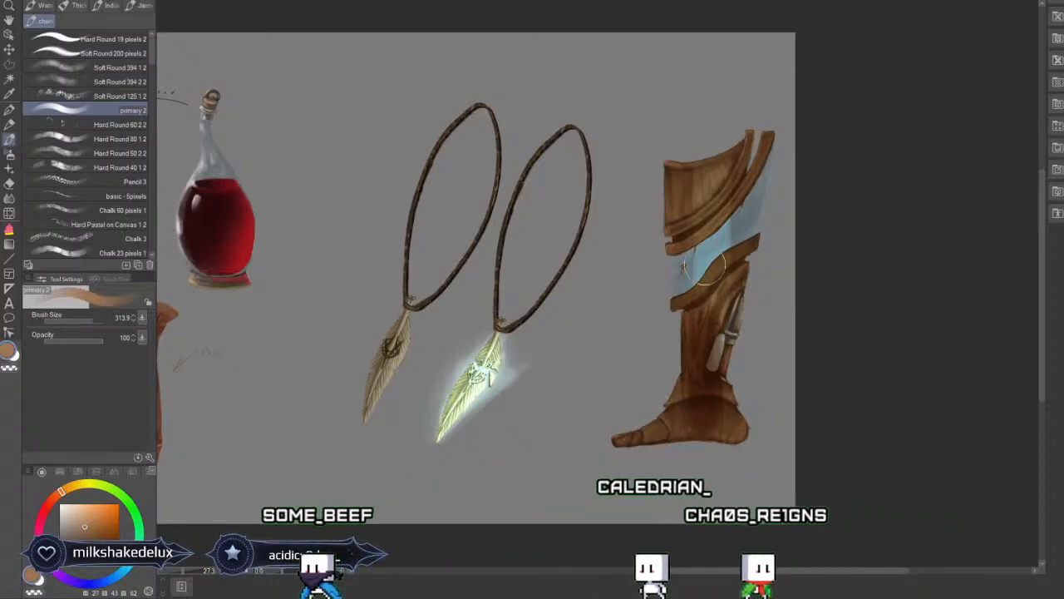
mouse_move(705, 267)
left_mouse_down()
mouse_move(702, 417)
mouse_move(712, 316)
mouse_move(700, 436)
mouse_move(692, 399)
mouse_move(678, 433)
left_mouse_up()
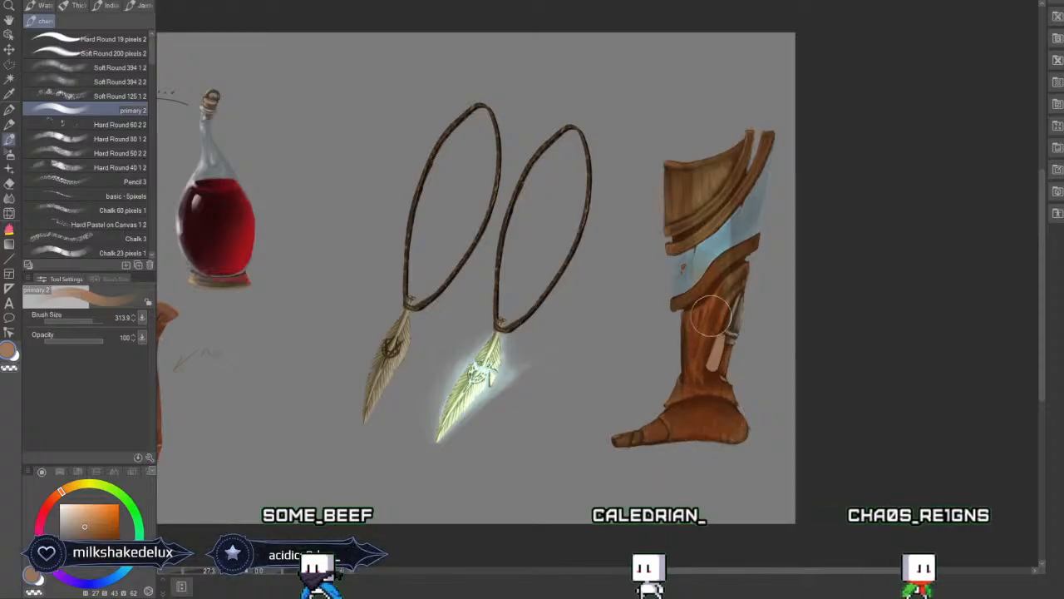
mouse_move(715, 296)
left_mouse_down()
mouse_move(714, 261)
mouse_move(684, 291)
mouse_move(687, 229)
mouse_move(686, 199)
left_mouse_up()
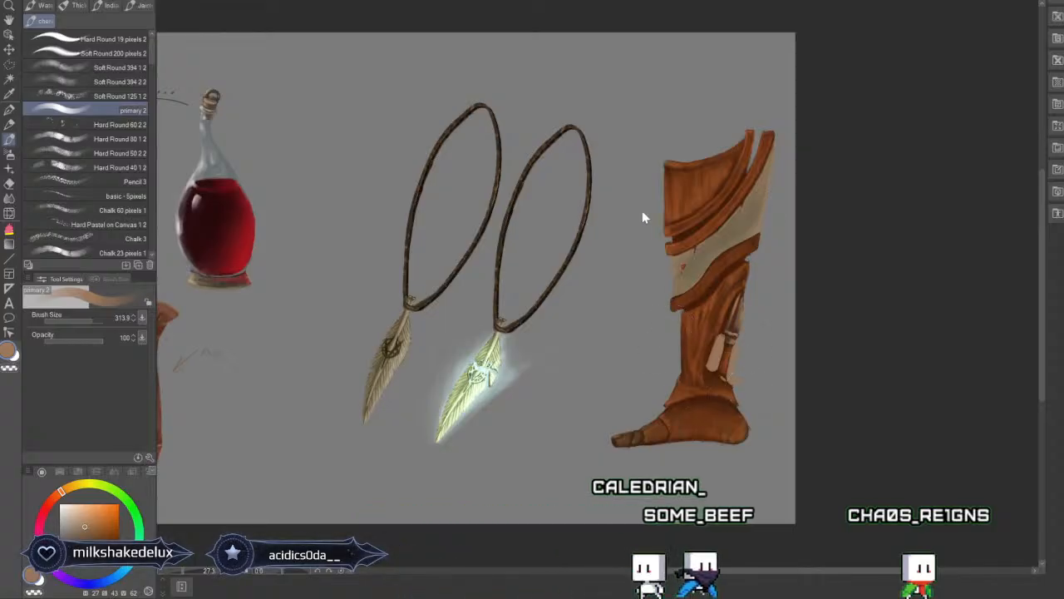
key("ctrl+z")
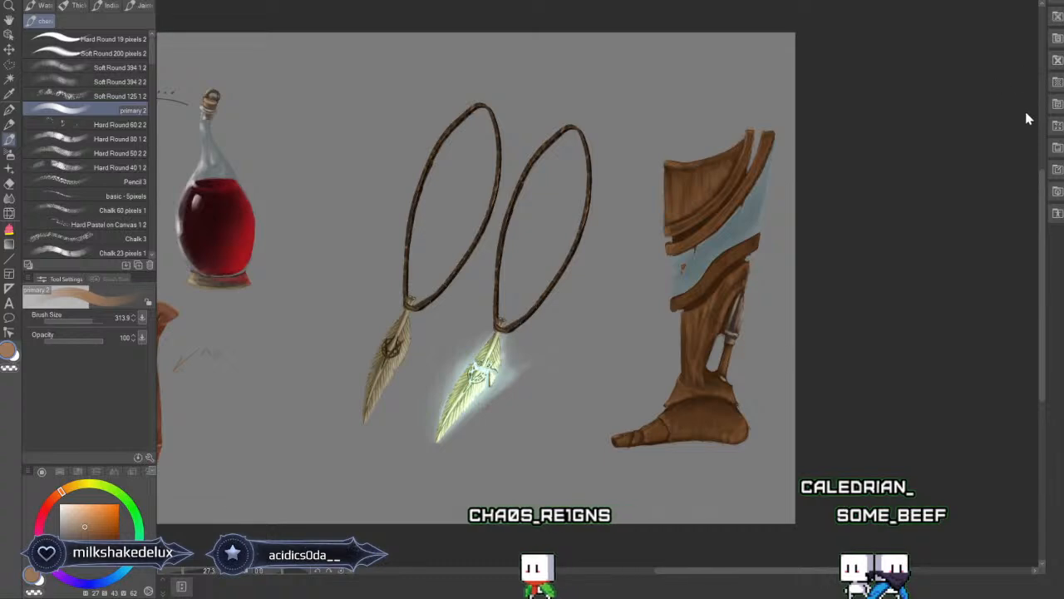
Glaze light tan over the boot's leather with primary 2 at size 313.9 and fade it back with the Soft eraser at size 751.1.
key("Tab")
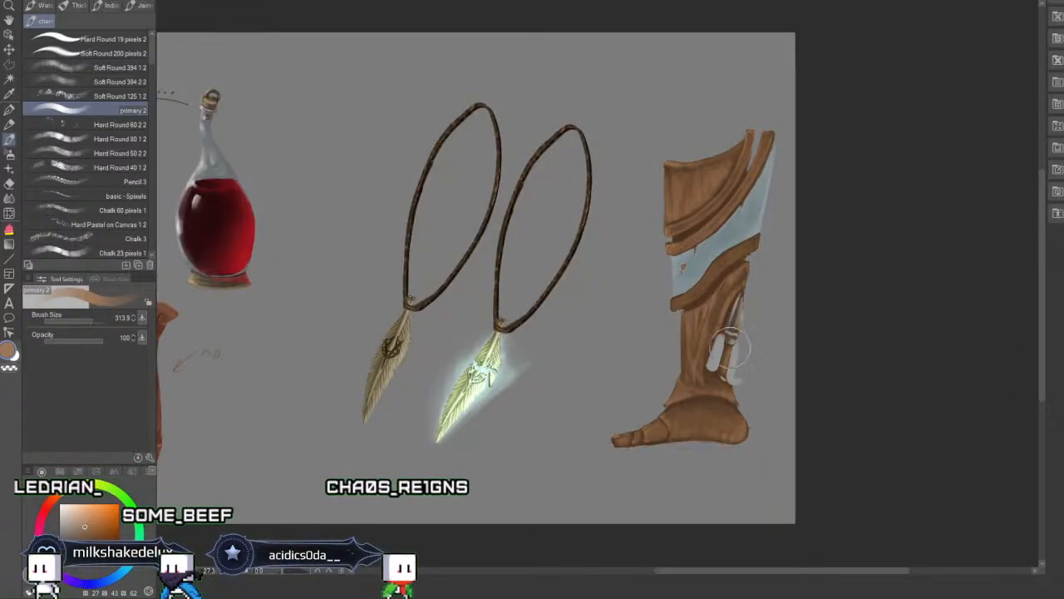
left_click(10, 185)
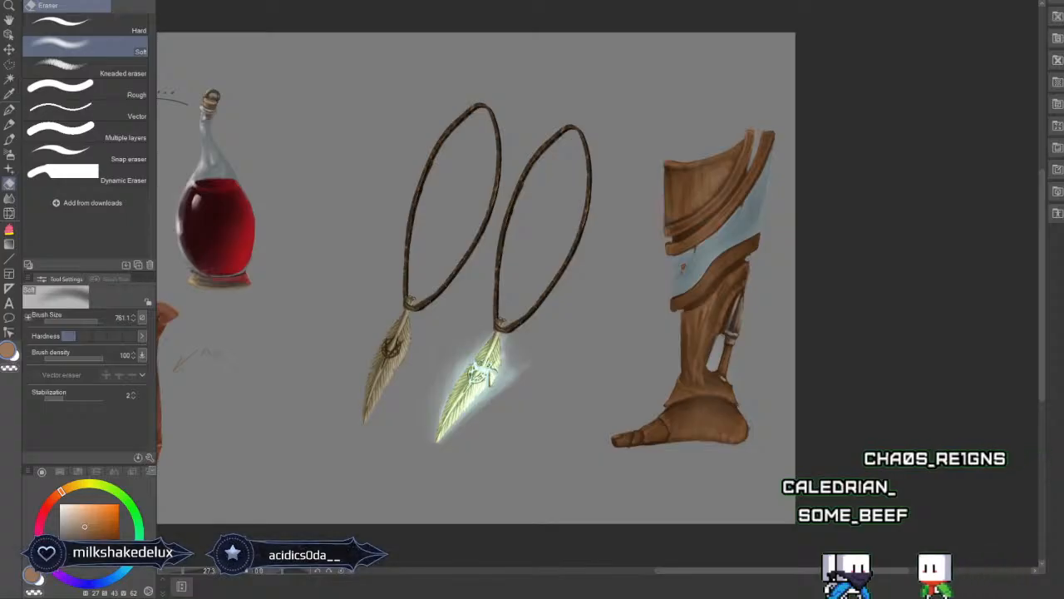
key("Tab")
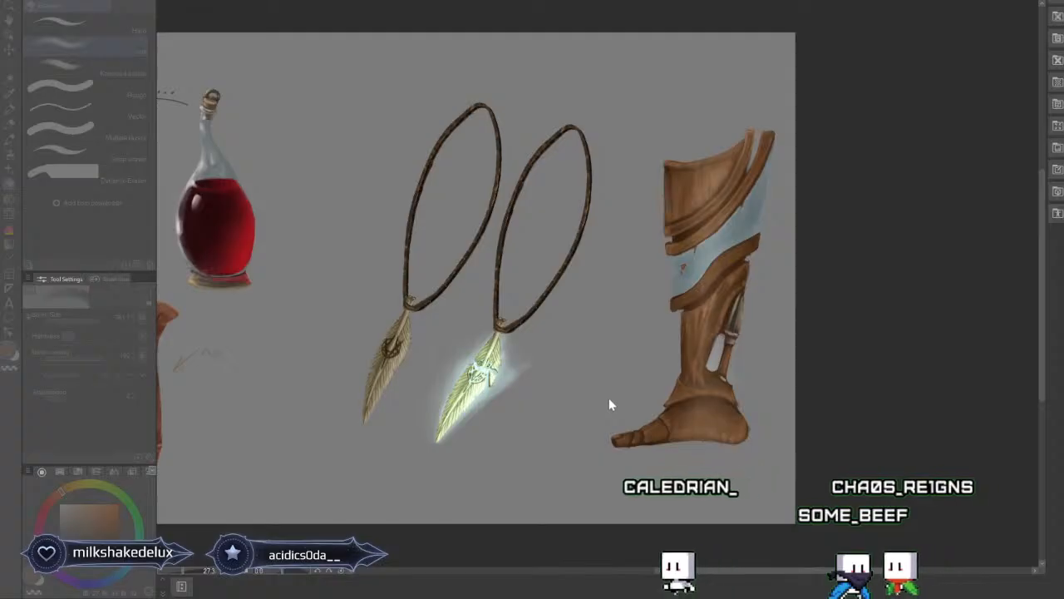
Clean up the boot's edges down to the sole with the Soft eraser at size 20.
left_click(692, 349)
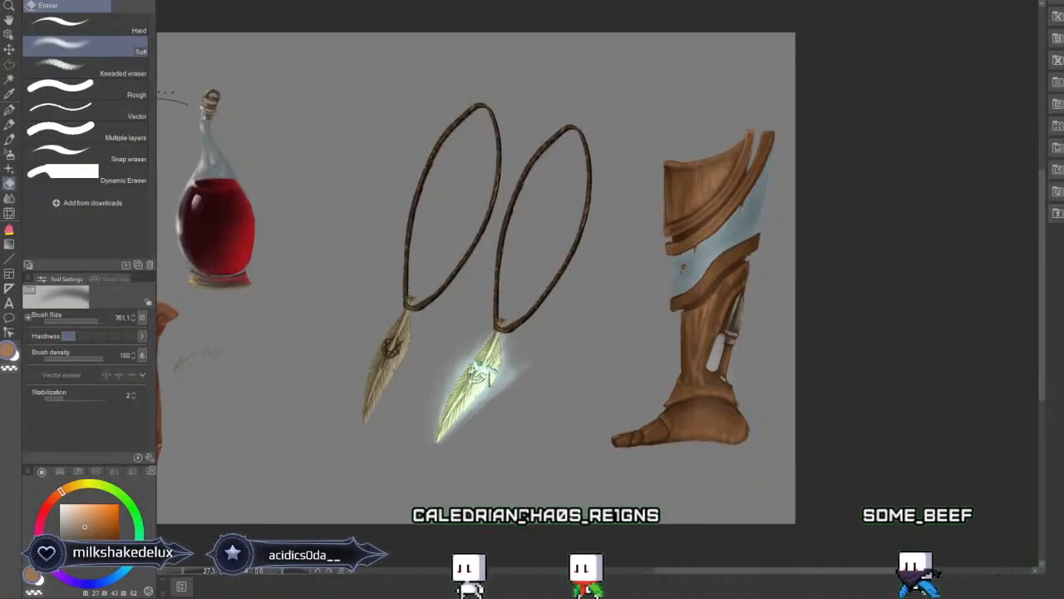
left_click(92, 318)
left_click_drag(92, 319, 86, 321)
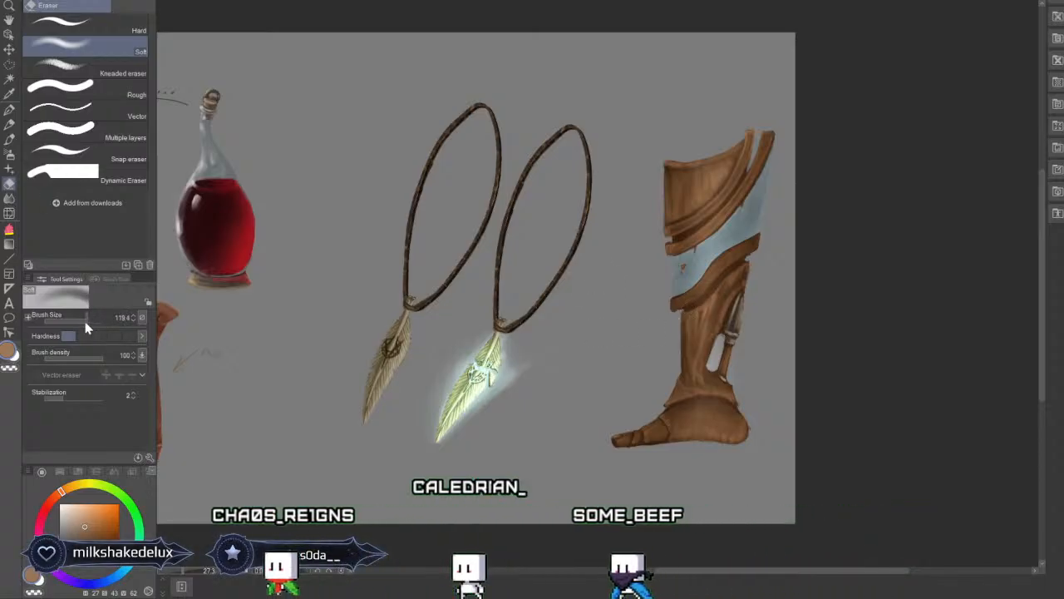
left_click(75, 320)
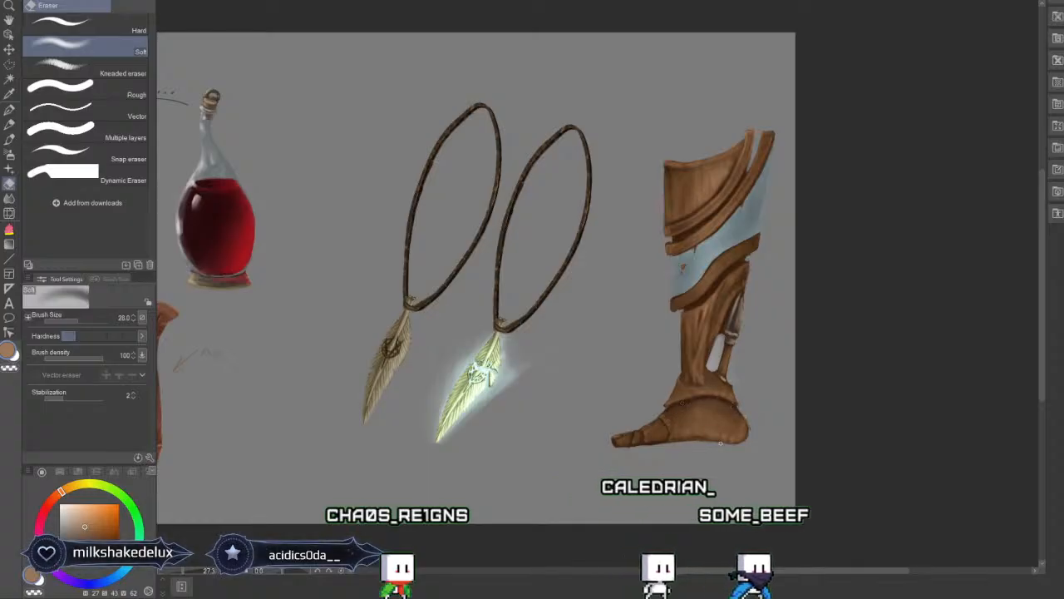
Paint highlights and dark shading on the boot's metal fitting with primary 2 at size 12.5, using sampled tans and dark brown.
key("ctrl+minus")
key("ctrl+minus")
key("ctrl+minus")
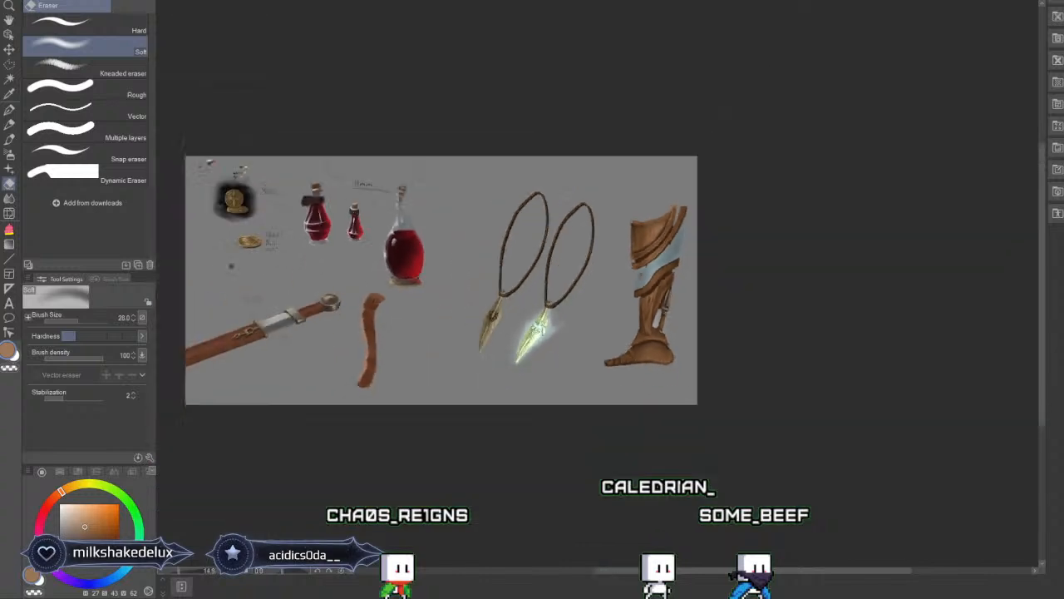
left_click_drag(532, 282, 604, 236)
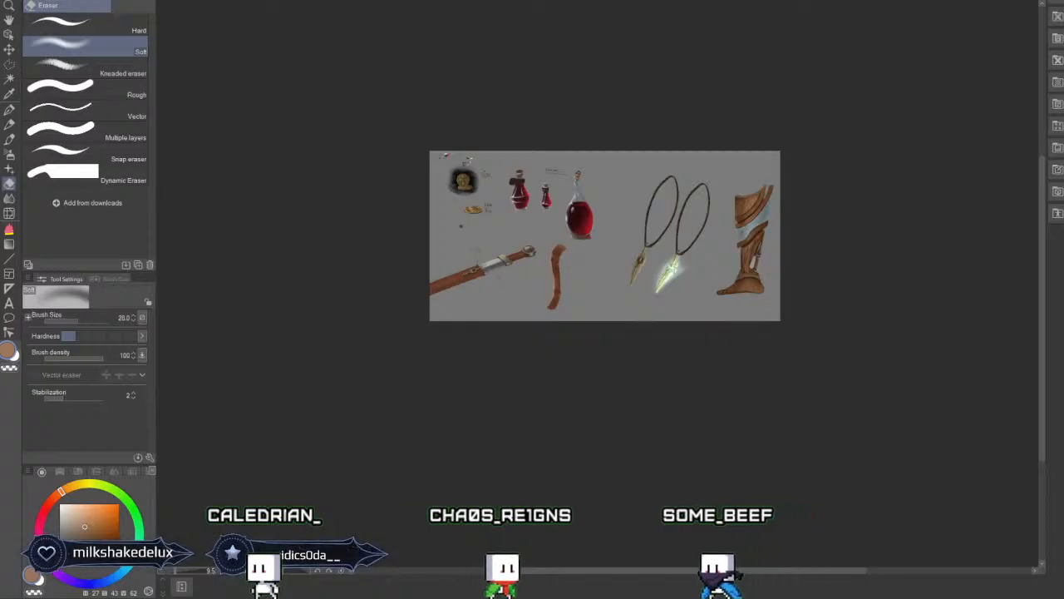
left_click(9, 142)
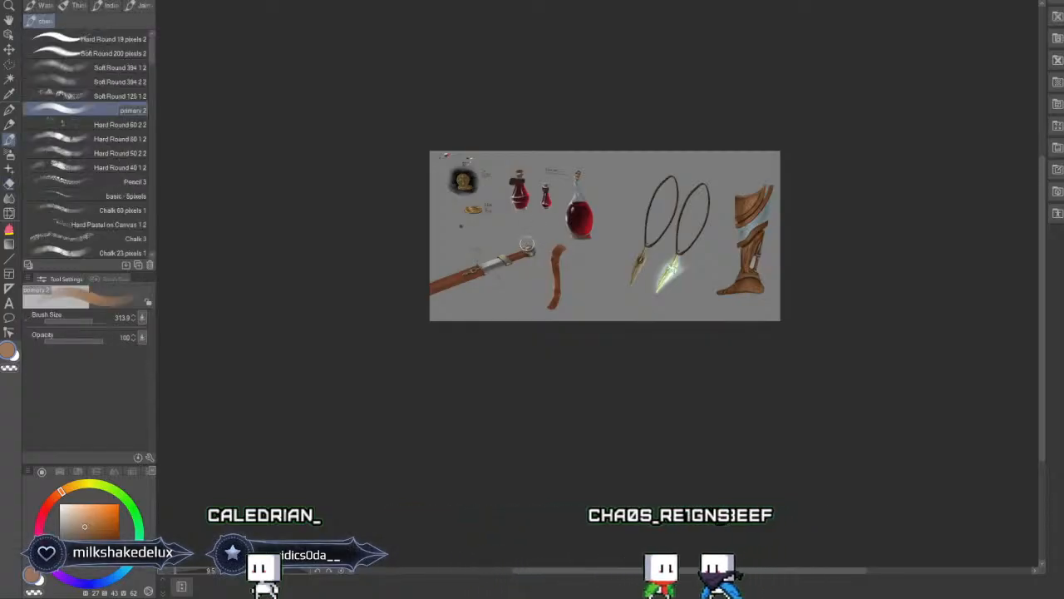
left_click(503, 258, "alt")
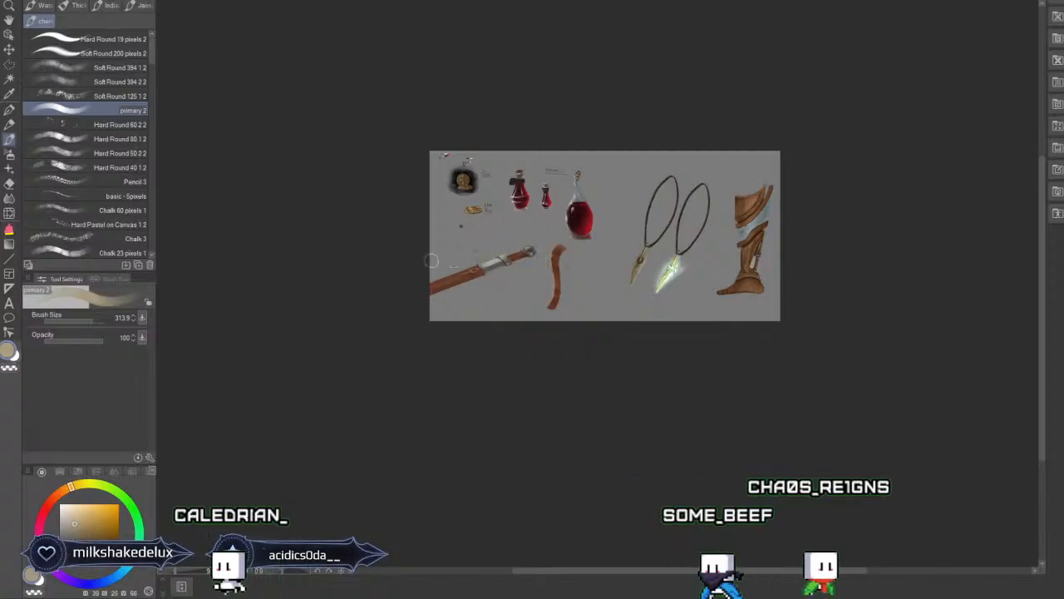
left_click_drag(88, 317, 73, 324)
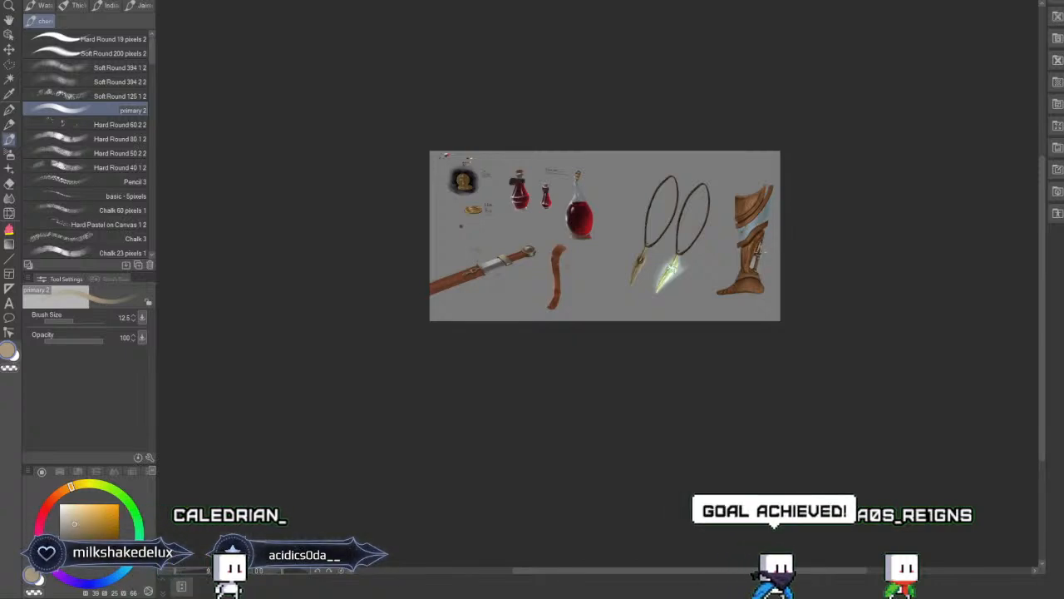
key("ctrl+plus")
key("ctrl+plus")
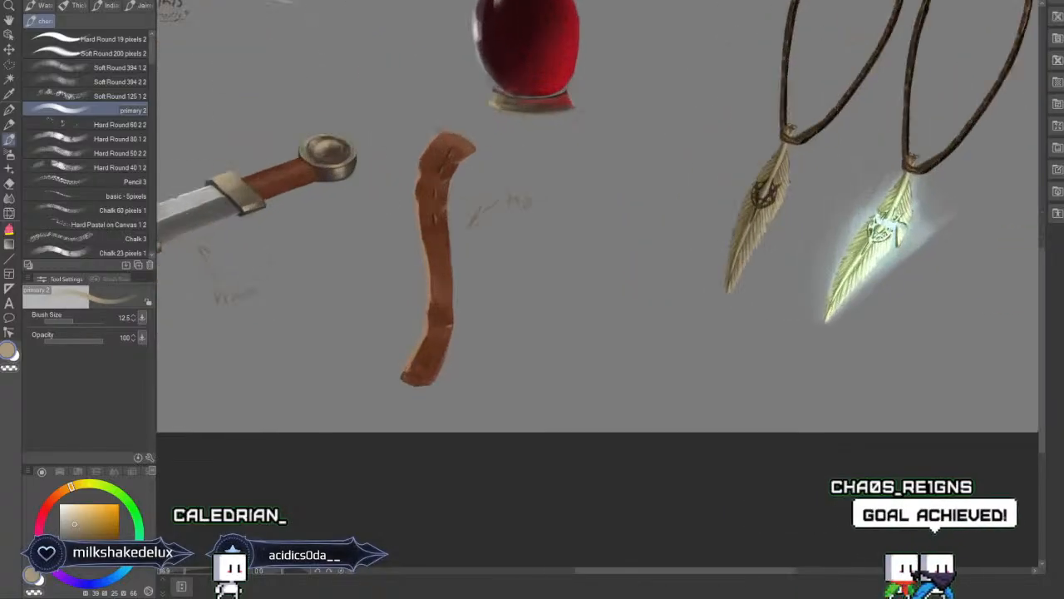
mouse_move(882, 291)
left_mouse_down()
mouse_move(581, 246)
mouse_move(222, 407)
mouse_move(237, 402)
left_mouse_up()
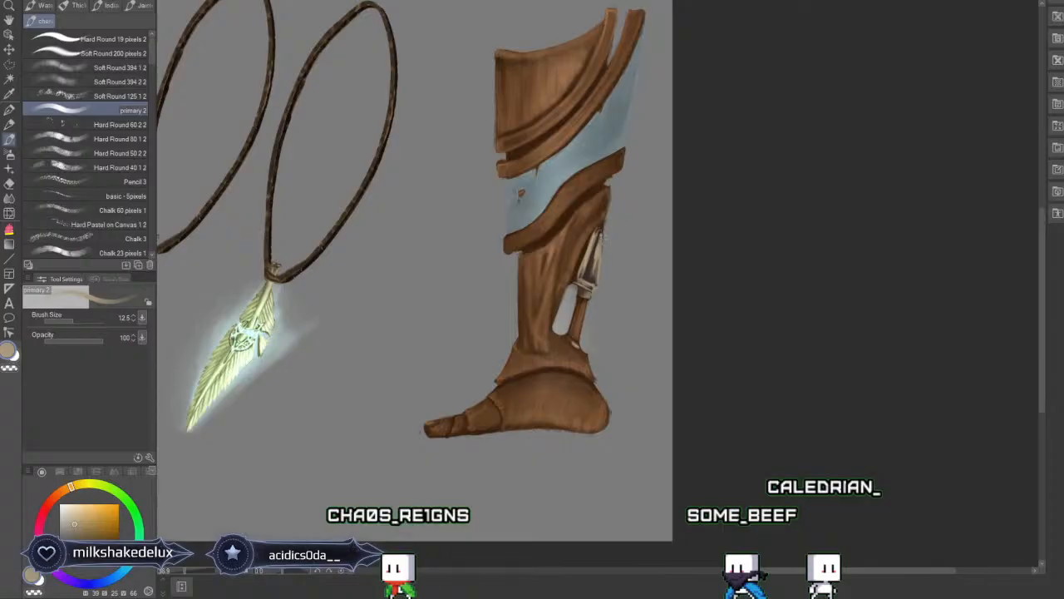
left_click(591, 267, "alt")
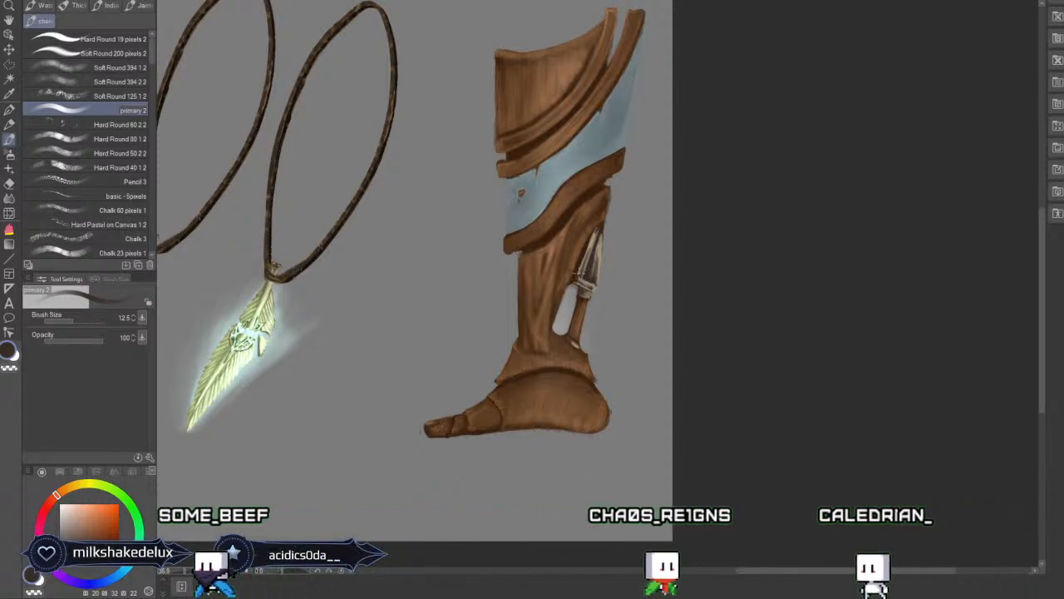
left_click_drag(597, 259, 594, 286)
left_click(589, 260, "alt")
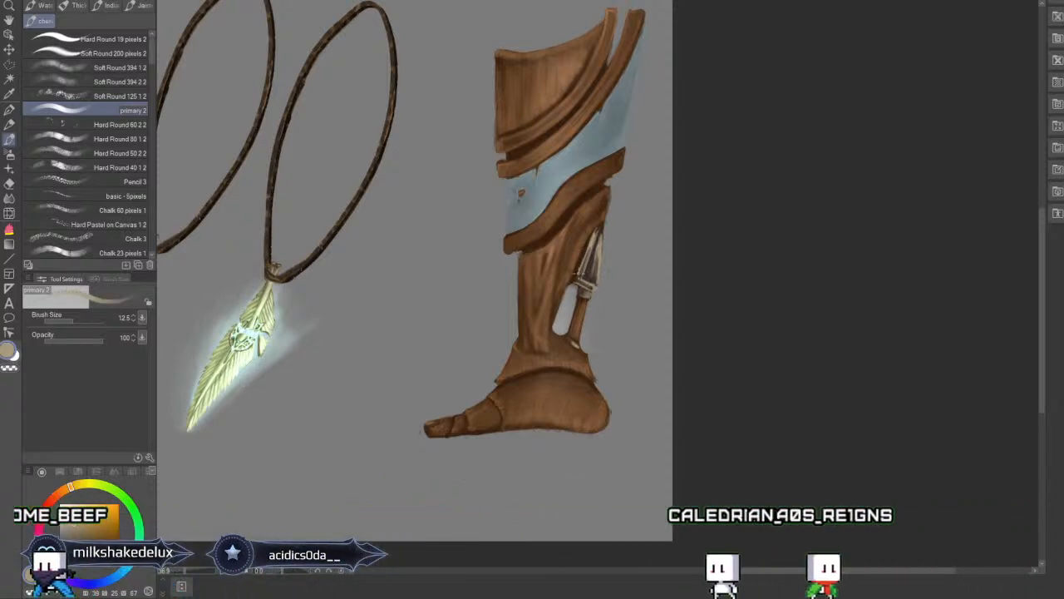
left_click_drag(592, 240, 582, 259)
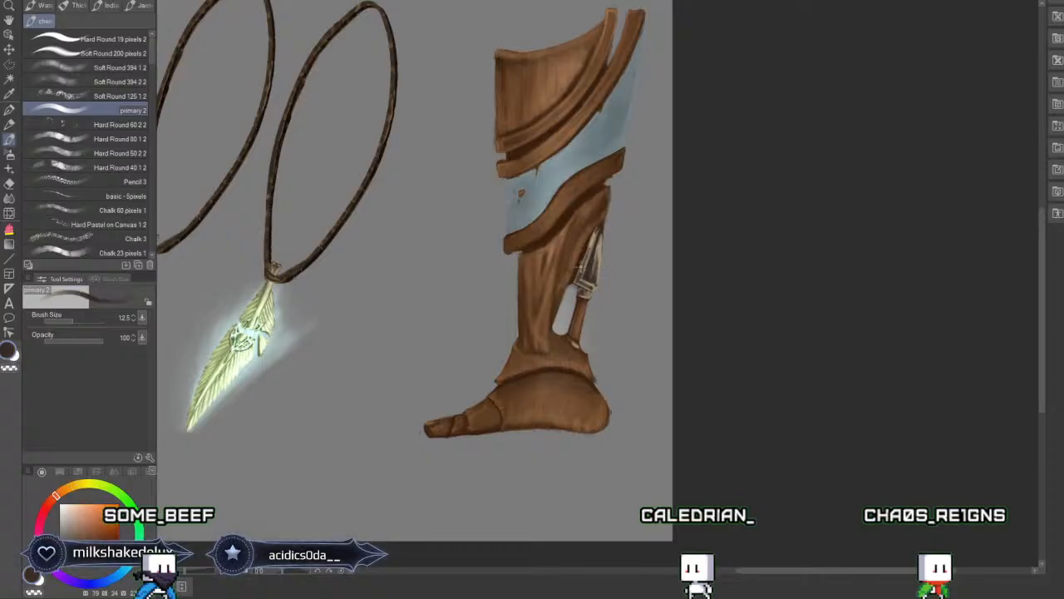
left_click(587, 248, "alt")
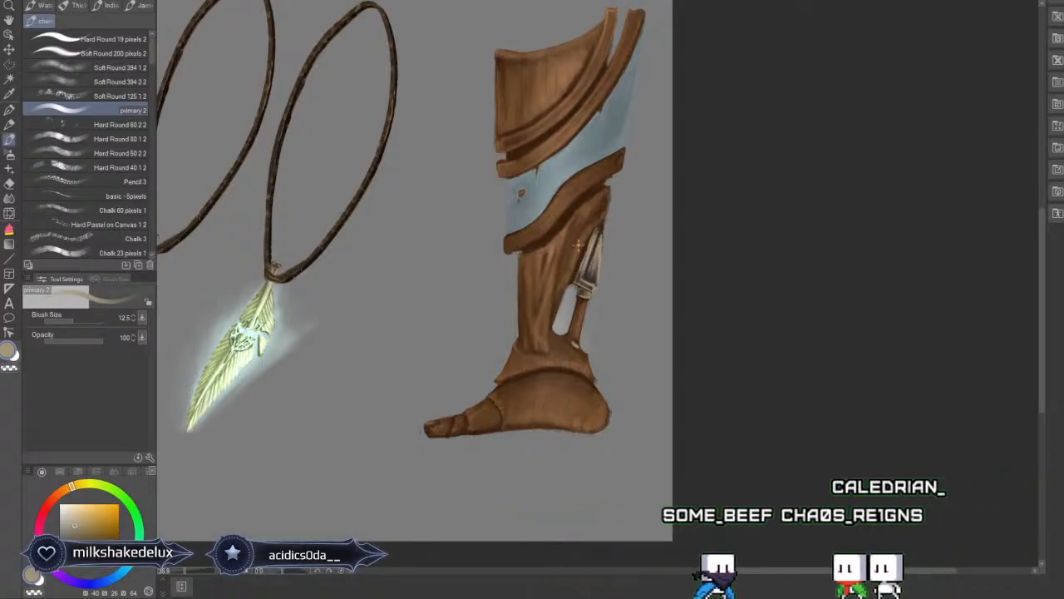
Outline the area along the metal fitting's outer edge with a Polyline selection, trim the edge and deselect.
key("ctrl+minus")
key("ctrl+minus")
key("ctrl+minus")
key("ctrl+minus")
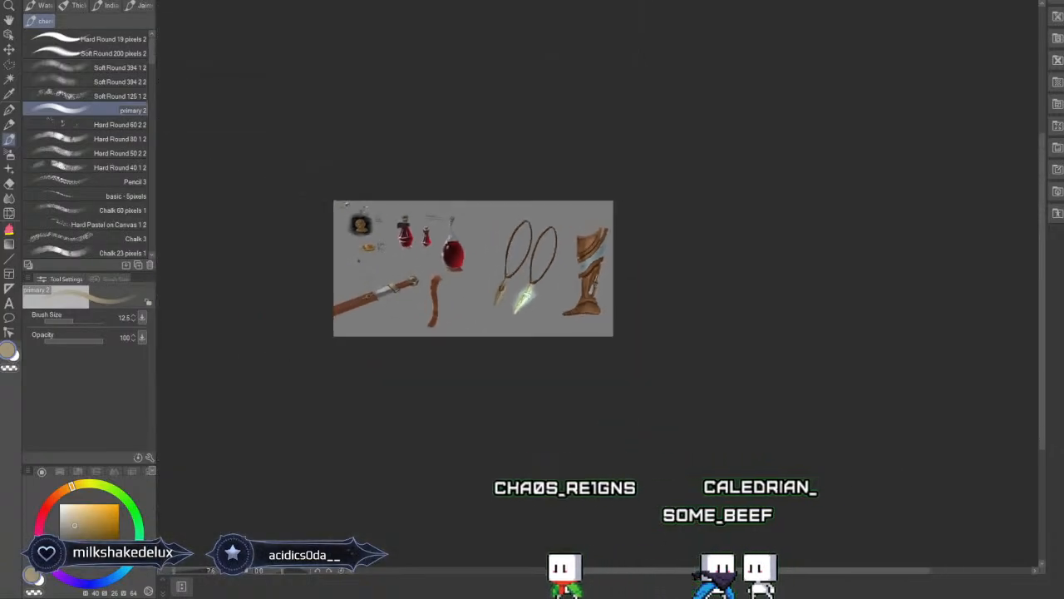
key("ctrl+plus")
key("ctrl+plus")
key("ctrl+plus")
key("ctrl+plus")
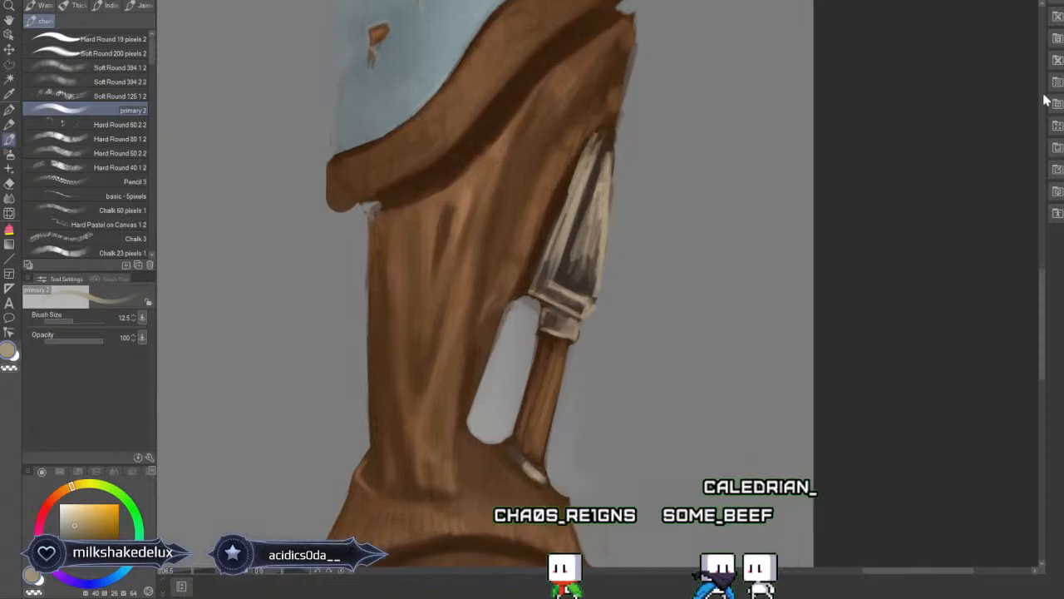
left_click(9, 64)
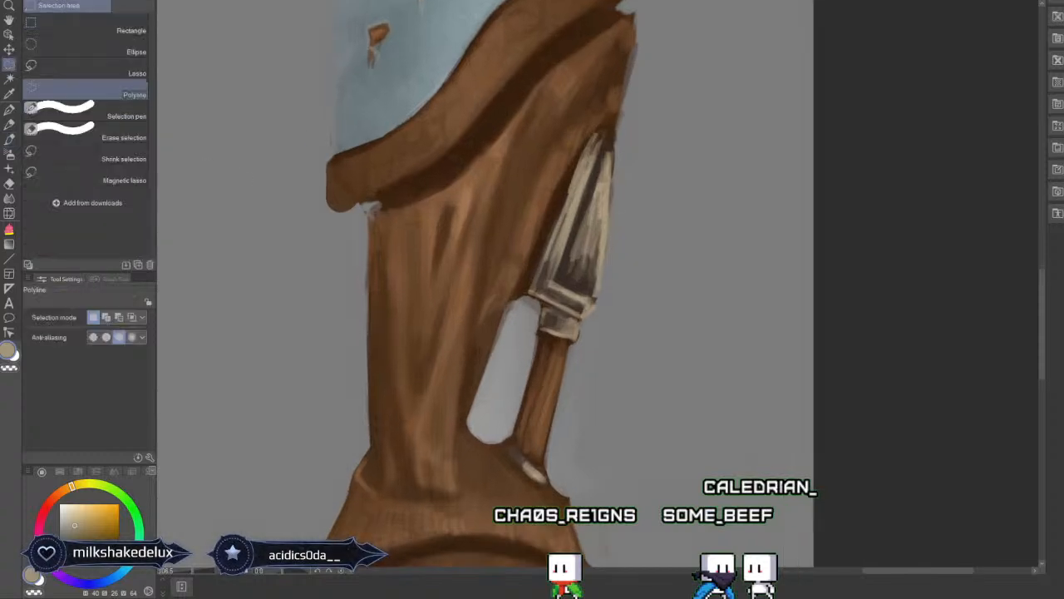
left_click(616, 131)
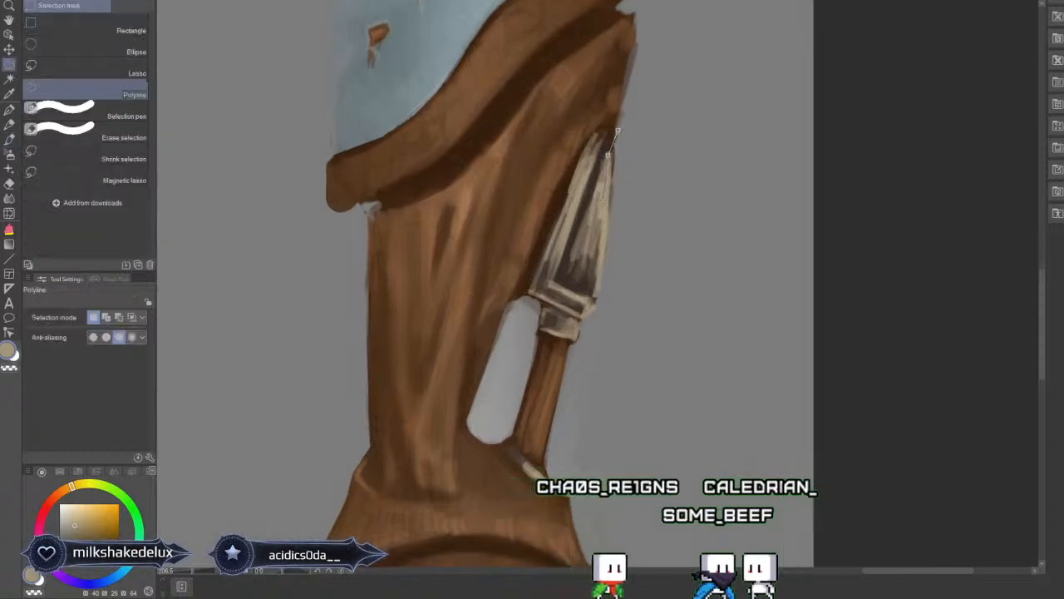
left_click(608, 155)
left_click(592, 296)
left_click(606, 317)
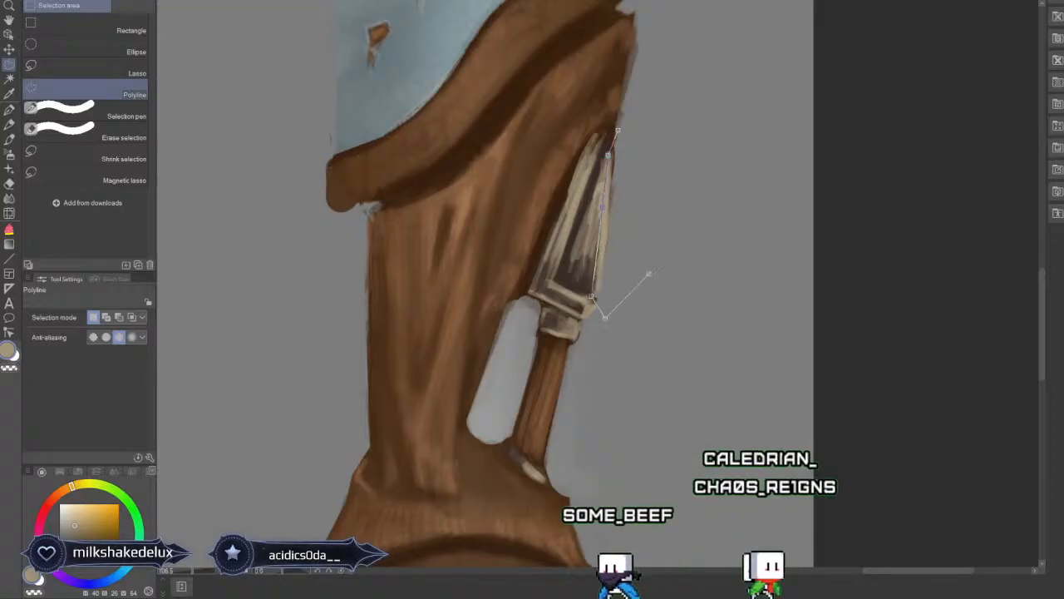
left_click(650, 271)
left_click(659, 184)
left_click(617, 130)
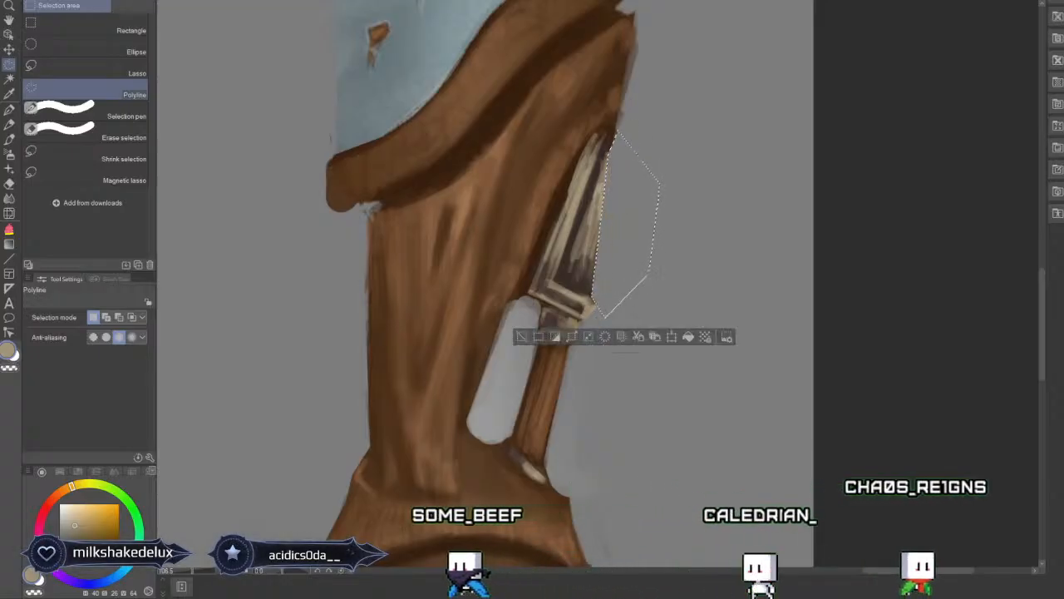
scroll(599, 274, "down", 6)
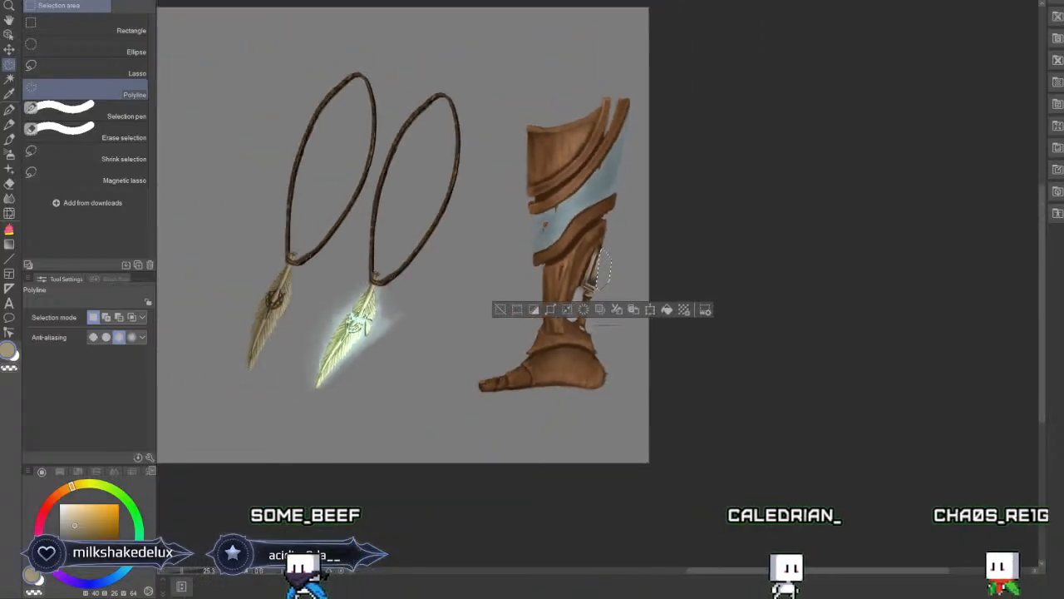
key("ctrl+d")
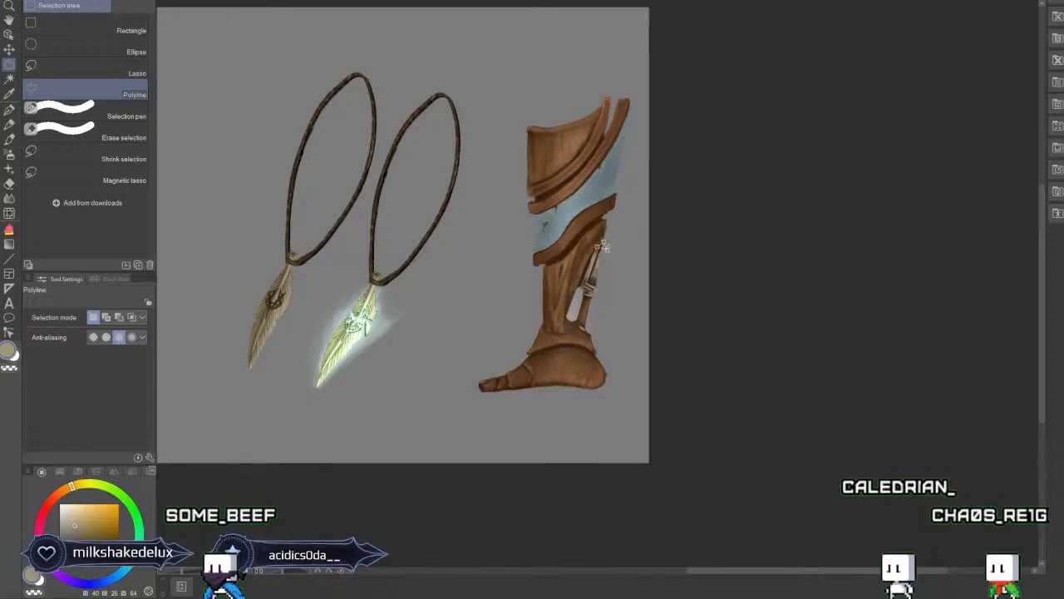
Enclose the outer side of the metal fitting's tip with a small Polyline selection, clear it and deselect.
key("ctrl+d")
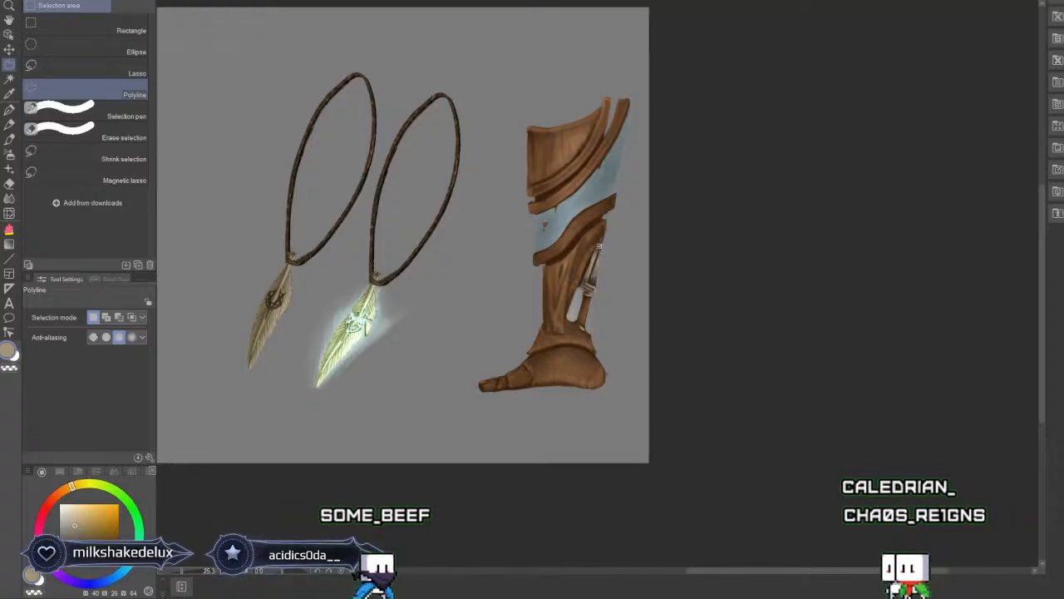
left_click(599, 264)
left_click(616, 264)
left_click(614, 244)
left_click(599, 246)
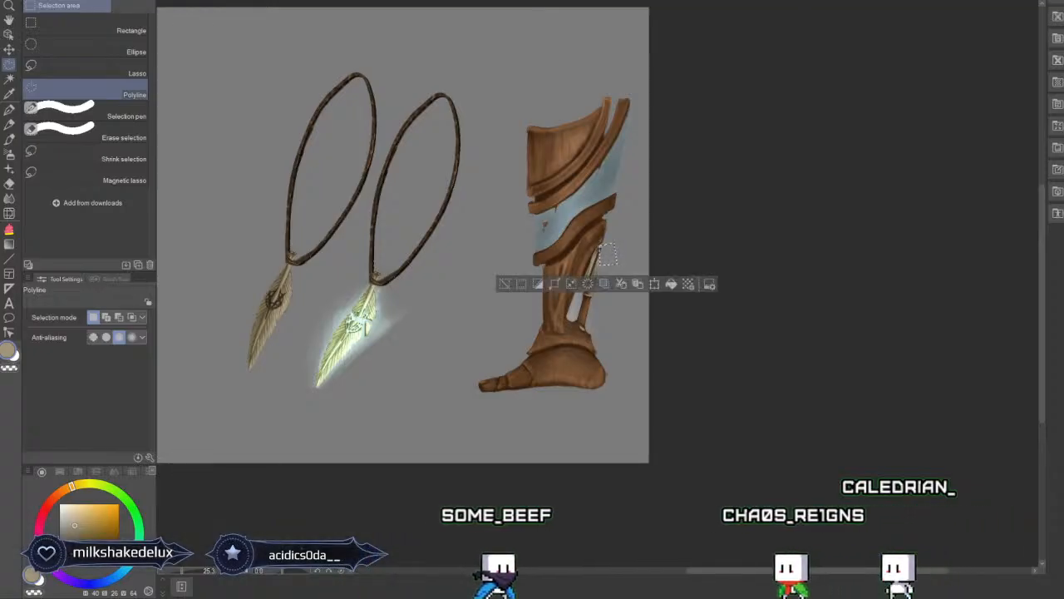
left_click(588, 283)
key("ctrl+d")
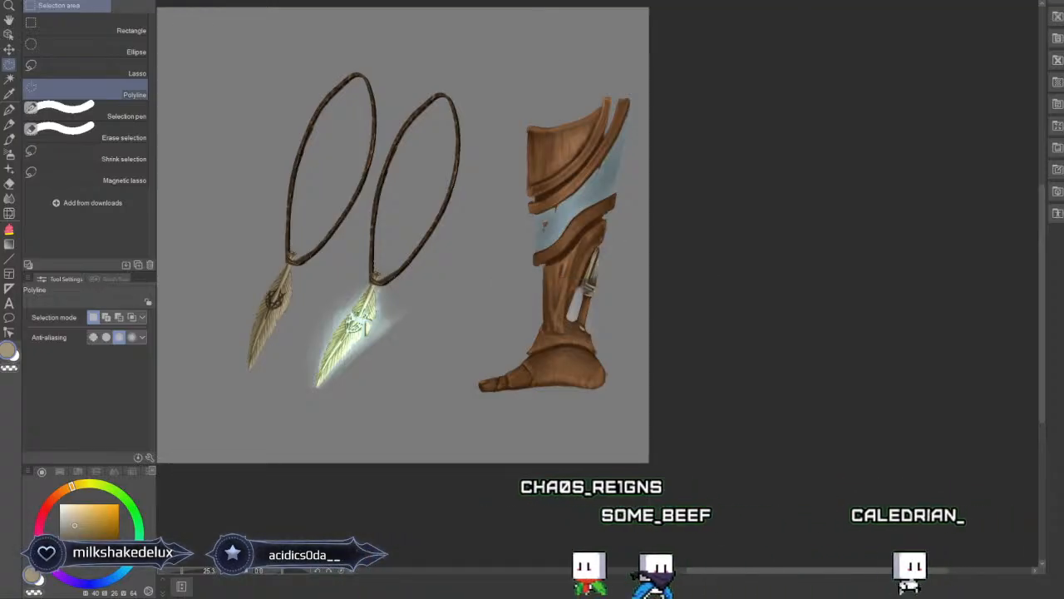
scroll(597, 288, "up", 3)
scroll(597, 288, "down", 10)
left_click_drag(597, 288, 668, 261)
scroll(586, 300, "up", 4)
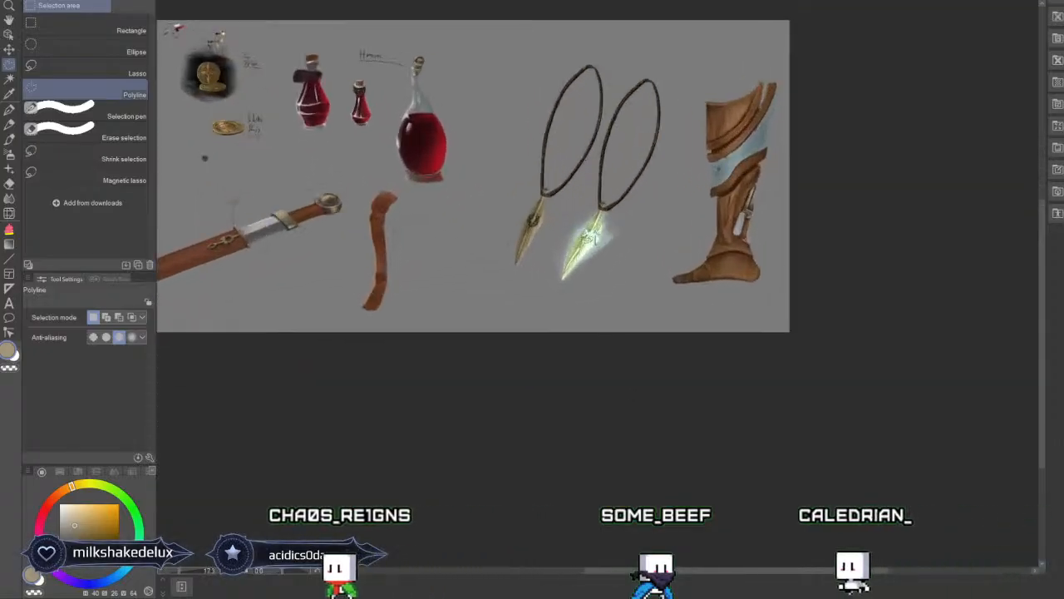
left_click_drag(586, 299, 669, 303)
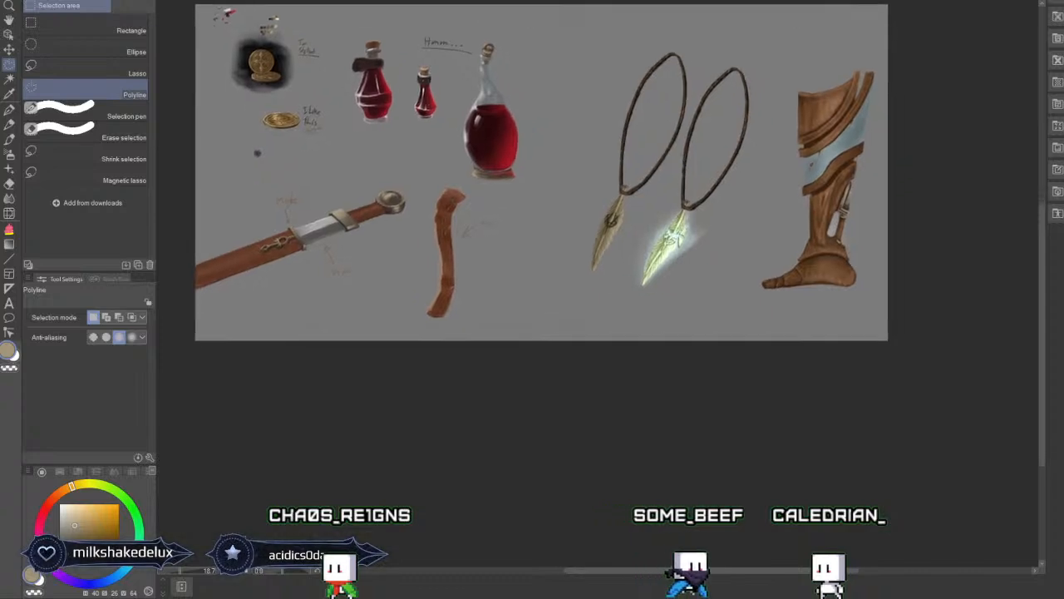